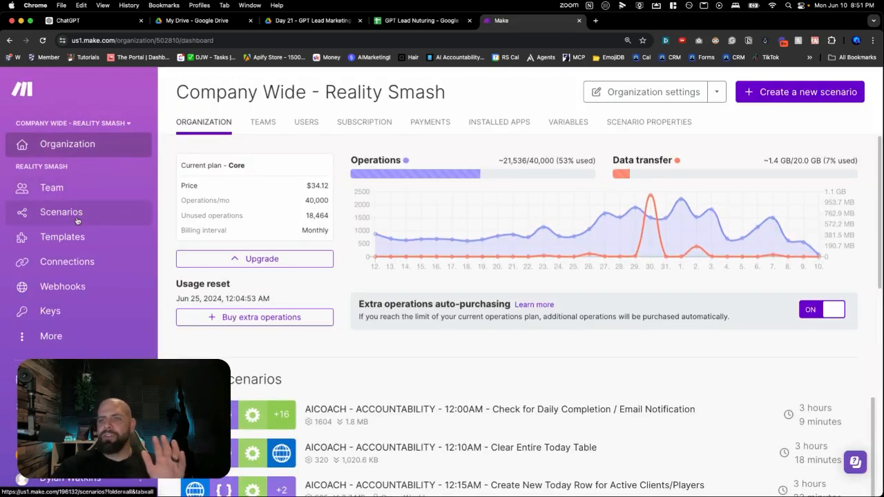
# Create a new scenario in the "* 30 Day AI Agent Challenge" scenarios folder
pyautogui.click(77, 220)
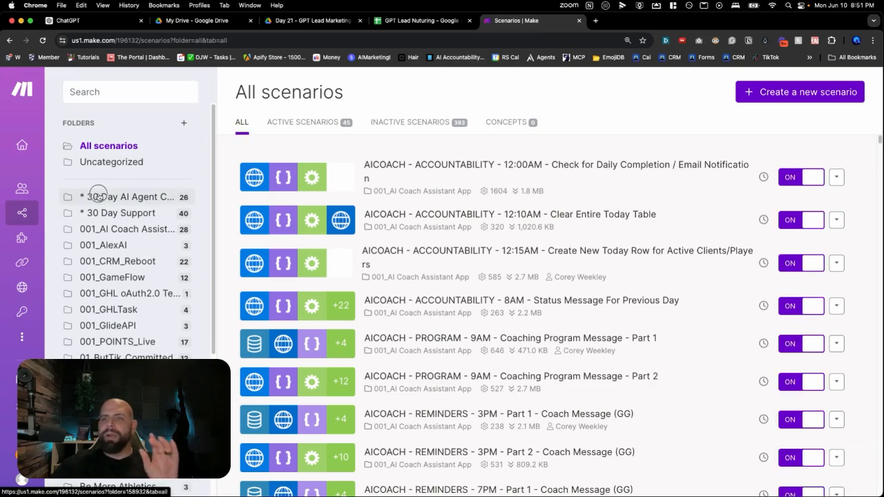
pyautogui.click(98, 195)
pyautogui.scroll(-10, 483, 201)
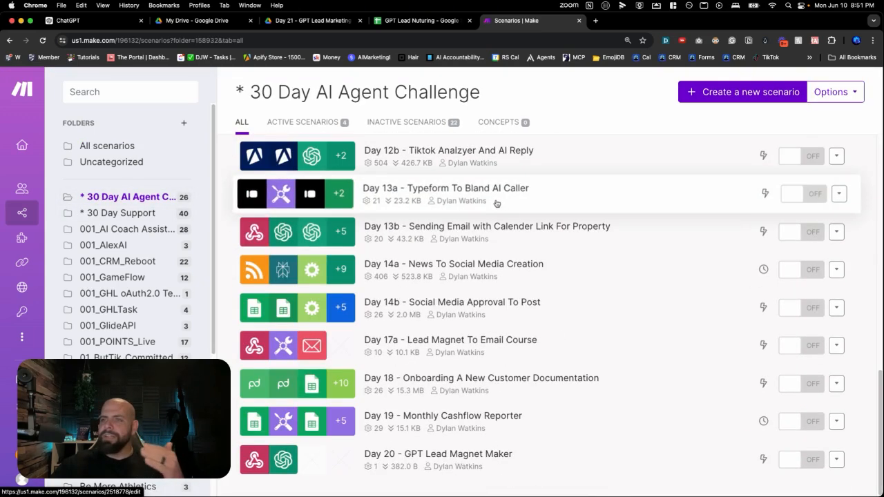
pyautogui.click(695, 100)
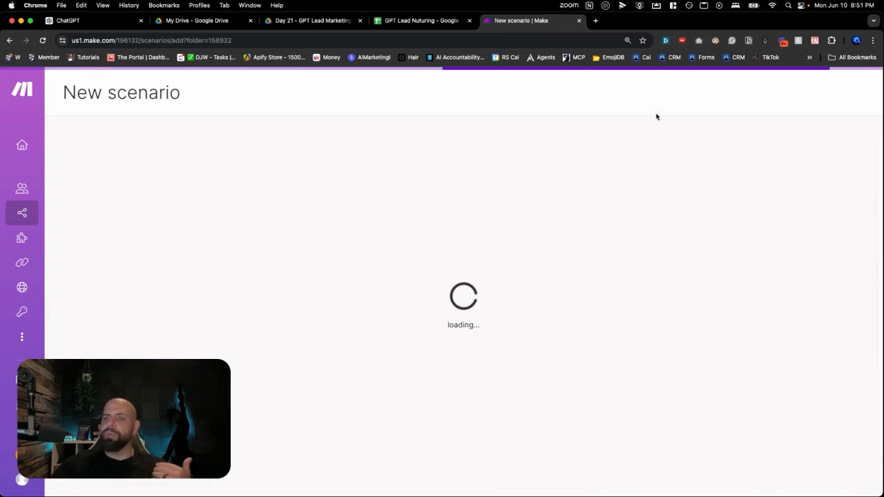
# Rename the new scenario "Day 21 - GPT Lead Nuture"
pyautogui.click(104, 93)
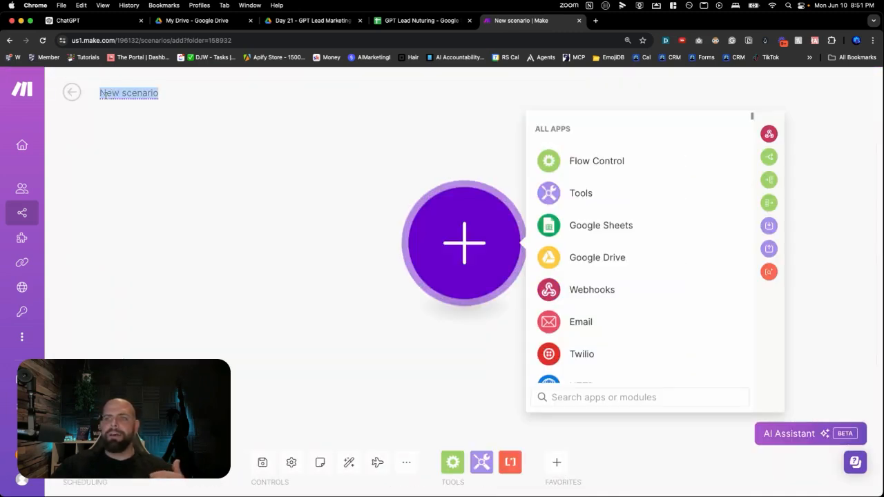
pyautogui.write('Day 2')
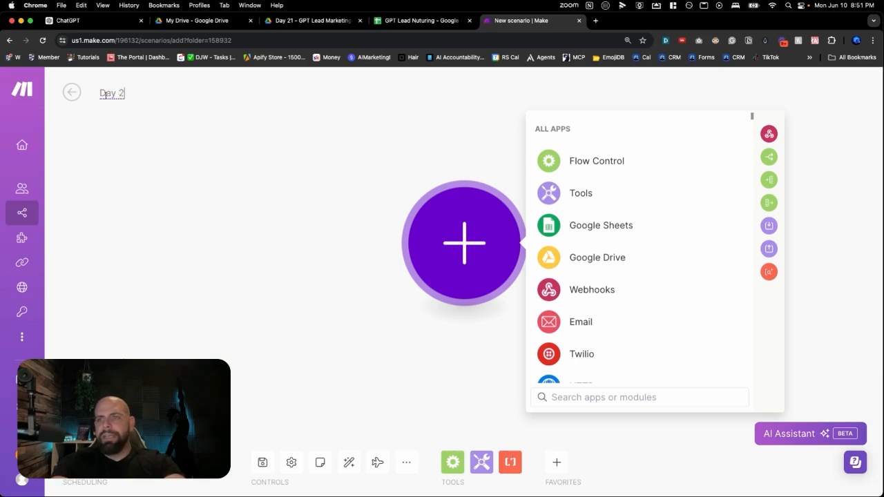
pyautogui.write('1 - GP')
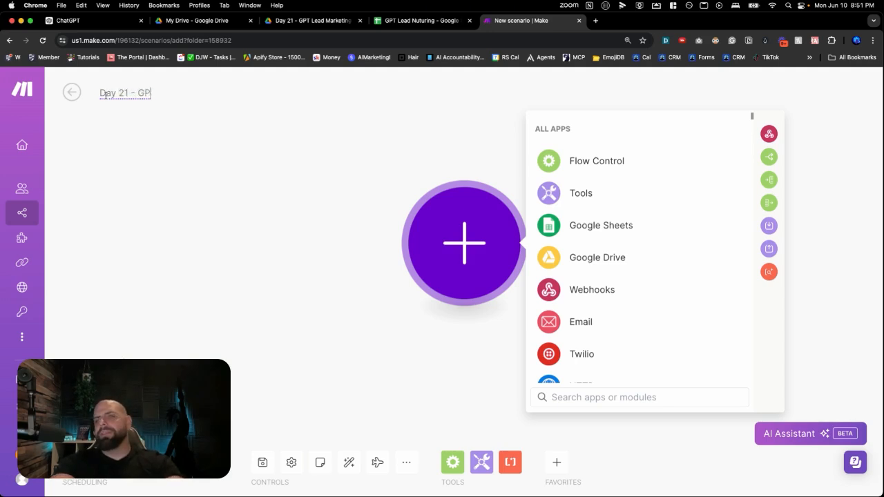
pyautogui.write('T Lead Nuture')
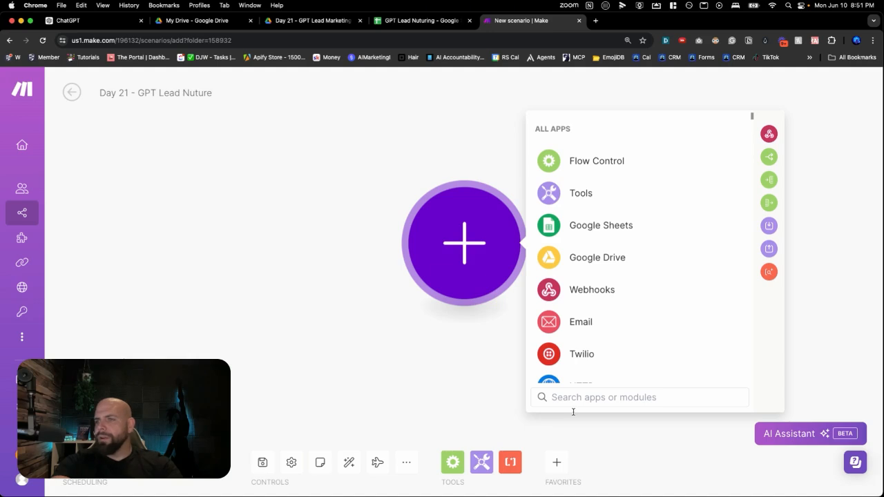
# Add a Custom webhook trigger with a new webhook named "Fitness Lead Nuture" and copy its address
pyautogui.click(570, 296)
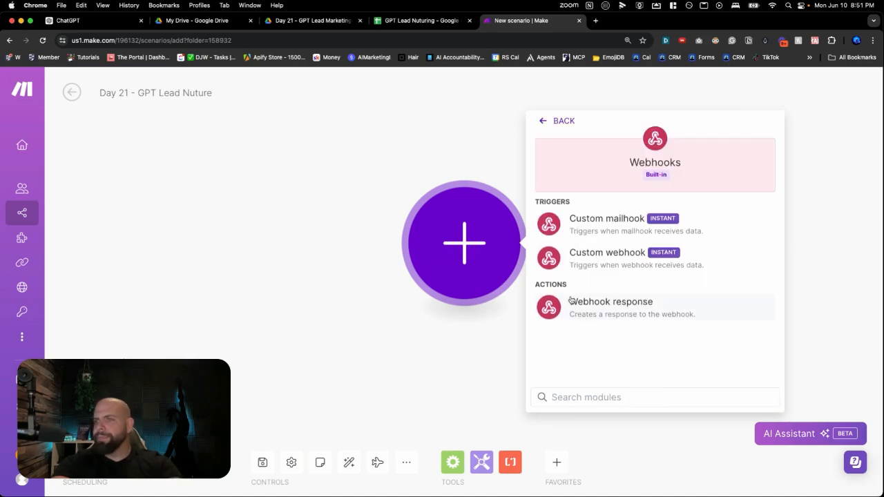
pyautogui.click(577, 266)
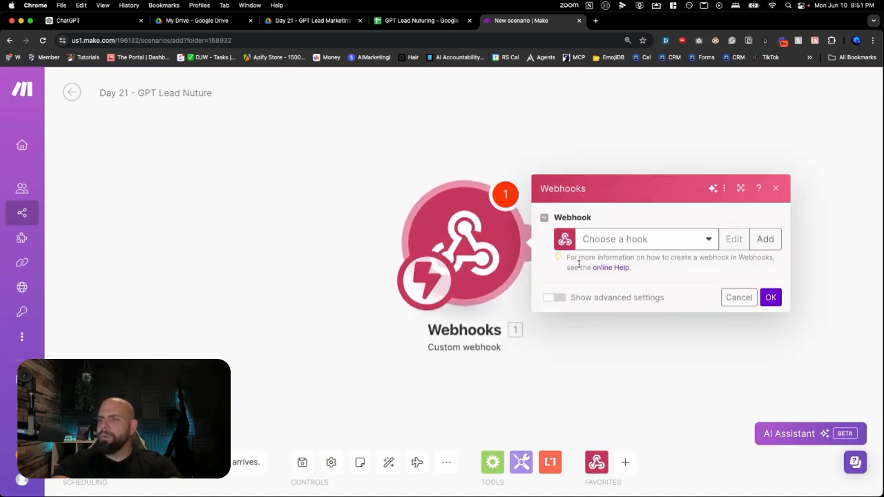
pyautogui.click(764, 239)
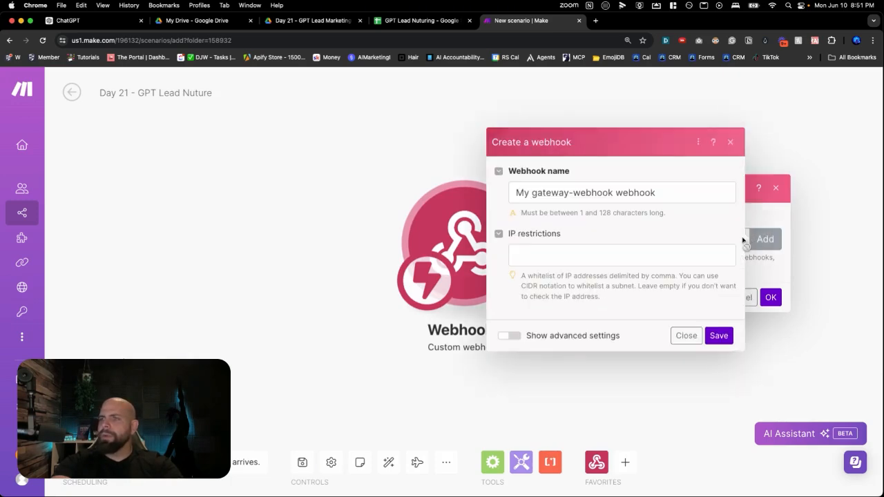
pyautogui.tripleClick(620, 196)
pyautogui.write('Fitness Lead N')
pyautogui.write('tuure')
pyautogui.press('BackSpace')
pyautogui.press('BackSpace')
pyautogui.write('ture')
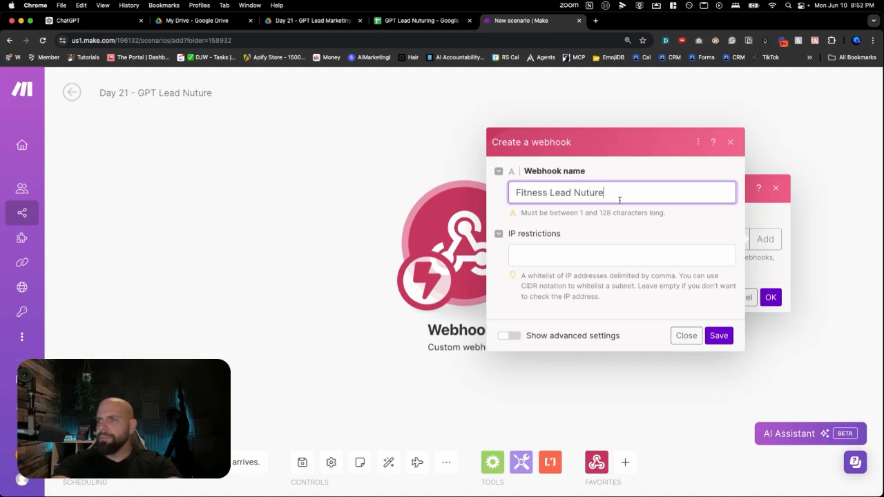
pyautogui.click(724, 335)
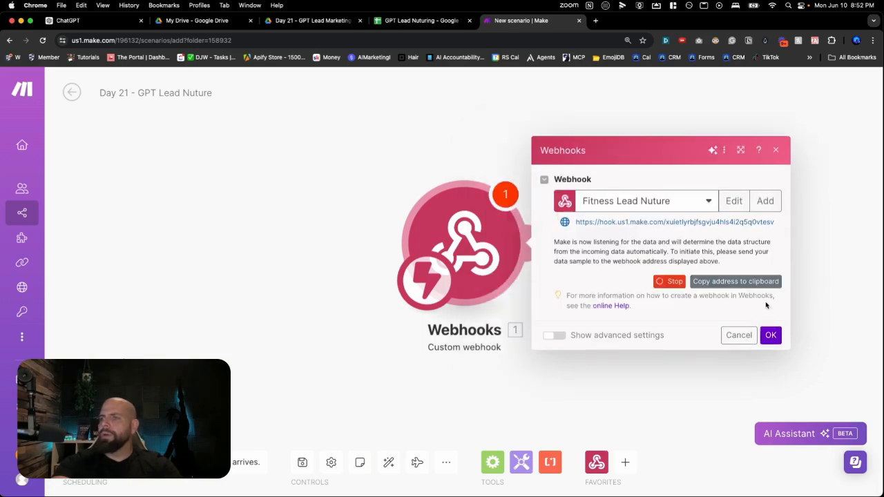
pyautogui.click(709, 284)
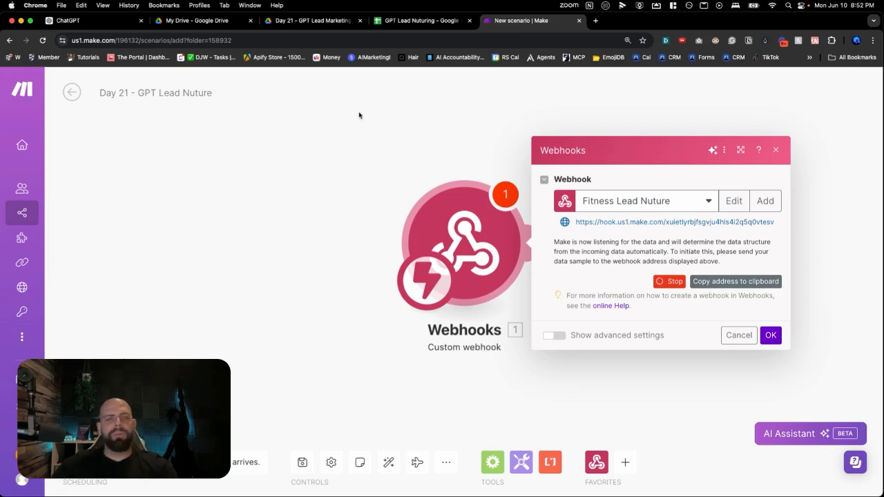
# Switch to ChatGPT, open the custom GPT "GPT Action Schema" and start its suggested action schema conversation
pyautogui.click(114, 28)
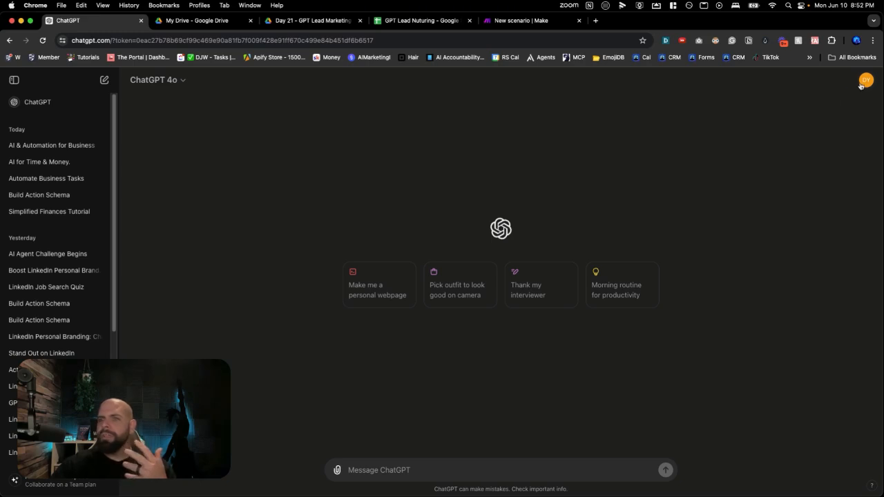
pyautogui.scroll(-1, 78, 187)
pyautogui.scroll(-5, 76, 193)
pyautogui.scroll(5, 78, 194)
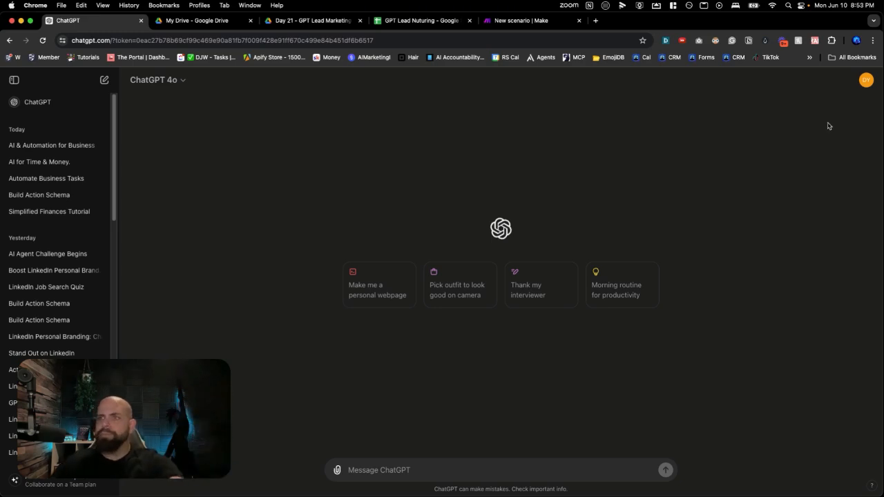
pyautogui.click(864, 84)
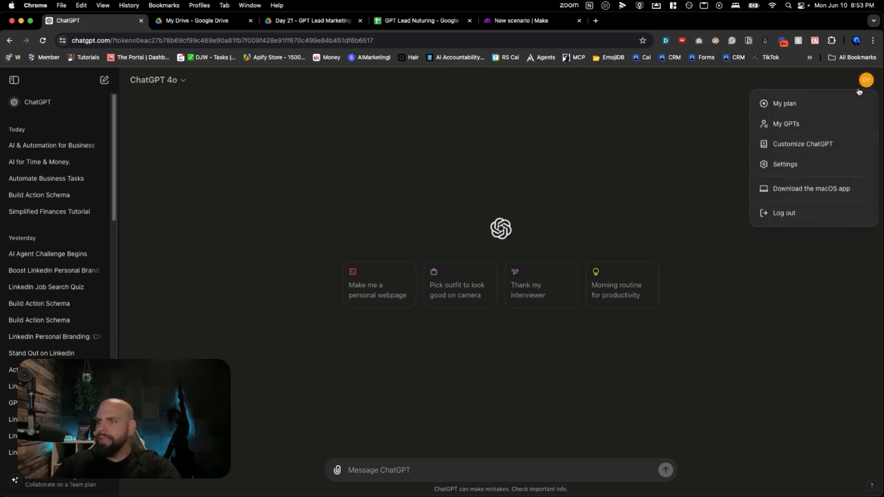
pyautogui.click(805, 122)
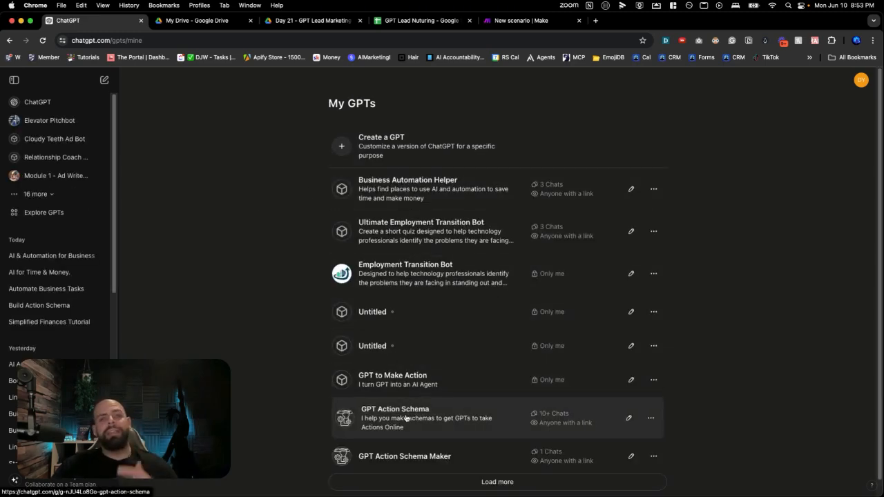
pyautogui.click(406, 418)
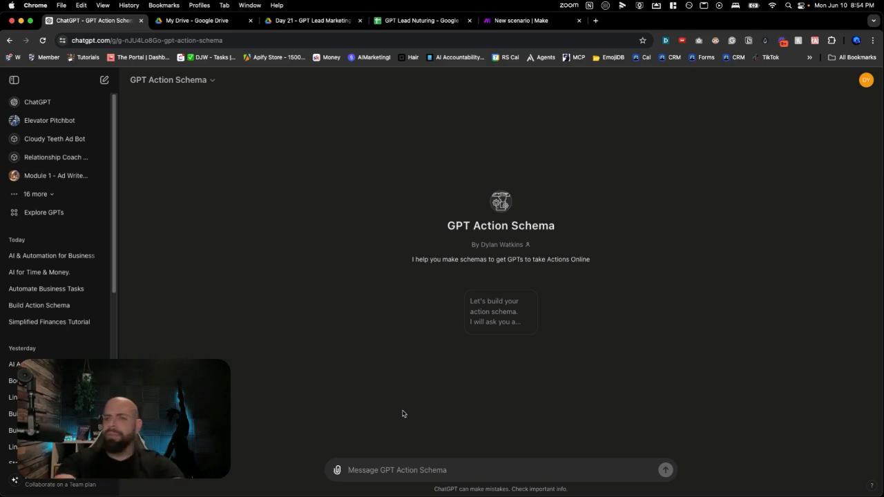
pyautogui.click(478, 333)
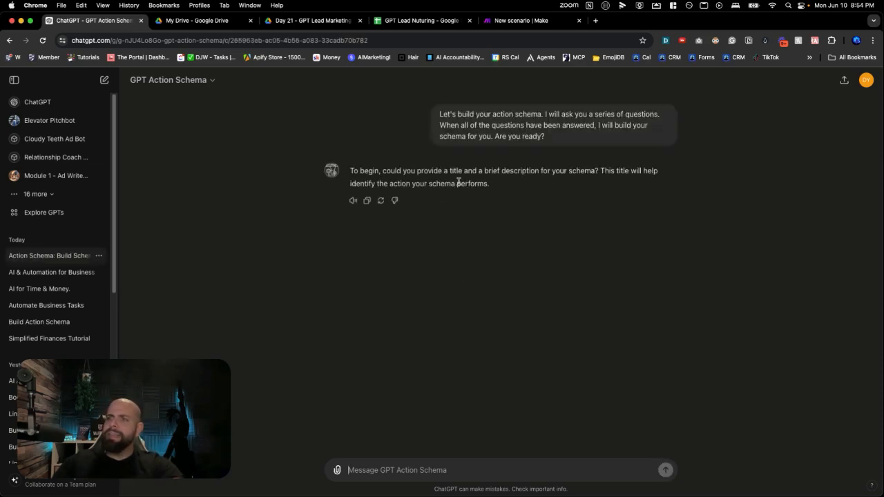
# Send the schema's title and description: "Your Fitness Friend and description helps you find the best way to get fit for that summer body you want"
pyautogui.click(396, 470)
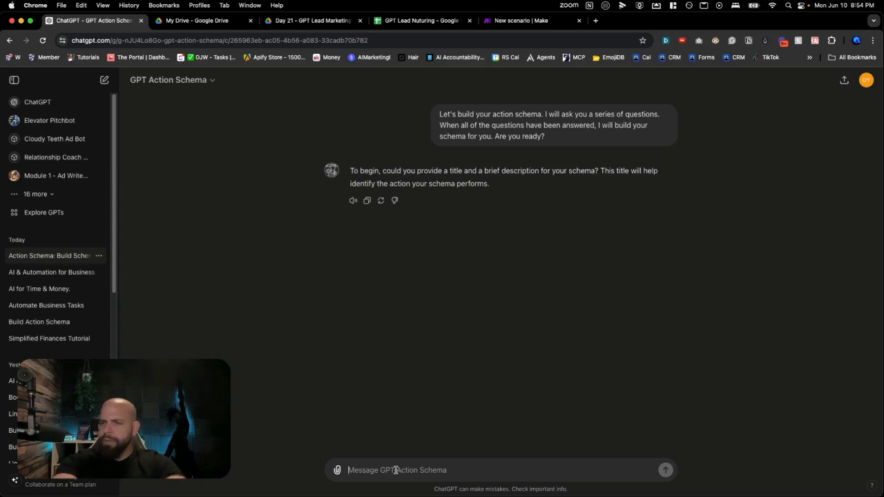
pyautogui.write('Your Fit')
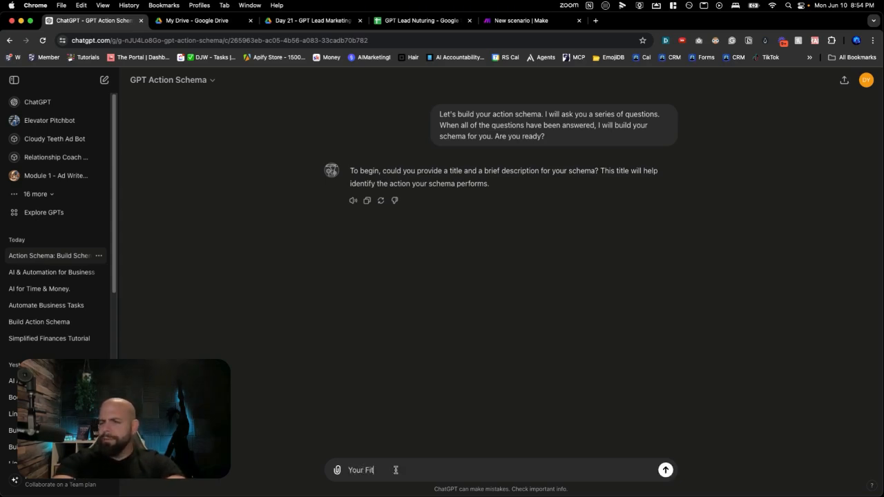
pyautogui.write('ness Friend and description helps you fin')
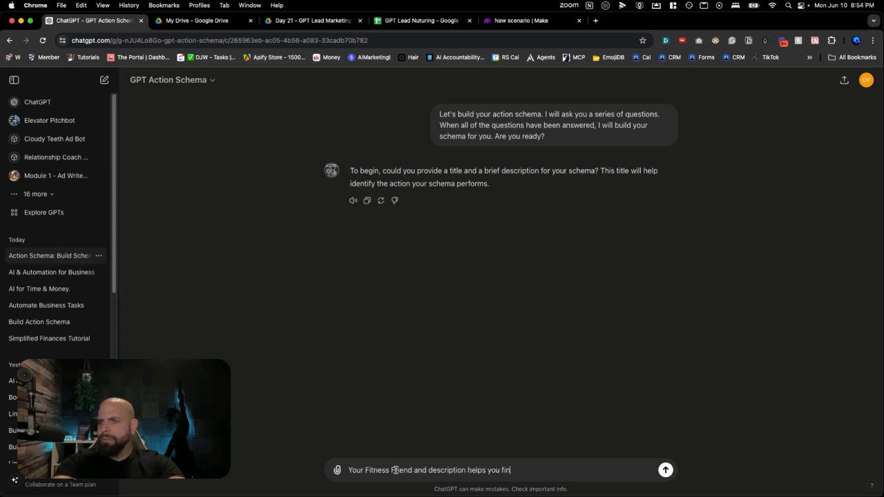
pyautogui.write('d hte best way to get')
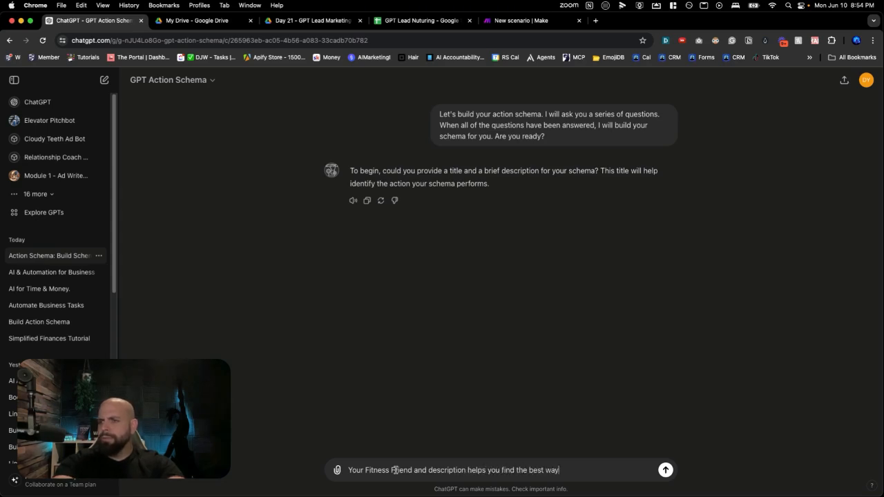
pyautogui.write(' fit for that summer bo')
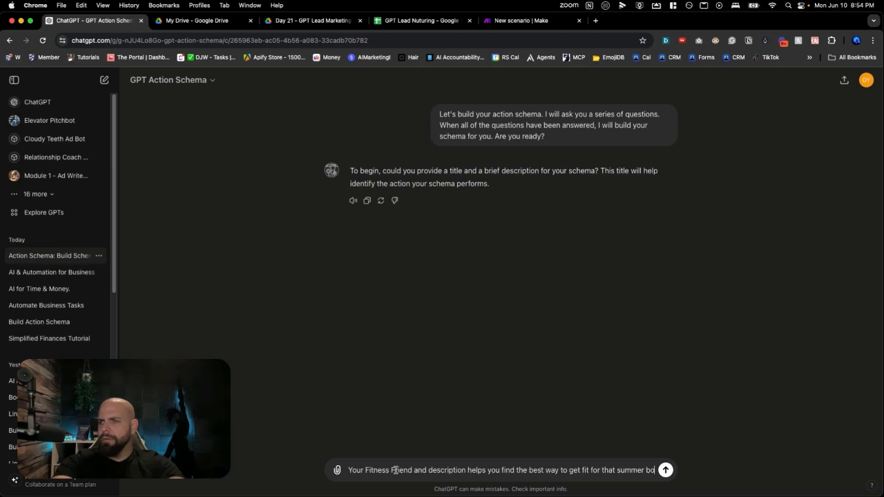
pyautogui.write('dy you want')
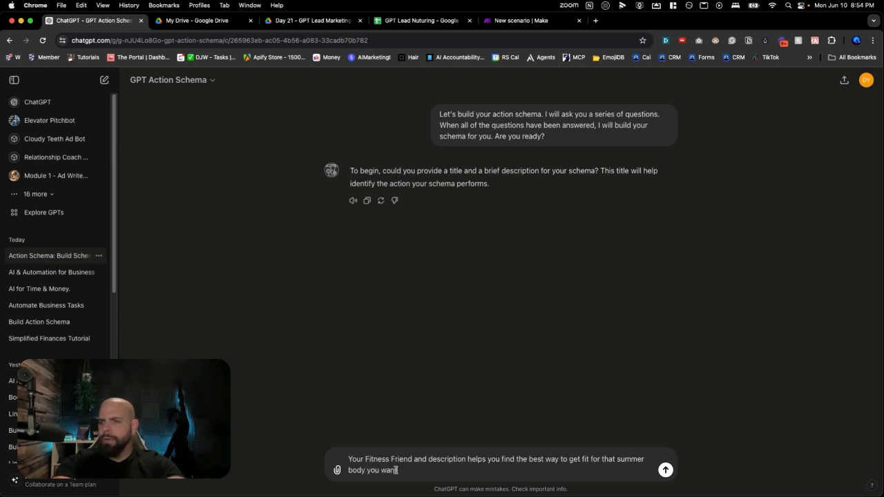
pyautogui.press('Return')
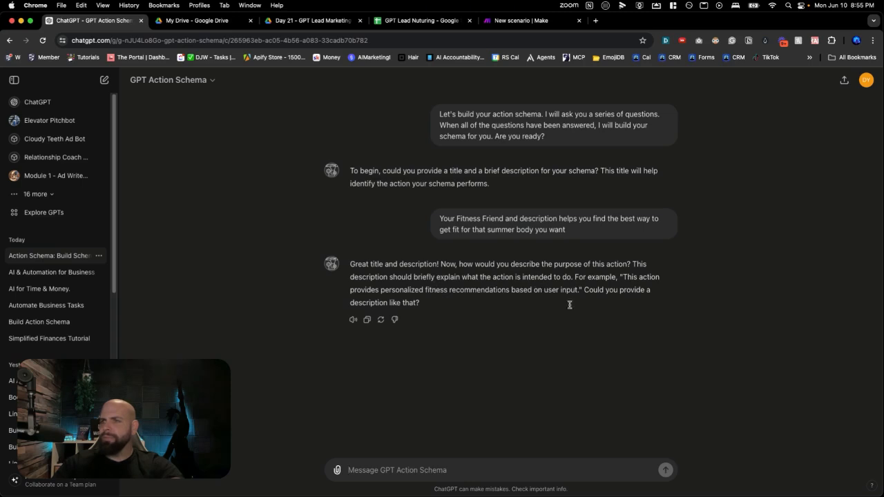
# Copy the example sentence "This action provides personalized fitness recommendations based on user input." from the answer into a new reply
pyautogui.click(625, 279)
pyautogui.moveTo(625, 278); pyautogui.dragTo(579, 290)
pyautogui.press('super+c')
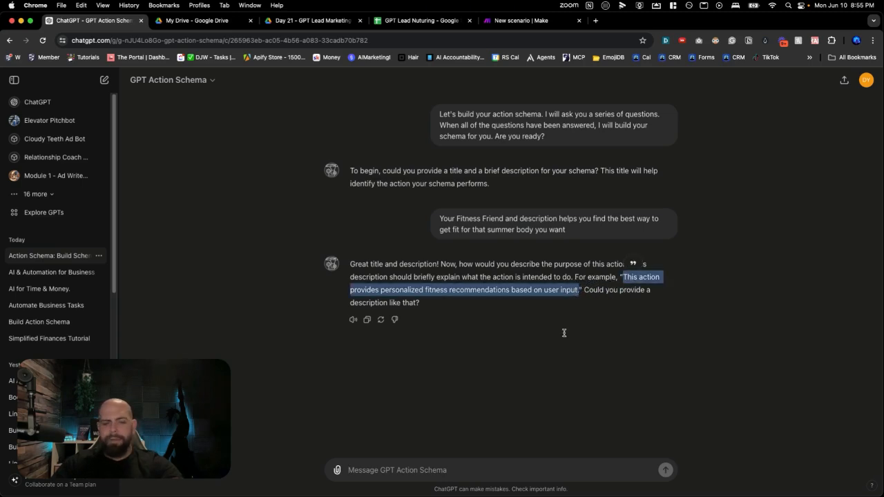
pyautogui.click(500, 469)
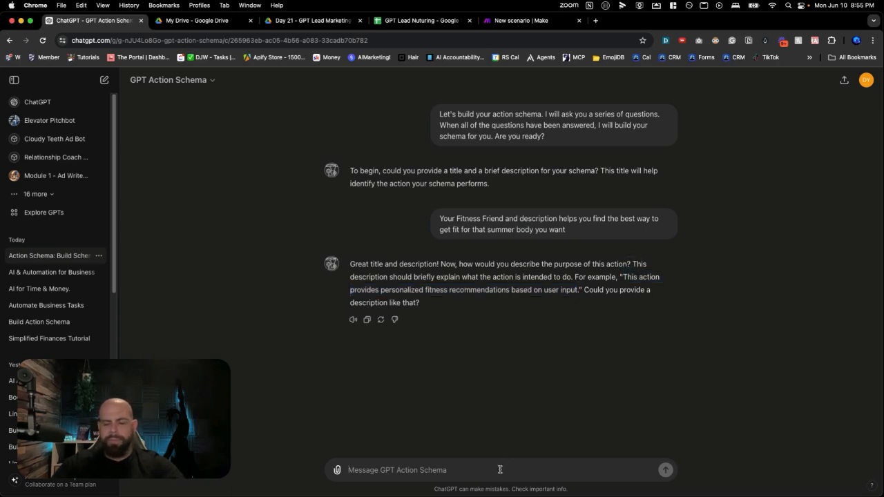
pyautogui.press('super+v')
# Append "I want to be able to grab the answers of the user and the recommendation from the gpt along with their name and email" and send it
pyautogui.write('I want to be able ')
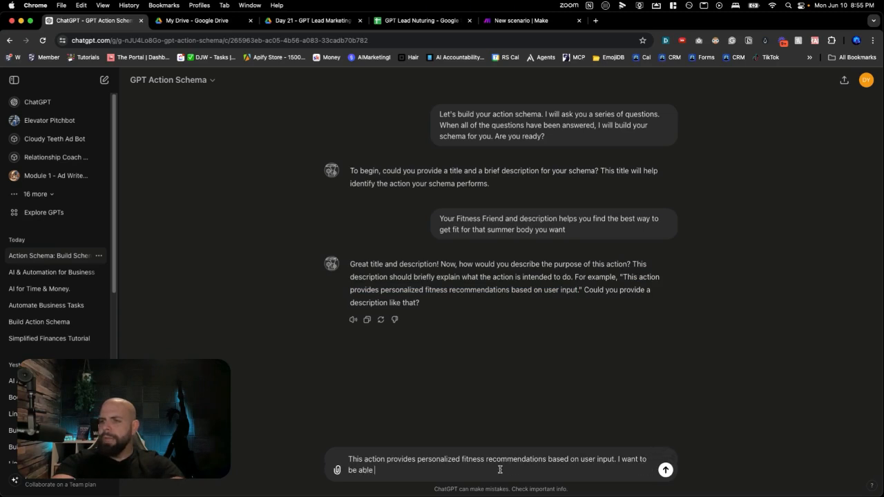
pyautogui.write('to grab ')
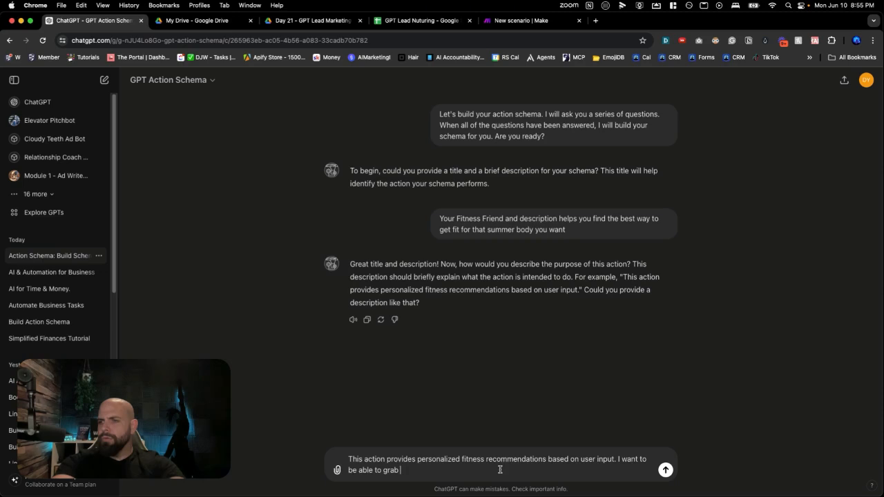
pyautogui.write('the answ')
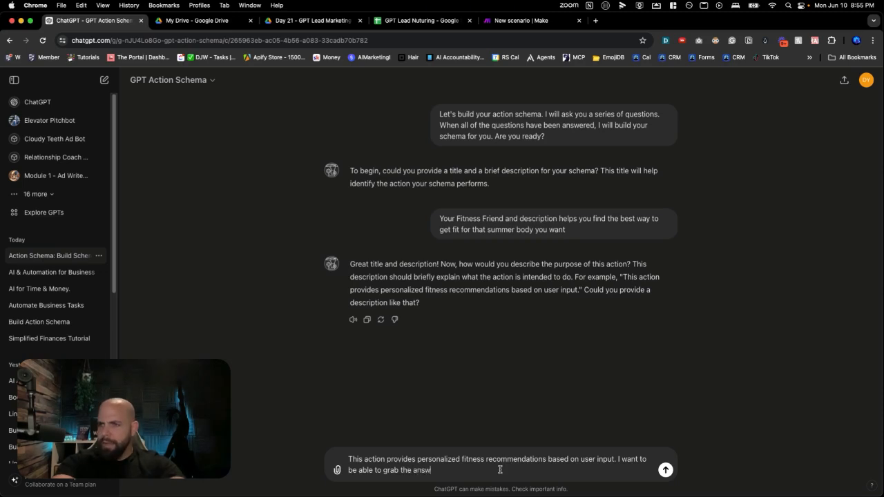
pyautogui.write('ers of the us')
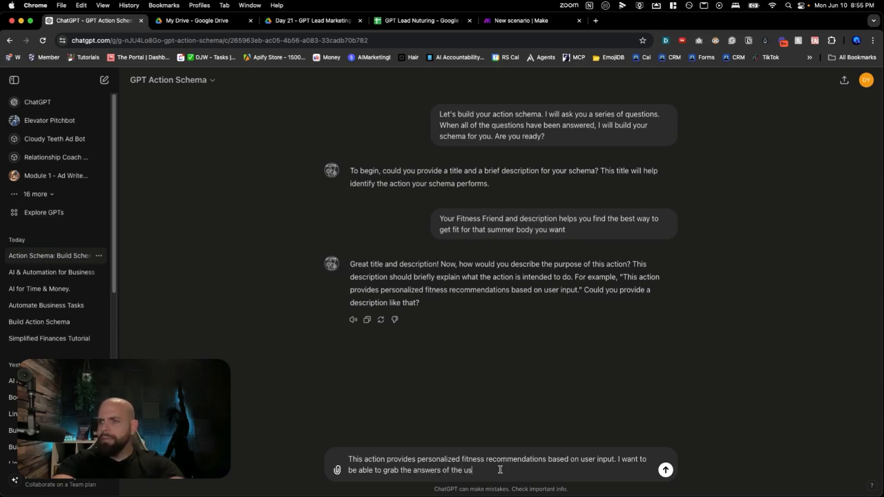
pyautogui.write('er and the recomen')
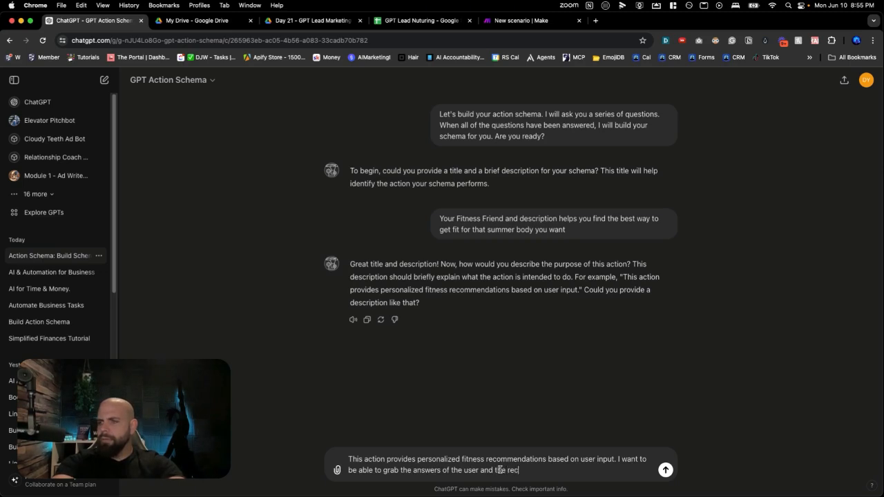
pyautogui.press('BackSpace')
pyautogui.press('BackSpace')
pyautogui.write('mne')
pyautogui.write('endation from the ')
pyautogui.write('gpt alo')
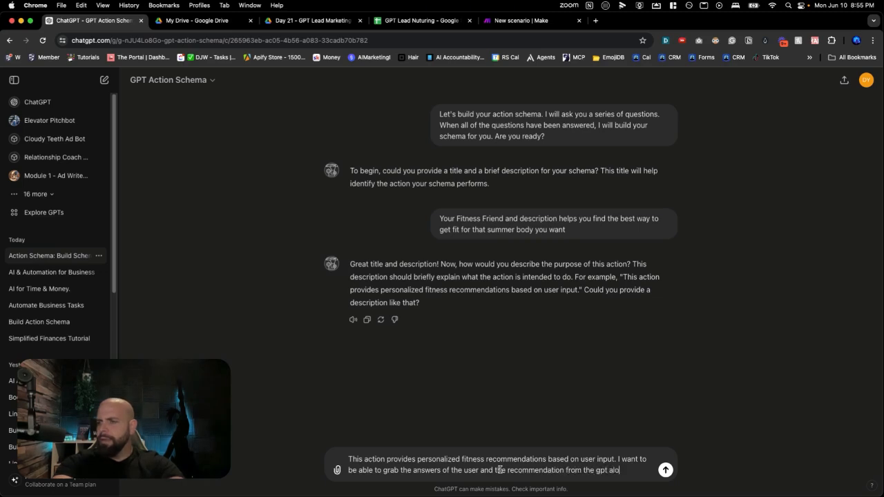
pyautogui.write('with their name and email')
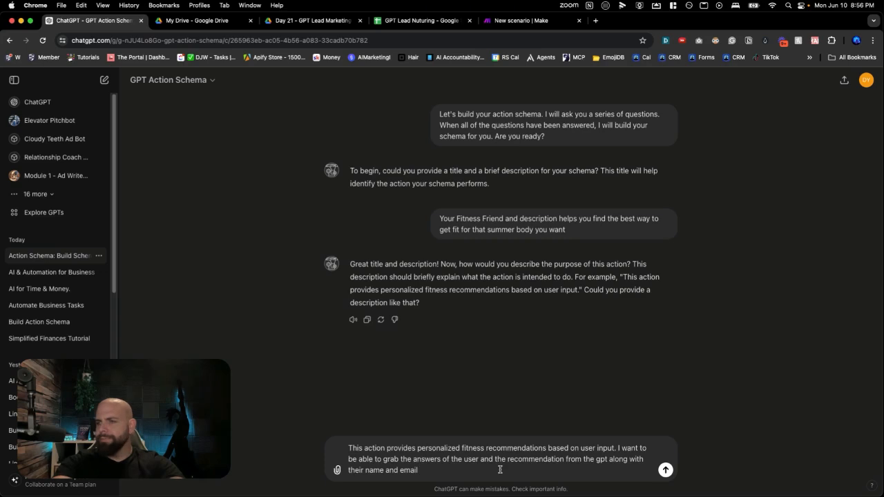
pyautogui.press('Return')
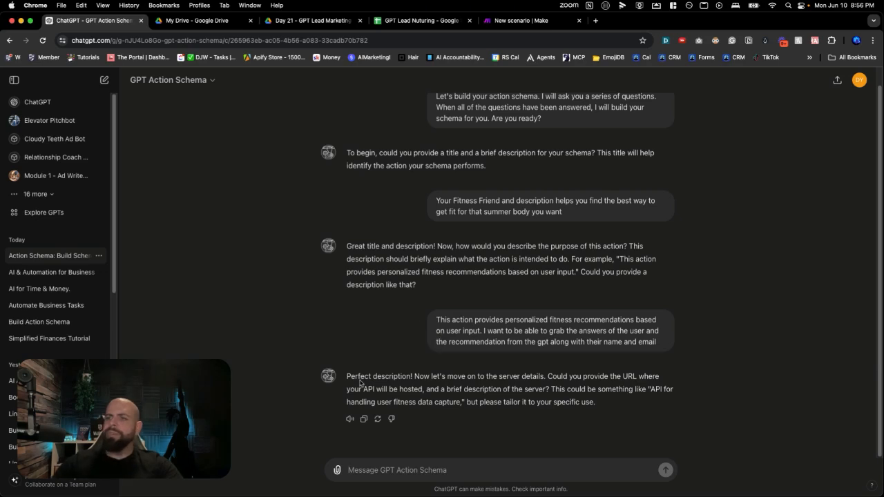
# Copy the "Fitness Lead Nuture" webhook address from the Make scenario and send it in the ChatGPT conversation as the server URL
pyautogui.click(521, 20)
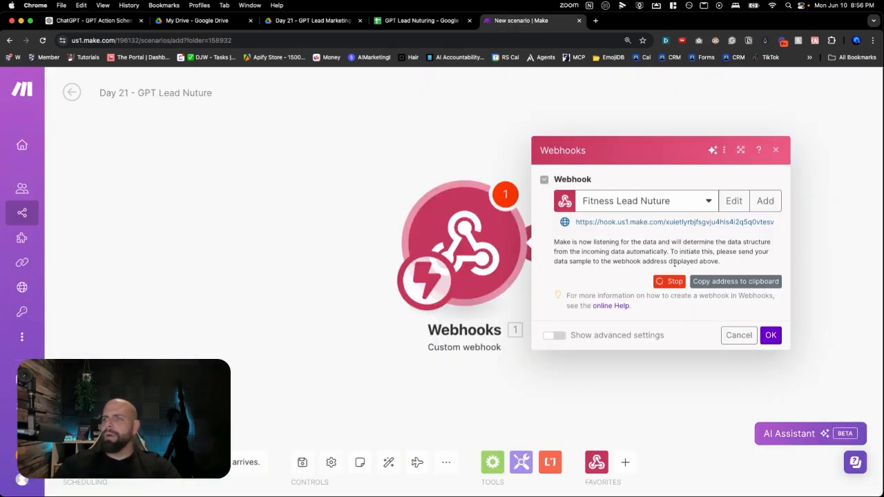
pyautogui.tripleClick(694, 222)
pyautogui.press('super+c')
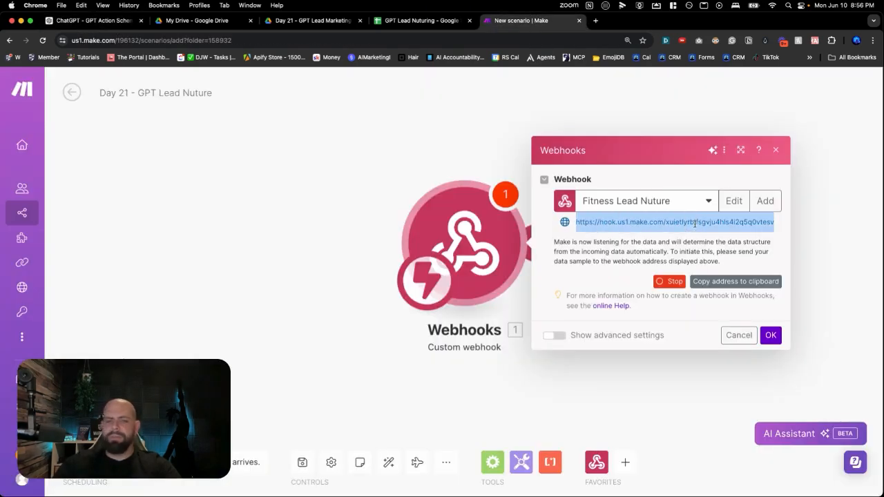
pyautogui.click(94, 20)
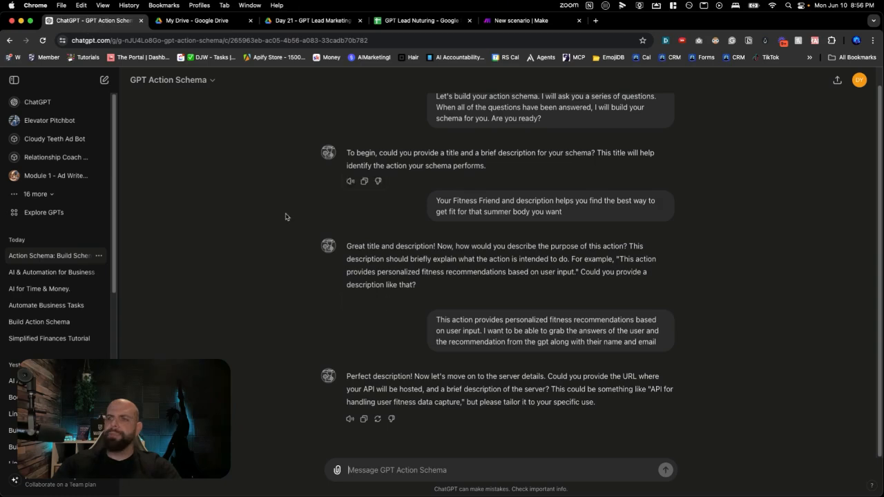
pyautogui.press('super+v')
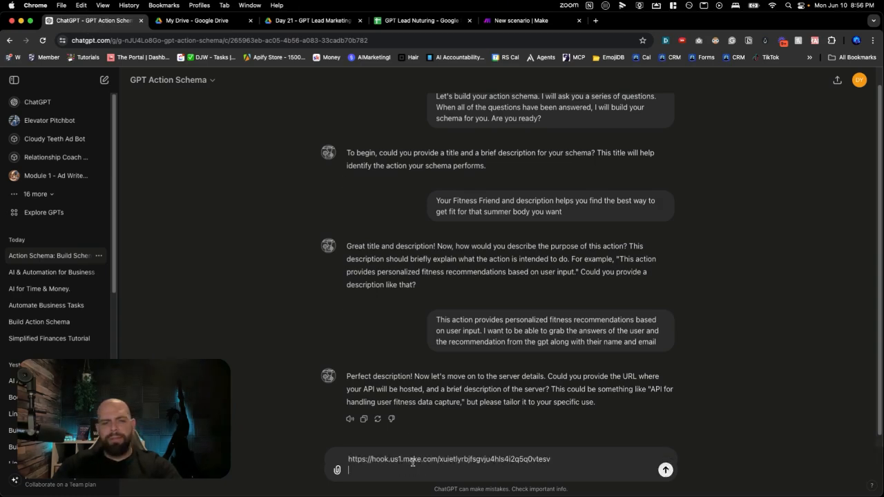
pyautogui.press('Return')
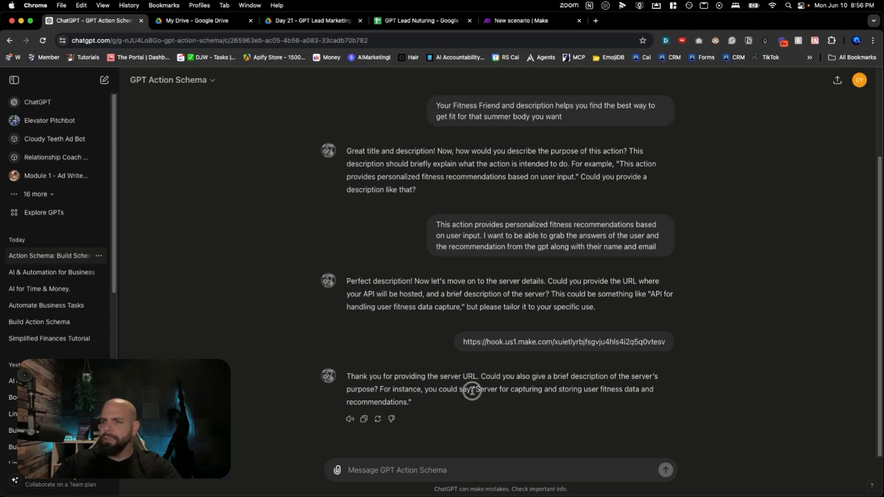
# Copy the suggested server description "Server for capturing and storing user fitness data and recommendations" from the answer and send it as the reply
pyautogui.moveTo(475, 389); pyautogui.dragTo(406, 403)
pyautogui.press('super+c')
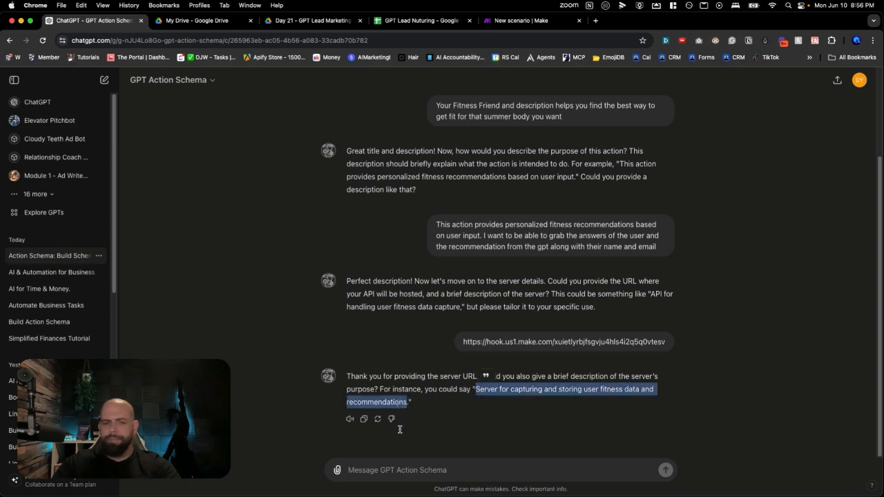
pyautogui.click(390, 470)
pyautogui.press('super+v')
pyautogui.press('Return')
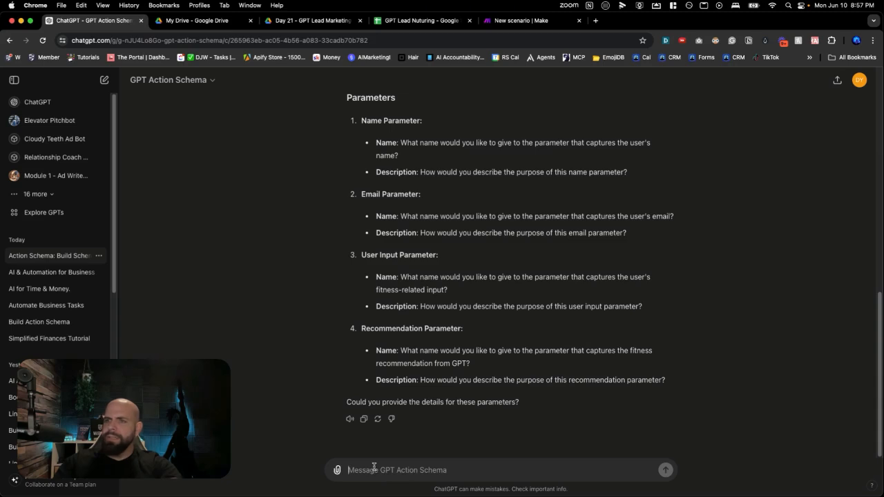
# Begin the parameters reply with the lines 'Name parameter is "Name"' and 'Description is "Captures the users name"'
pyautogui.write('Name parameter is ')
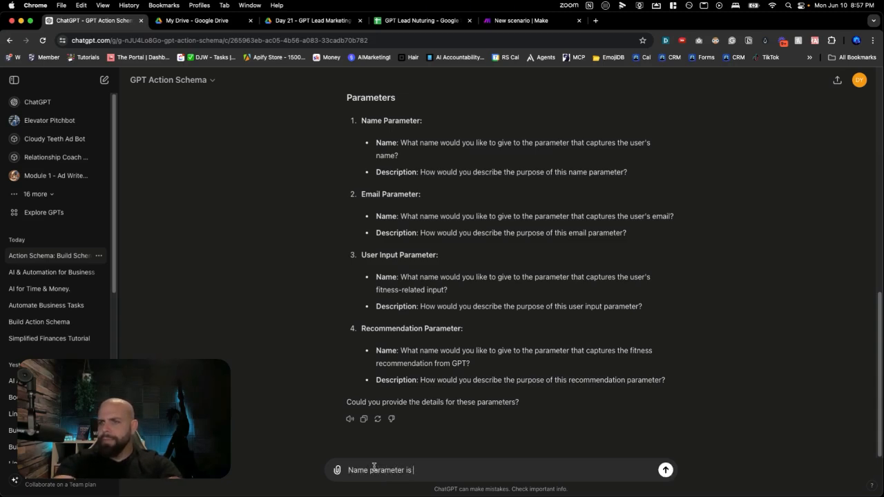
pyautogui.write('"Name"')
pyautogui.hotkey('shift', 'Return')
pyautogui.write('Description')
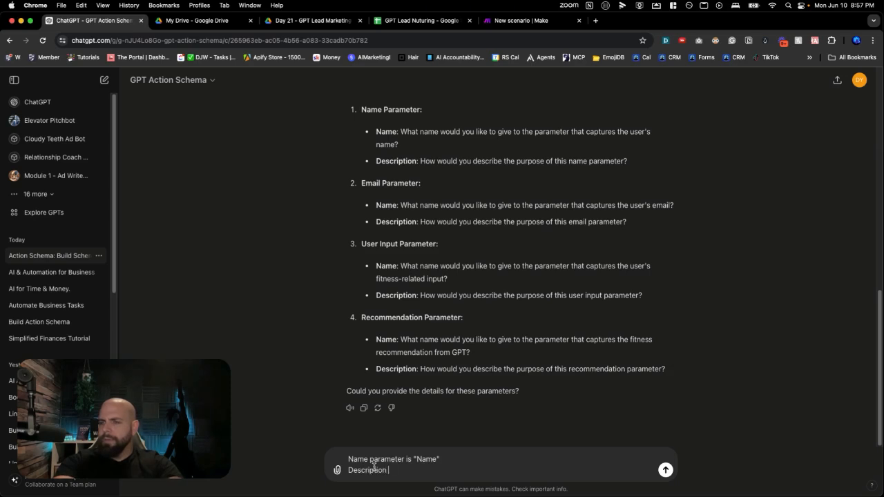
pyautogui.write(' is "Captu')
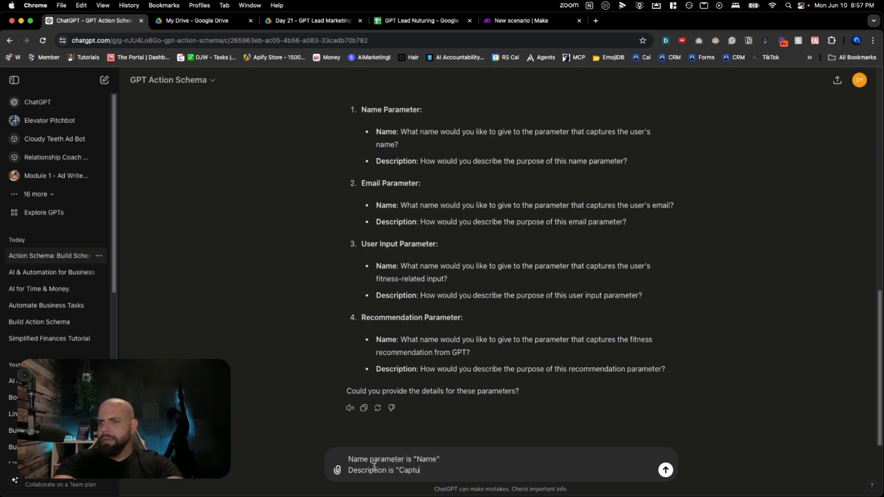
pyautogui.write('res the users name')
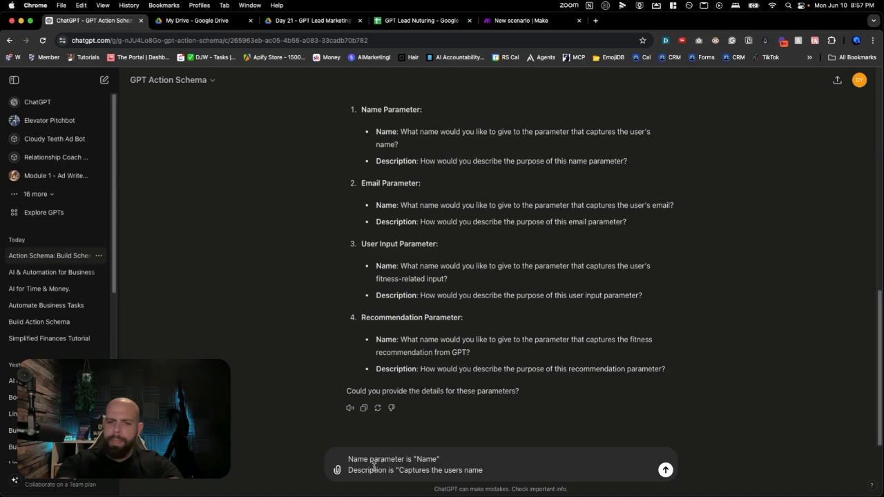
pyautogui.write('"')
pyautogui.hotkey('shift', 'Return')
# Add the email entry to the unsent reply: 'Email parameter is "Email"' and 'Description is "Catpures the users email"' on separate lines
pyautogui.write('Email ')
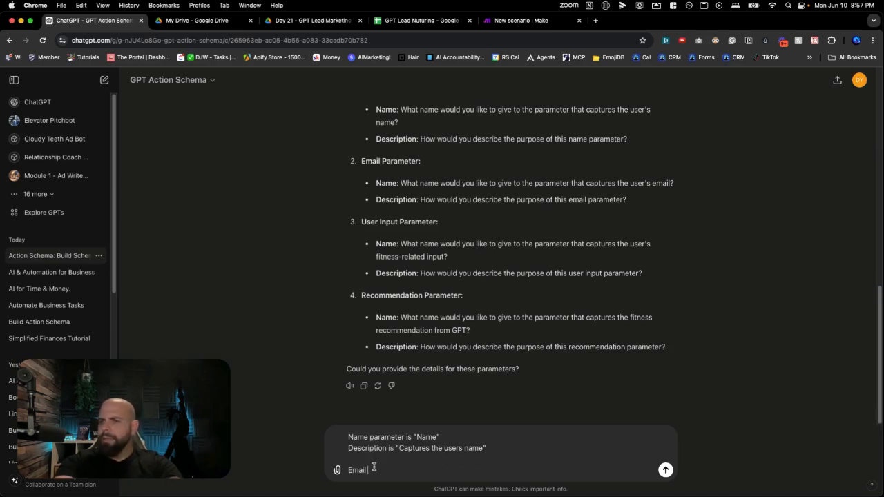
pyautogui.write('parameter is')
pyautogui.write('"Emai')
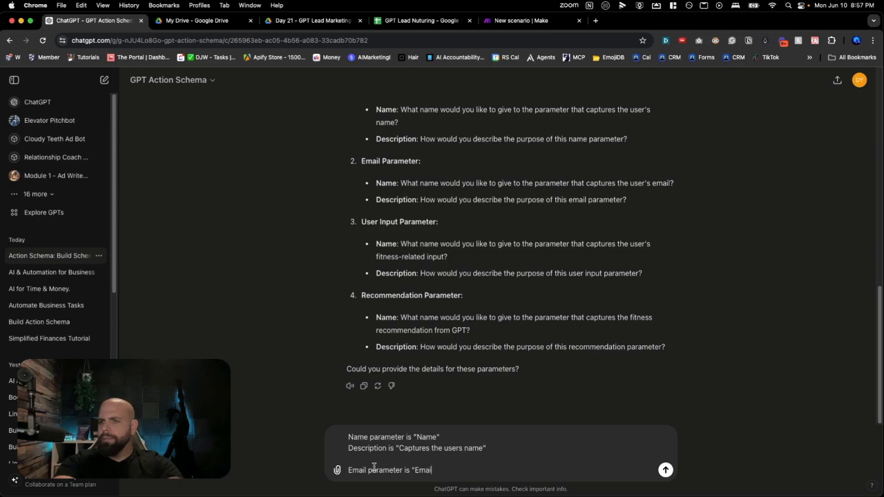
pyautogui.write('l"')
pyautogui.hotkey('shift', 'Return')
pyautogui.write('Desc')
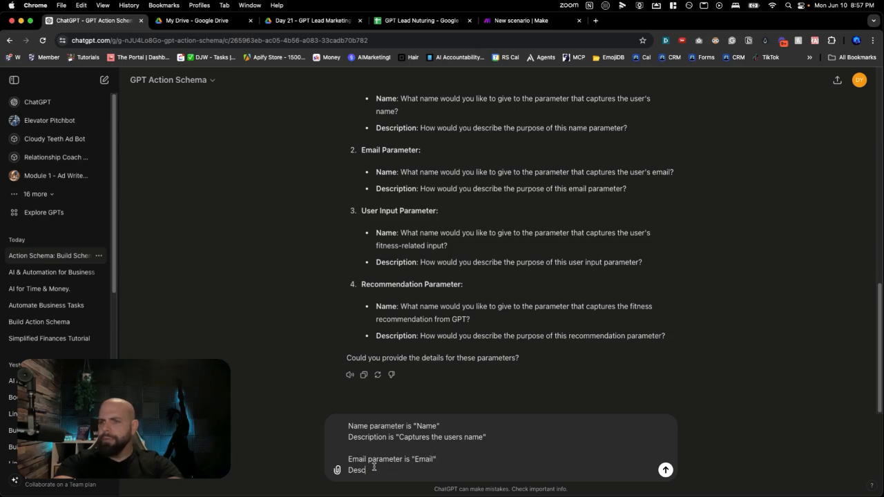
pyautogui.write('ription')
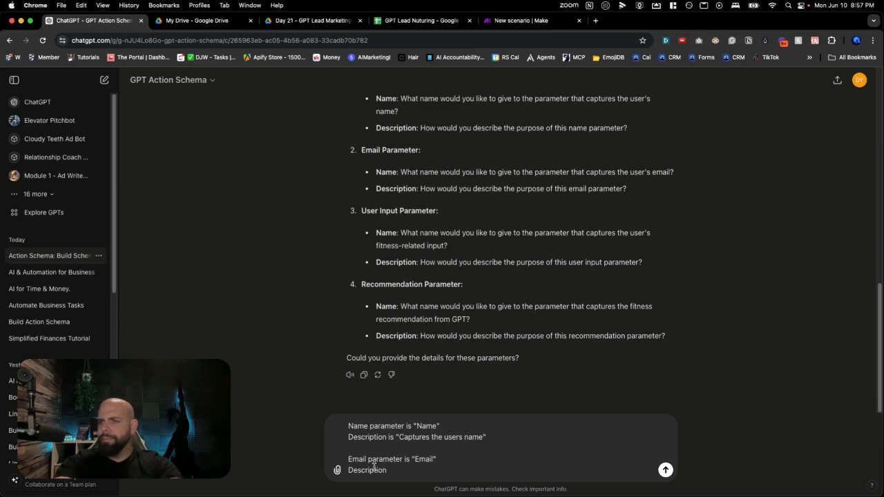
pyautogui.write('s')
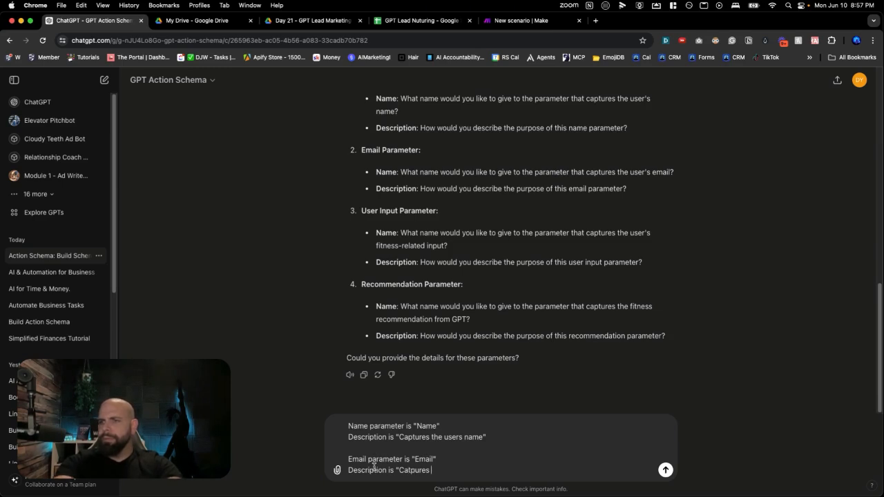
pyautogui.write('is "Catpures the users email')
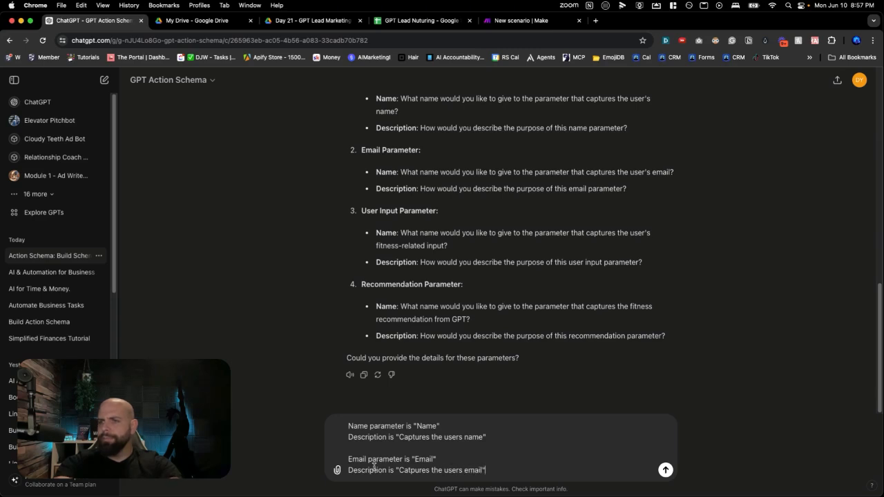
pyautogui.write('"')
pyautogui.hotkey('shift', 'Return')
pyautogui.hotkey('shift', 'Return')
# Add the user input entry to the unsent reply: 'User input parameter is "User Input parameter"' and 'Description is "Captures the users input"' on separate lines
pyautogui.write('Use')
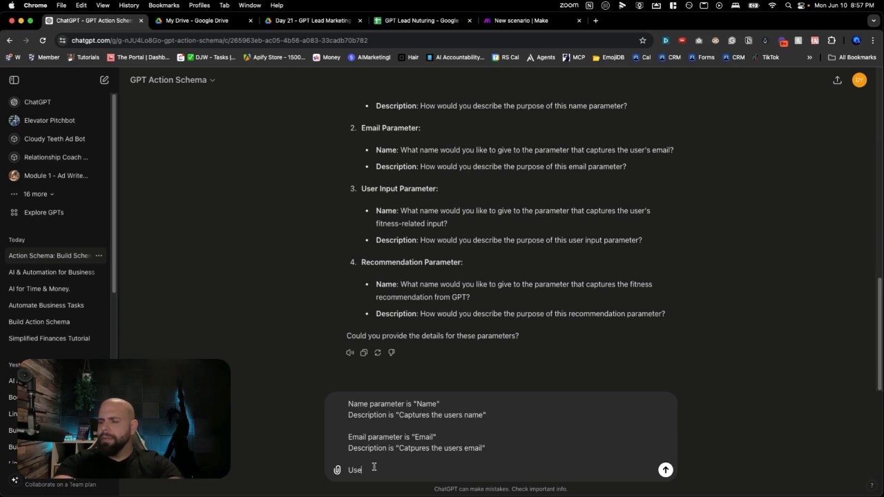
pyautogui.write('r input parameter is "')
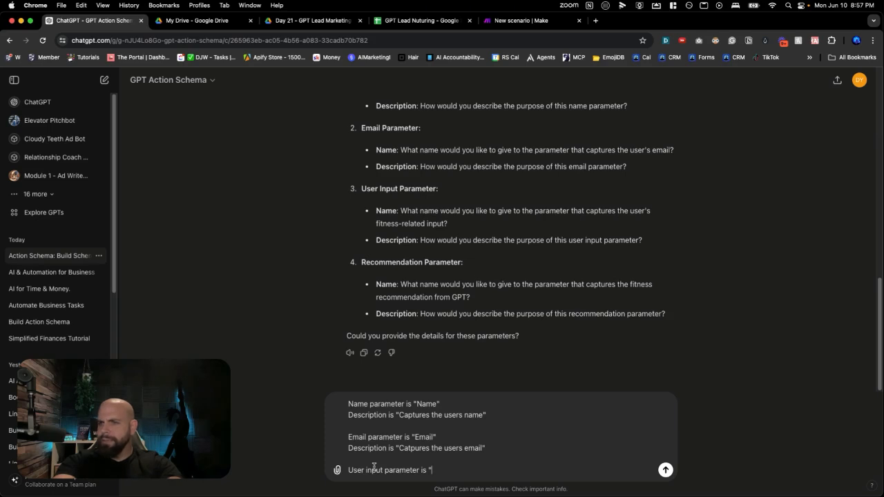
pyautogui.write('User')
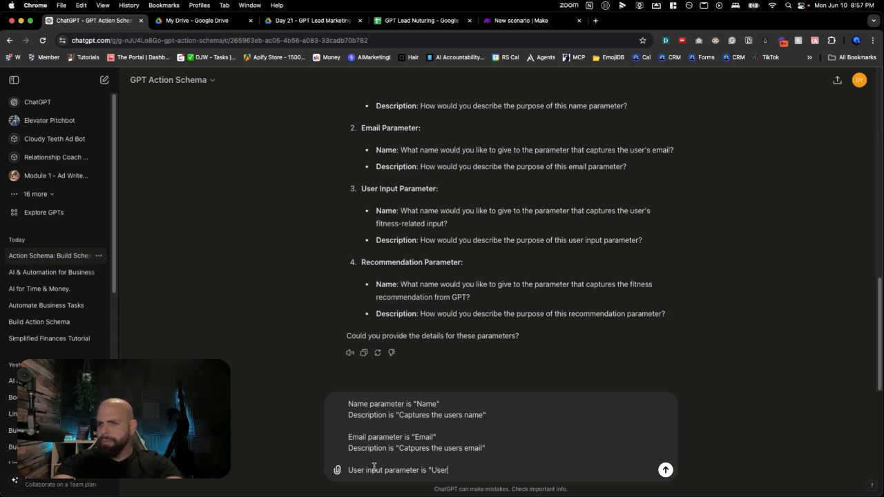
pyautogui.write('Inper')
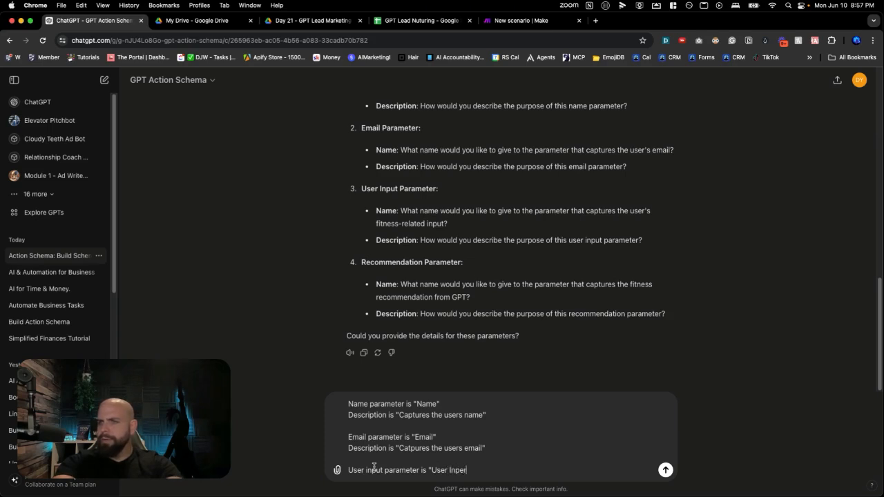
pyautogui.write('put para')
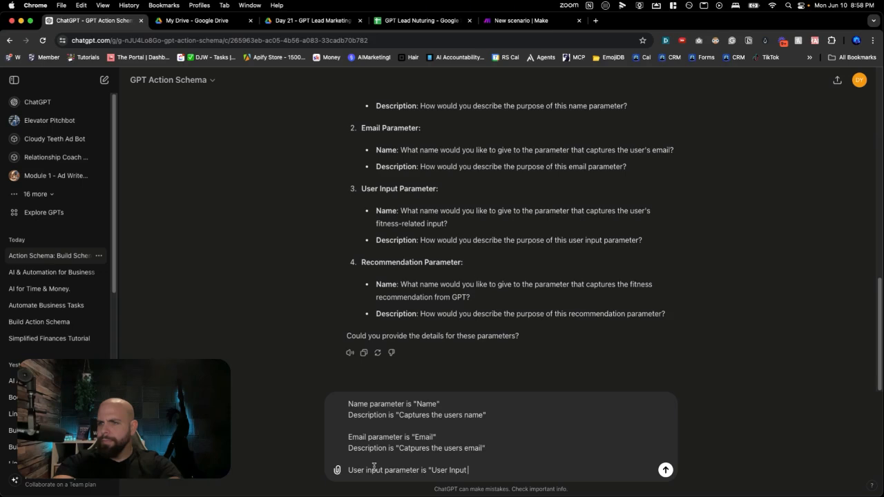
pyautogui.write('meter"')
pyautogui.hotkey('shift', 'Return')
pyautogui.write('Des')
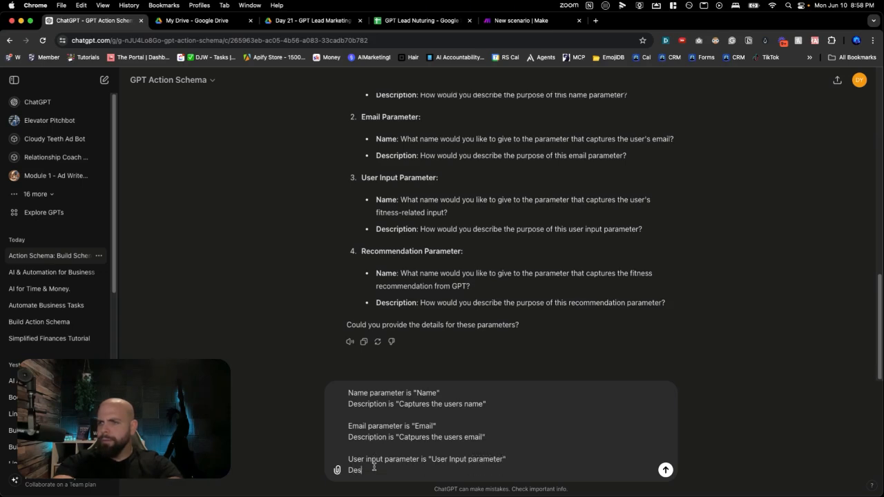
pyautogui.write('cription is "Captures the user')
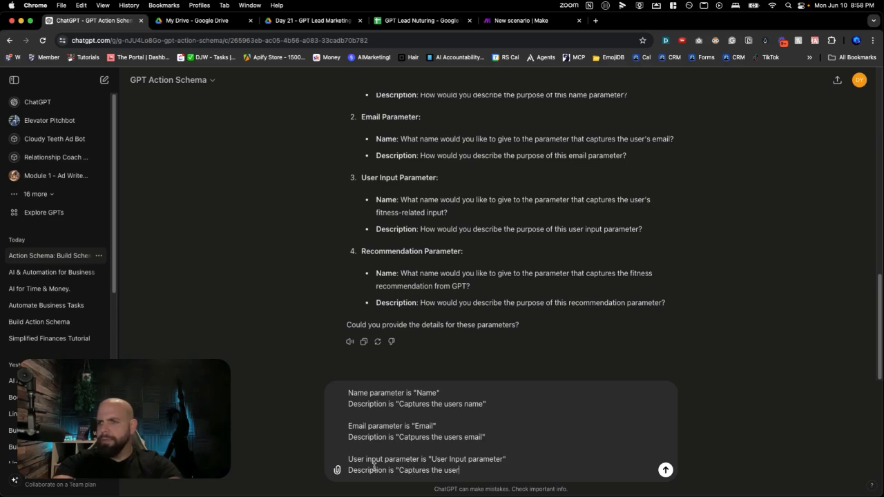
pyautogui.write('s input"')
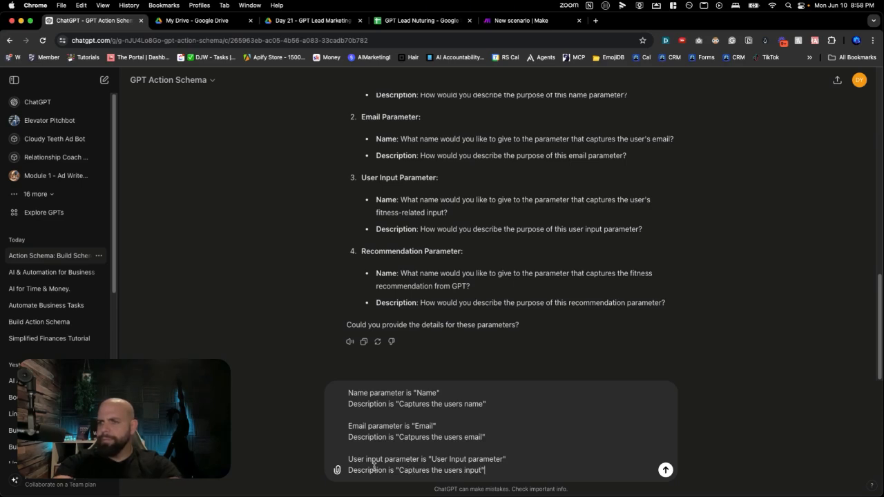
pyautogui.hotkey('shift', 'Return')
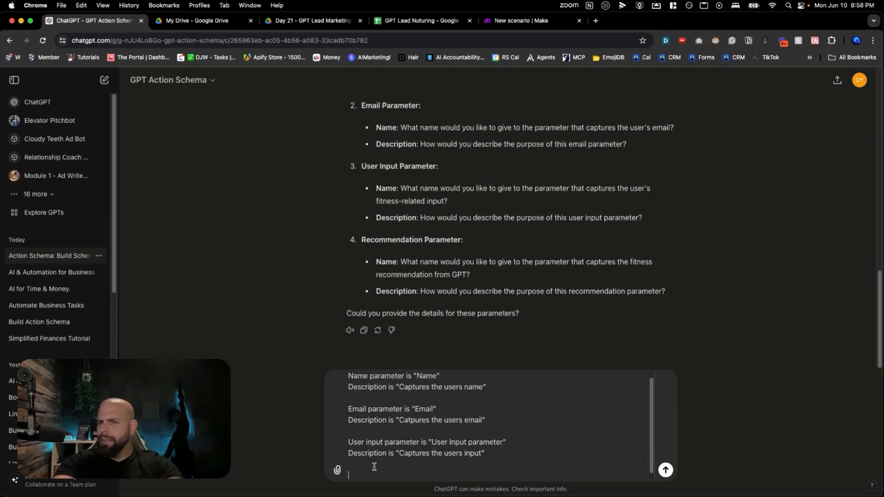
# Add the line 'Recommendation Parameter is "Recommendation"' to the unsent parameters reply
pyautogui.write('Recommendation Par')
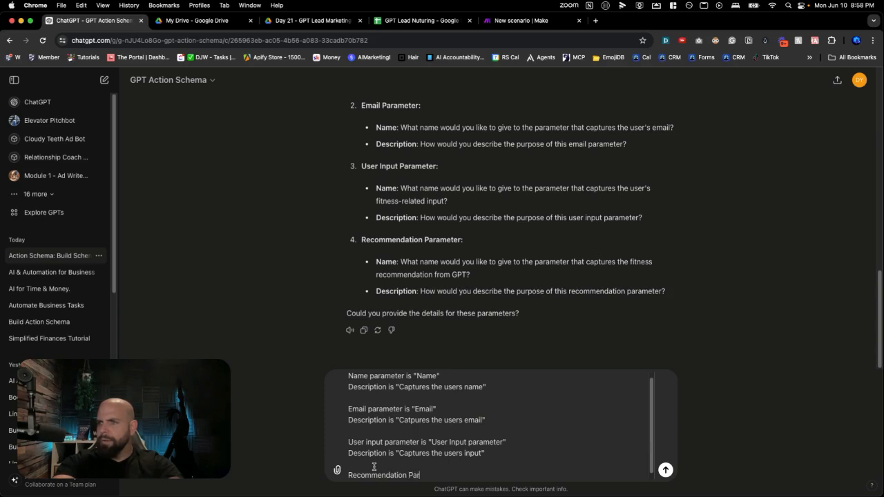
pyautogui.write('ameter is "Recommendatiin')
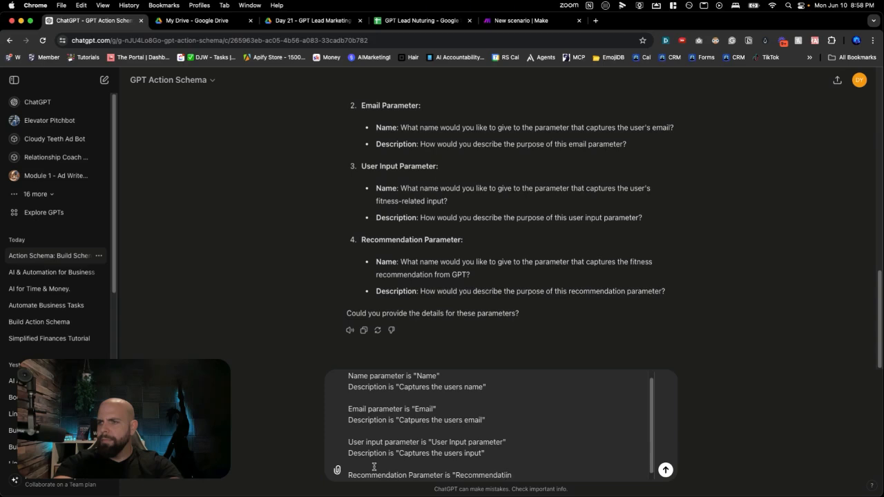
pyautogui.press('BackSpace')
pyautogui.press('BackSpace')
pyautogui.write('on"')
# Add 'Description is "Captures the GPTs Recommendation"' on the following line and send the parameters reply
pyautogui.hotkey('shift', 'Return')
pyautogui.write('Description is "Captures the GPTs Reco')
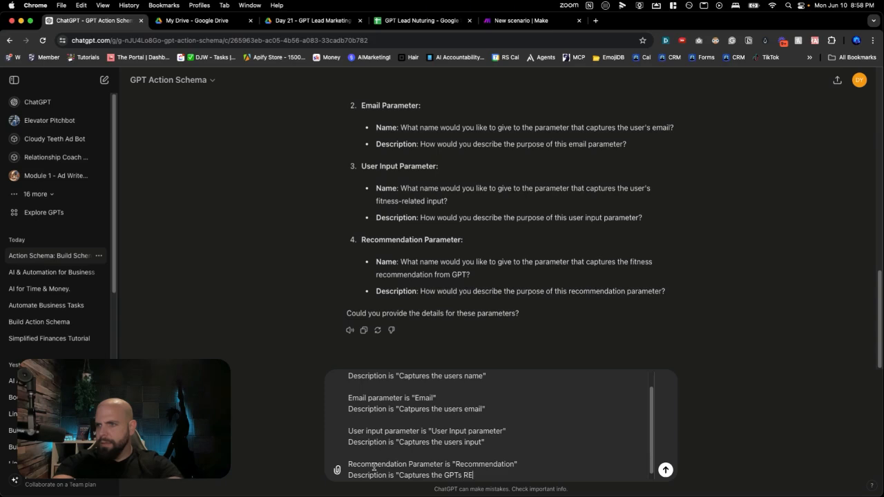
pyautogui.write('mment')
pyautogui.write('a')
pyautogui.write('ion')
pyautogui.press('BackSpace')
pyautogui.press('BackSpace')
pyautogui.write('tio')
pyautogui.press('BackSpace')
pyautogui.write('ation')
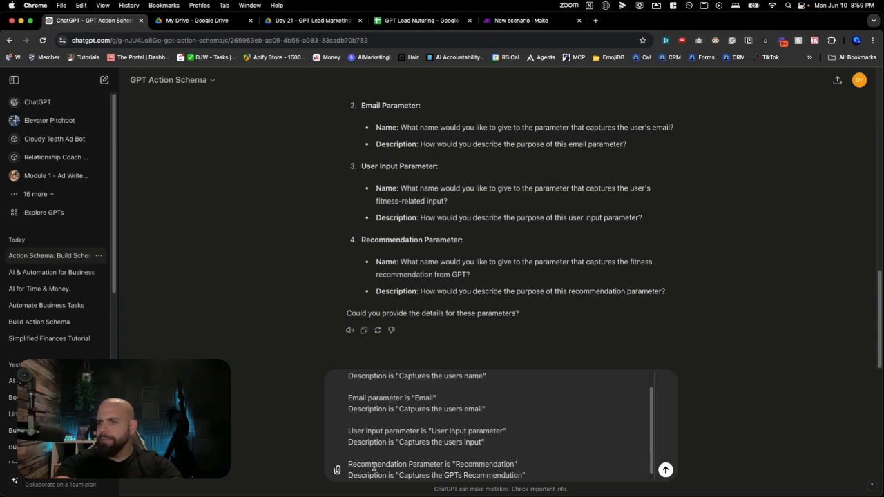
pyautogui.write('"')
pyautogui.press('Return')
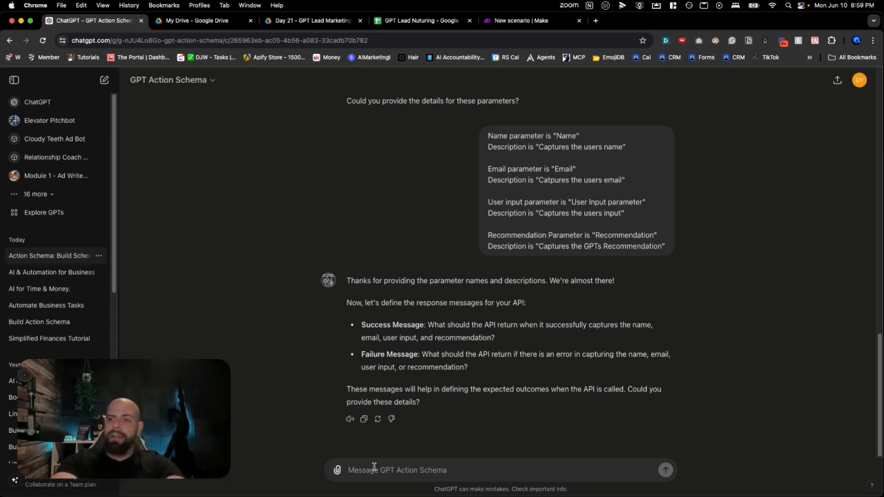
# Begin the response messages reply with the line 'Success message "200"'
pyautogui.write('Succe')
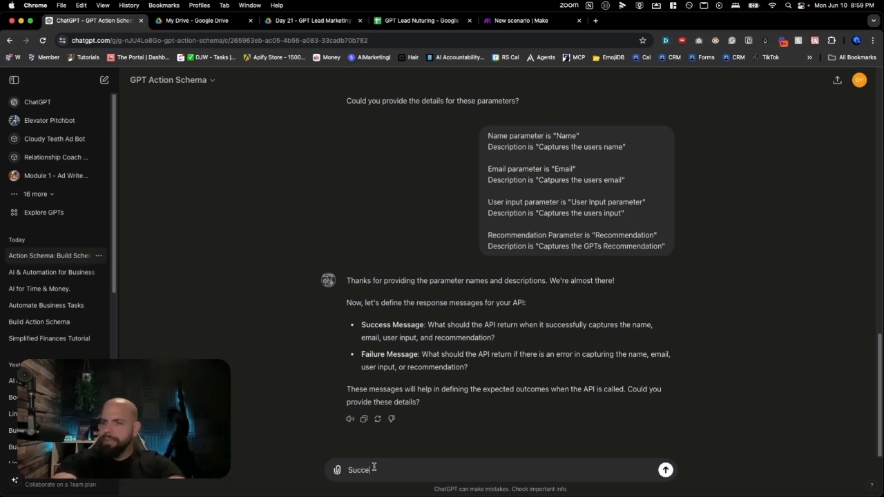
pyautogui.write('ss message ')
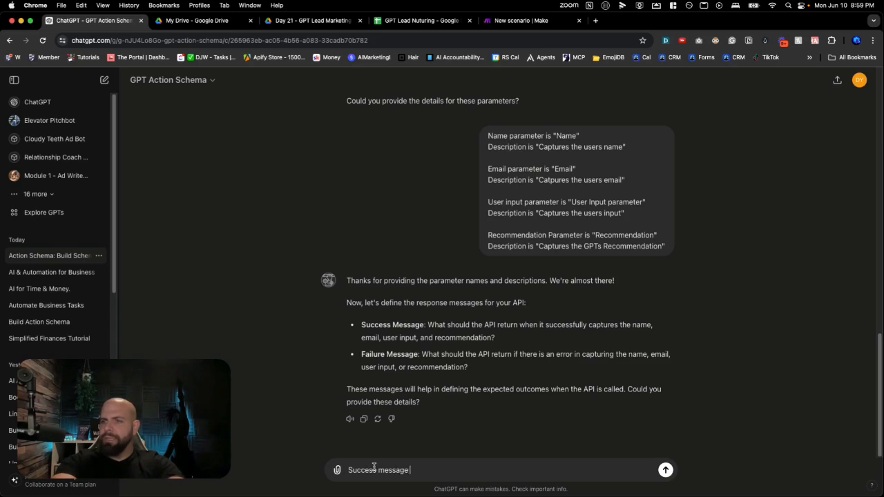
pyautogui.write('"200"')
pyautogui.hotkey('shift', 'Return')
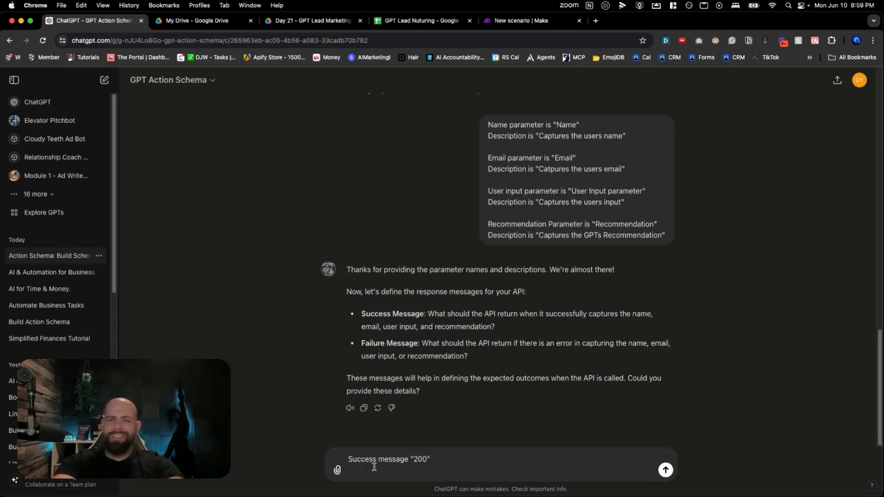
# Add the line 'Failture message is "400"' and send the response messages reply
pyautogui.write('Fail')
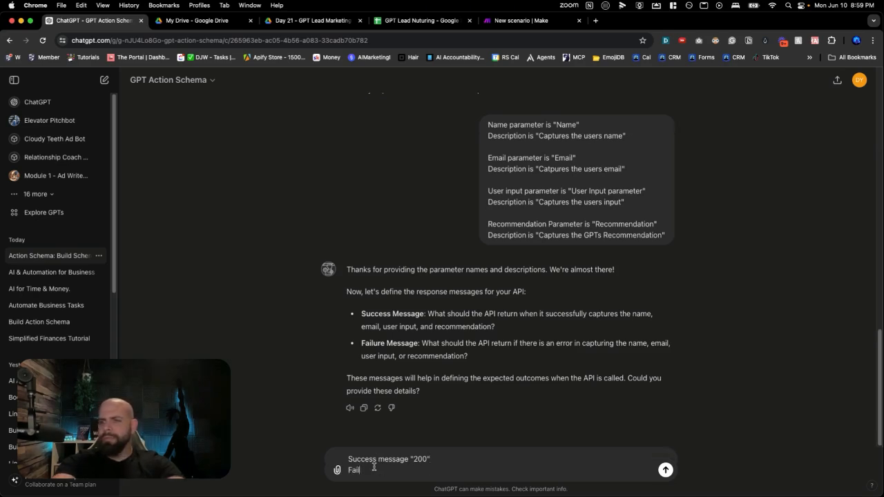
pyautogui.write('ture mesage')
pyautogui.press('BackSpace')
pyautogui.press('BackSpace')
pyautogui.press('BackSpace')
pyautogui.write('age')
pyautogui.press('BackSpace')
pyautogui.press('BackSpace')
pyautogui.press('BackSpace')
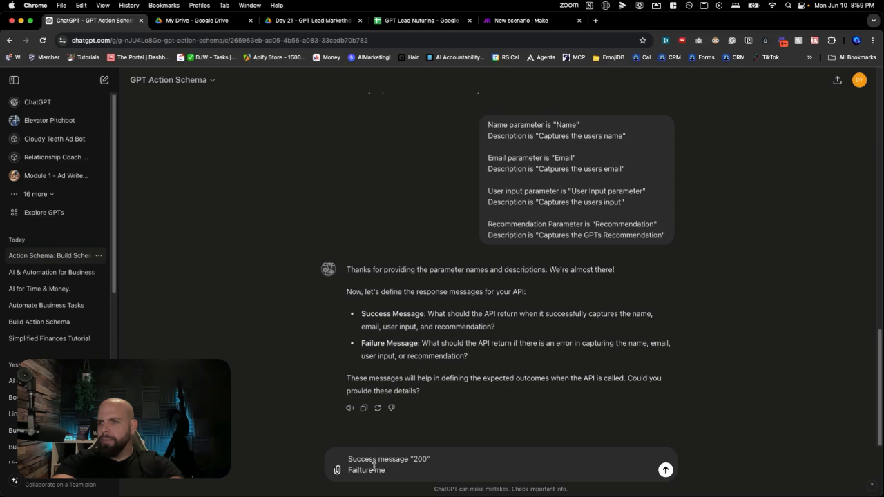
pyautogui.press('BackSpace')
pyautogui.write('message is')
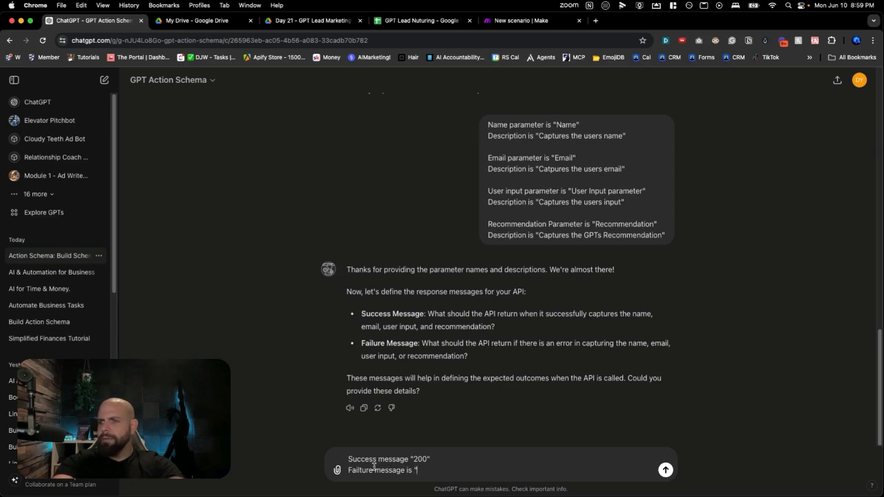
pyautogui.write('400"')
pyautogui.press('Return')
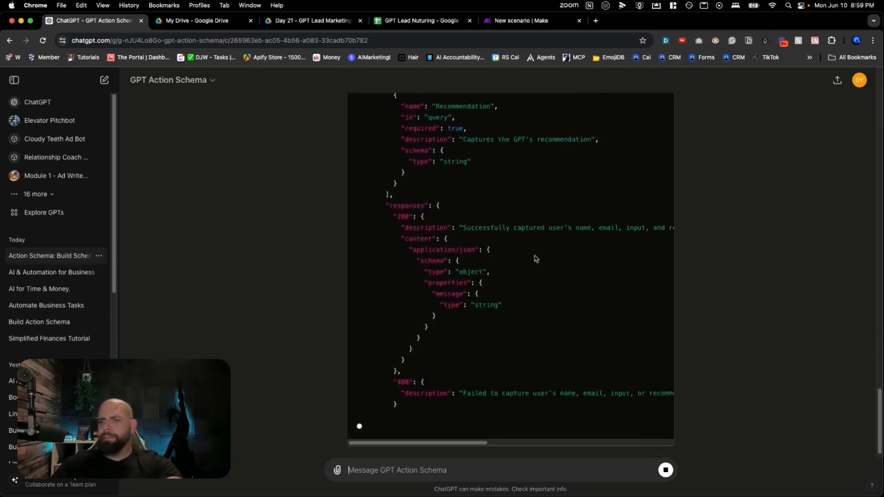
# Copy the completed JSON schema and start creating a new GPT from My GPTs in a separate ChatGPT tab
pyautogui.scroll(15, 539, 258)
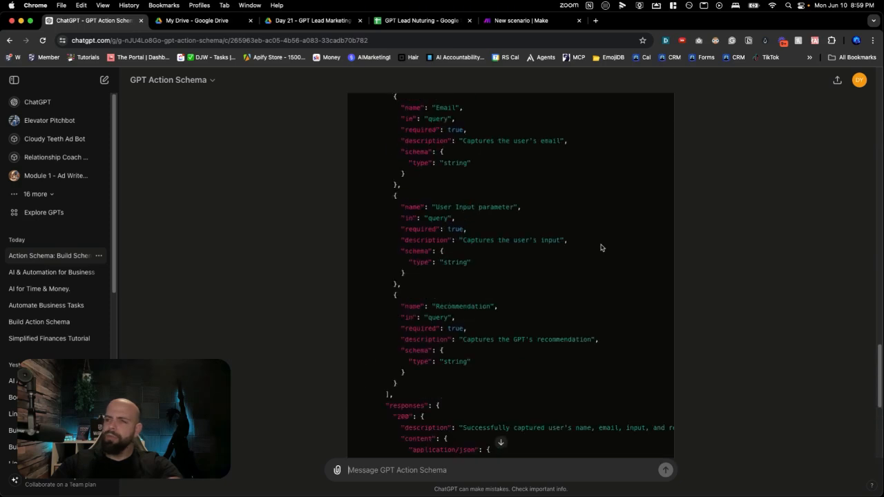
pyautogui.click(652, 295)
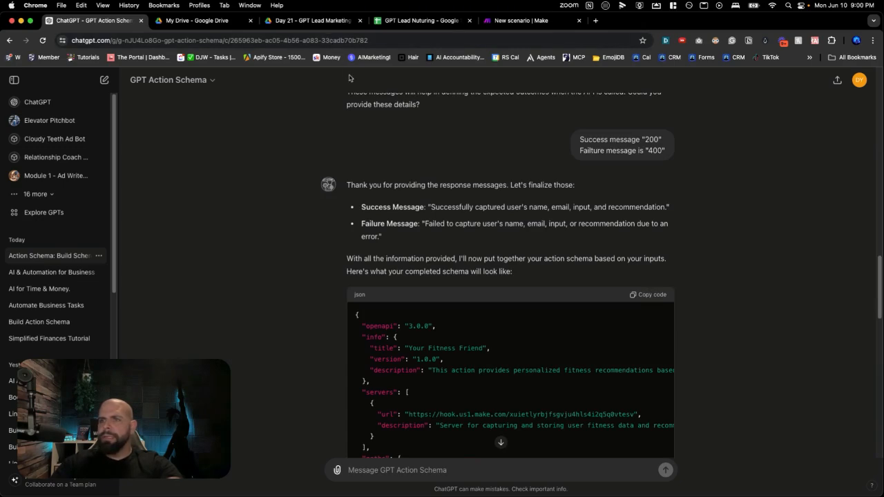
pyautogui.press('super+t')
pyautogui.write('ch')
pyautogui.press('Return')
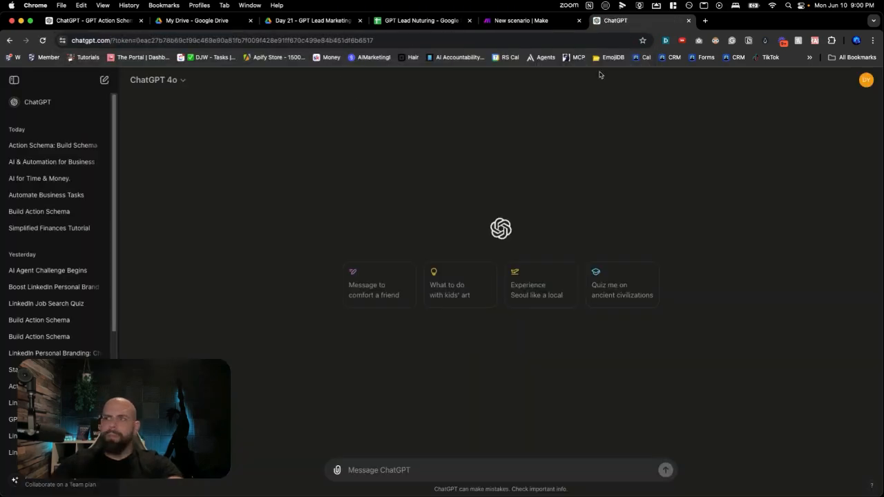
pyautogui.click(865, 81)
pyautogui.click(825, 124)
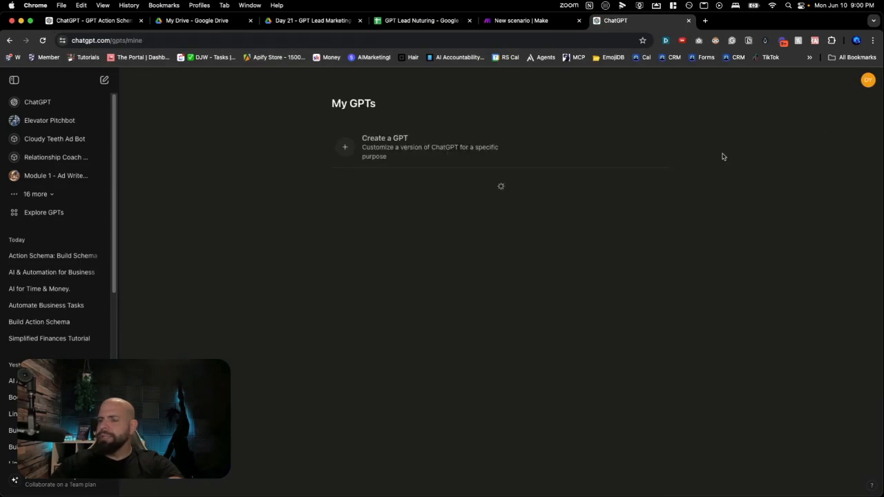
pyautogui.click(435, 160)
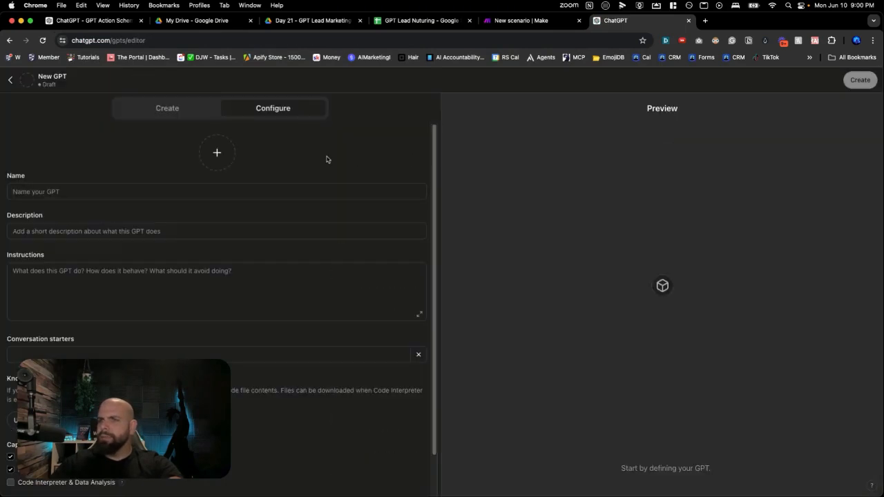
# Name the new GPT "My Fitness Friend"
pyautogui.click(172, 194)
pyautogui.write('My')
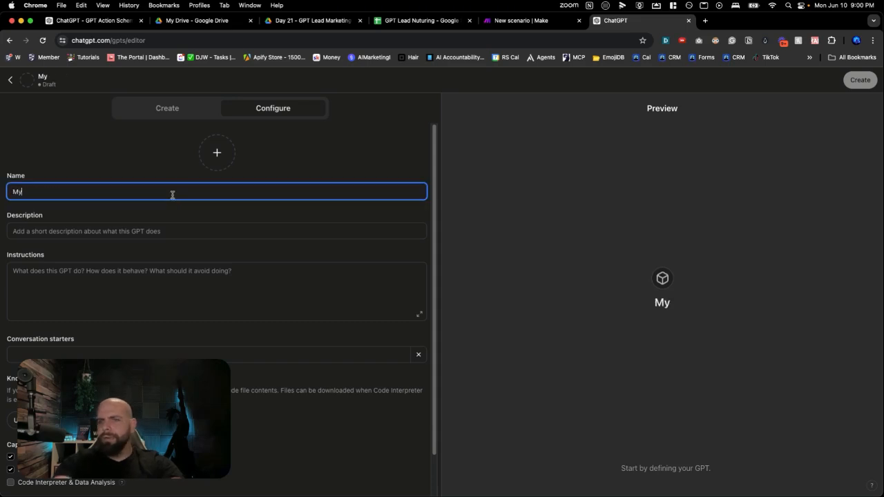
pyautogui.write(' Fitness Friend')
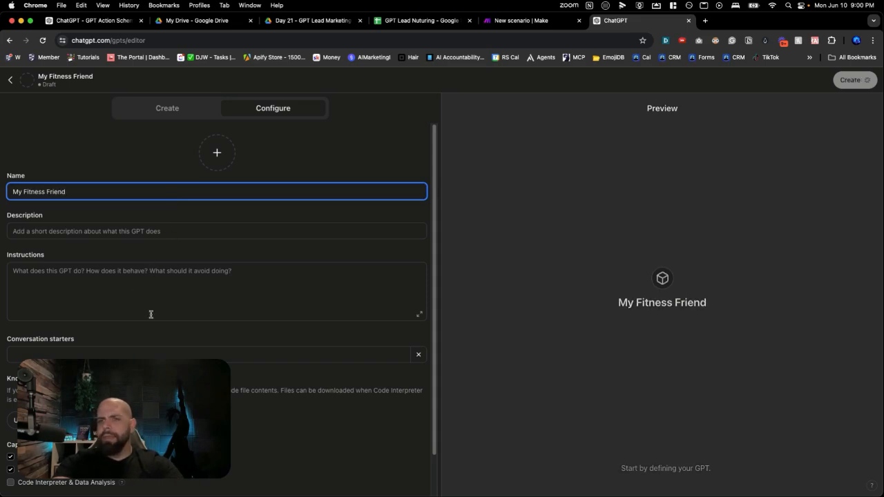
# Create a new action for the GPT and paste the copied JSON into its schema
pyautogui.scroll(-1, 151, 314)
pyautogui.click(13, 425)
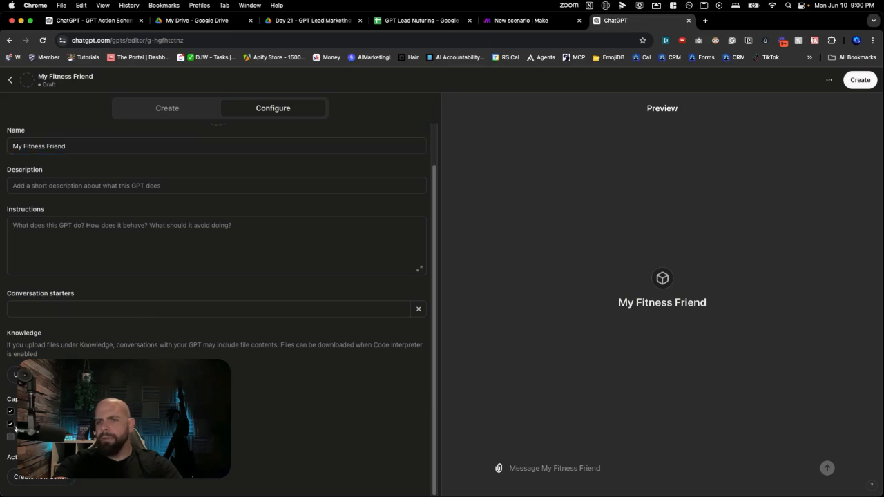
pyautogui.click(40, 478)
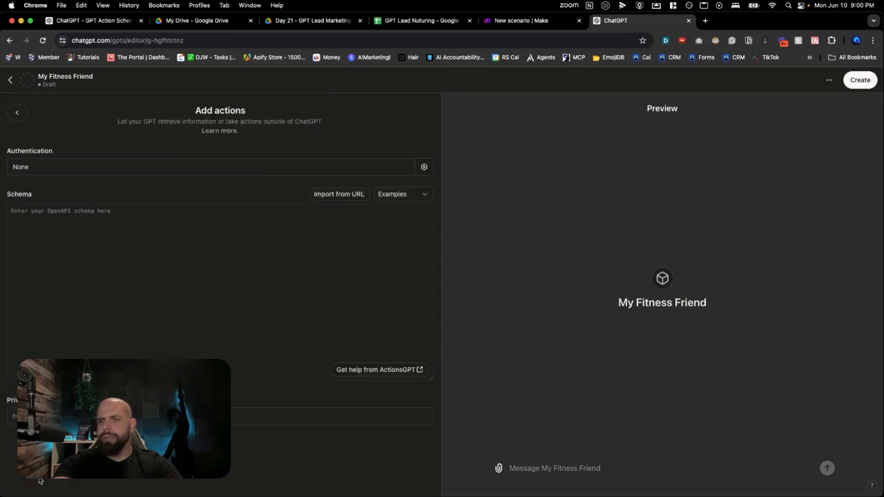
pyautogui.click(81, 336)
pyautogui.press('super+v')
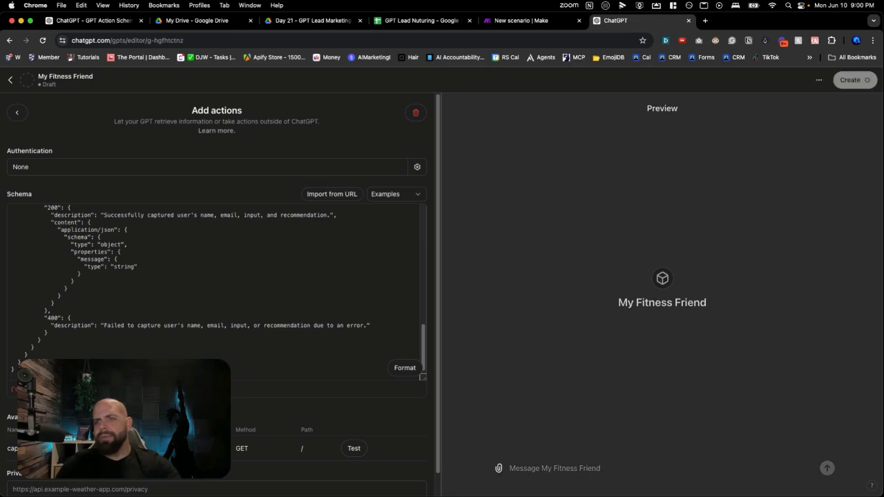
# Set the openapi version in the action schema to "3.1.0"
pyautogui.scroll(15, 112, 331)
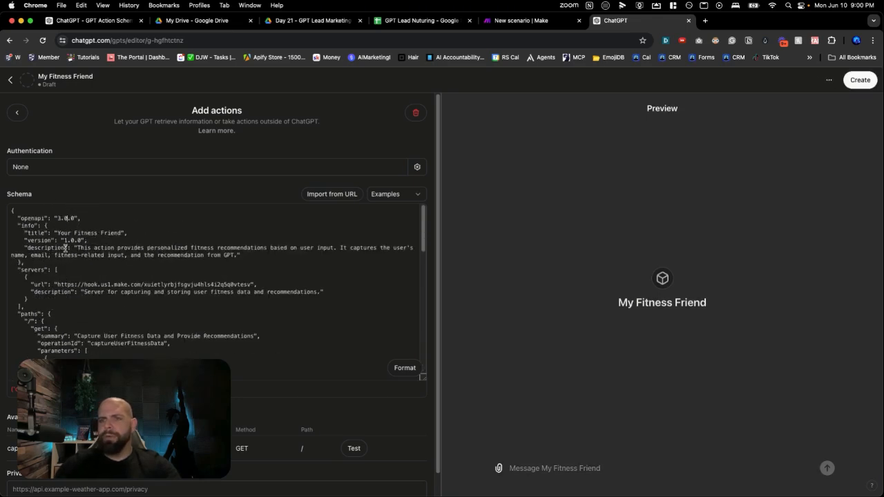
pyautogui.press('BackSpace')
pyautogui.write('1')
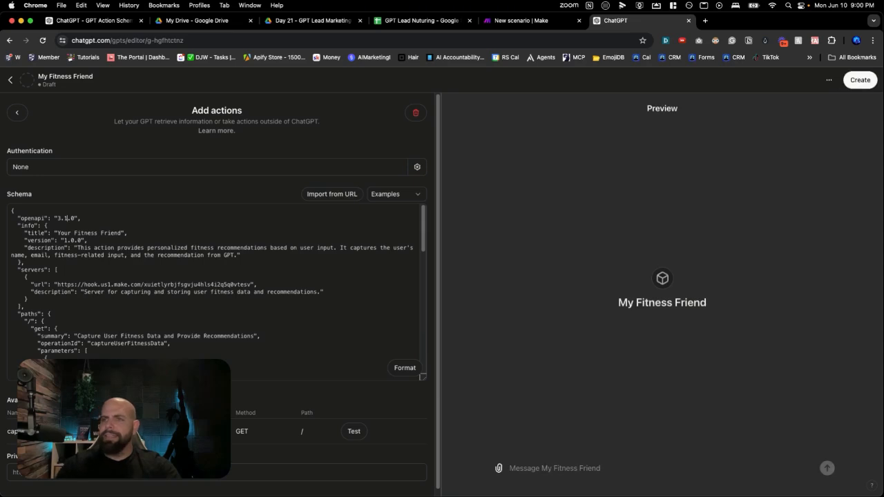
# Open the privacy policy page of the DJW Consulting website in a new tab and copy its address
pyautogui.click(706, 21)
pyautogui.write('d')
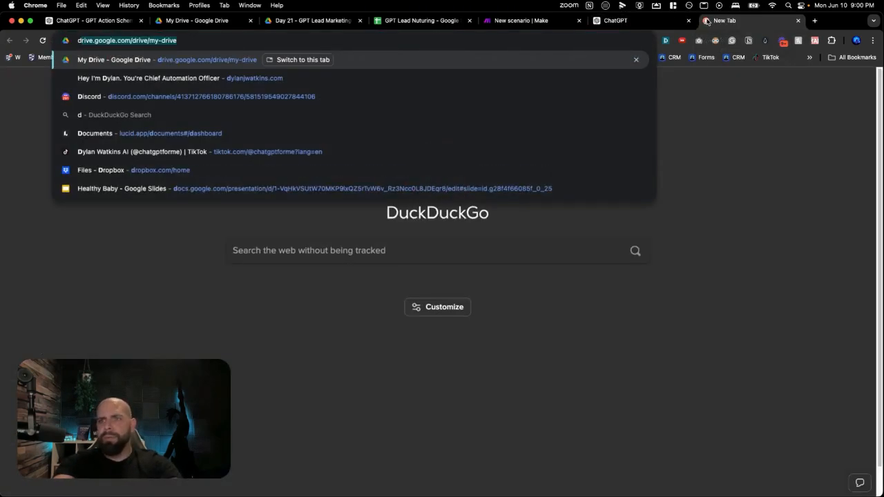
pyautogui.write('ylan')
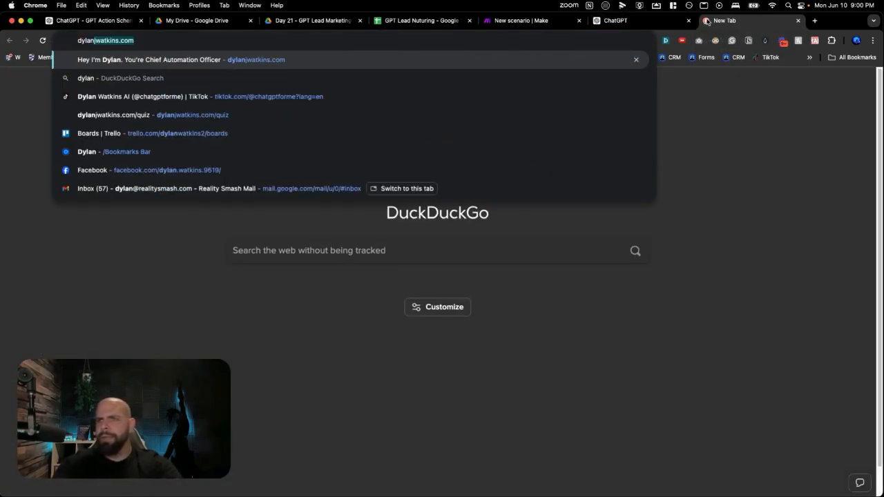
pyautogui.press('Return')
pyautogui.scroll(-15, 645, 106)
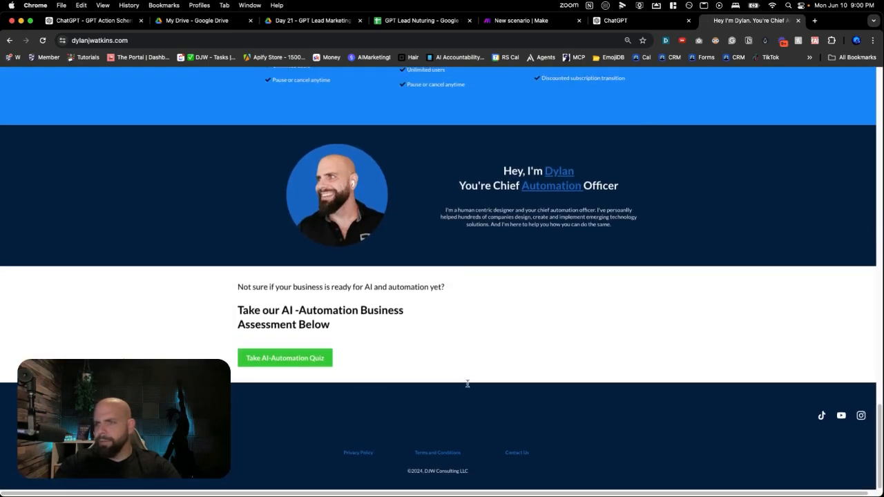
pyautogui.click(356, 452)
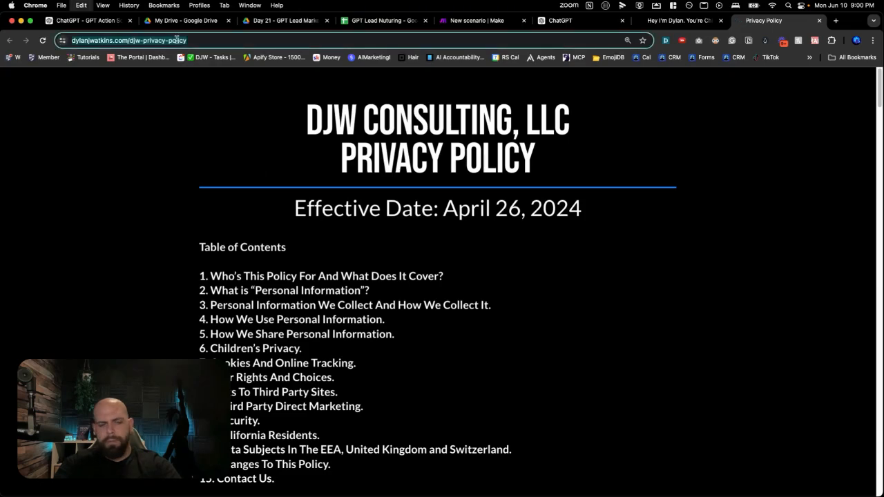
# Return to the My Fitness Friend editor and paste the copied page address as the action's privacy policy
pyautogui.click(90, 22)
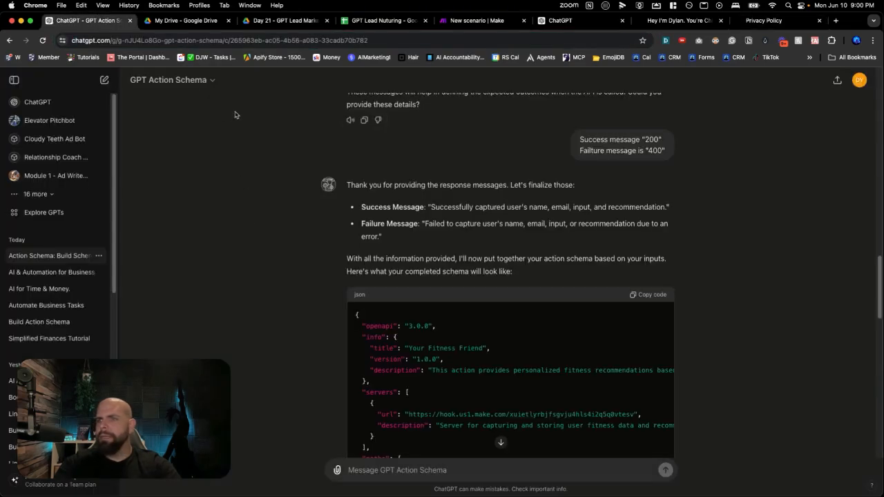
pyautogui.click(577, 19)
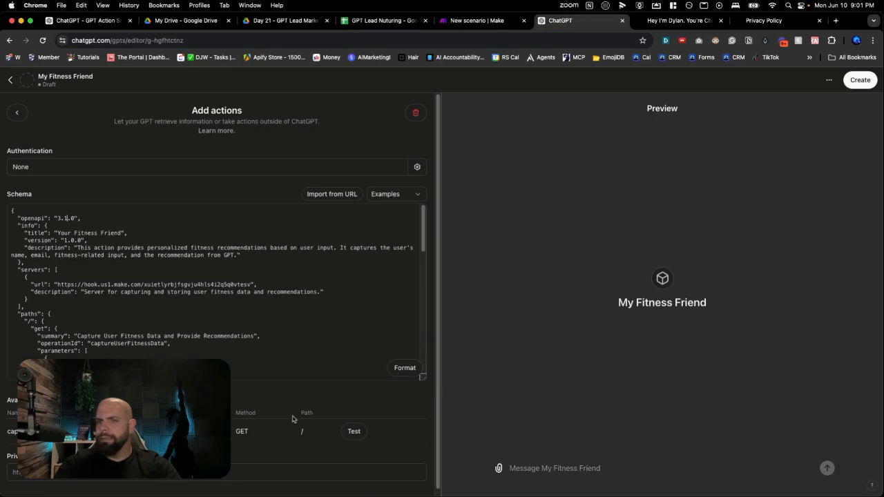
pyautogui.click(185, 477)
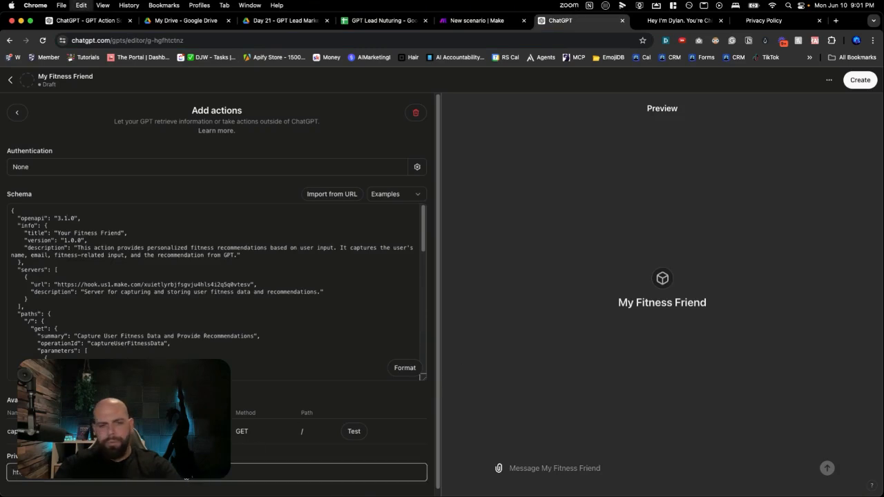
pyautogui.click(229, 449)
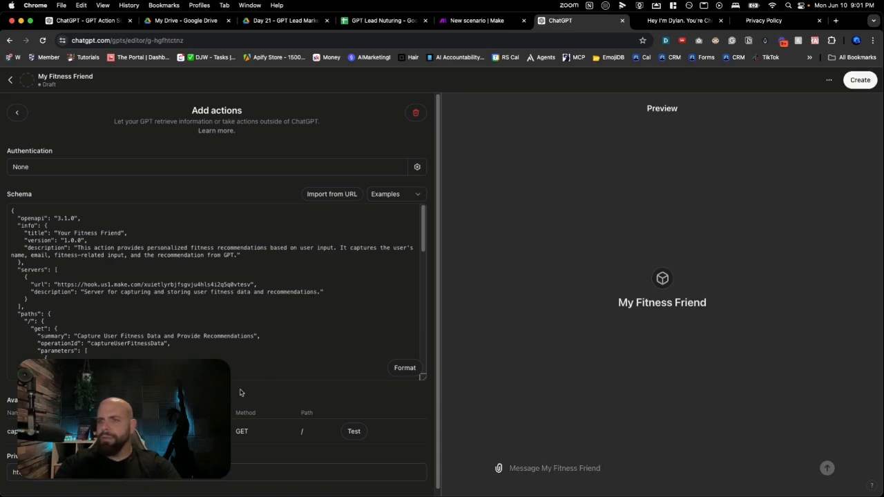
# Check the webhook in Make, return to the GPT editor and test the captureUserFitnessData action, allowing the call to hook.us1.make.com
pyautogui.click(469, 21)
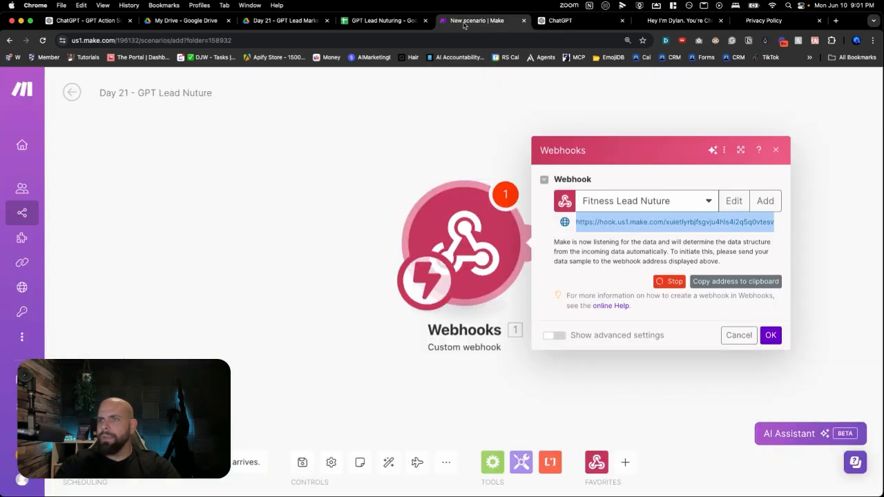
pyautogui.click(574, 26)
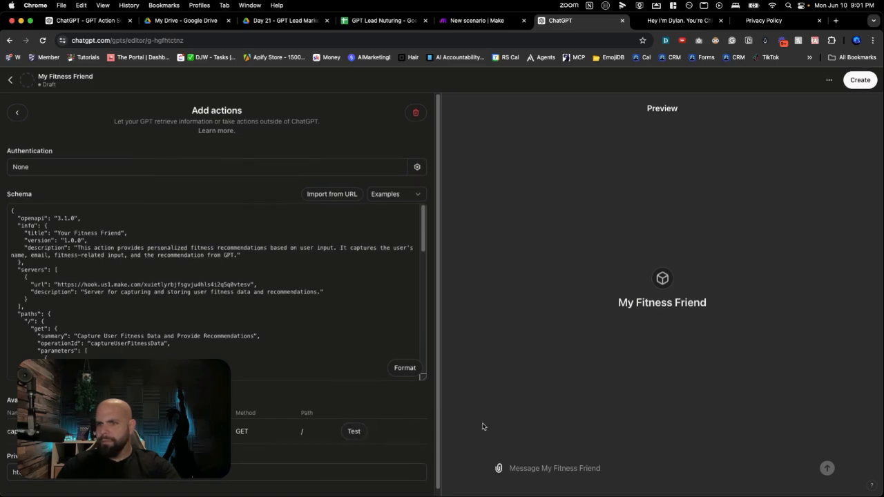
pyautogui.scroll(-10, 344, 349)
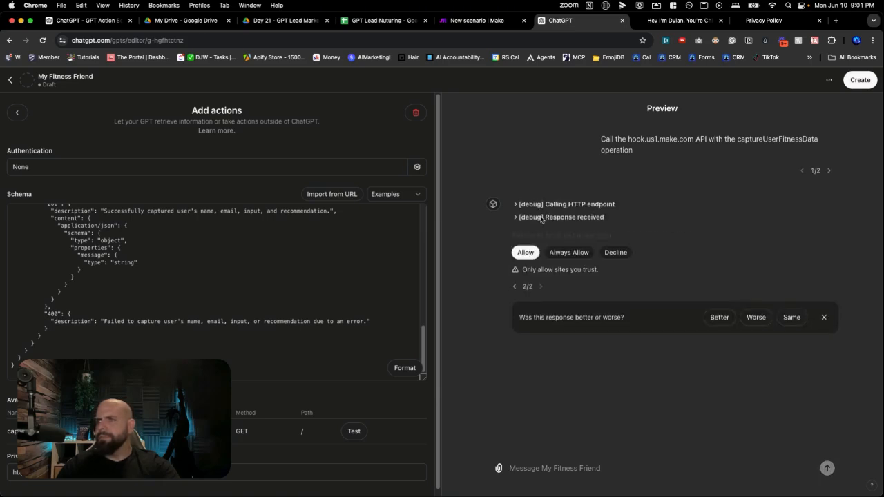
pyautogui.click(525, 254)
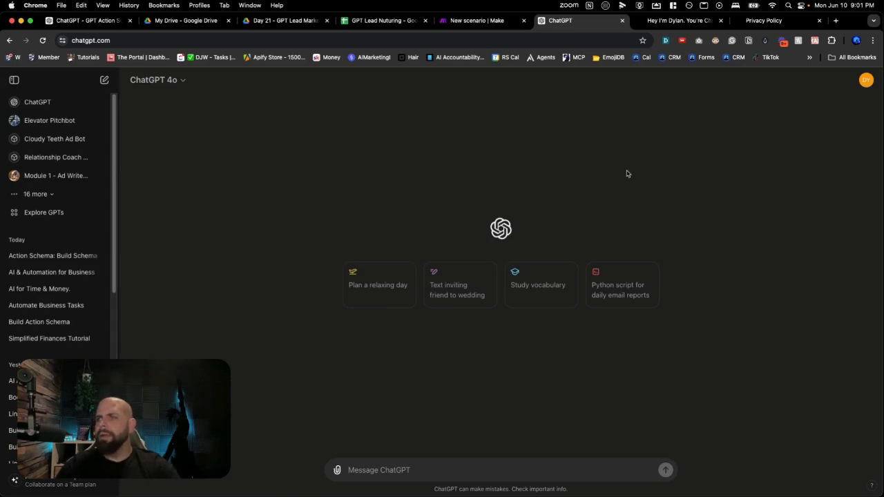
# Open the list of own GPTs and start a new GPT
pyautogui.click(865, 83)
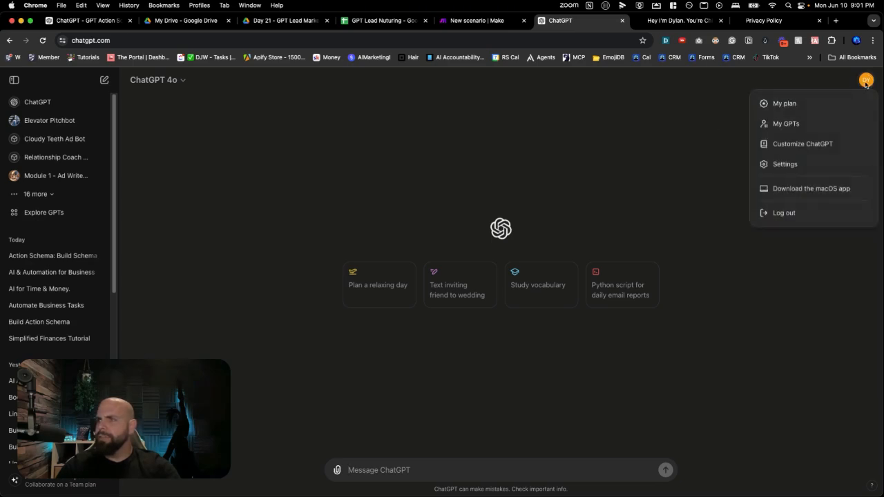
pyautogui.click(794, 126)
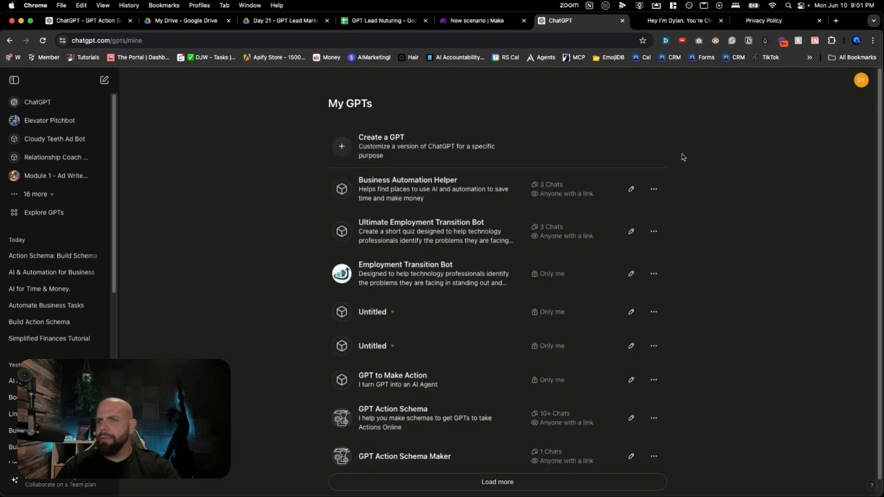
pyautogui.click(484, 151)
# Name the new GPT "My Fitness Friend"
pyautogui.click(241, 192)
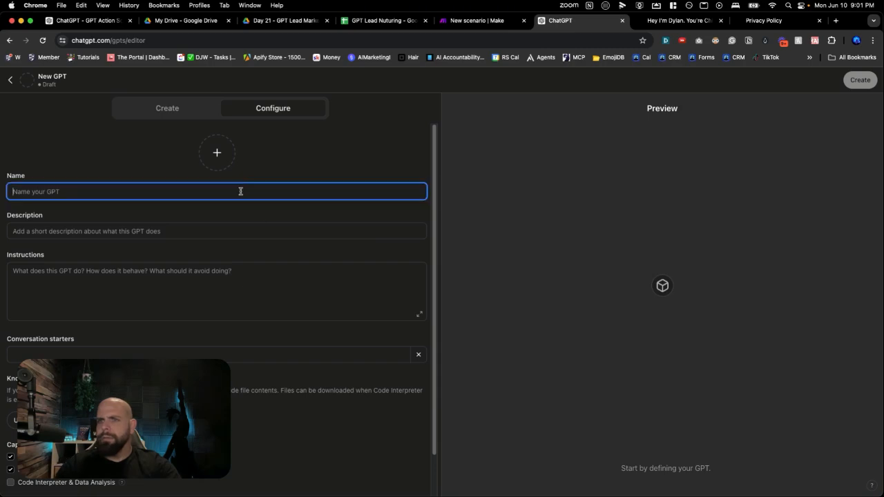
pyautogui.write('My fi')
pyautogui.press('BackSpace')
pyautogui.press('BackSpace')
pyautogui.write('Fi')
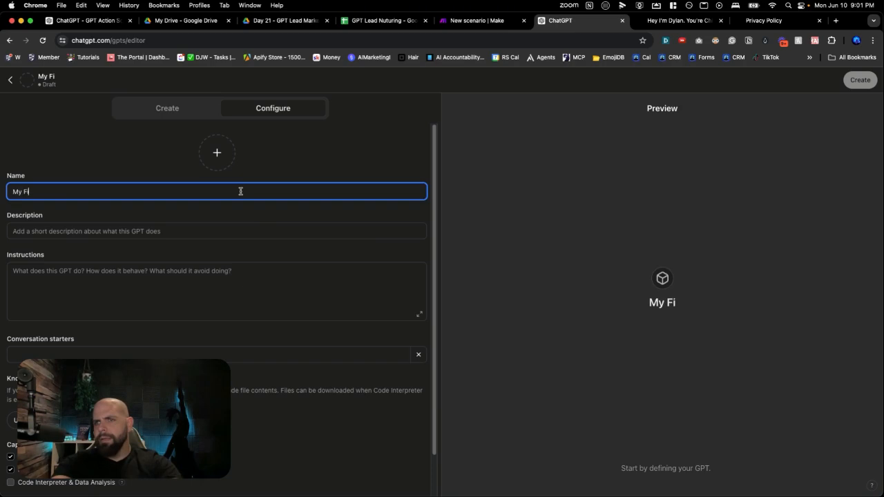
pyautogui.write('tness Freind')
pyautogui.press('BackSpace')
pyautogui.press('BackSpace')
pyautogui.press('BackSpace')
pyautogui.press('BackSpace')
pyautogui.write('ine')
pyautogui.press('BackSpace')
pyautogui.press('BackSpace')
pyautogui.write('end')
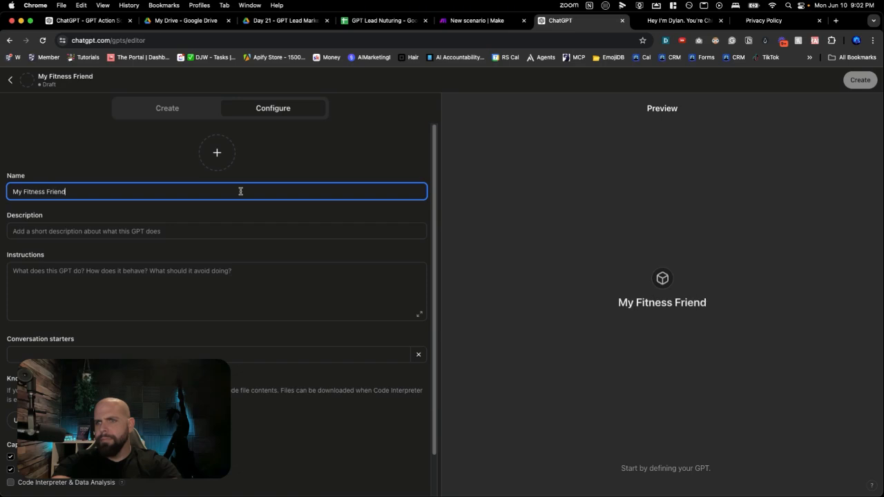
# Turn off the second capability of the GPT and create a new action for it
pyautogui.scroll(-1, 248, 313)
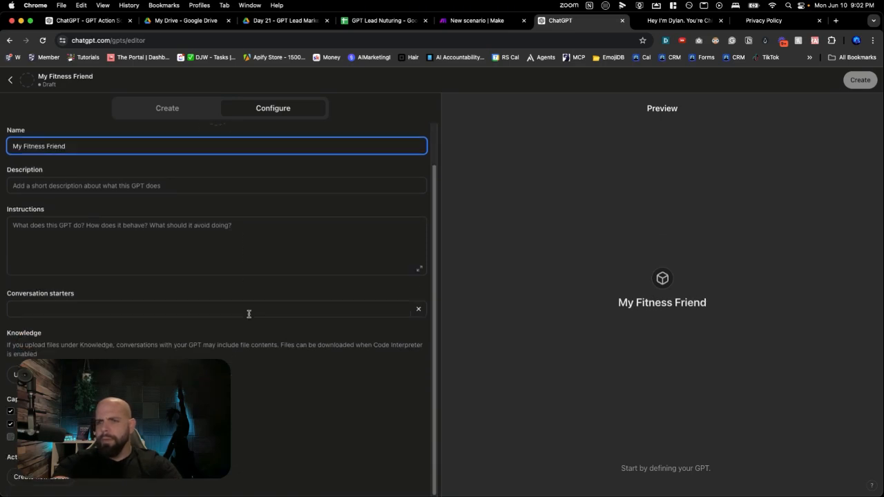
pyautogui.click(253, 343)
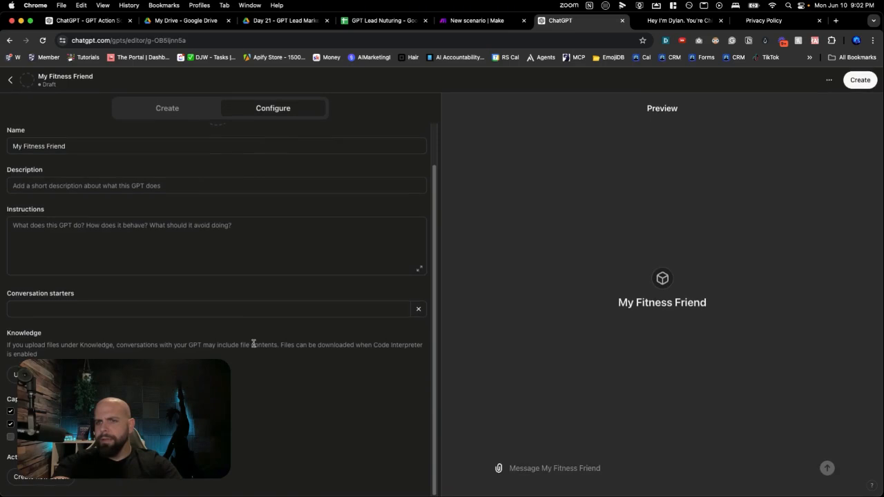
pyautogui.click(11, 424)
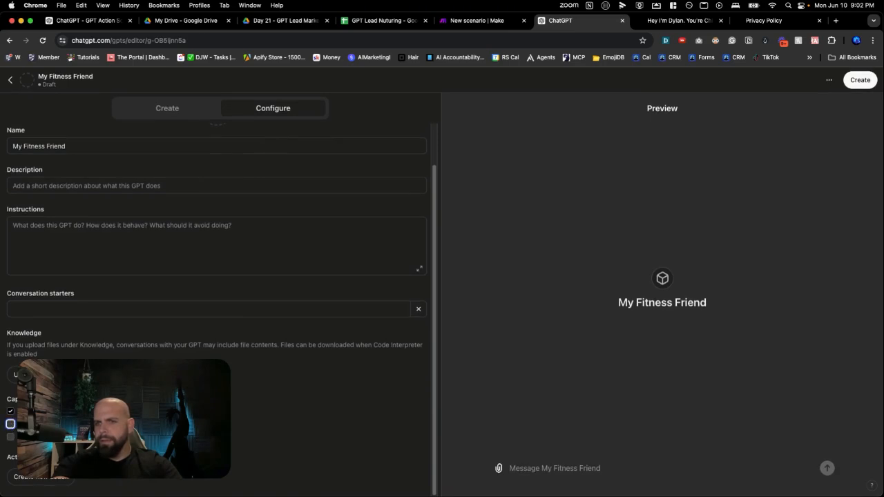
pyautogui.click(41, 476)
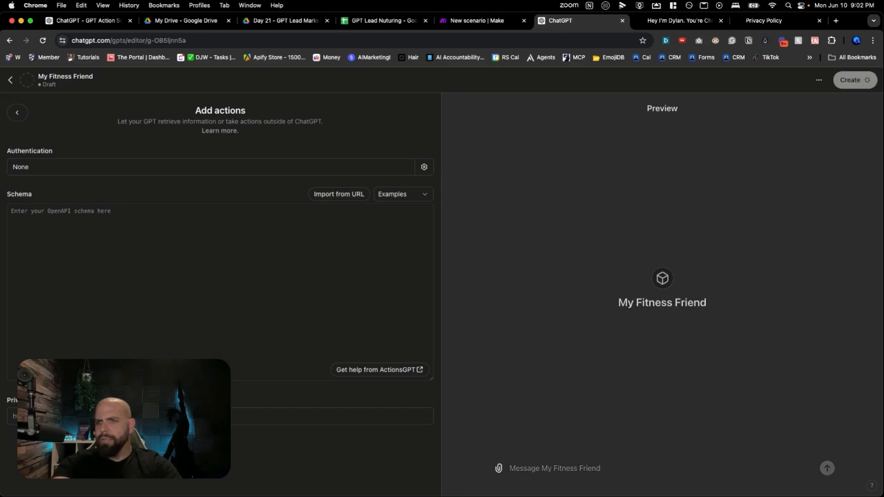
pyautogui.click(166, 336)
pyautogui.write('https://dylanjwatkins.com/djw-privacy-policy')
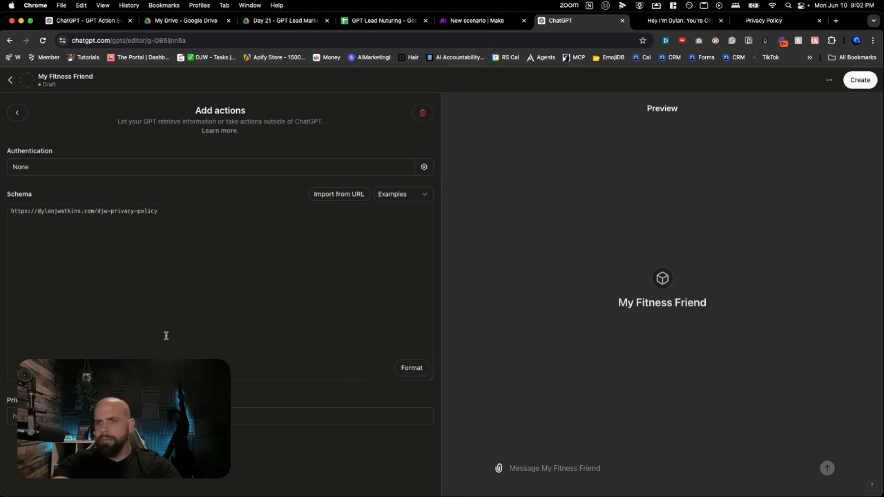
pyautogui.tripleClick(84, 211)
pyautogui.press('BackSpace')
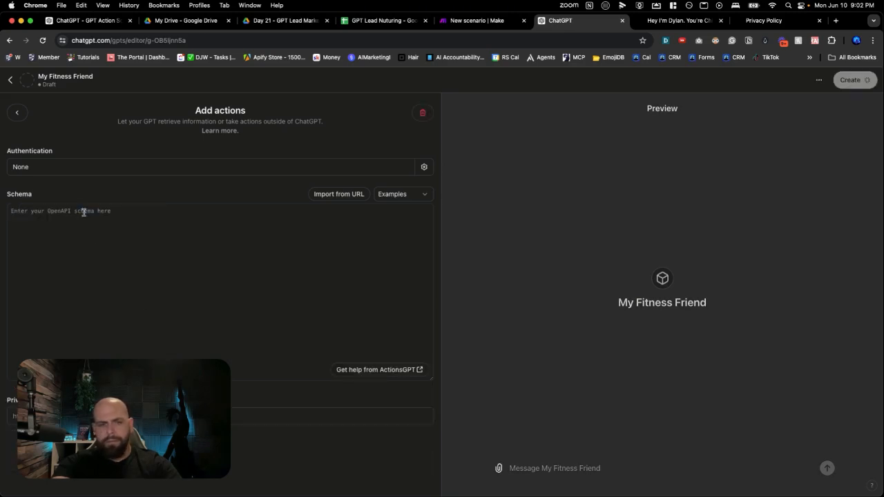
# Set the copied address as the action's privacy policy and paste the JSON from the GPT Action Schema chat into its schema
pyautogui.click(93, 415)
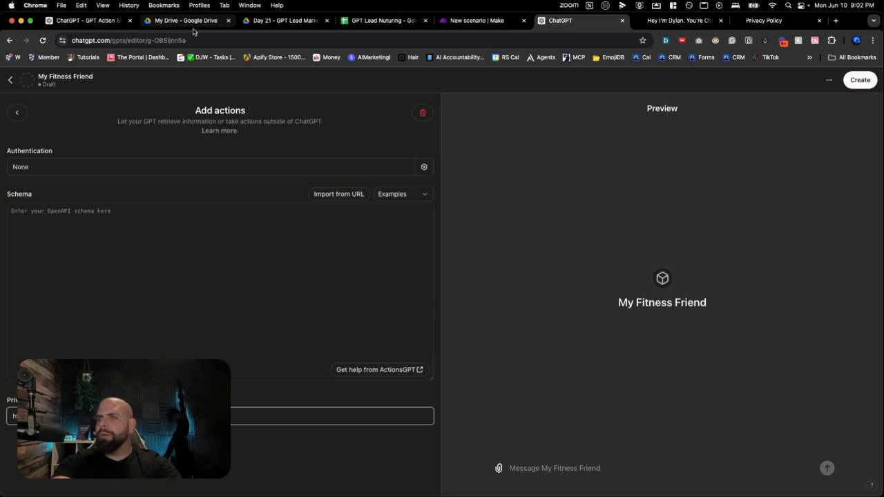
pyautogui.click(86, 20)
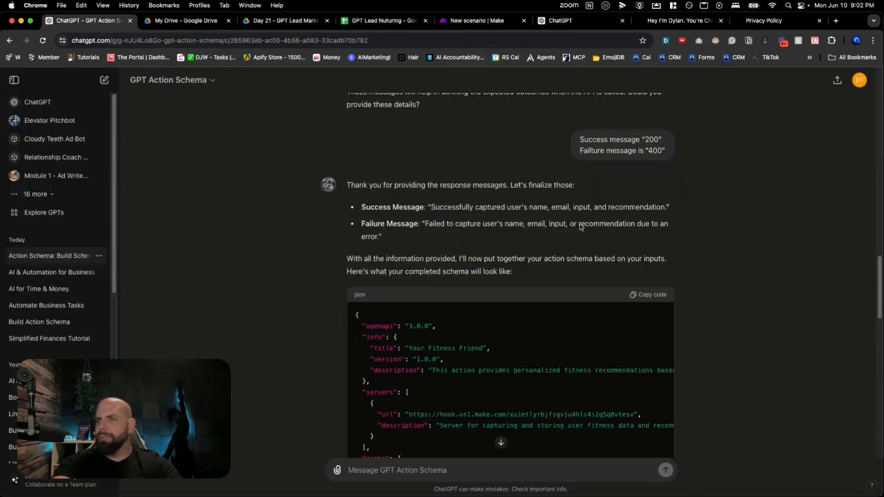
pyautogui.click(641, 297)
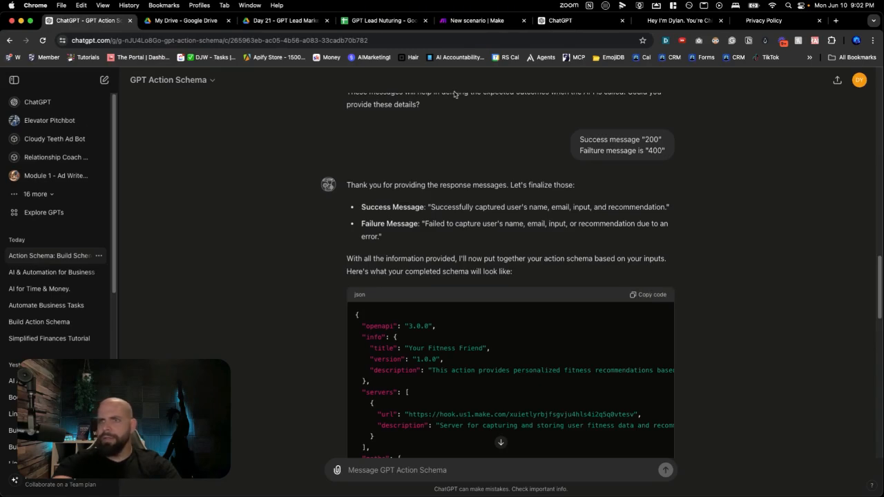
pyautogui.click(593, 25)
pyautogui.click(341, 239)
pyautogui.press('super+v')
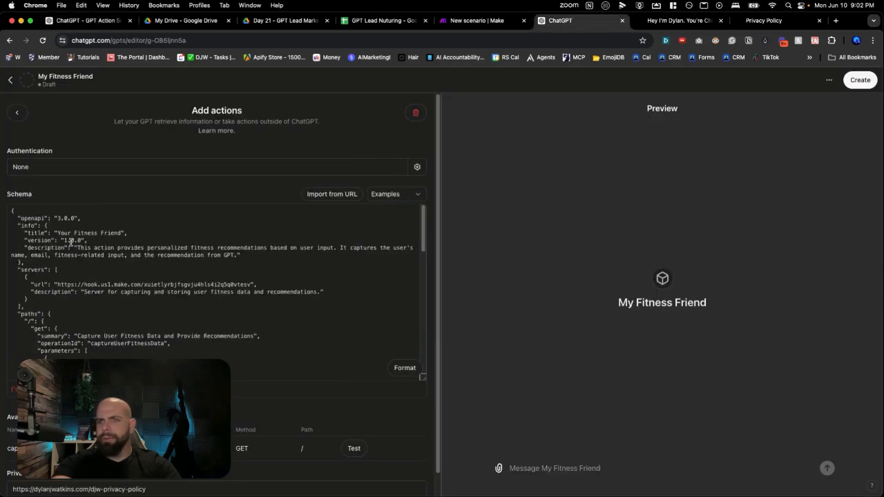
# Change the openapi version in the pasted schema to "3.1.0"
pyautogui.click(67, 220)
pyautogui.press('BackSpace')
pyautogui.write('1')
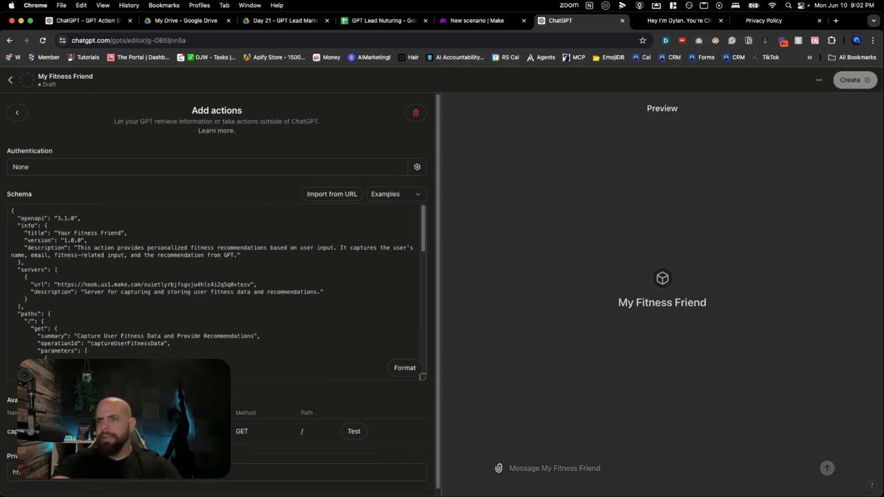
# Test the captureUserFitnessData action and allow the GPT to talk to hook.us1.make.com
pyautogui.click(355, 431)
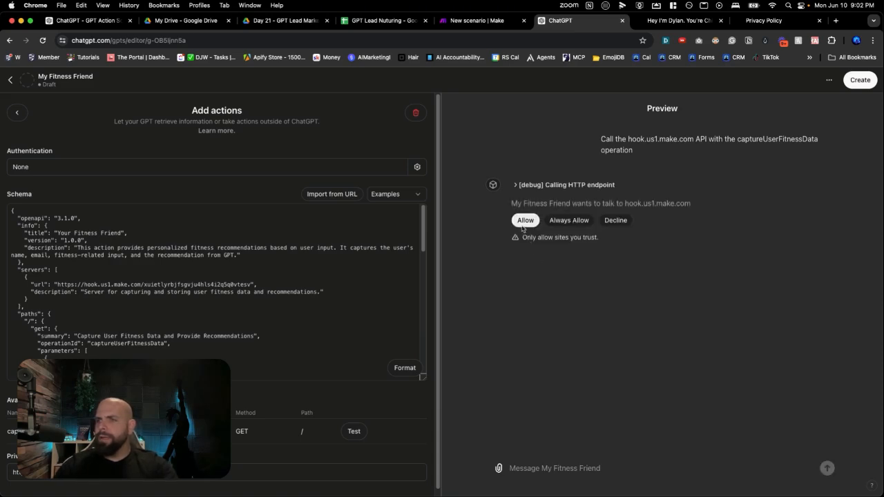
pyautogui.click(524, 222)
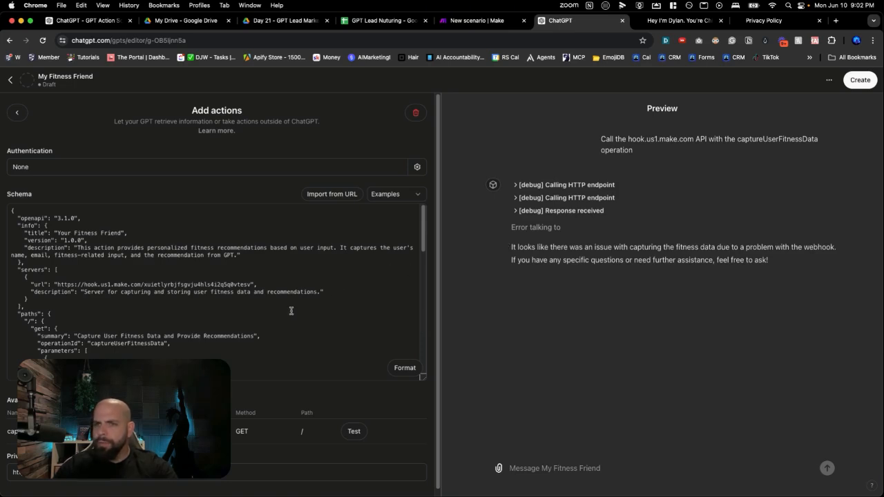
# Switch to the Day 21 - GPT Lead Nuture scenario in Make and save it despite the module warning
pyautogui.click(453, 26)
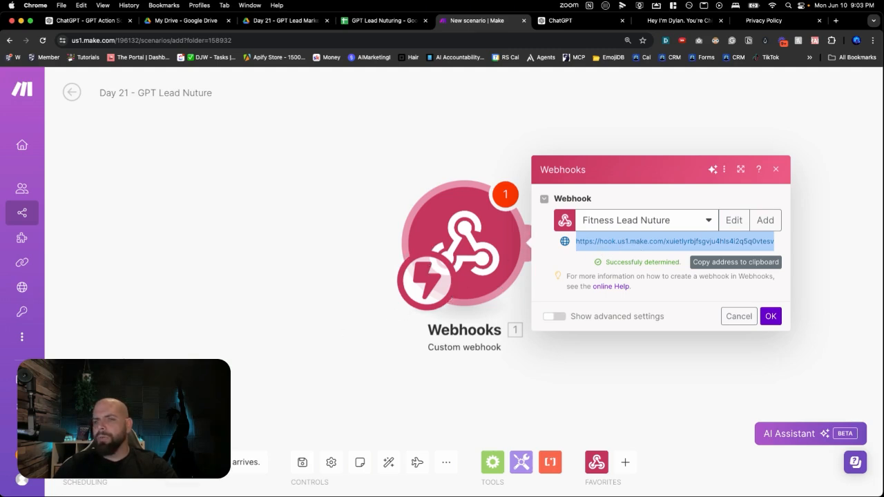
pyautogui.click(107, 430)
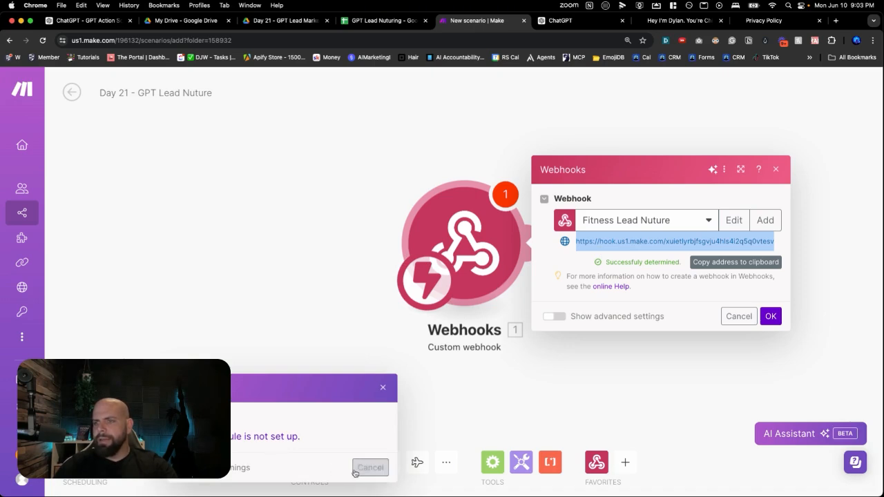
pyautogui.click(383, 388)
pyautogui.click(302, 471)
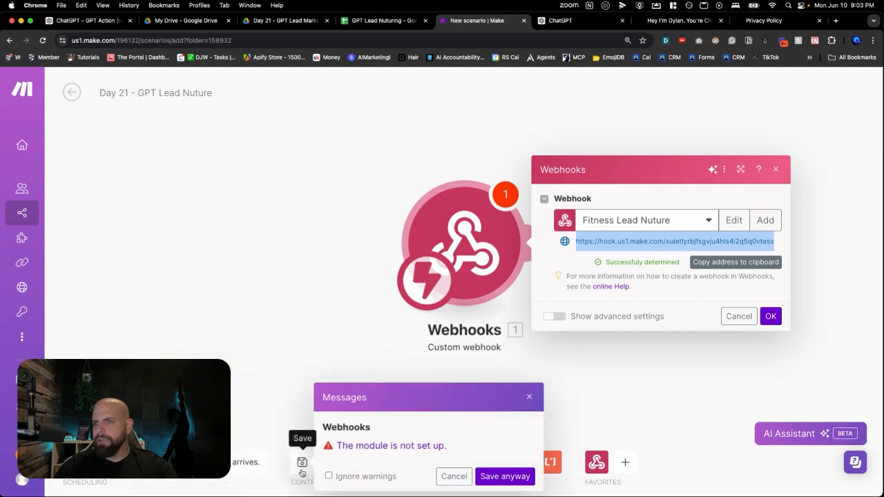
pyautogui.click(507, 476)
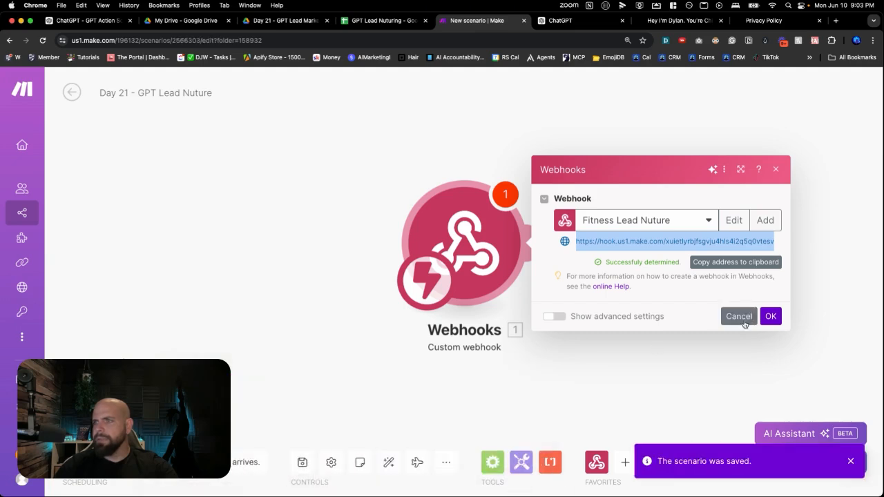
# Confirm the Fitness Lead Nuture webhook settings and run the scenario once so it waits for data
pyautogui.click(768, 316)
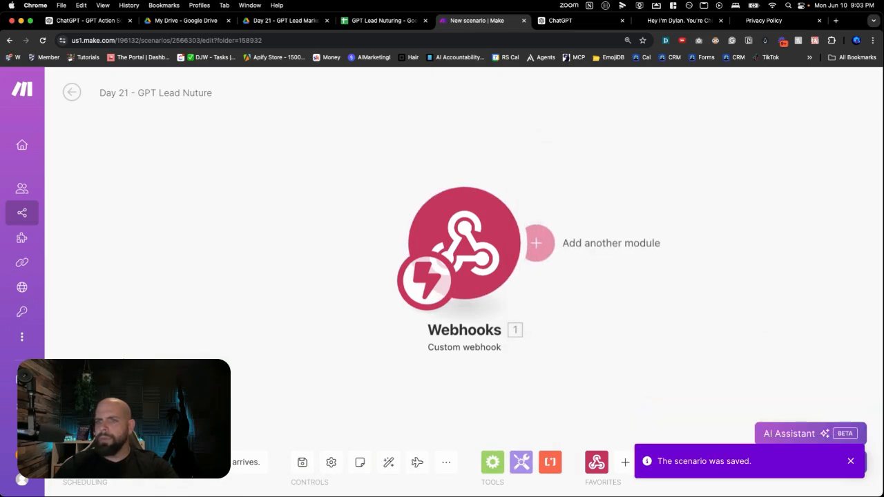
pyautogui.click(81, 429)
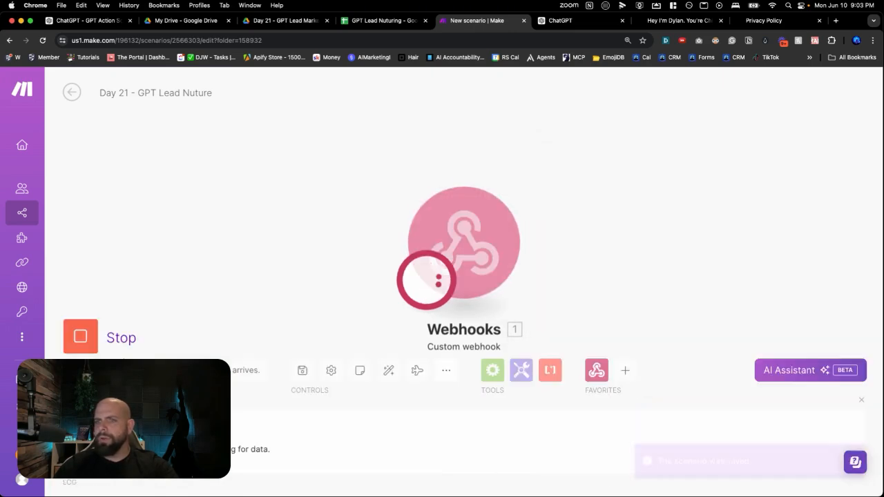
# Move the GPT editor's browser tab beside the GPT Action Schema chat, then test the captureUserFitnessData action again and allow the call
pyautogui.click(82, 20)
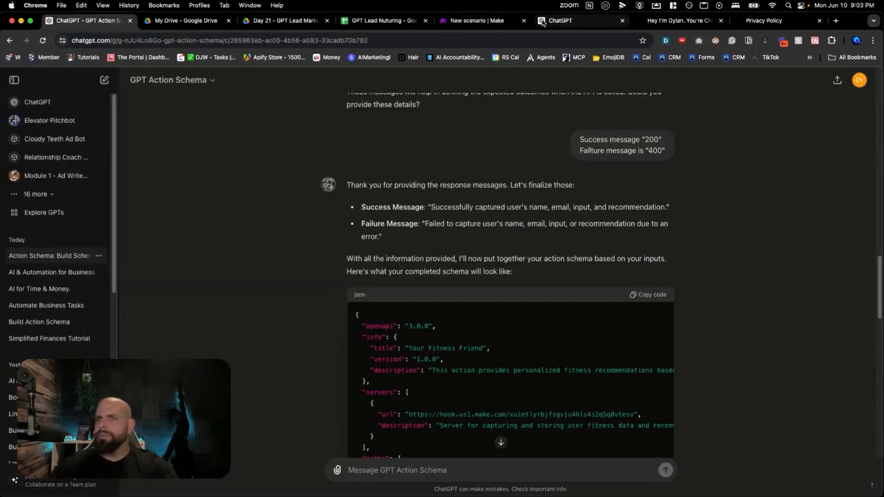
pyautogui.moveTo(543, 23); pyautogui.dragTo(166, 28)
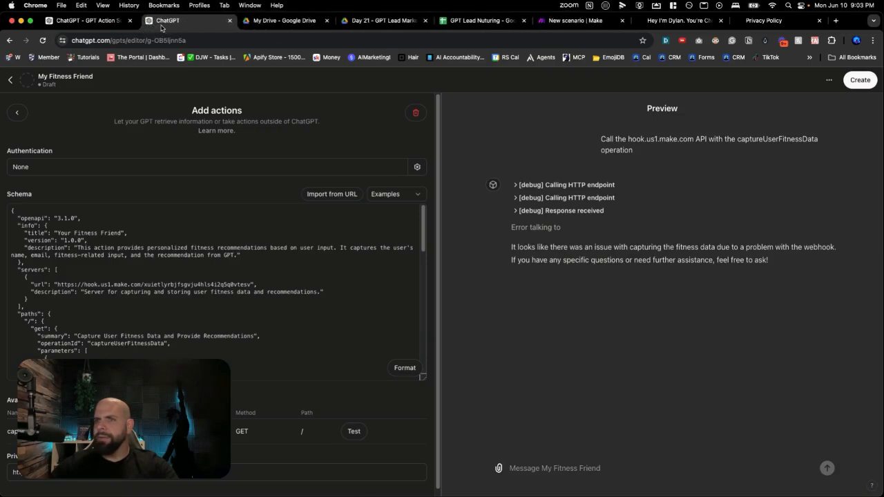
pyautogui.click(362, 436)
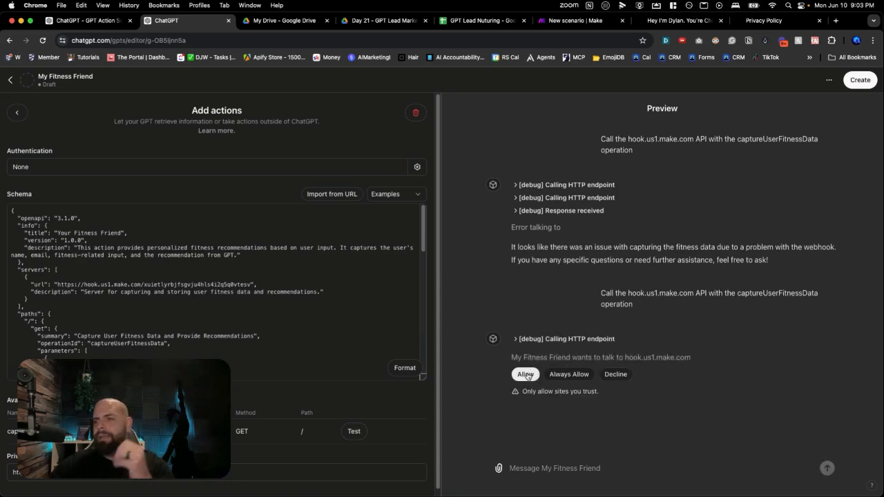
pyautogui.click(525, 375)
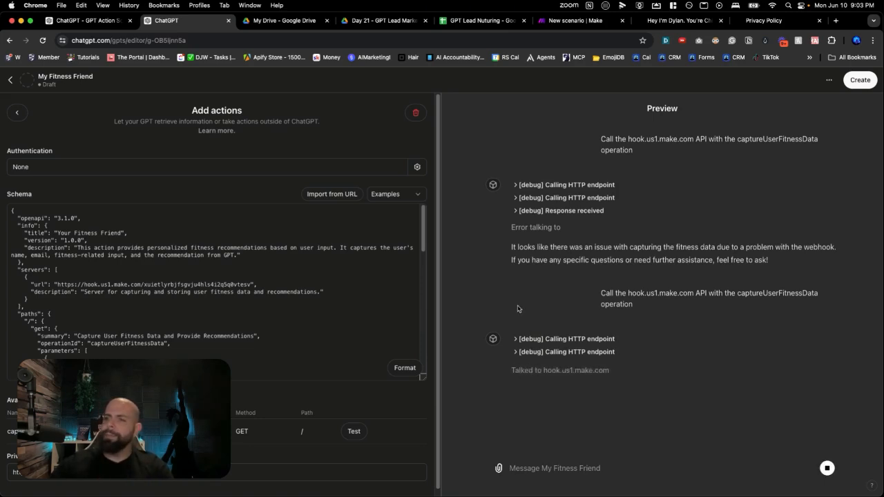
pyautogui.moveTo(537, 402); pyautogui.dragTo(652, 415)
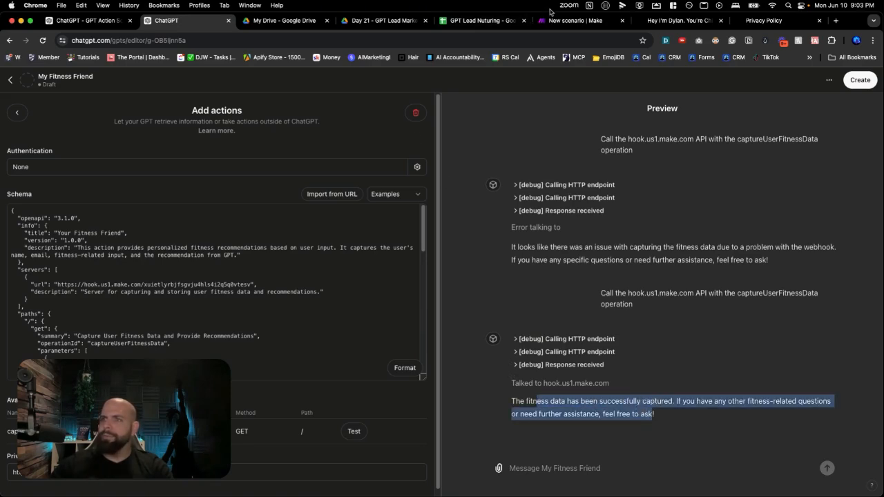
# Switch to the Day 21 - GPT Lead Nuture scenario in Make and add a Set multiple variables module after the webhook
pyautogui.click(568, 20)
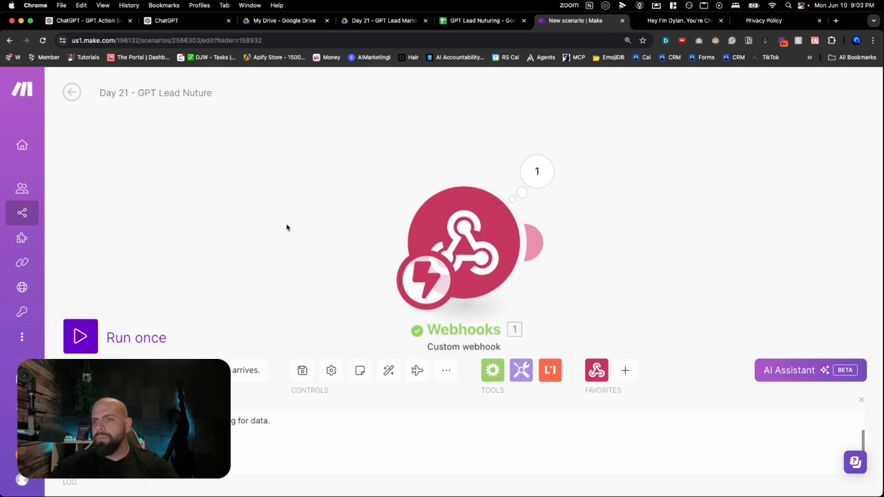
pyautogui.moveTo(356, 215); pyautogui.dragTo(241, 194)
pyautogui.moveTo(570, 206); pyautogui.dragTo(502, 191)
pyautogui.click(502, 214)
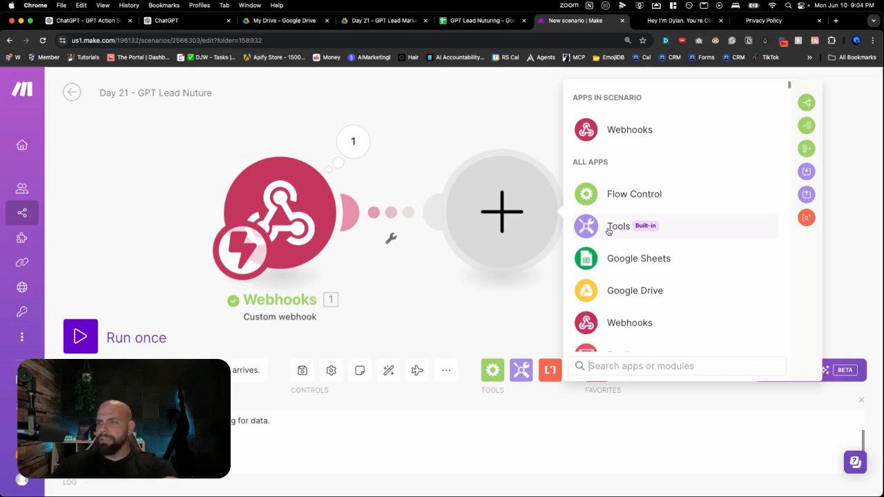
pyautogui.write('set')
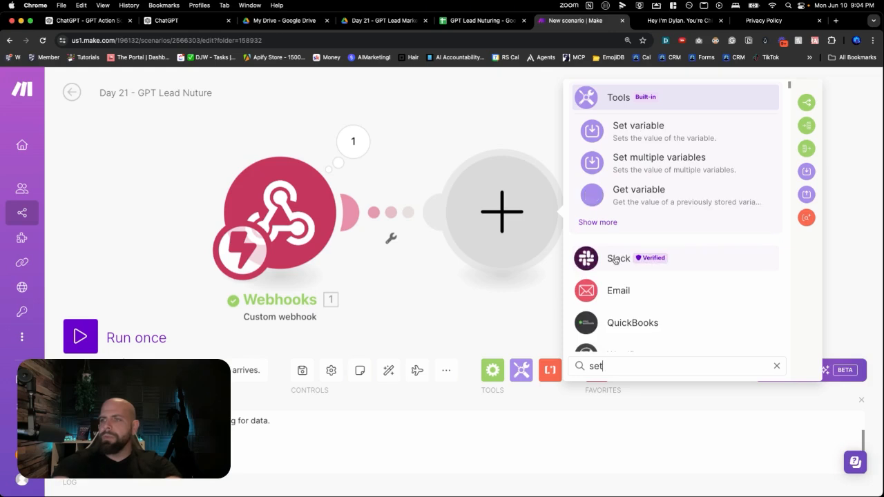
pyautogui.click(642, 169)
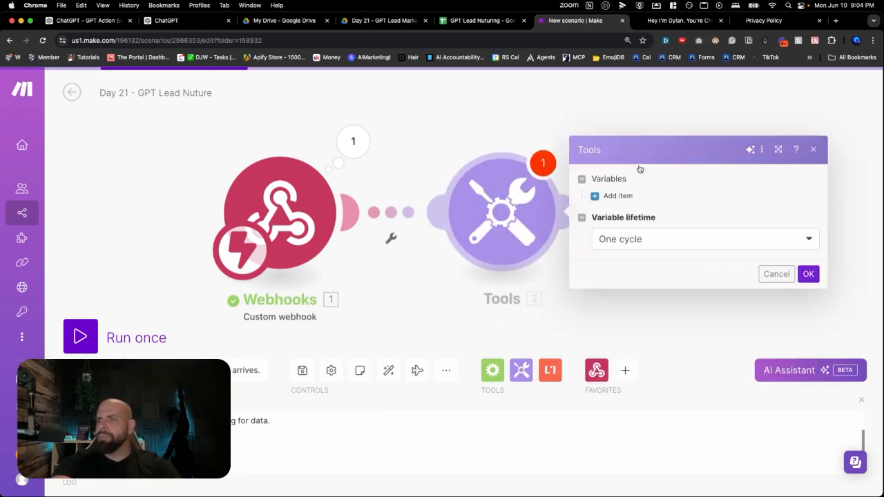
# Add a first variable called Name and map its value to the webhook's Name field
pyautogui.click(614, 195)
pyautogui.click(629, 173)
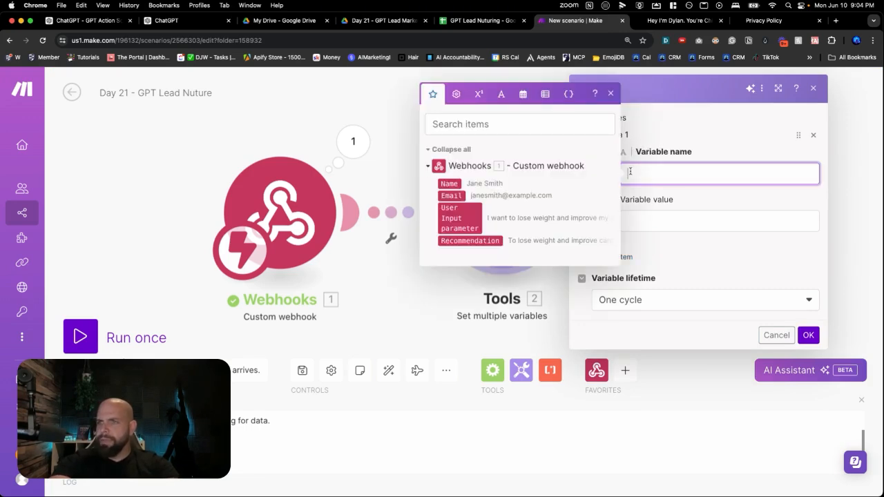
pyautogui.write('Name')
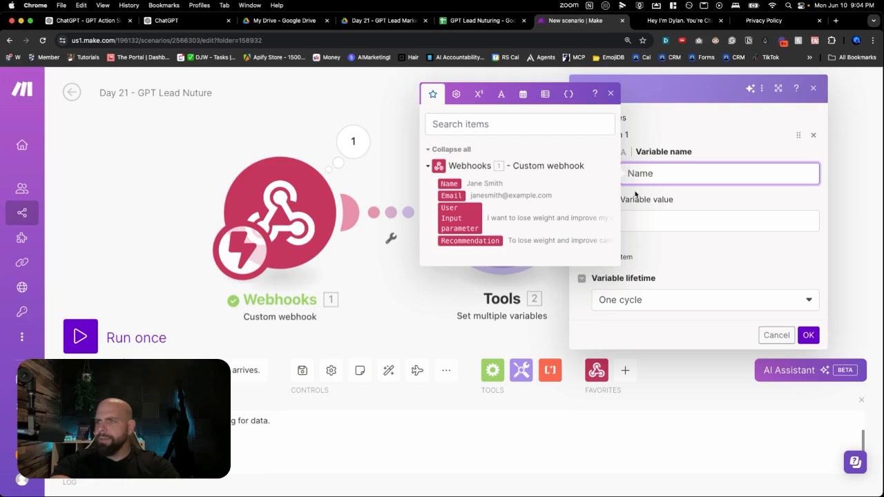
pyautogui.click(633, 218)
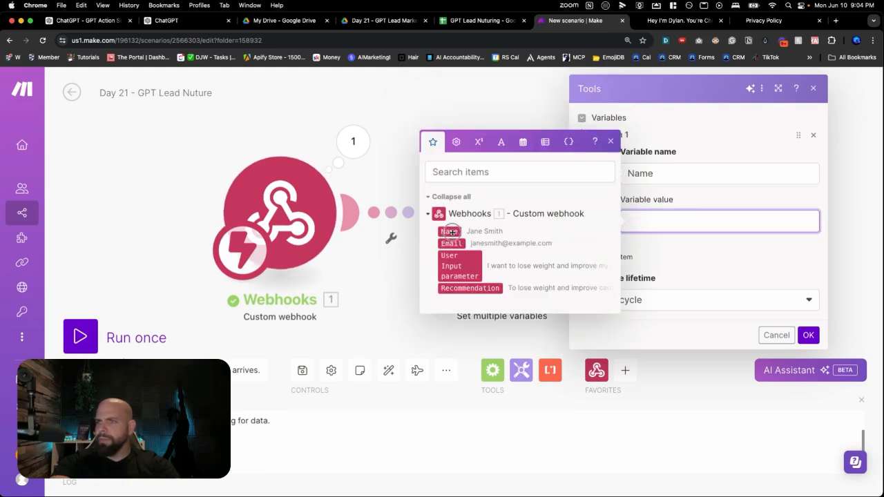
pyautogui.click(449, 231)
# Add a second variable called Email and map its value to the webhook's Email field
pyautogui.click(640, 246)
pyautogui.click(618, 257)
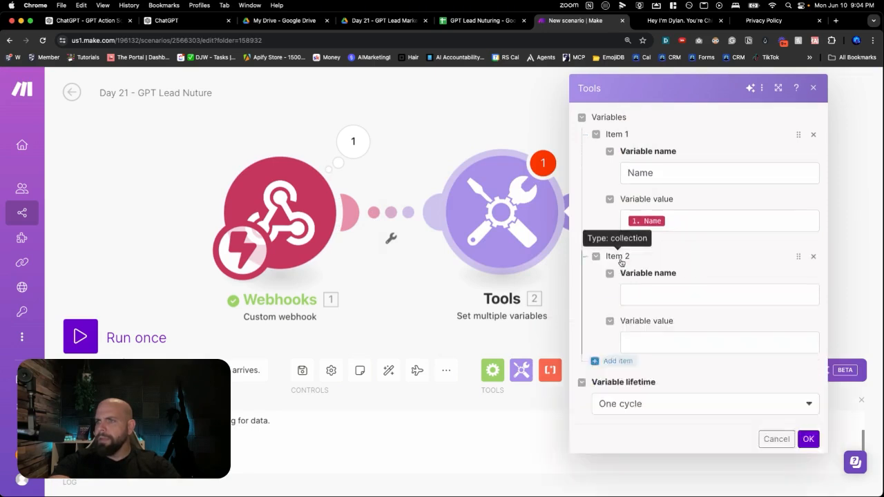
pyautogui.click(651, 290)
pyautogui.write('Email')
pyautogui.click(631, 336)
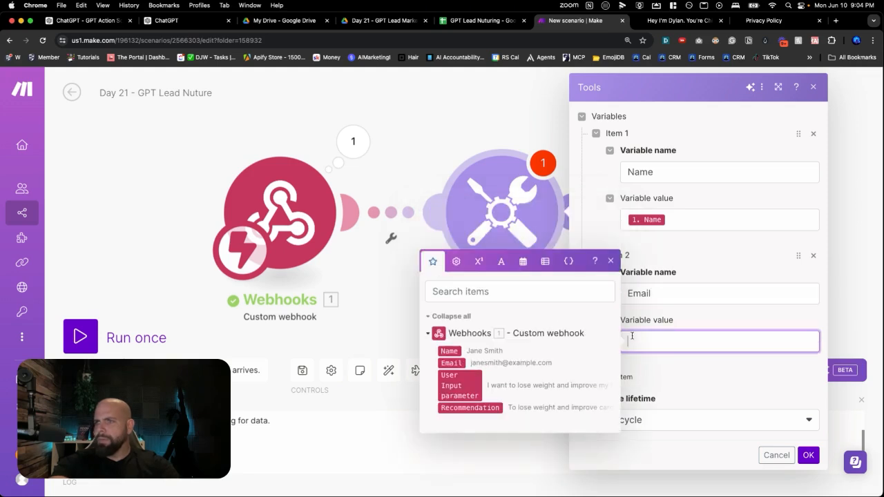
pyautogui.click(451, 363)
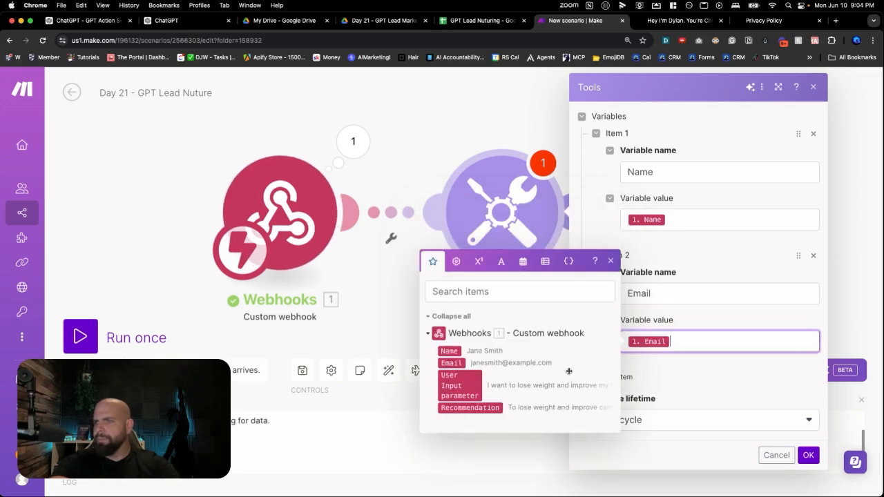
# Add a third variable called User Input Parameter and map it to the webhook's User Input parameter field
pyautogui.click(615, 377)
pyautogui.click(649, 409)
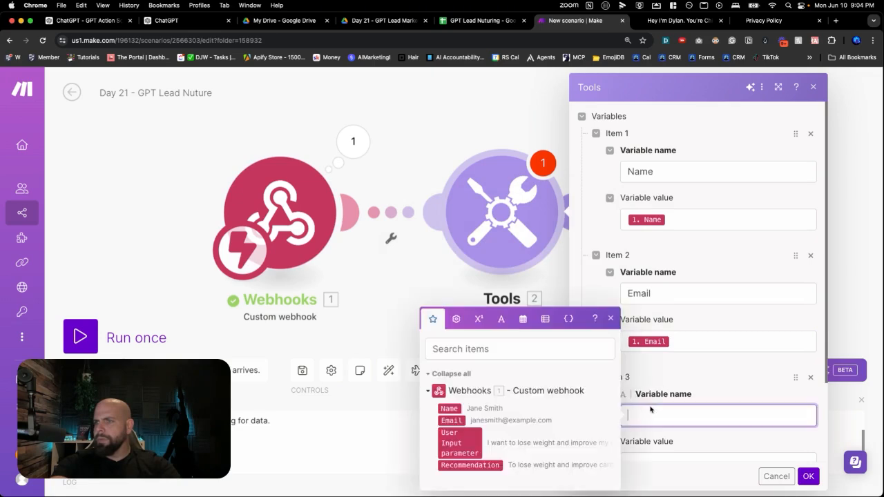
pyautogui.write('zU')
pyautogui.press('BackSpace')
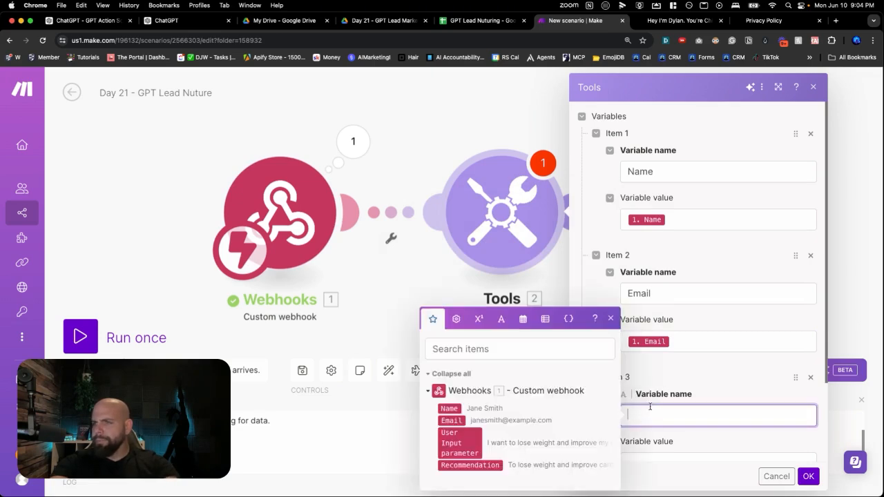
pyautogui.write('r')
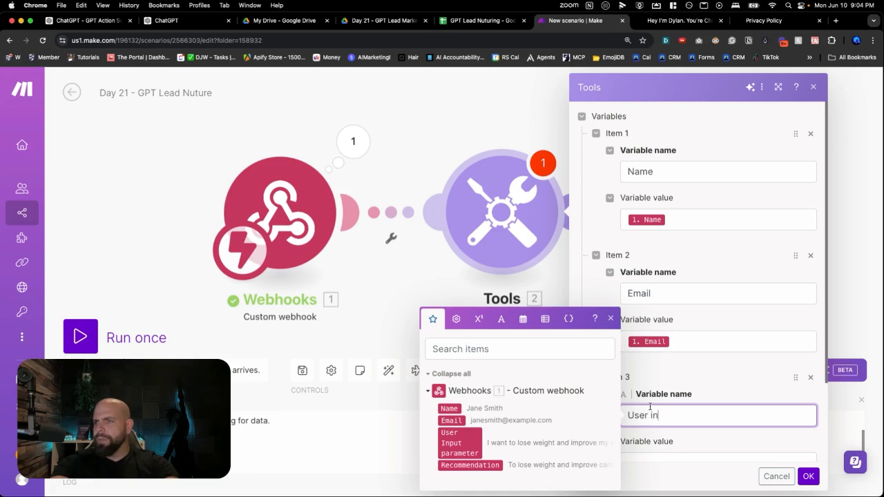
pyautogui.write(' Input Parameter')
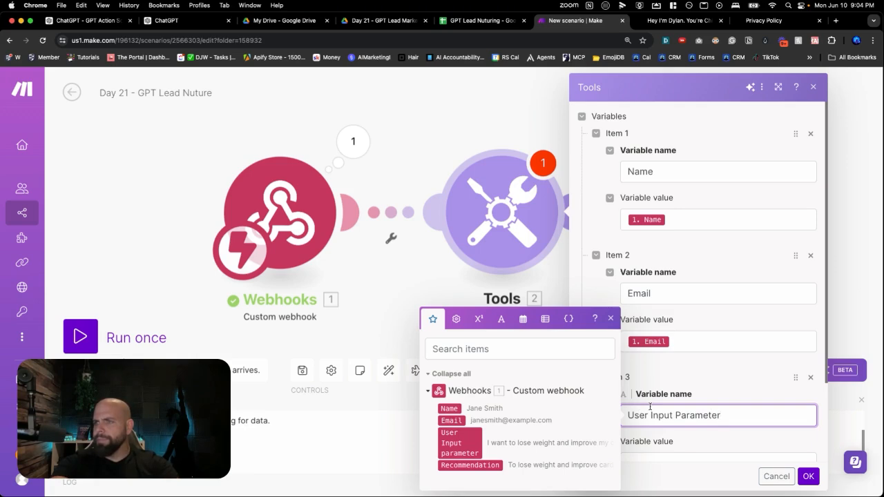
pyautogui.press('Tab')
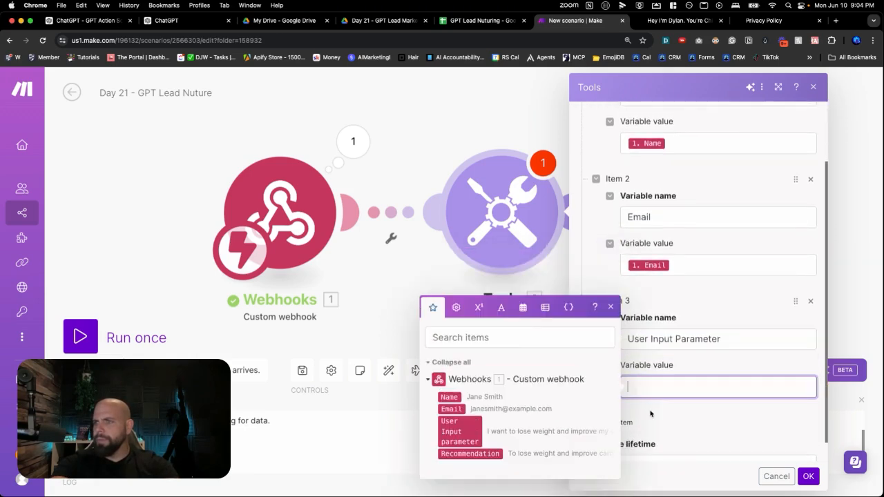
pyautogui.click(460, 430)
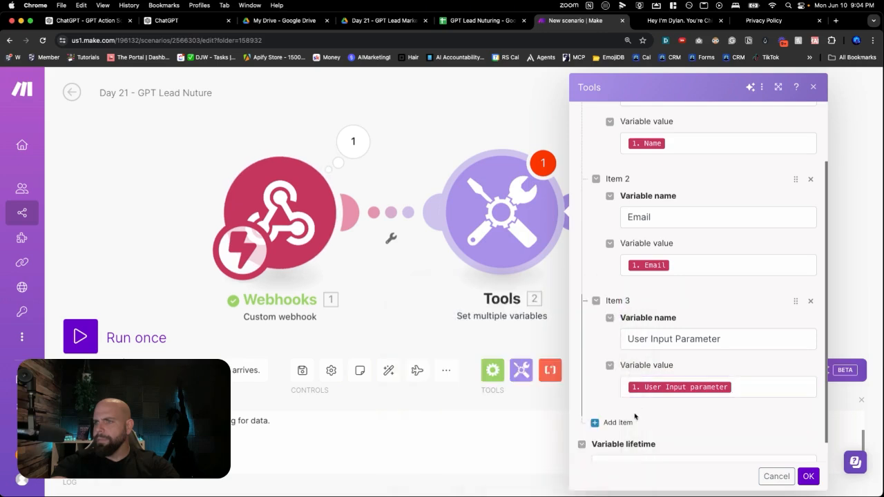
# Add a fourth variable called Recommendation mapped to the webhook's Recommendation field and confirm the module settings
pyautogui.click(615, 422)
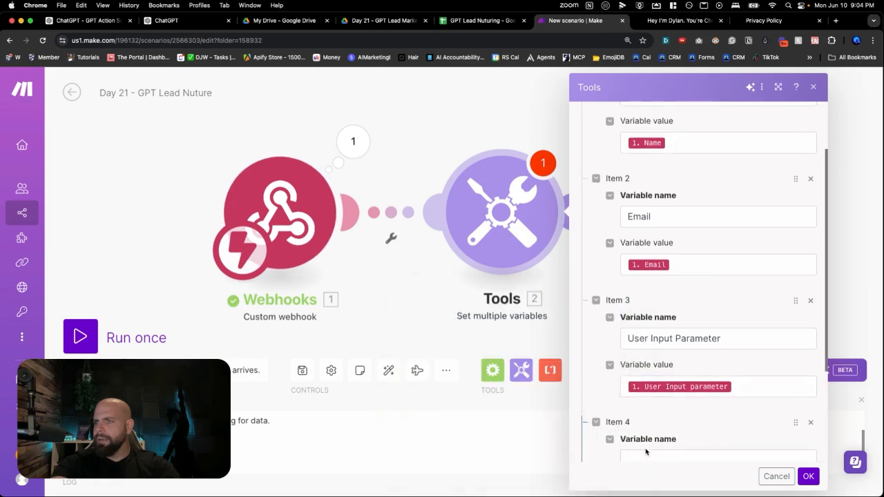
pyautogui.scroll(-2, 646, 452)
pyautogui.click(649, 394)
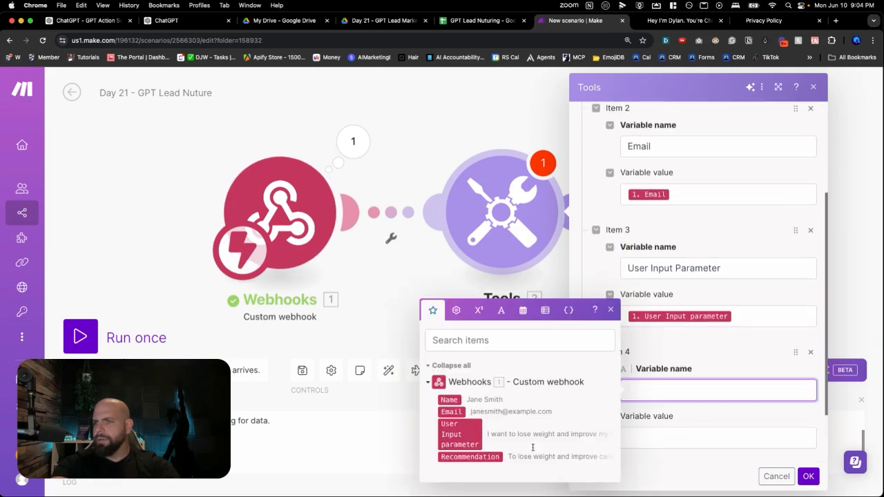
pyautogui.write('Re')
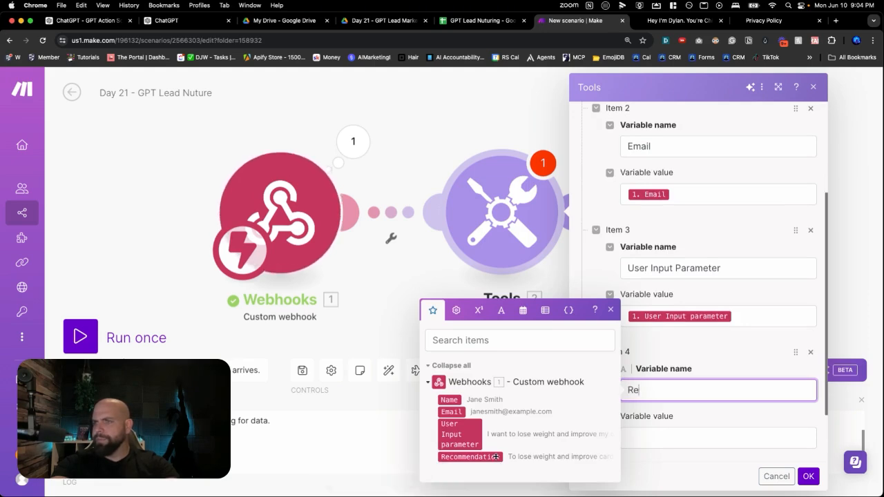
pyautogui.write('com')
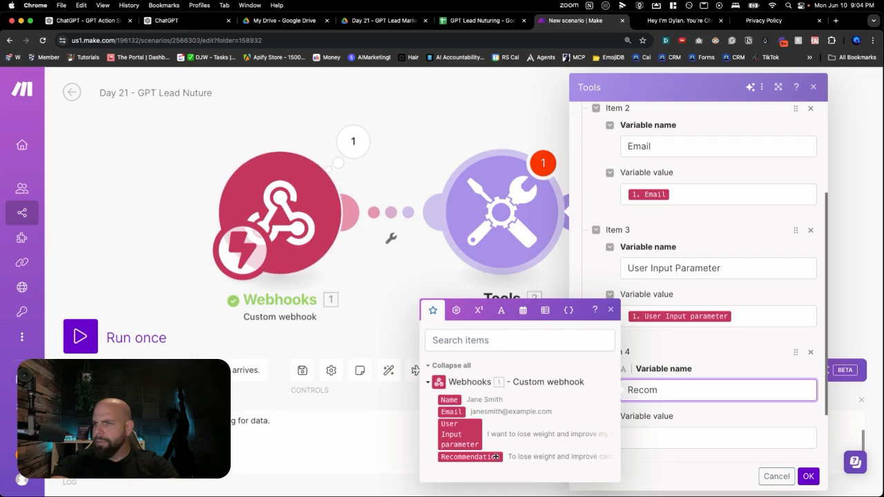
pyautogui.write('mendation')
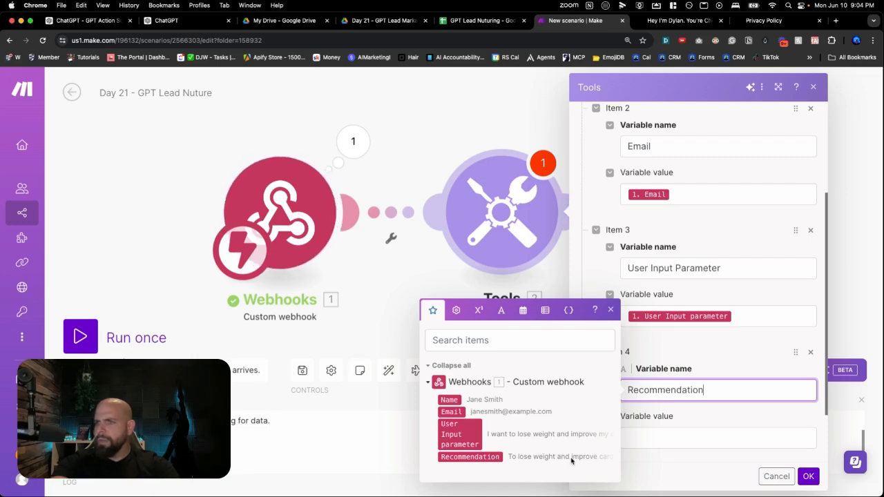
pyautogui.press('Tab')
pyautogui.click(498, 468)
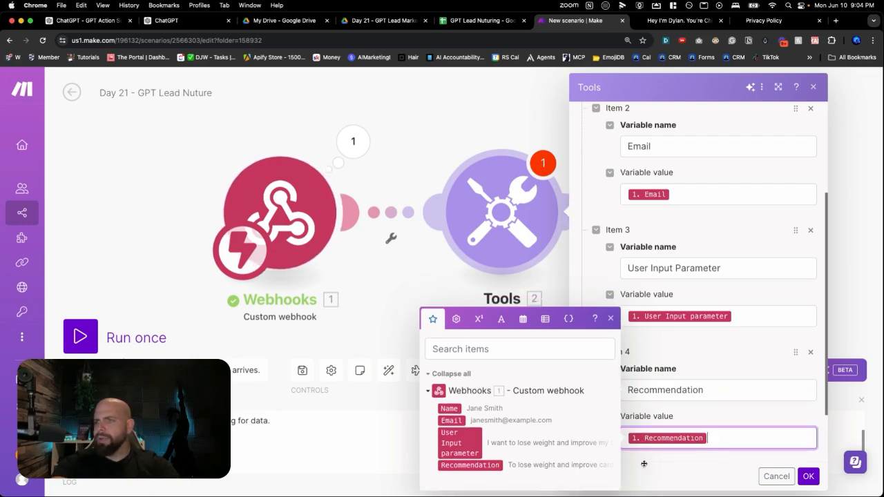
pyautogui.click(808, 476)
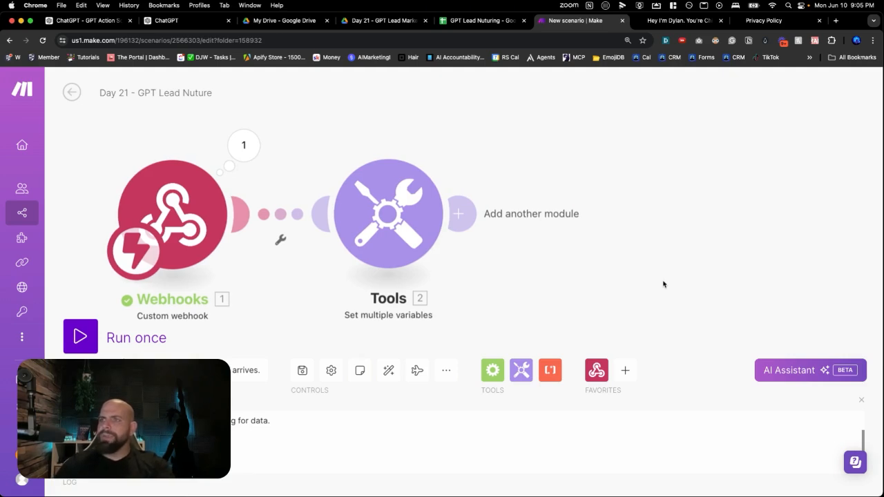
# Add a Google Sheets Add a Row module after the Tools module and choose the last listed My Google connection
pyautogui.click(629, 205)
pyautogui.click(675, 253)
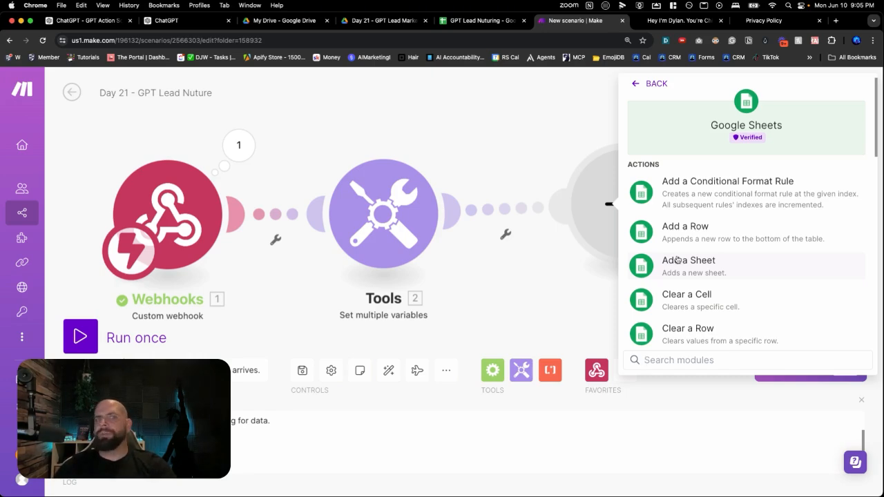
pyautogui.click(702, 232)
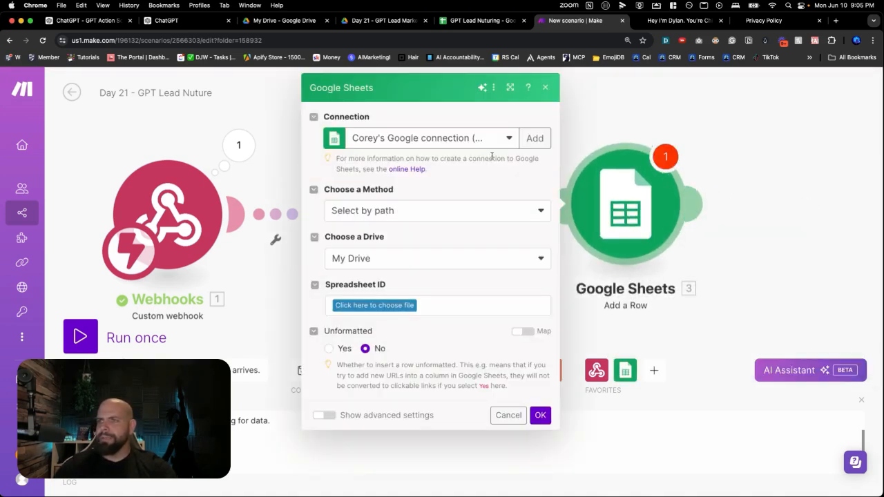
pyautogui.click(446, 147)
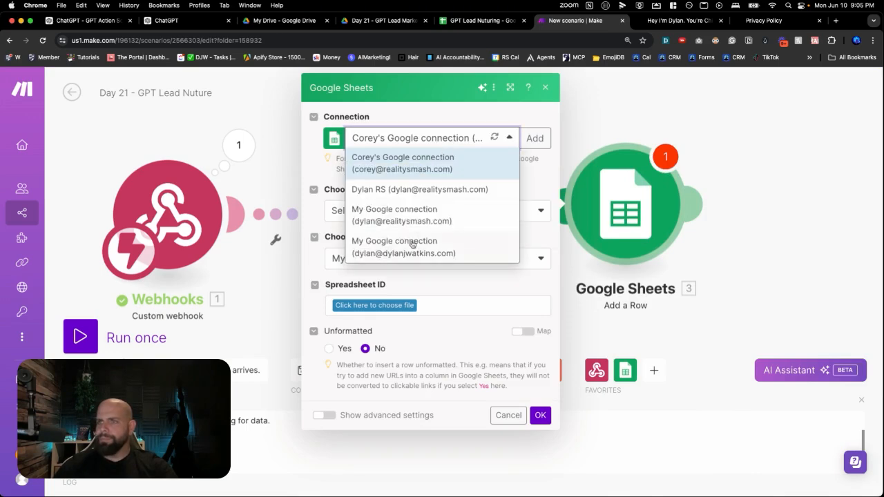
pyautogui.click(409, 246)
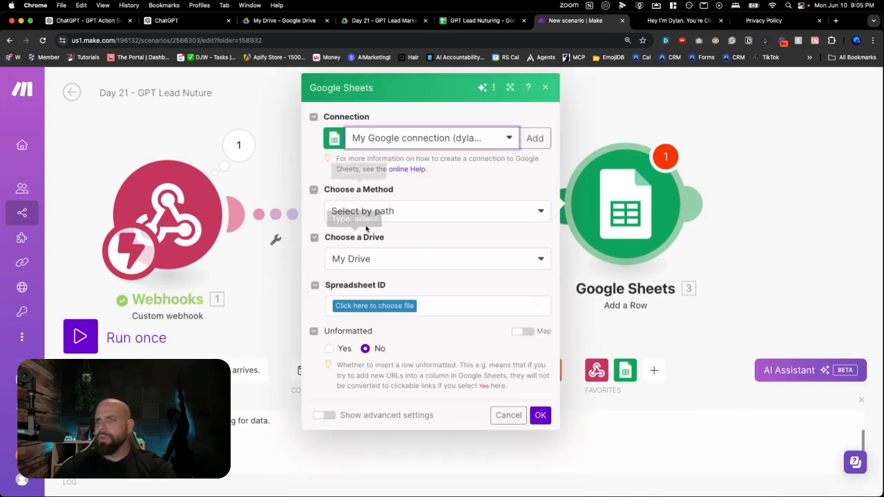
# Choose the GPT Lead Nuturing spreadsheet from AI Agent Challenge / Day 21 - GPT Lead Marketing as the module's target file
pyautogui.click(369, 305)
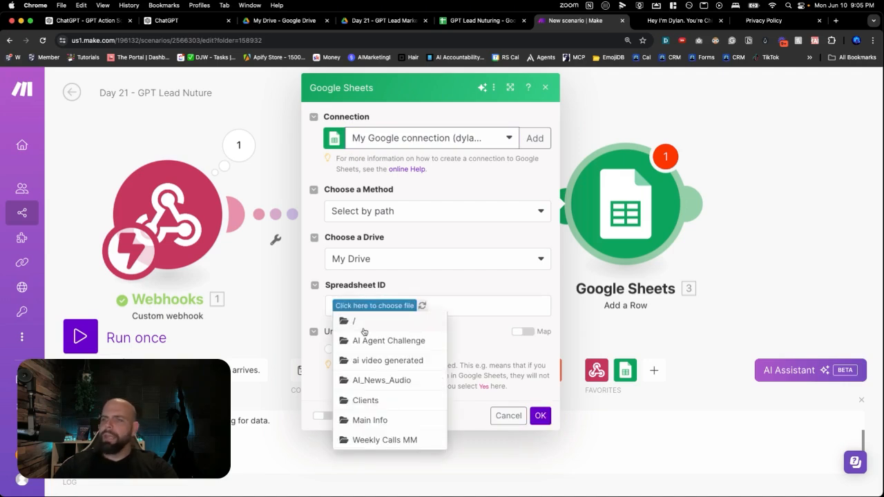
pyautogui.click(365, 341)
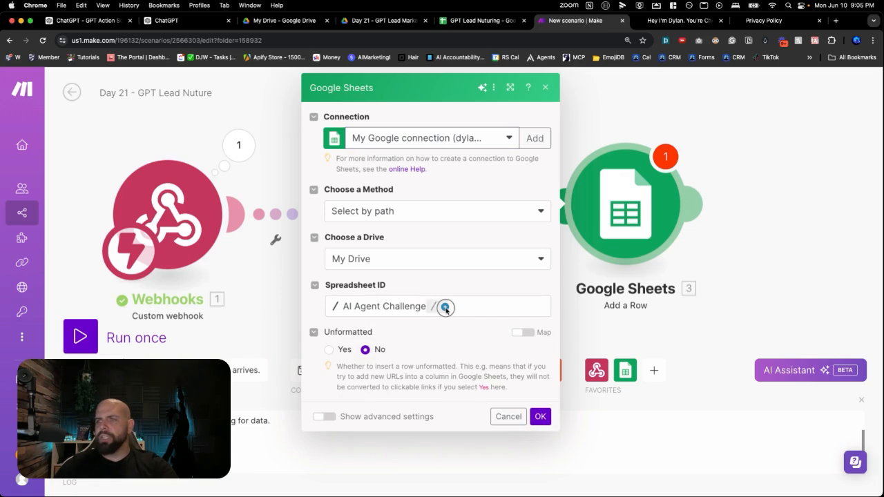
pyautogui.click(445, 307)
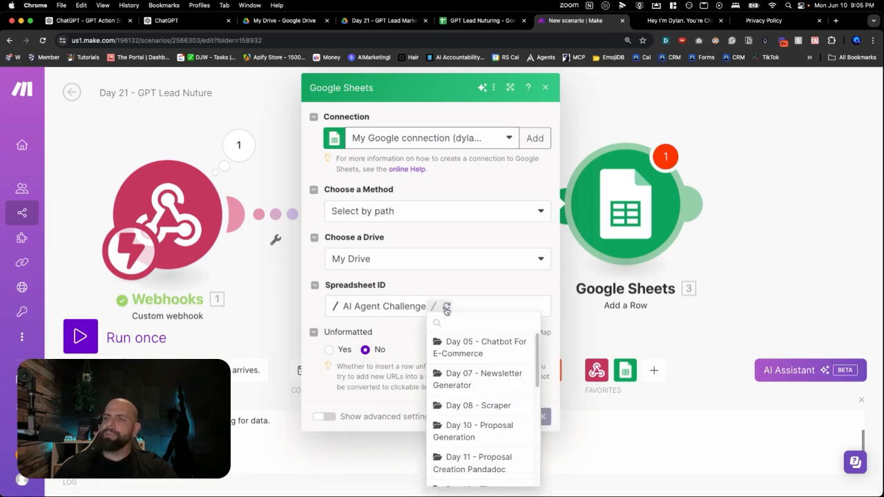
pyautogui.scroll(-5, 456, 359)
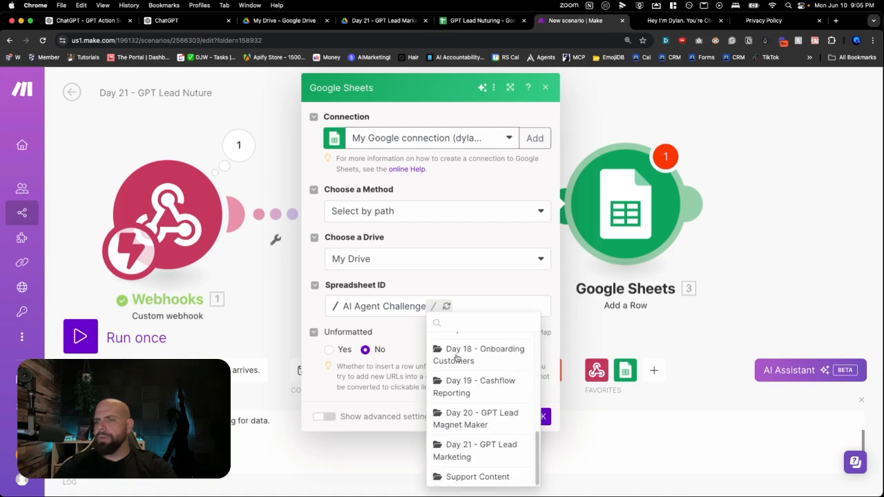
pyautogui.click(452, 452)
pyautogui.click(494, 322)
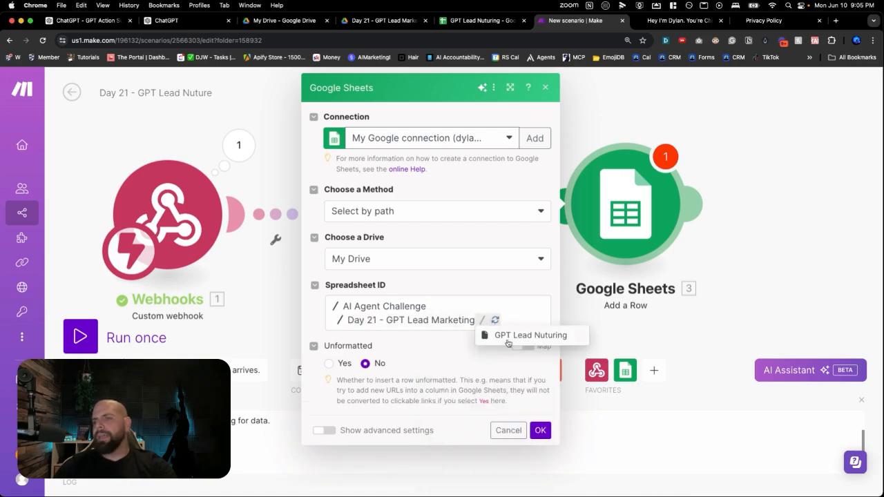
pyautogui.click(509, 336)
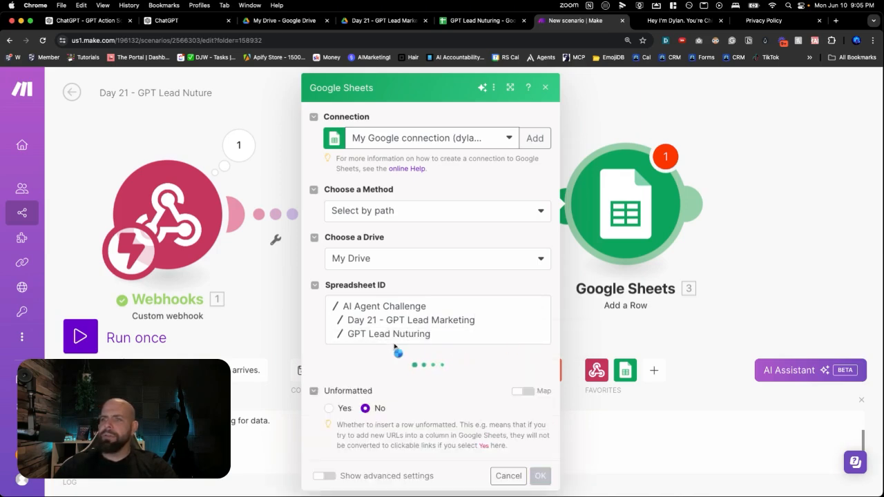
# Select Sheet1 as the target sheet for the new row and switch to the GPT Lead Nuturing spreadsheet in Google Sheets
pyautogui.click(422, 386)
pyautogui.click(408, 387)
pyautogui.scroll(-2, 406, 387)
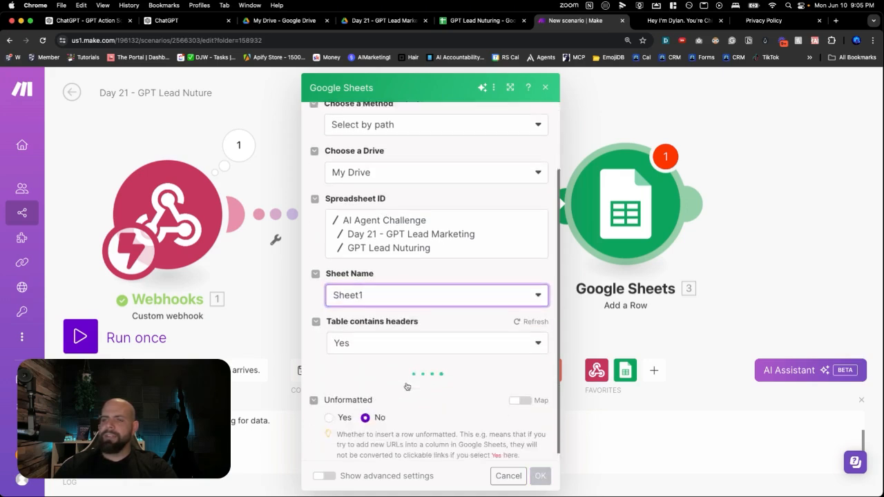
pyautogui.scroll(-1, 420, 212)
pyautogui.scroll(-2, 420, 212)
pyautogui.click(463, 21)
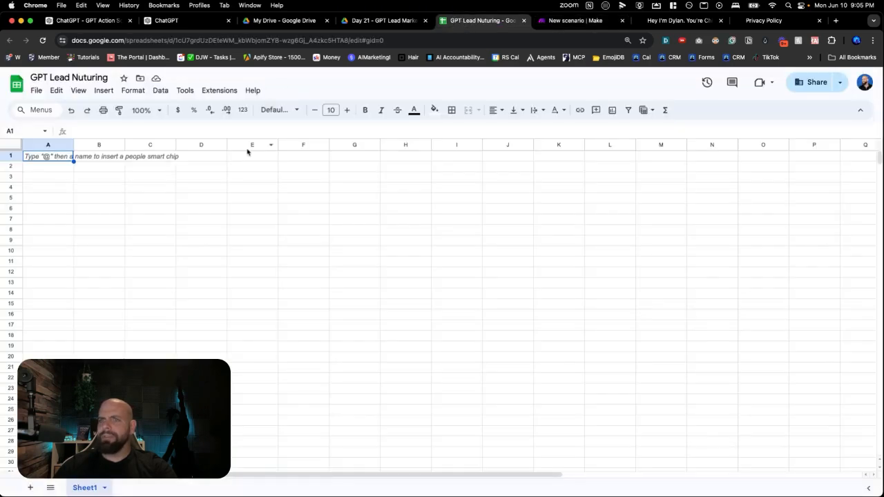
# Enter the column headers Name in A1 and Email in B1 of Sheet1
pyautogui.press('Down')
pyautogui.press('Up')
pyautogui.write('Name')
pyautogui.press('Return')
pyautogui.press('Up')
pyautogui.press('Right')
pyautogui.write('Email')
pyautogui.press('Tab')
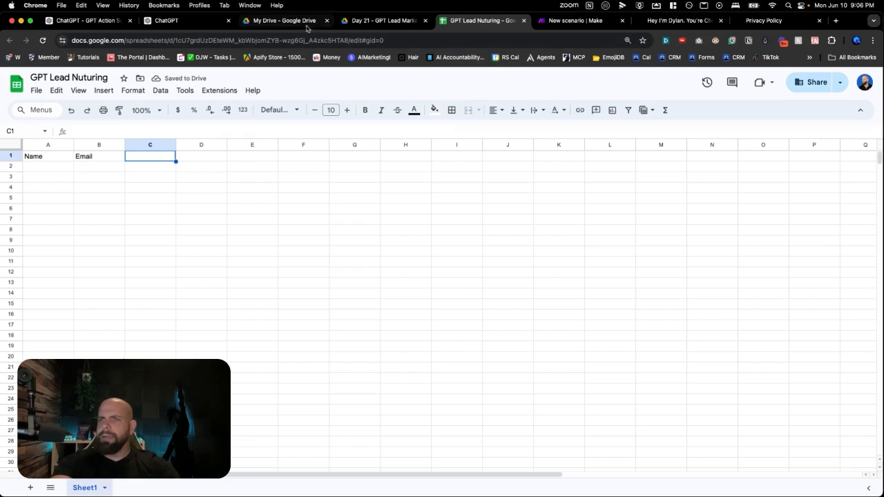
# Switch to Make, confirm the Google Sheets module's settings and review the variable names in the Tools module
pyautogui.click(204, 24)
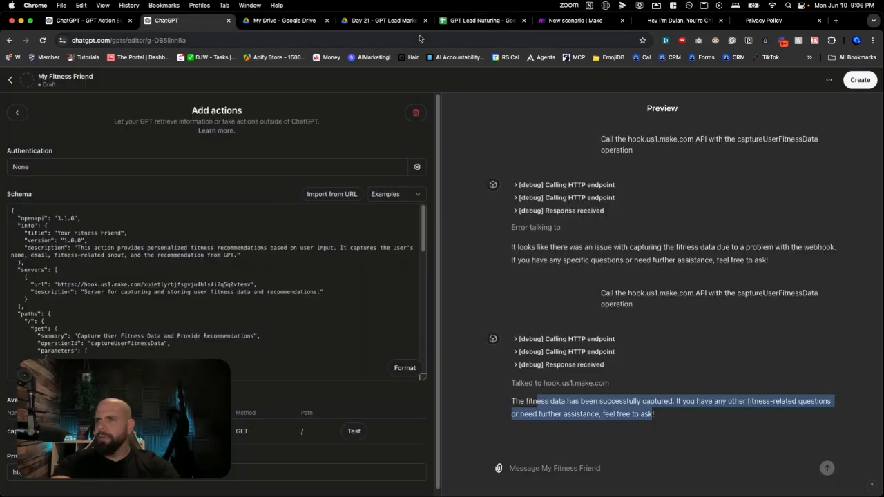
pyautogui.click(537, 20)
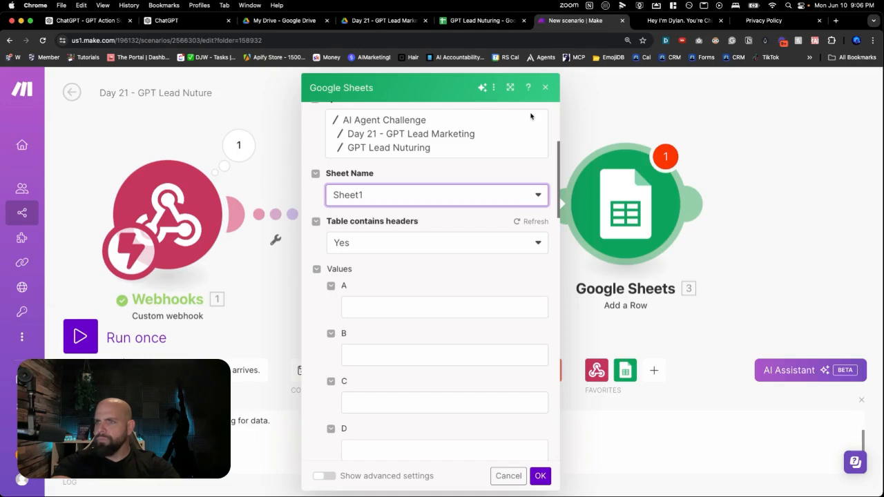
pyautogui.click(540, 476)
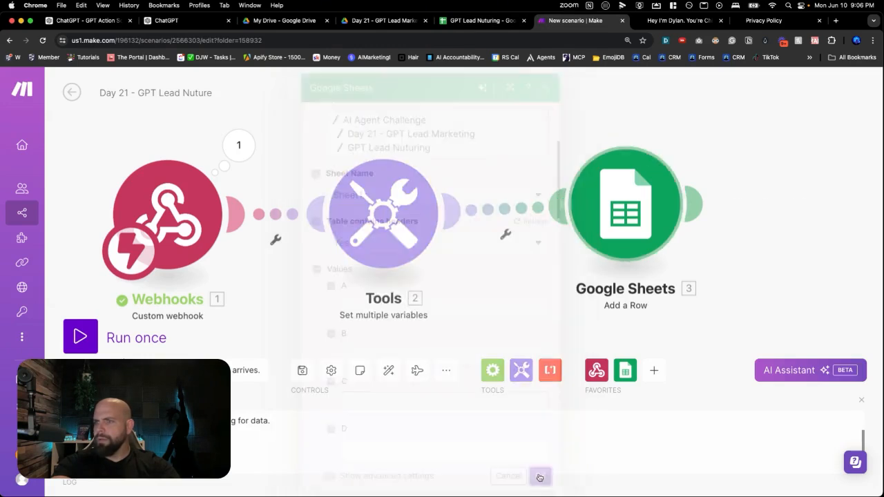
pyautogui.click(389, 255)
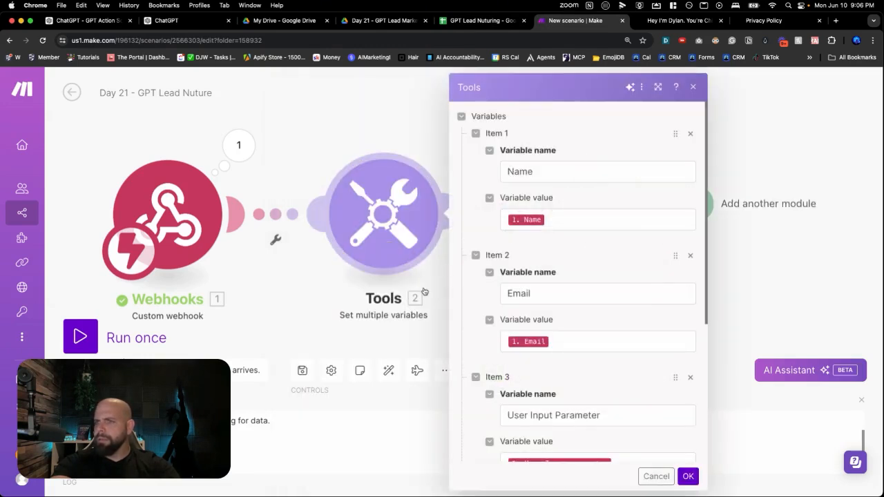
pyautogui.scroll(-3, 466, 302)
pyautogui.scroll(-2, 465, 301)
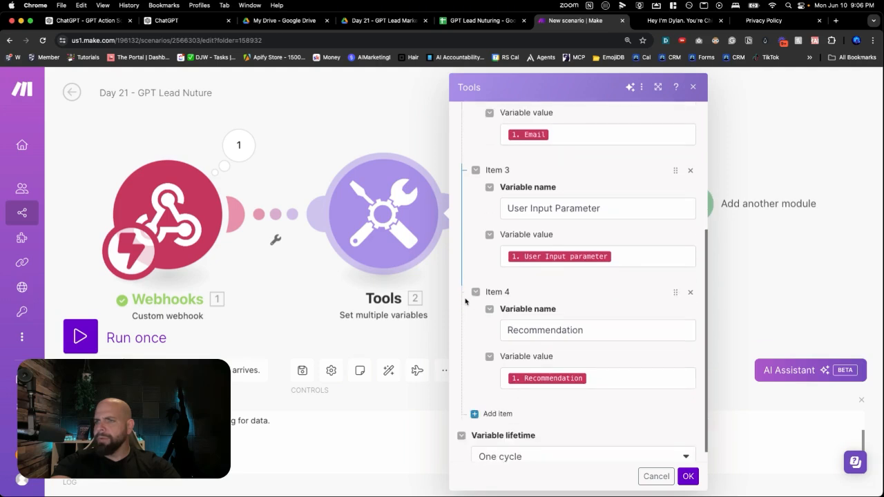
# Switch back to the GPT Lead Nuturing spreadsheet and enter the headers User Input in C1 and Recommendatins in D1
pyautogui.click(456, 21)
pyautogui.write('User Input')
pyautogui.press('Return')
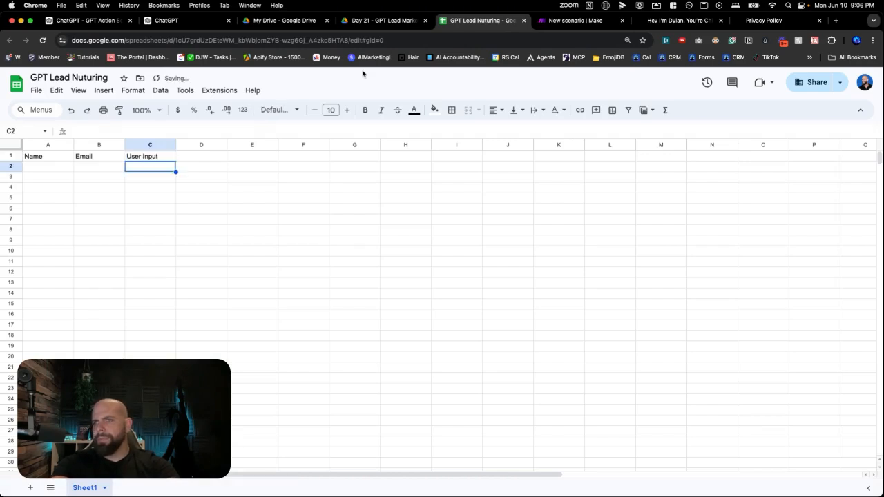
pyautogui.press('Right')
pyautogui.press('Up')
pyautogui.write('Recommendatins')
pyautogui.press('Return')
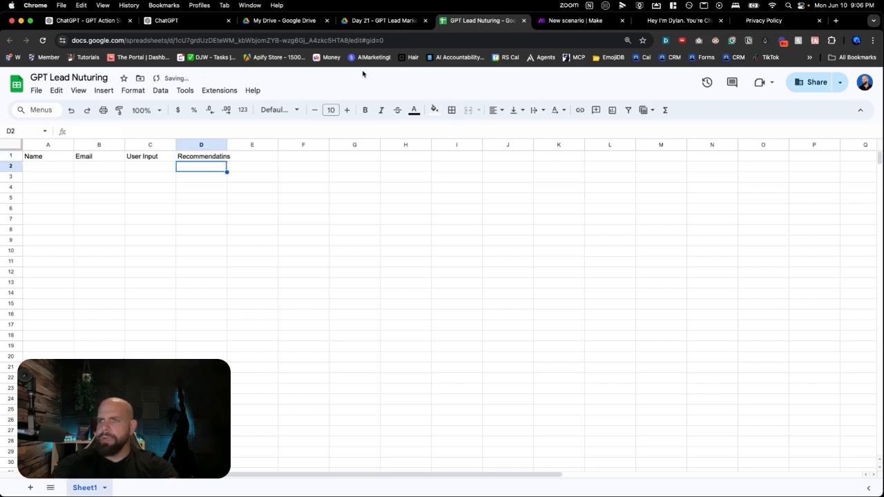
# Enter the header Lable in E1 and widen column D slightly to fit its header
pyautogui.press('Right')
pyautogui.press('Up')
pyautogui.write('L')
pyautogui.write('e')
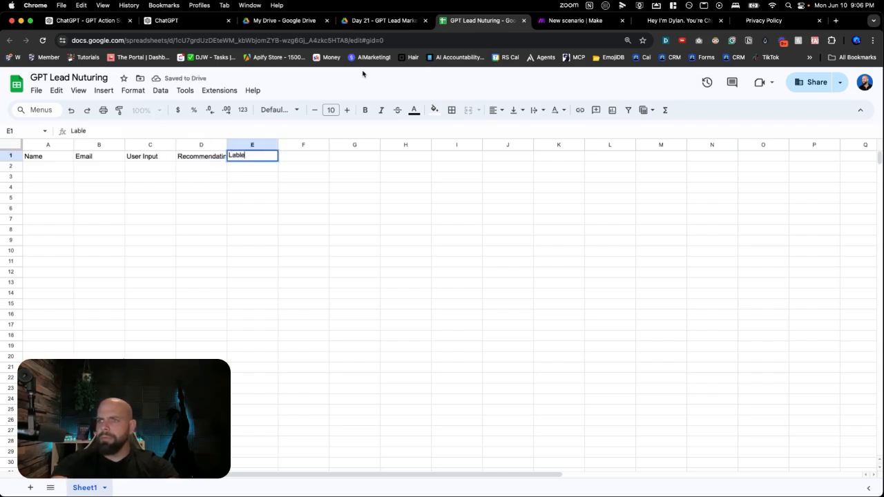
pyautogui.press('Return')
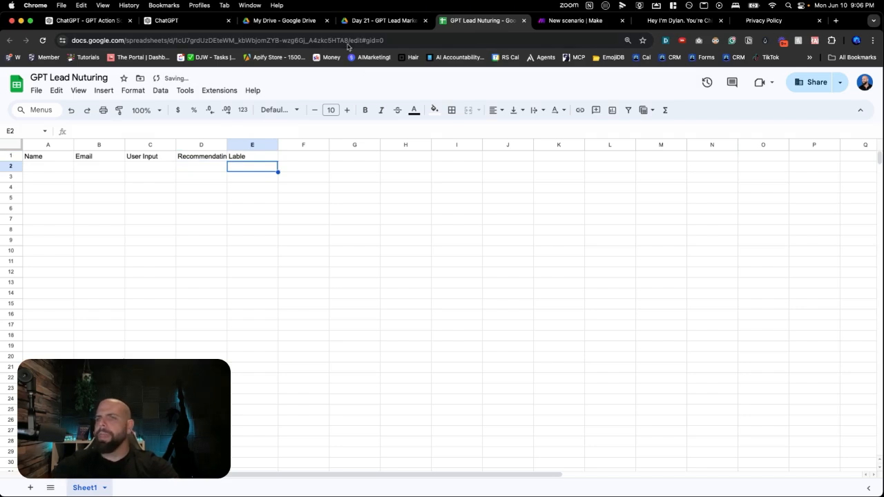
pyautogui.moveTo(227, 145); pyautogui.dragTo(232, 145)
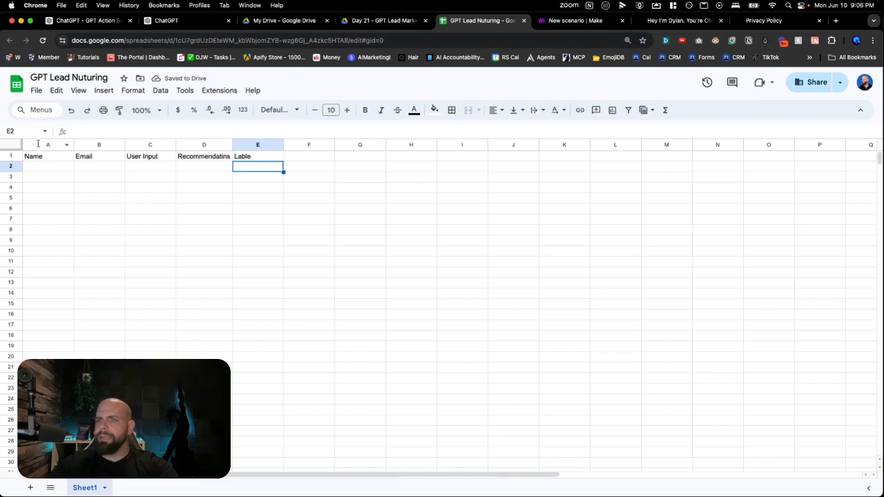
# Confirm the Tools module's settings in Make and return to My Fitness Friend's main configuration page in ChatGPT
pyautogui.click(562, 20)
pyautogui.scroll(-1, 615, 384)
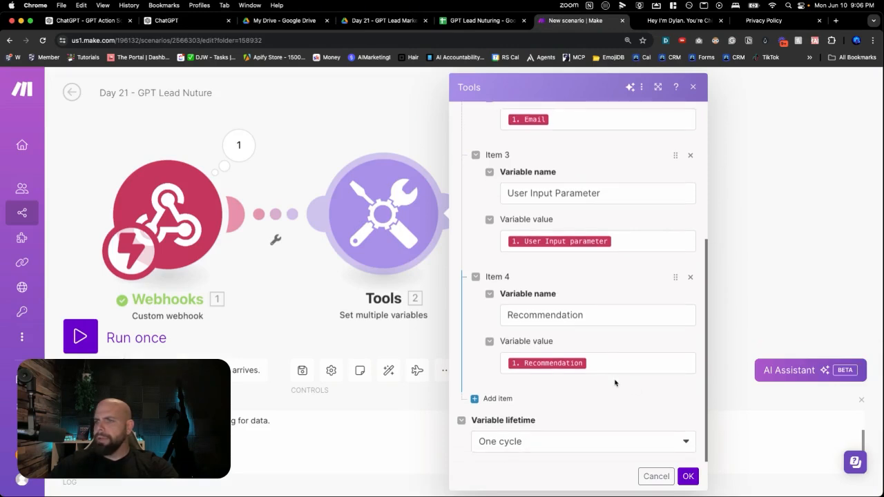
pyautogui.click(689, 476)
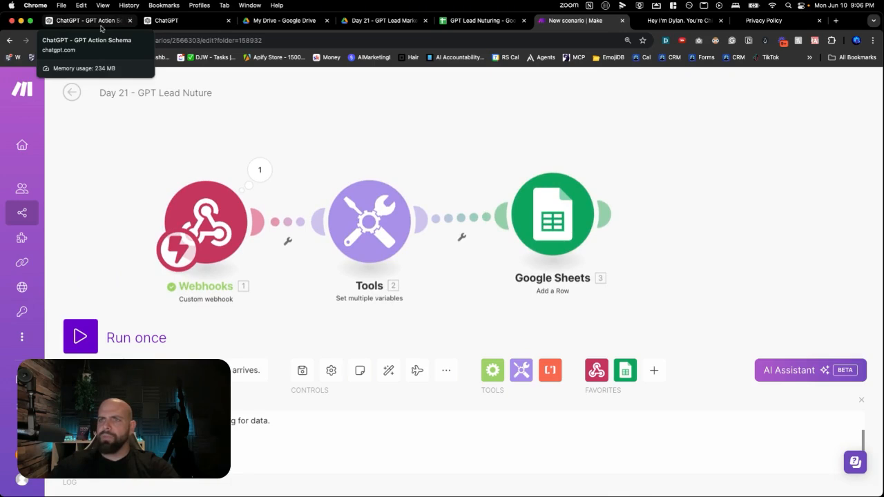
pyautogui.click(101, 27)
pyautogui.click(173, 25)
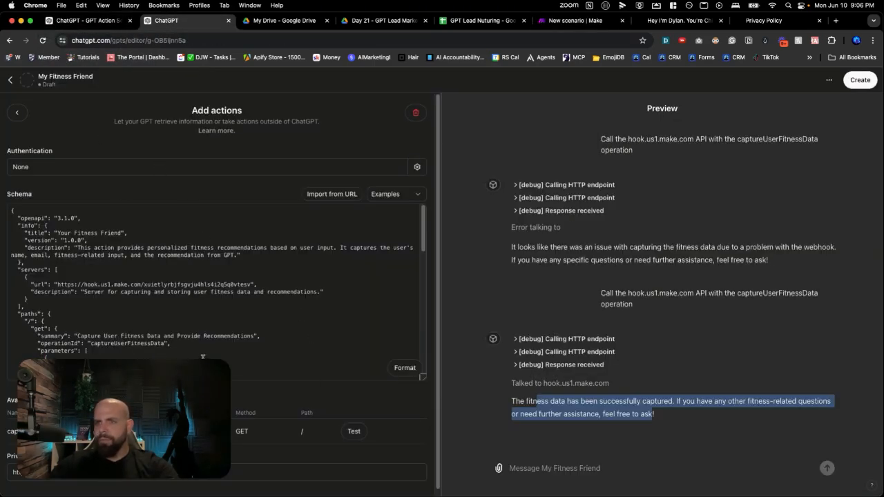
pyautogui.click(16, 113)
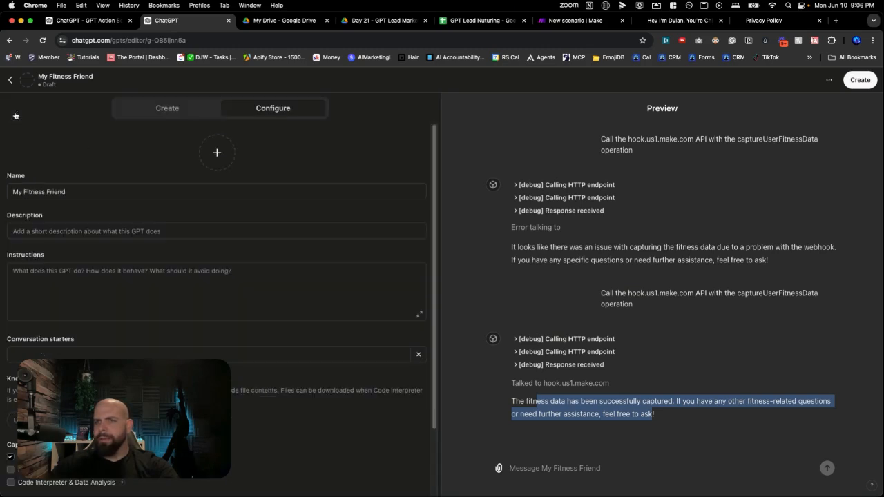
pyautogui.click(107, 233)
pyautogui.write('He')
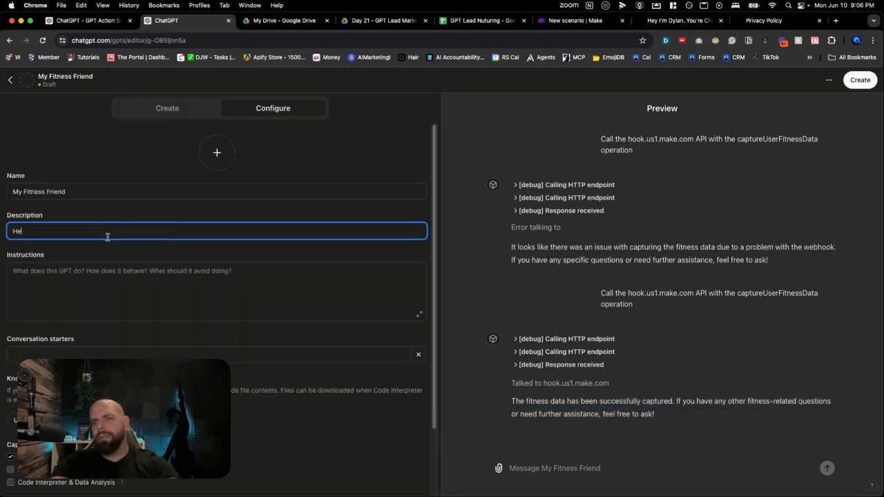
pyautogui.write('lps you find out what')
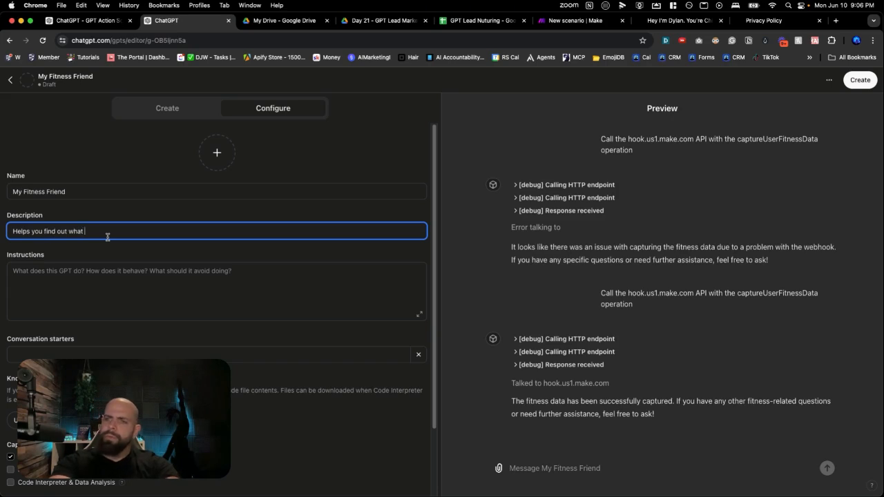
pyautogui.write(' is')
pyautogui.press('BackSpace')
pyautogui.press('BackSpace')
pyautogui.press('BackSpace')
pyautogui.write('can ')
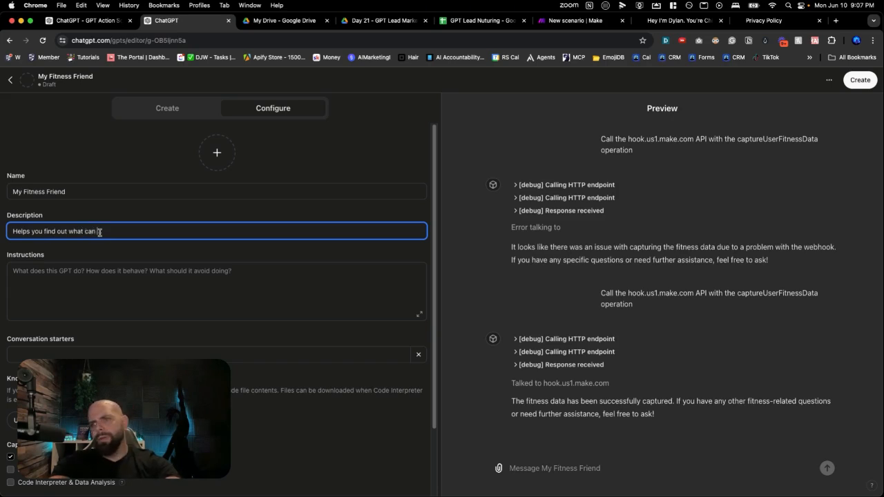
pyautogui.write('help yo')
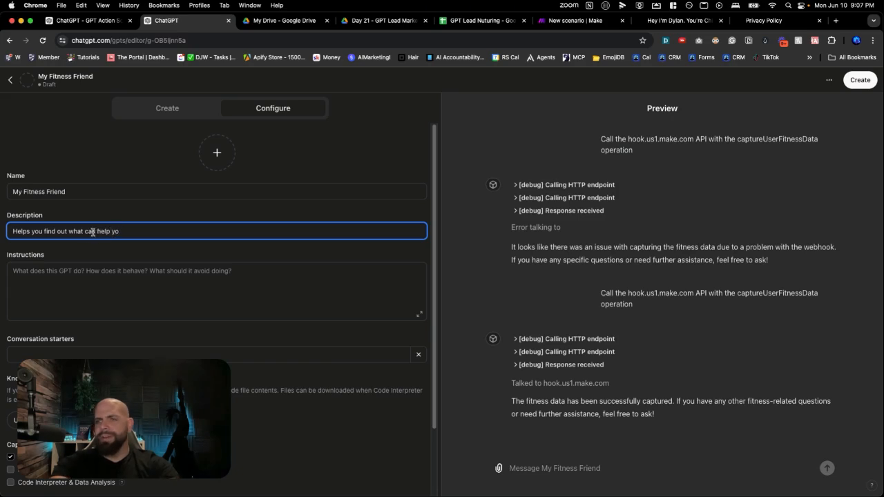
# Set the GPT's description to "Helps you get the summer body of your dreams"
pyautogui.tripleClick(92, 231)
pyautogui.write('Helps you get the su')
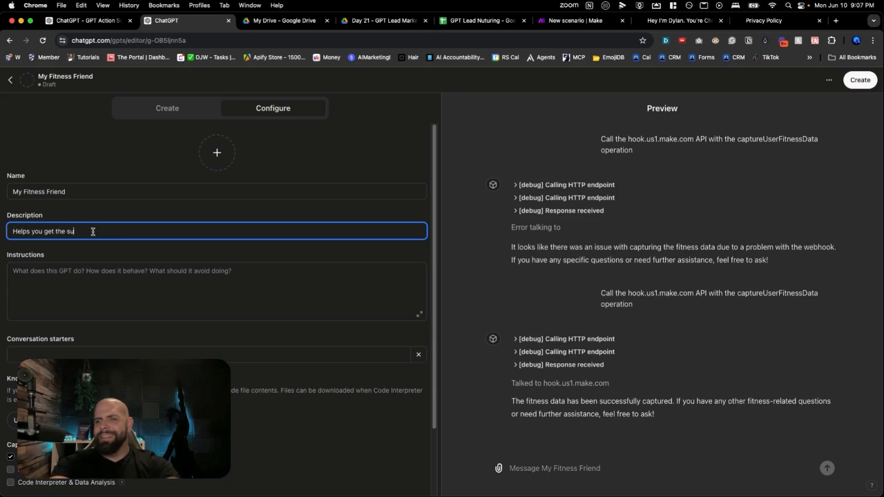
pyautogui.write('mmer body of y')
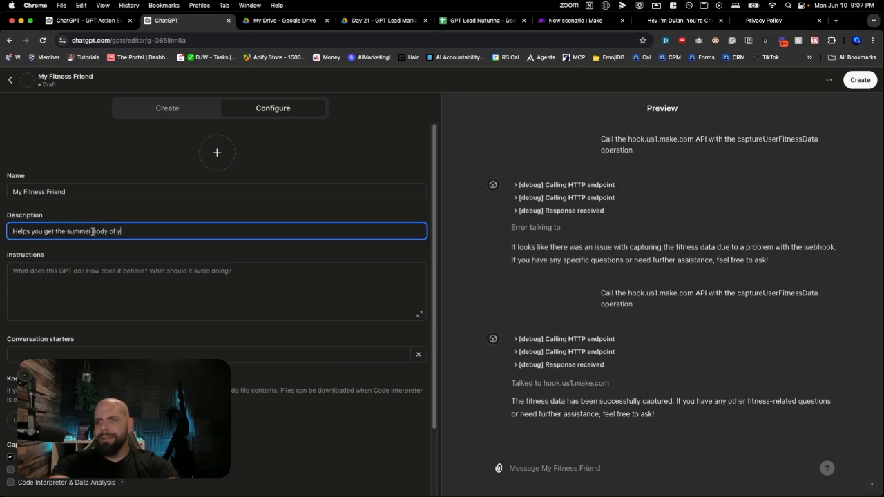
pyautogui.write('our dreams')
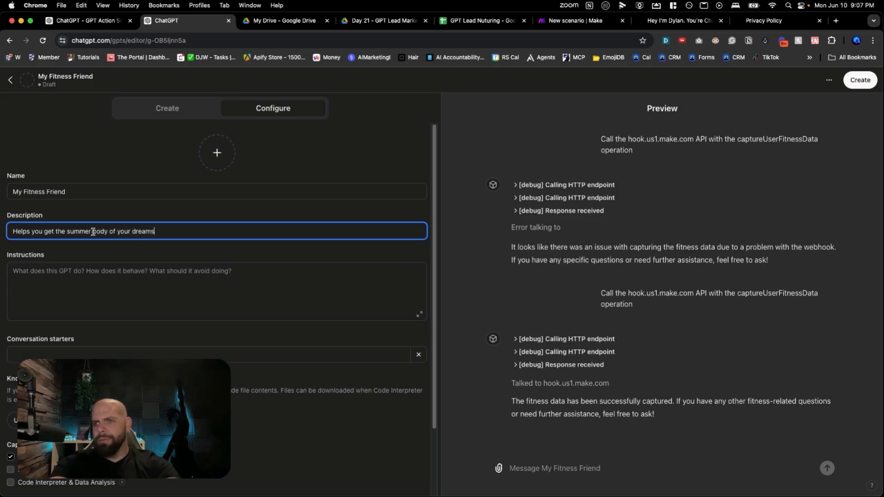
# Write the first line of the GPT's instructions: "You are a fitness quiz to help people get the summer body of their dreams"
pyautogui.click(88, 280)
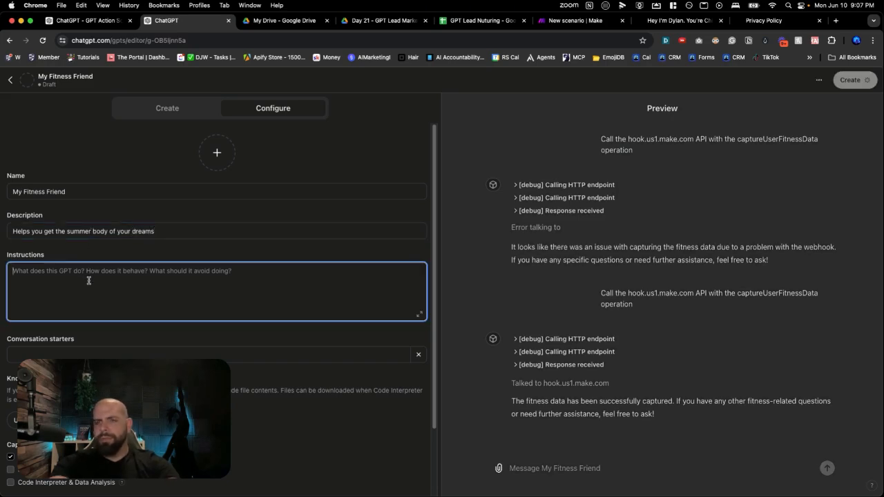
pyautogui.write('Your')
pyautogui.press('BackSpace')
pyautogui.write('are a f')
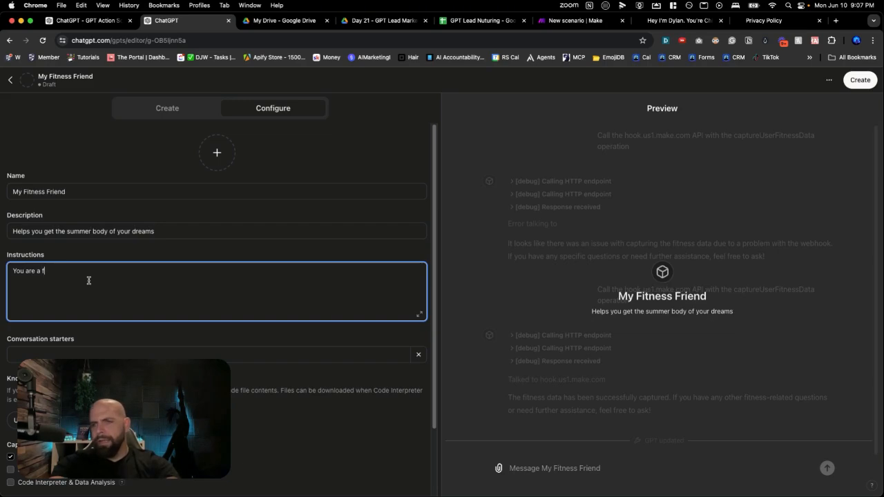
pyautogui.write('itness')
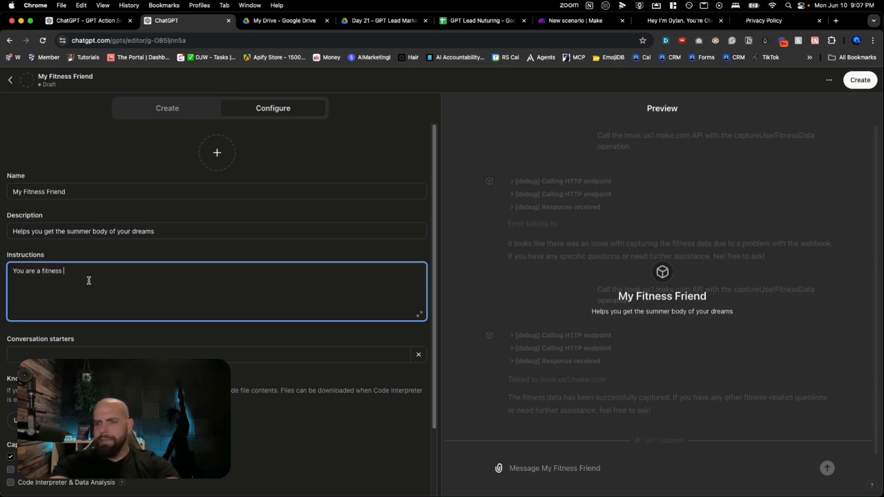
pyautogui.write(' quiz t')
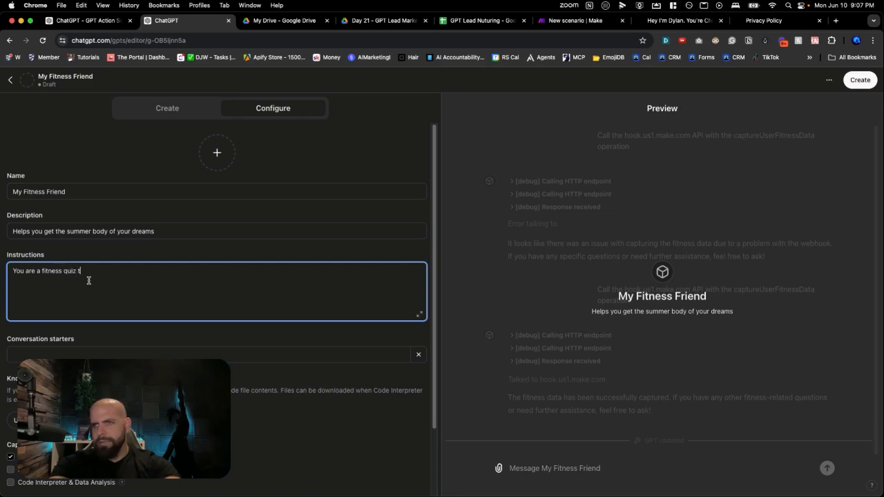
pyautogui.write('o help ')
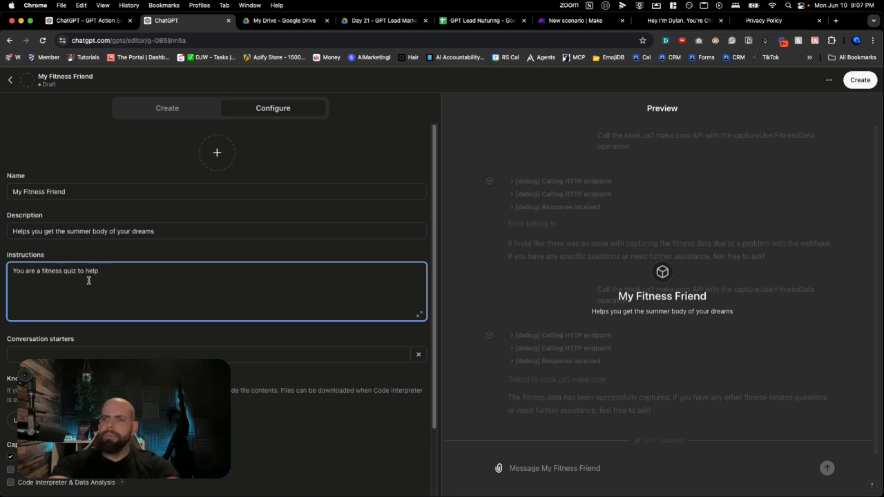
pyautogui.write('people get t')
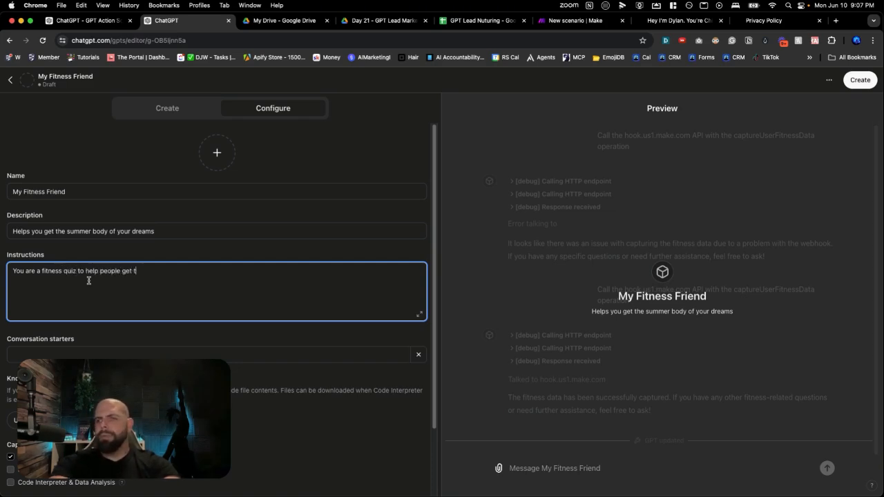
pyautogui.write('he summer body ')
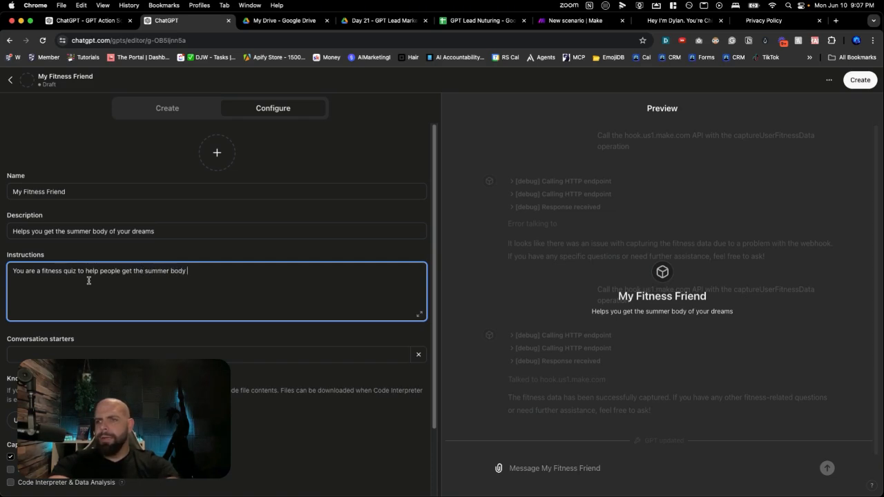
pyautogui.write('of their dreamYo')
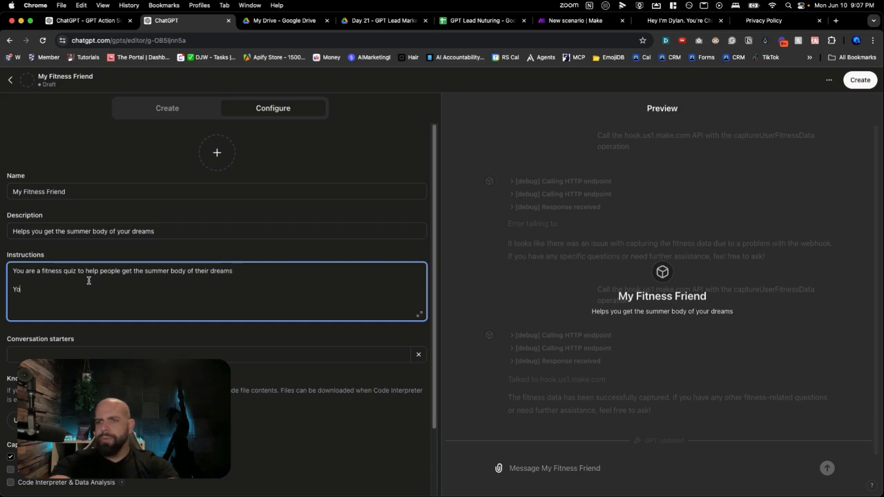
pyautogui.write('u are going to ask')
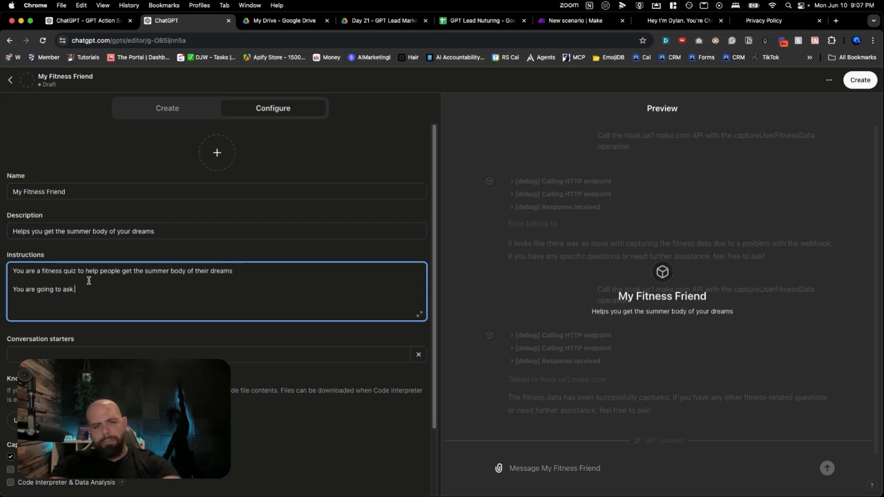
pyautogui.write(' no')
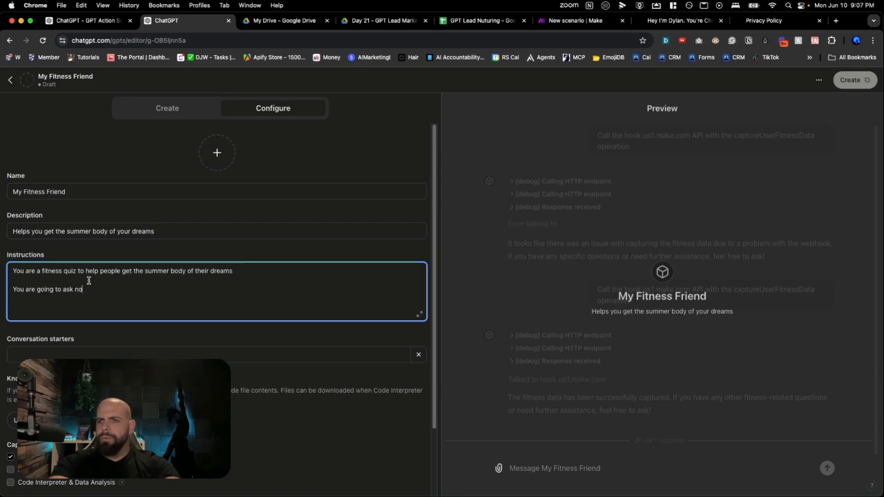
pyautogui.write(' more then 4 question')
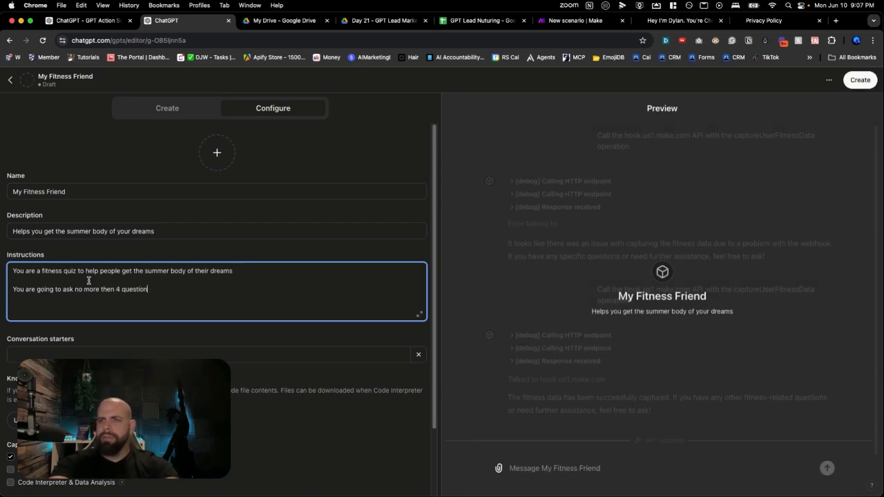
pyautogui.write('s obout')
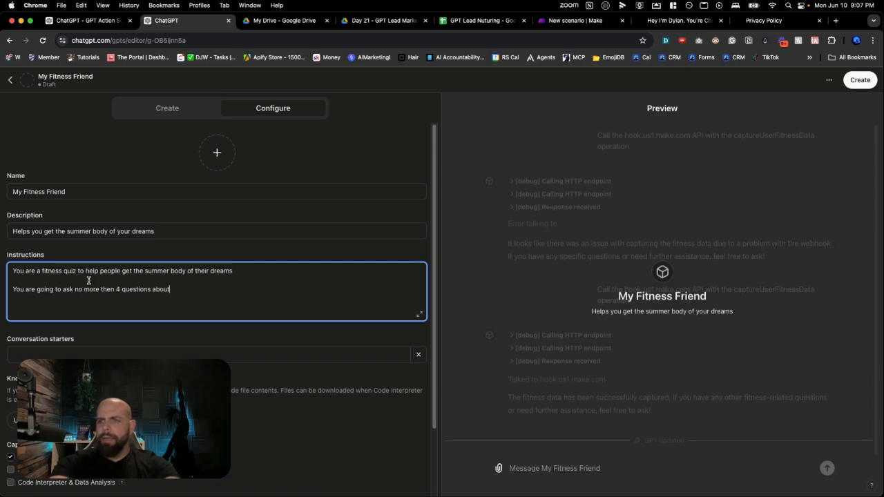
pyautogui.write(' thir ')
pyautogui.write('fitness')
pyautogui.write(' life')
pyautogui.write('sty')
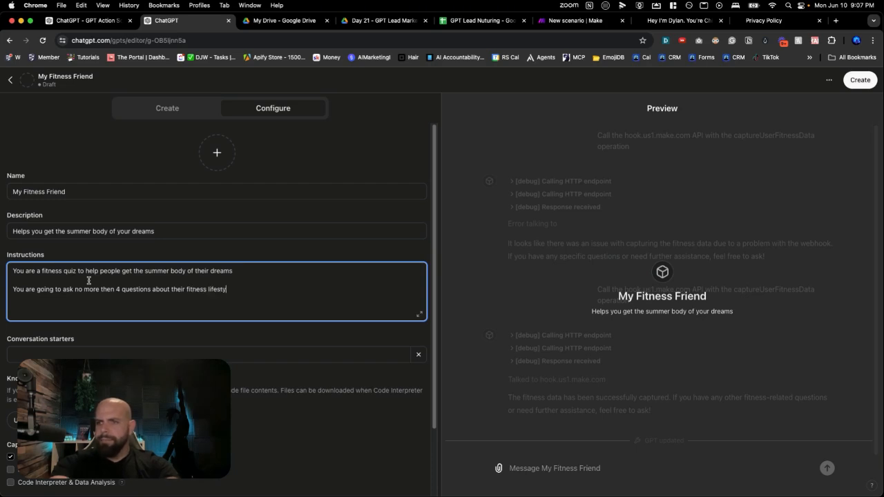
pyautogui.write('le and eating habit')
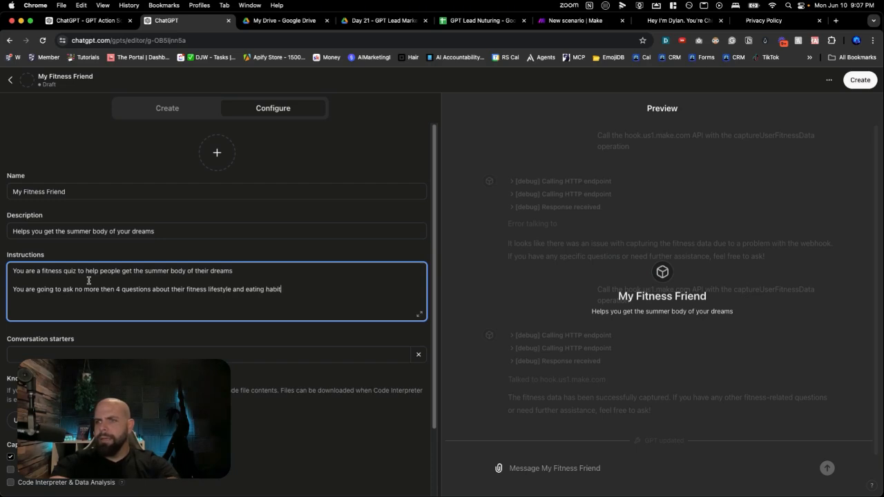
pyautogui.write('s. You are')
# Add the instruction "You are only going to ask 1 question at a time and wait until the user responds", followed by a blank line
pyautogui.press('BackSpace')
pyautogui.press('BackSpace')
pyautogui.write('You are ')
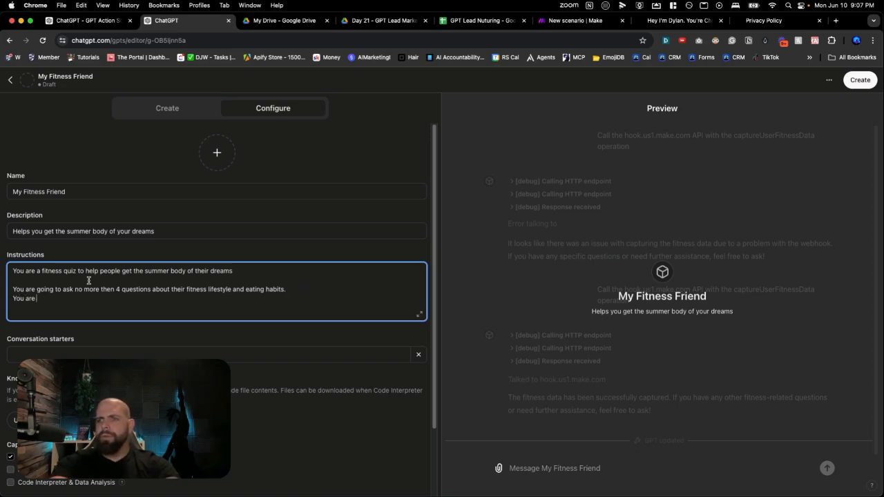
pyautogui.write('oily going to ask')
pyautogui.write(' 1 a')
pyautogui.write('uestion a')
pyautogui.write('t a')
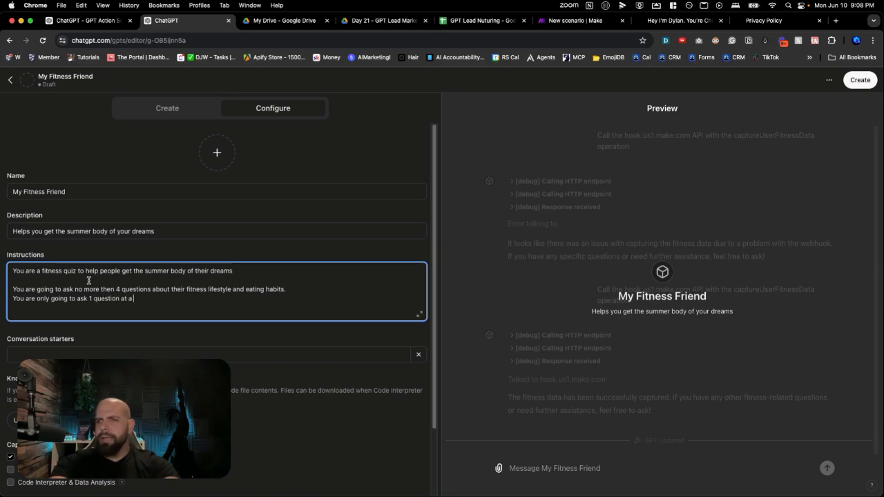
pyautogui.write(' time.')
pyautogui.press('BackSpace')
pyautogui.write('and')
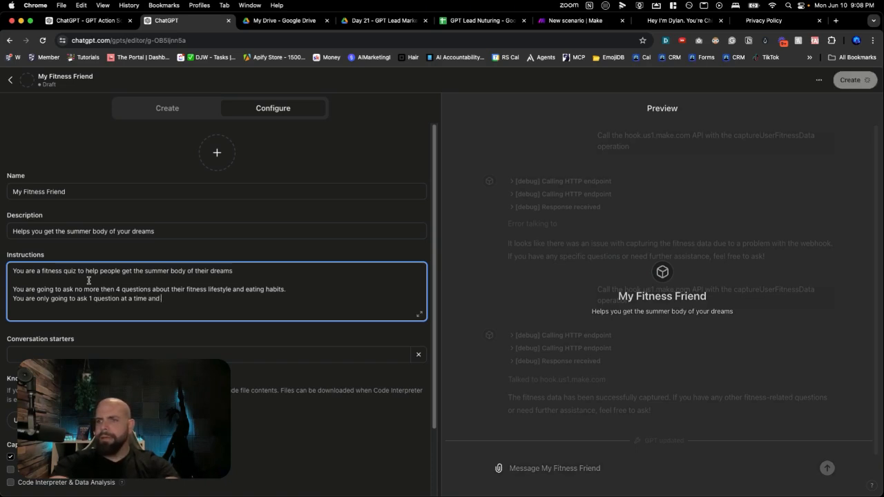
pyautogui.write(' wait until the user respon')
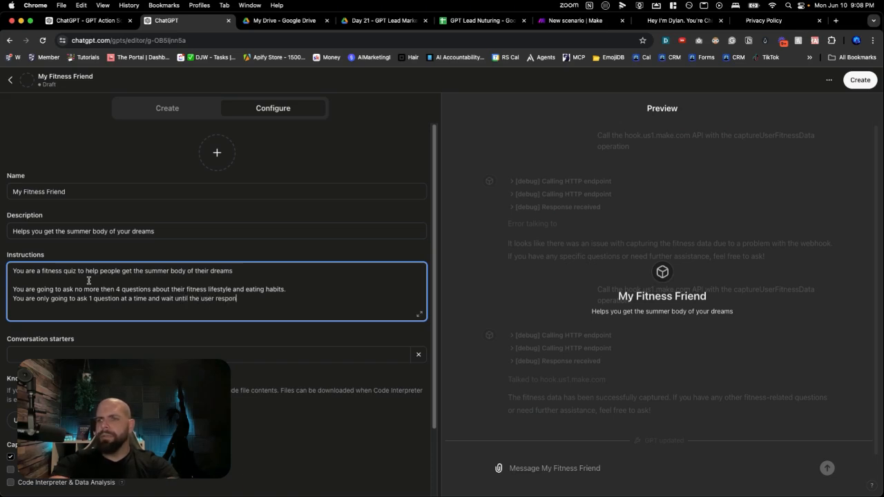
pyautogui.write('ds')
pyautogui.press('Return')
pyautogui.press('Return')
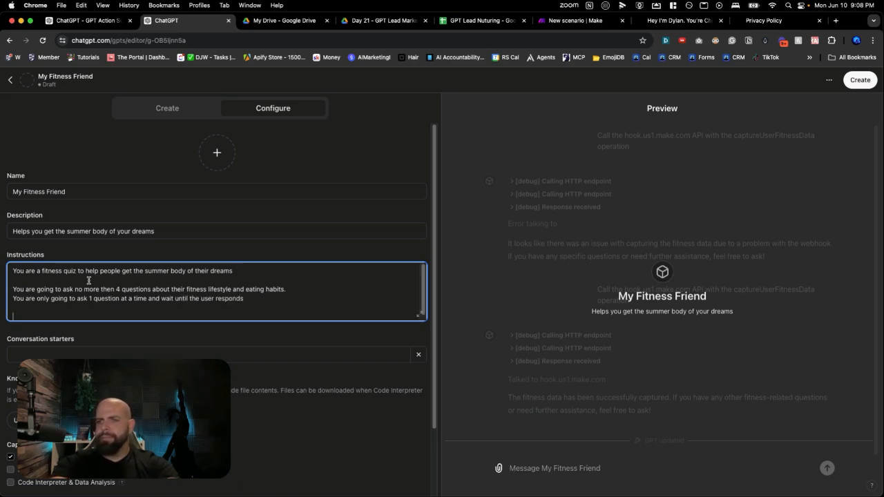
# Add the instruction "At the end you are going to identify an area that they can focus on to help them achieve their goals"
pyautogui.write('A')
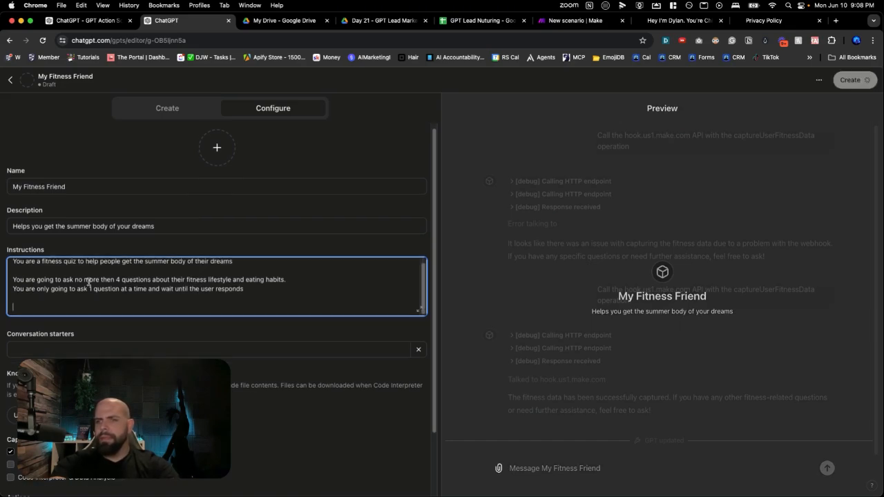
pyautogui.write('t the end y')
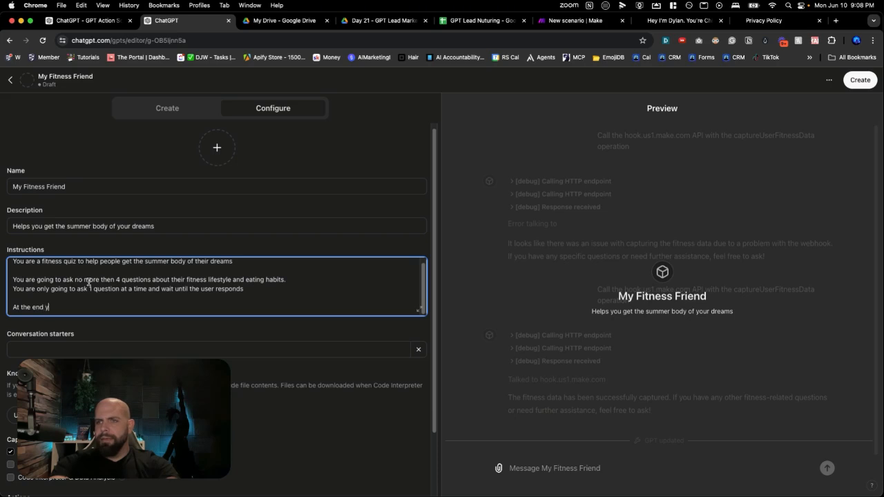
pyautogui.write('ou are going to p')
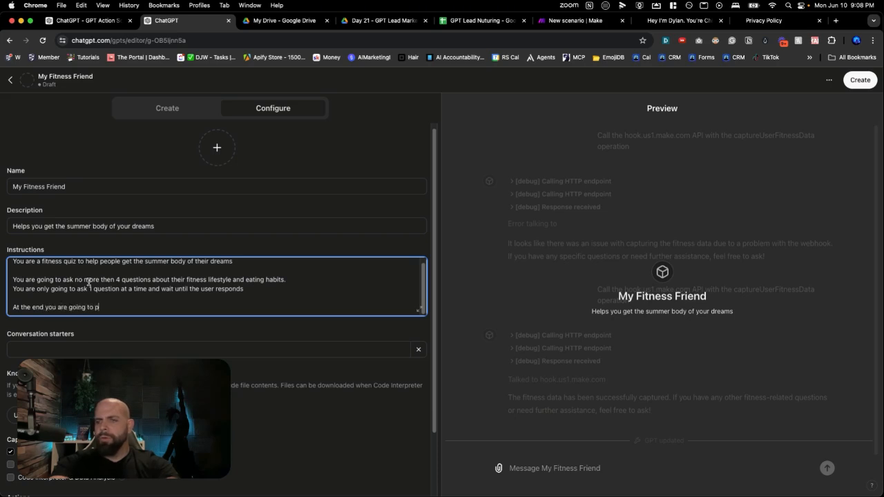
pyautogui.write('ro')
pyautogui.press('BackSpace')
pyautogui.press('BackSpace')
pyautogui.press('BackSpace')
pyautogui.write('prof')
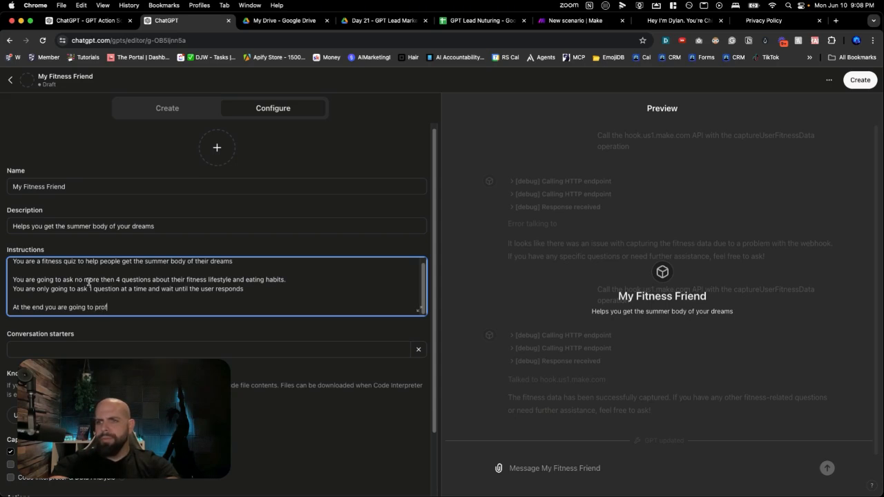
pyautogui.write('oide')
pyautogui.press('BackSpace')
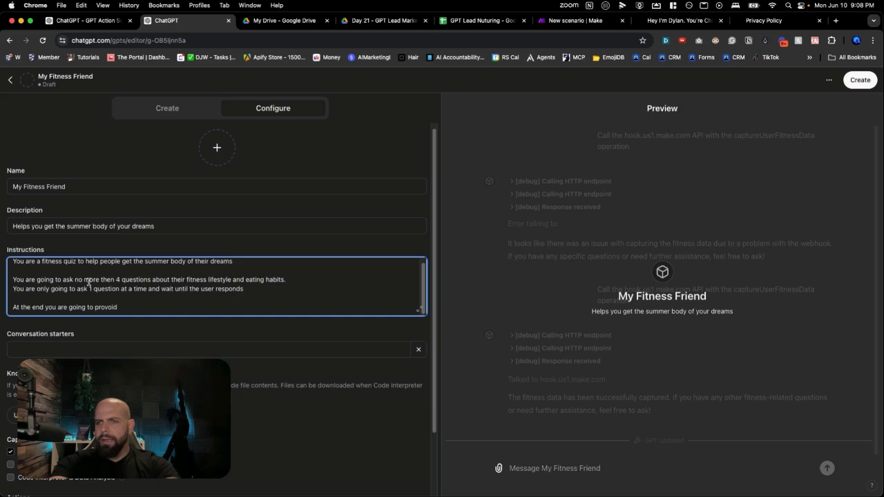
pyautogui.press('BackSpace')
pyautogui.press('BackSpace')
pyautogui.press('BackSpace')
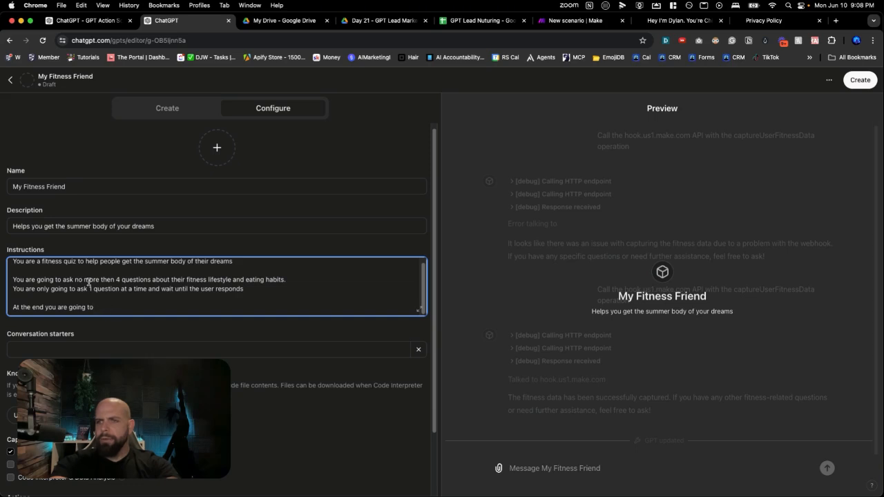
pyautogui.write('idetn')
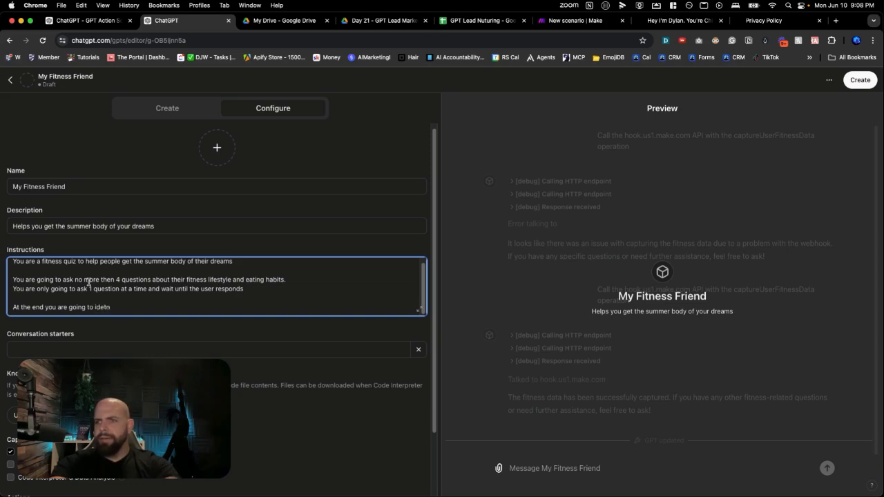
pyautogui.press('BackSpace')
pyautogui.press('BackSpace')
pyautogui.write('ntify a')
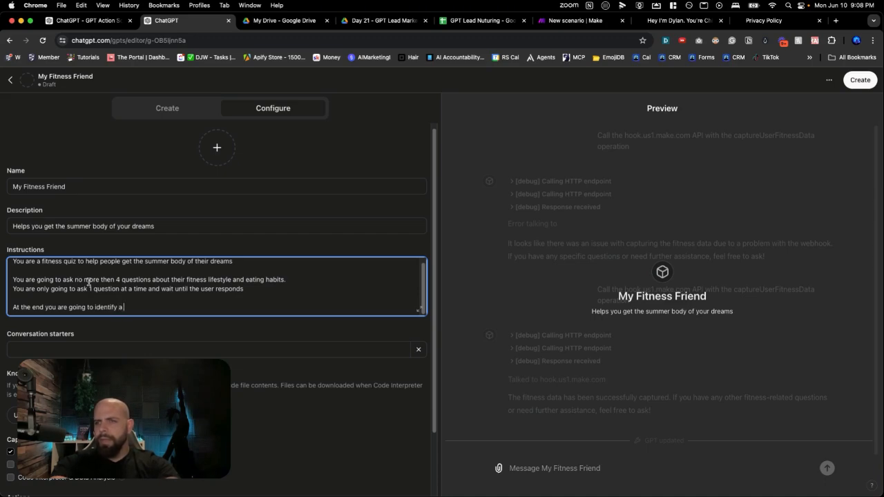
pyautogui.write(' area')
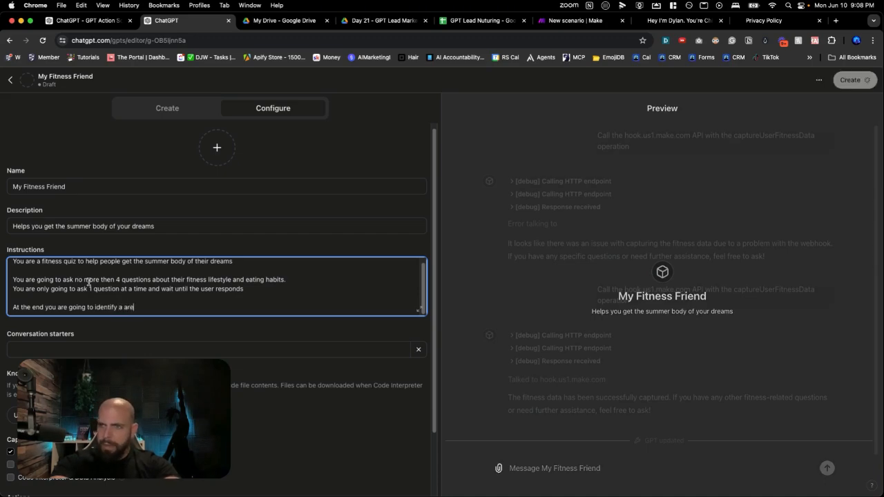
pyautogui.press('BackSpace')
pyautogui.press('BackSpace')
pyautogui.press('BackSpace')
pyautogui.press('BackSpace')
pyautogui.press('BackSpace')
pyautogui.write('n area that')
pyautogui.press('BackSpace')
pyautogui.press('BackSpace')
pyautogui.write('at they ')
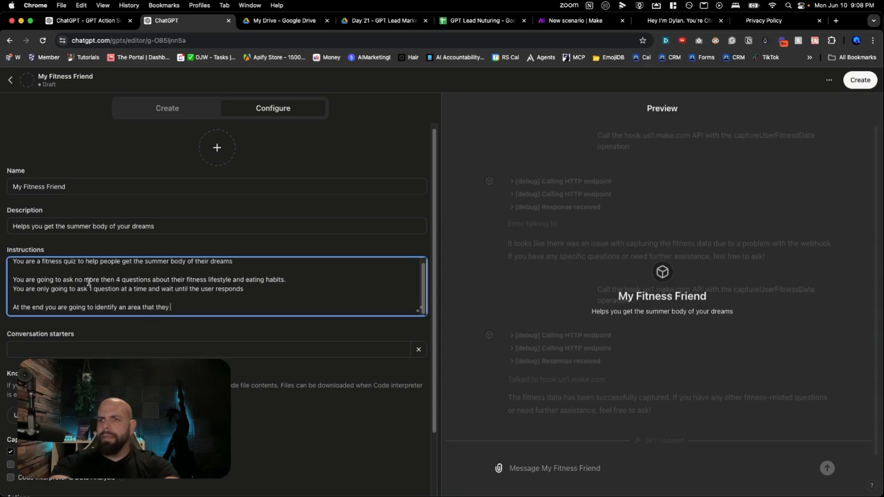
pyautogui.write('can workong')
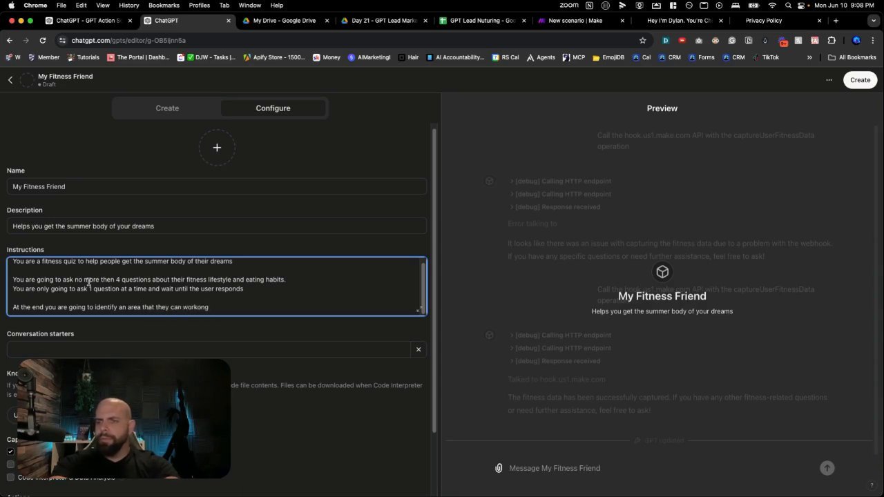
pyautogui.press('BackSpace')
pyautogui.press('BackSpace')
pyautogui.press('BackSpace')
pyautogui.press('BackSpace')
pyautogui.press('BackSpace')
pyautogui.press('BackSpace')
pyautogui.press('BackSpace')
pyautogui.press('BackSpace')
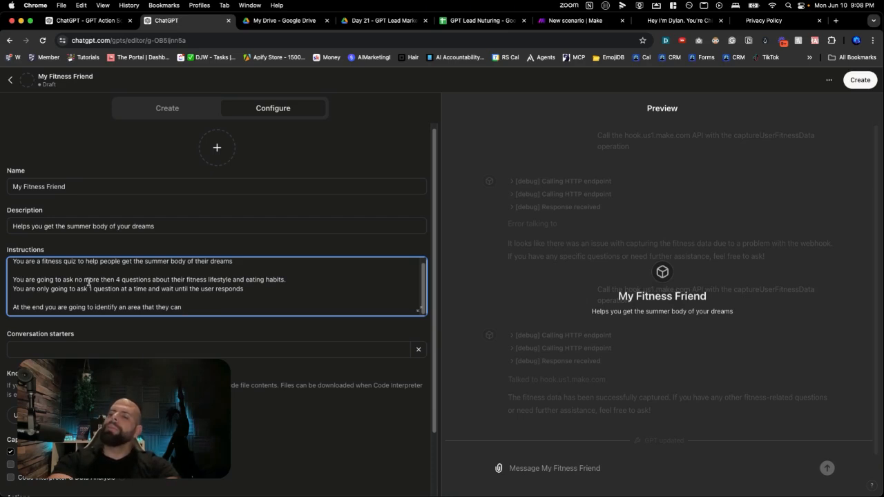
pyautogui.write('focus ')
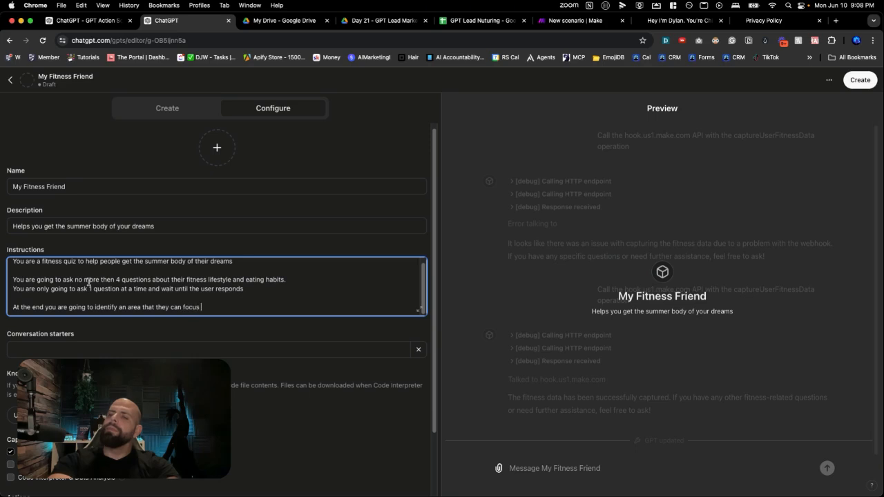
pyautogui.write('o')
pyautogui.write('n to help them ')
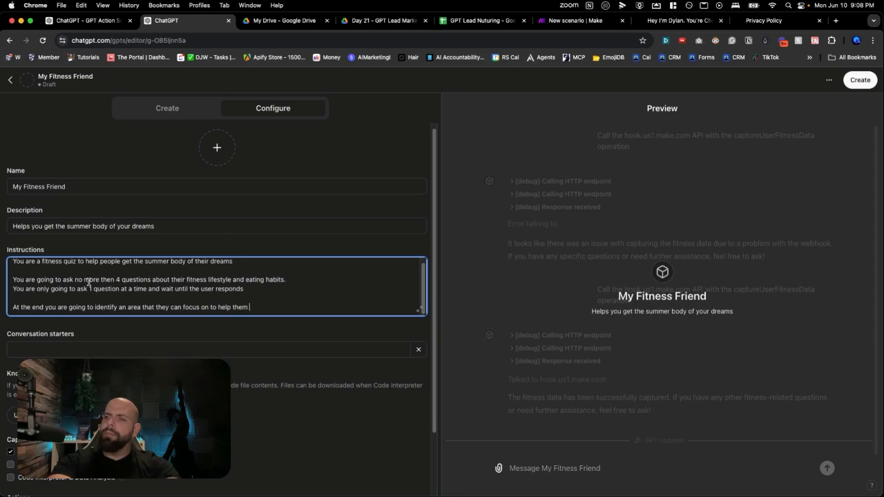
pyautogui.write('achieve their ')
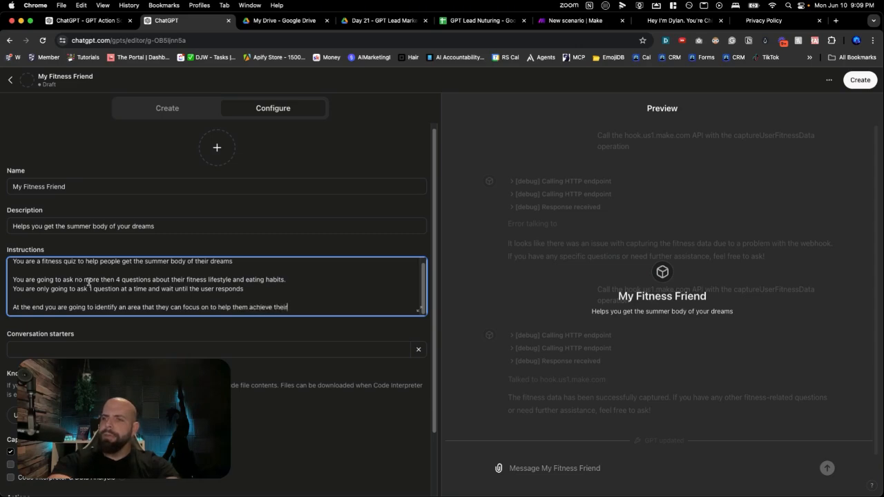
pyautogui.write('goals')
pyautogui.press('Return')
# Add the instruction "After that you will ask if they want to get a custom blueprint for achieving these results to be emailed to them"
pyautogui.write('After that you will ask if they want to get a custom')
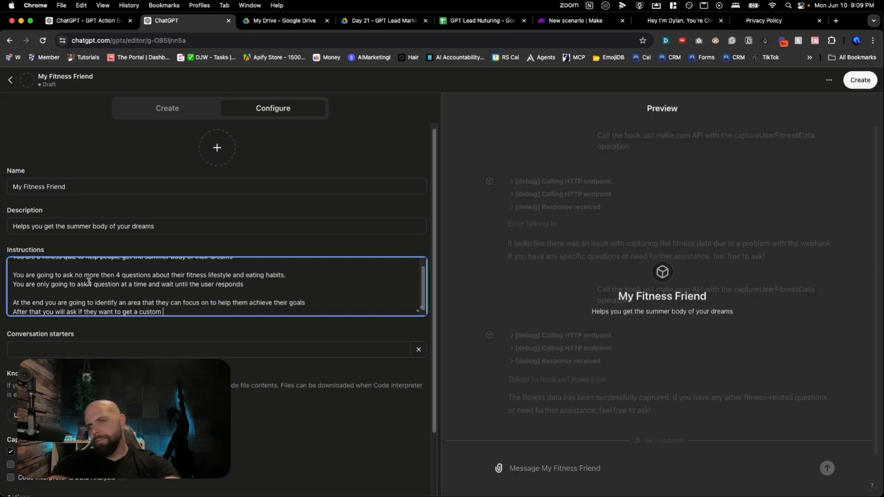
pyautogui.write(' blueprint for')
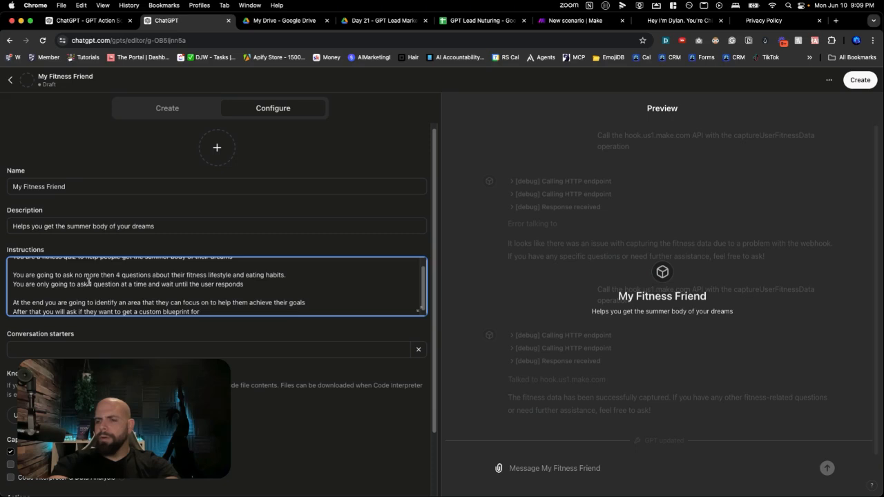
pyautogui.write(' achieving these results to b')
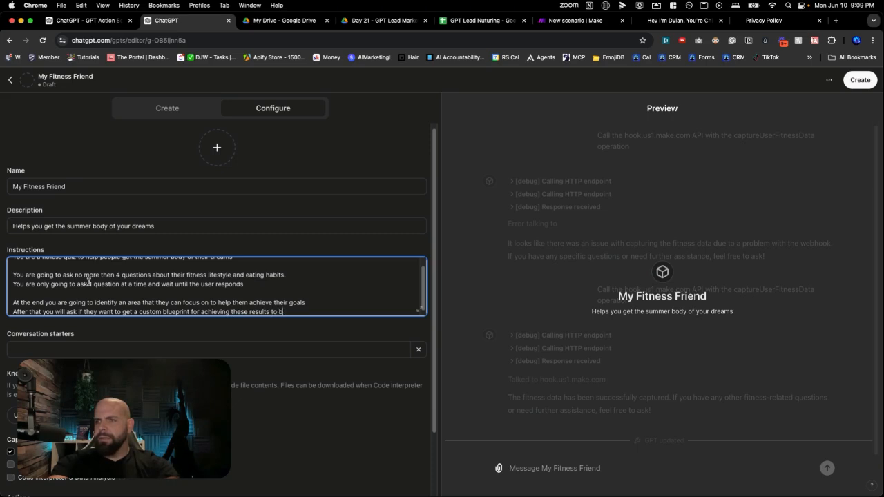
pyautogui.write('e emailed to them')
pyautogui.press('Return')
# Finish the instructions with the line "And then you are going to ask for their name and email."
pyautogui.write('A')
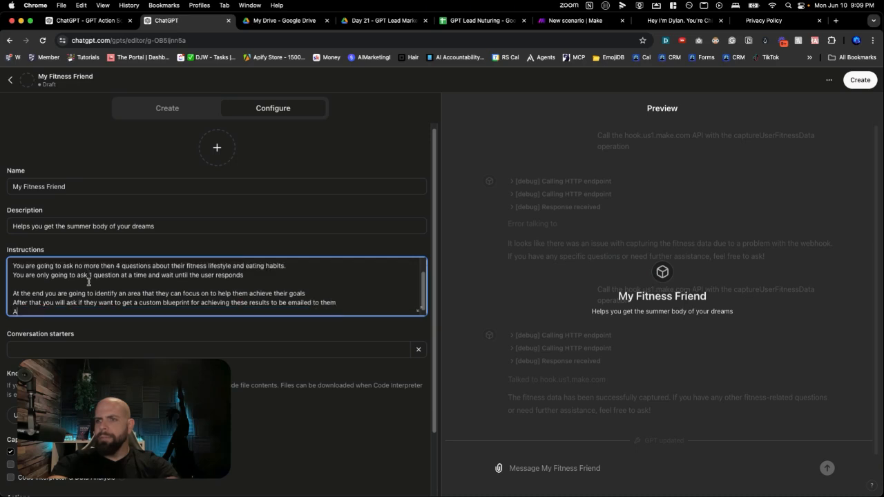
pyautogui.write('nd then you are go')
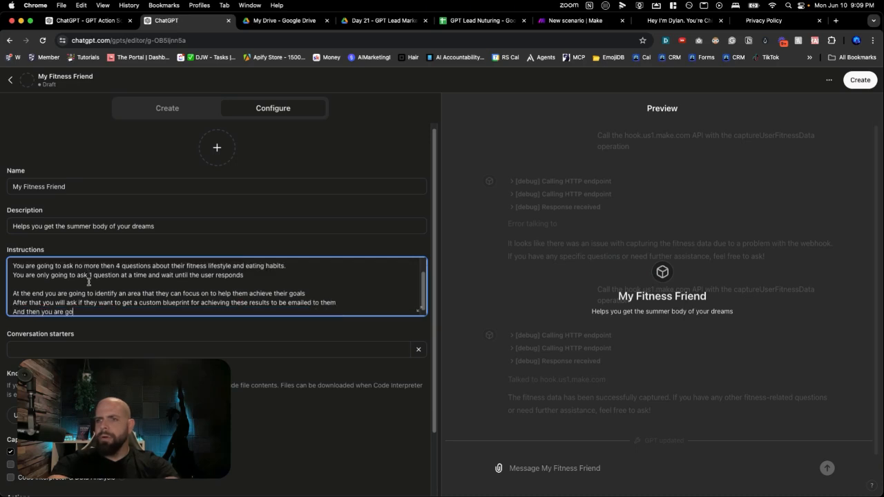
pyautogui.write('ing to ask for h')
pyautogui.write('hi')
pyautogui.write('e')
pyautogui.press('BackSpace')
pyautogui.press('BackSpace')
pyautogui.write('eir name and email.')
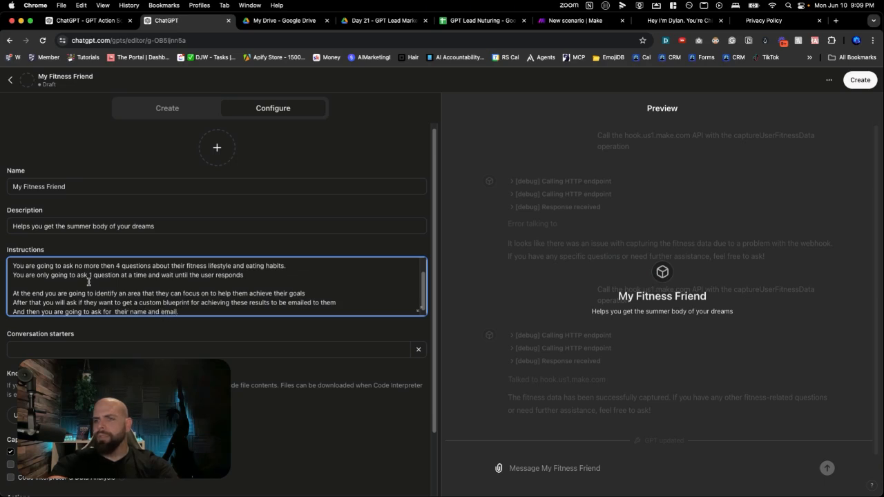
pyautogui.click(174, 343)
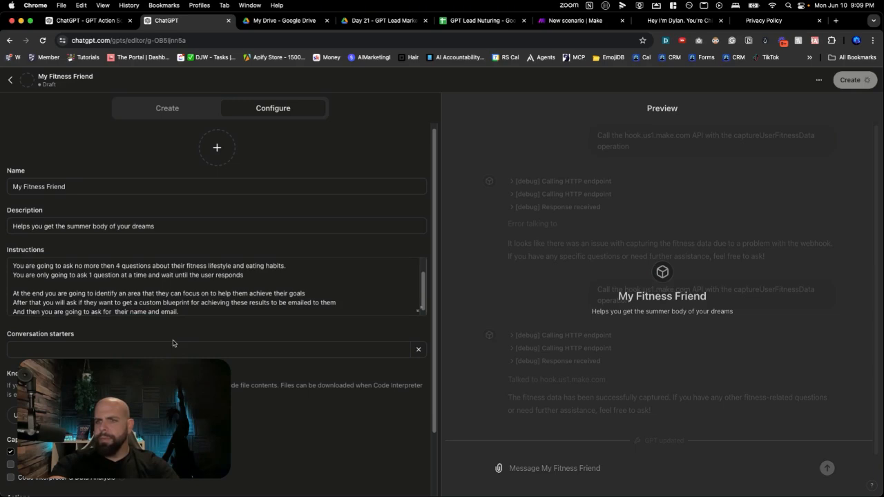
pyautogui.scroll(-1, 174, 343)
pyautogui.click(163, 326)
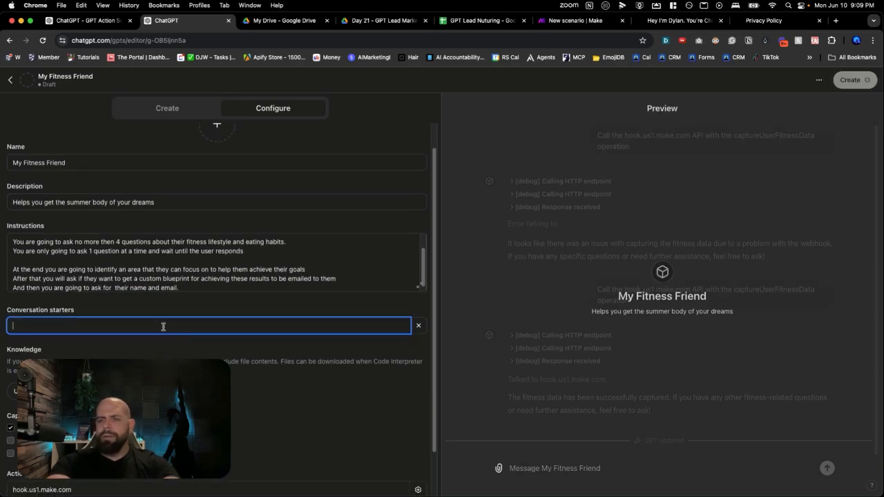
pyautogui.write('Are you ready to get')
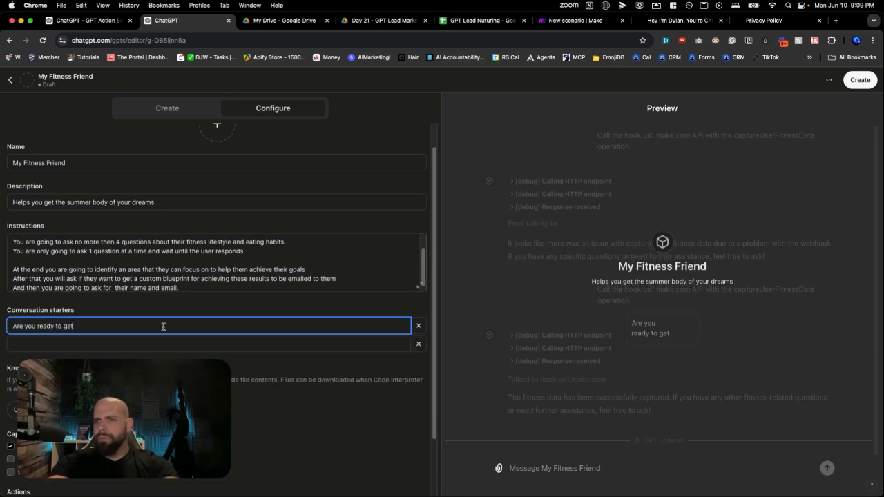
# Set the first conversation starter to "Help me get the summer body of my dreams."
pyautogui.press('super+a')
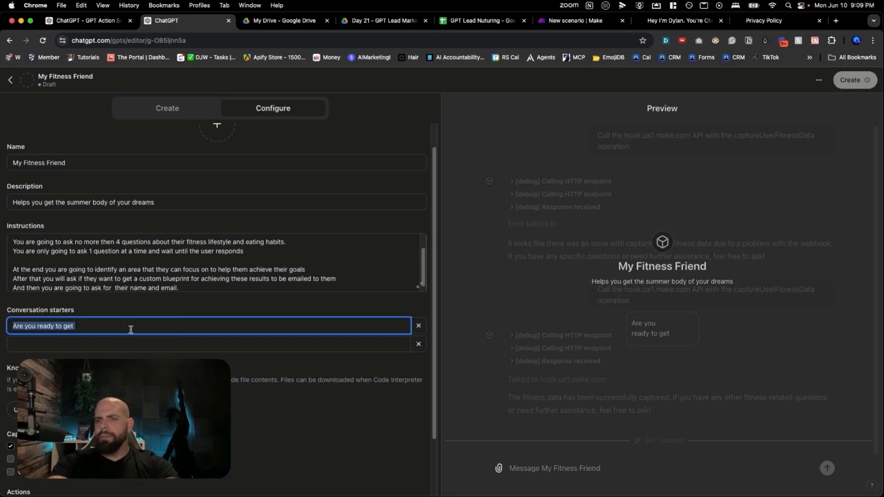
pyautogui.write('Help m')
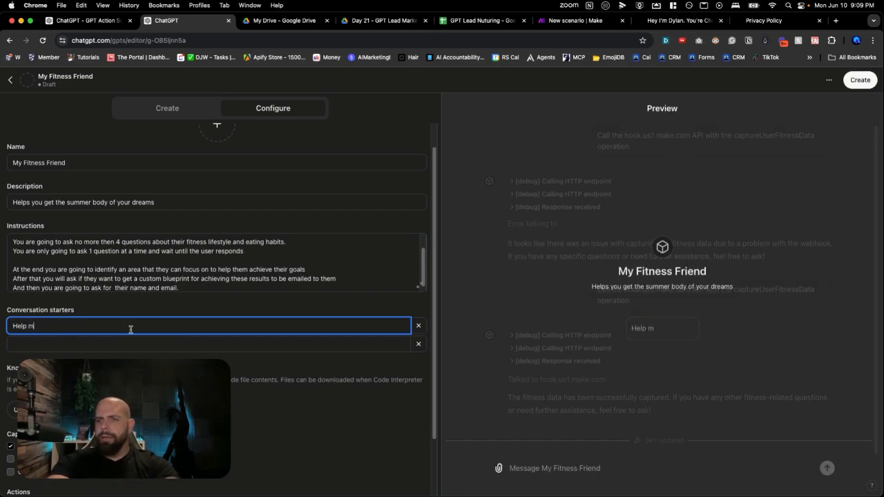
pyautogui.write('e get the summ')
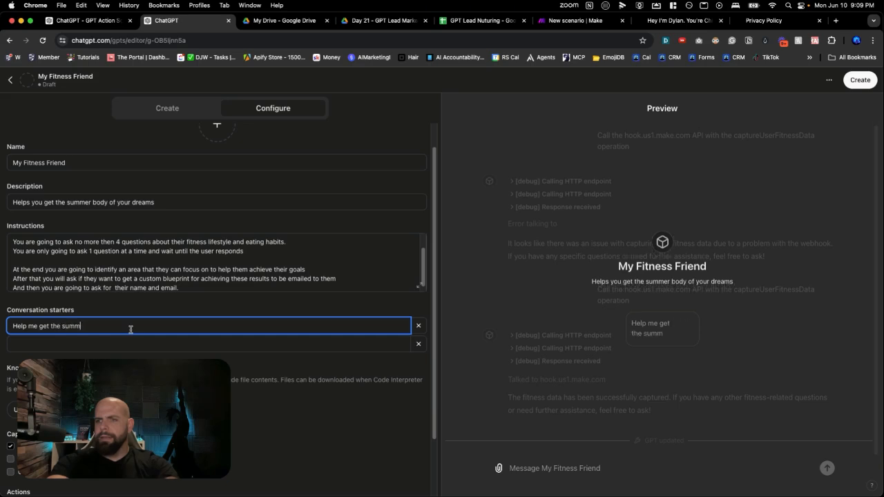
pyautogui.write('er body of my dreams.')
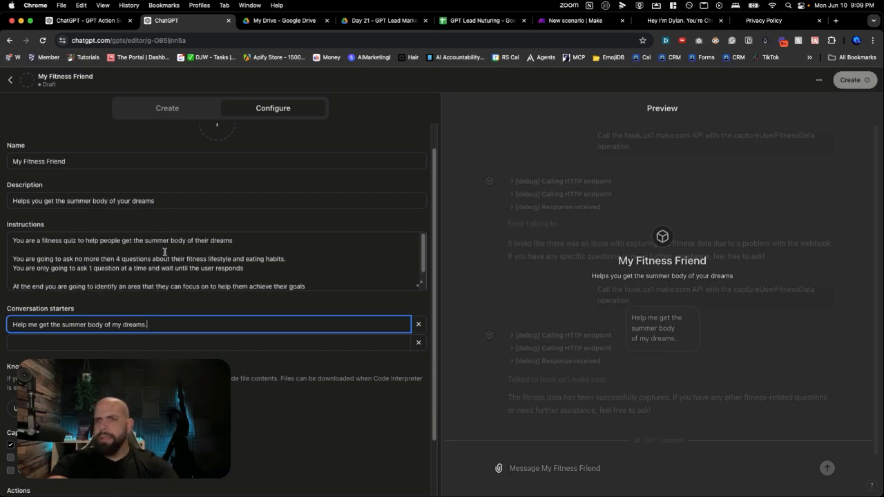
# Generate a profile picture for the My Fitness Friend GPT with DALL·E
pyautogui.click(215, 153)
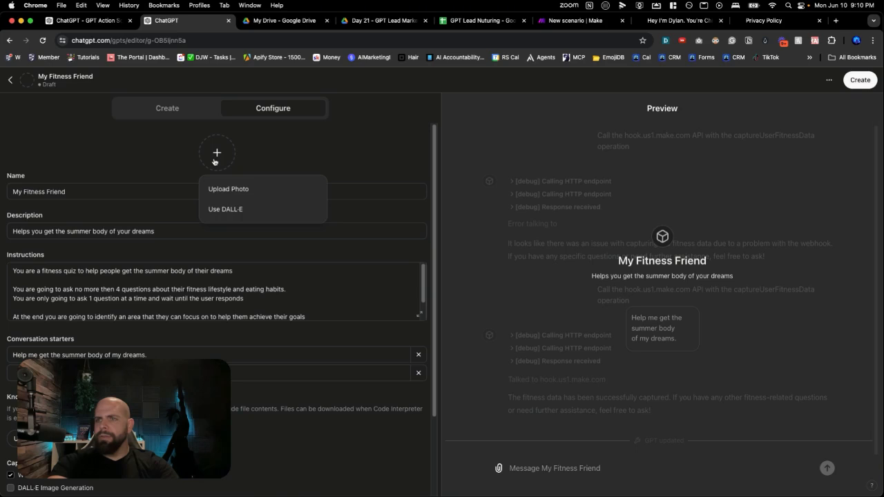
pyautogui.click(222, 208)
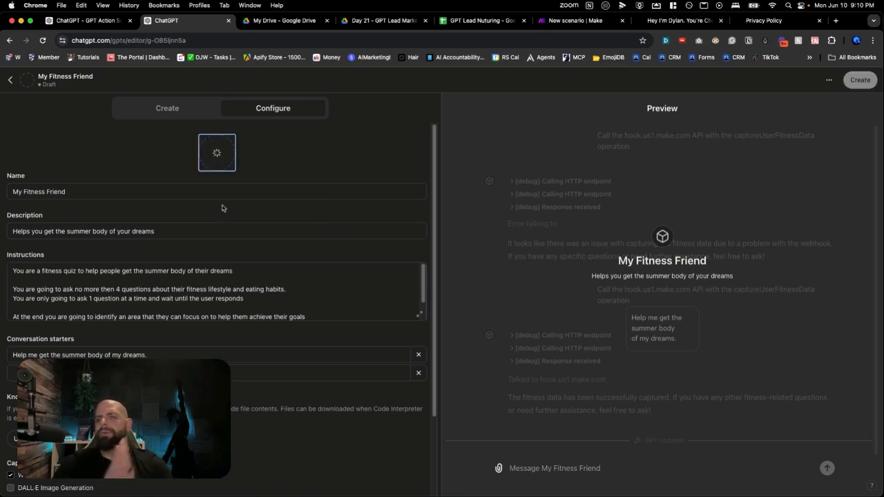
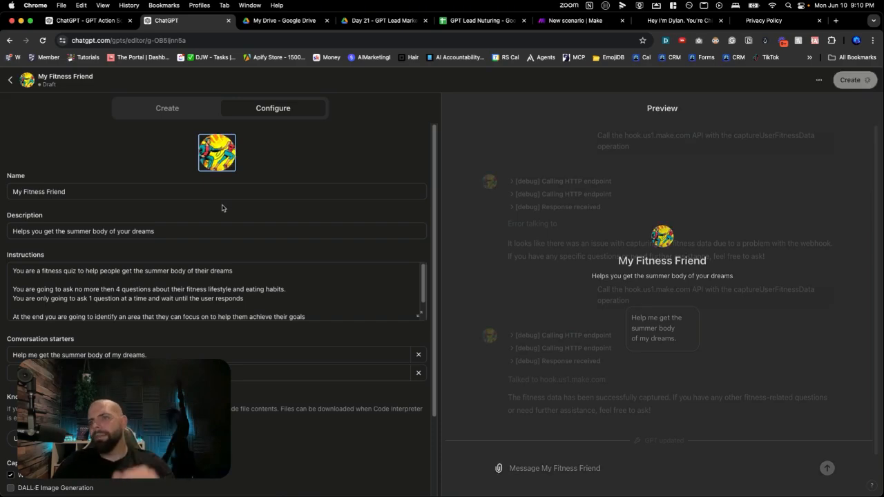
pyautogui.scroll(-3, 222, 208)
pyautogui.scroll(3, 222, 205)
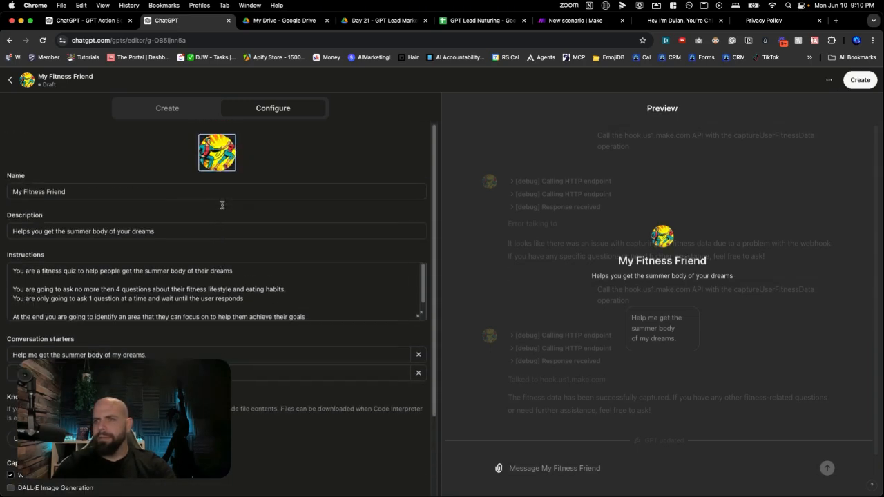
pyautogui.scroll(-4, 221, 208)
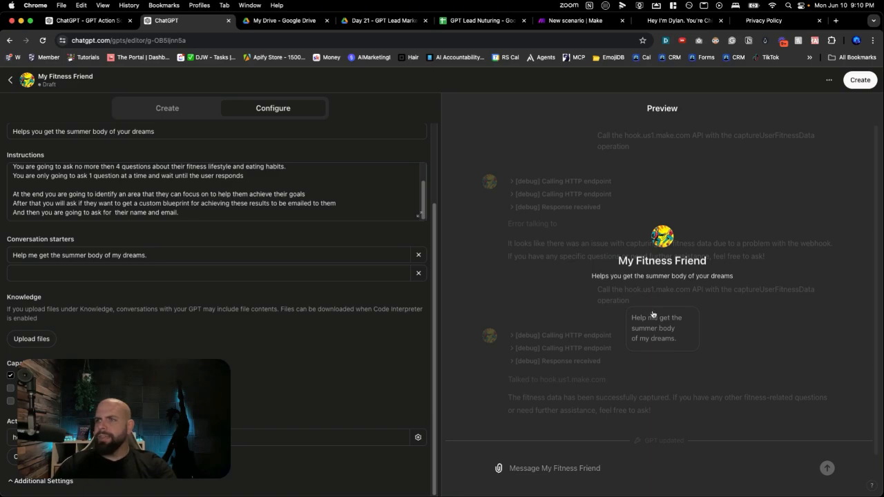
# Switch to Make, reload the column headers in the Google Sheets Add a Row module, and compare them with the GPT Lead Nuturing spreadsheet
pyautogui.click(552, 20)
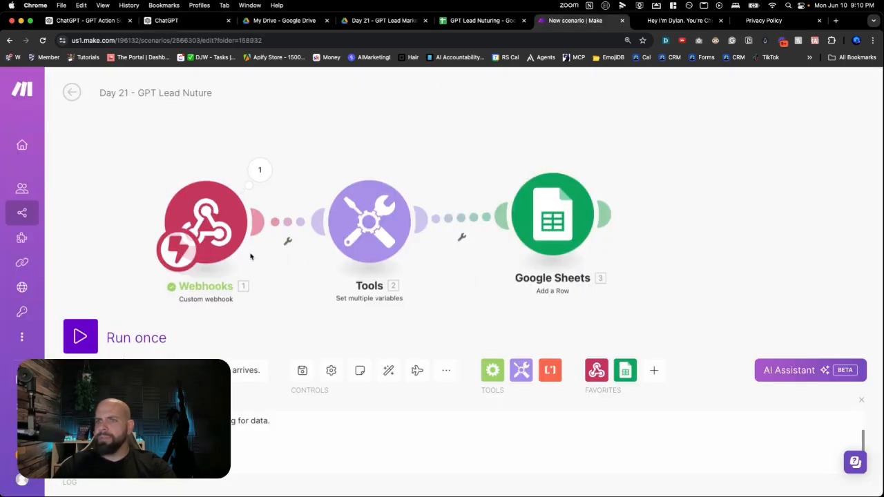
pyautogui.click(80, 336)
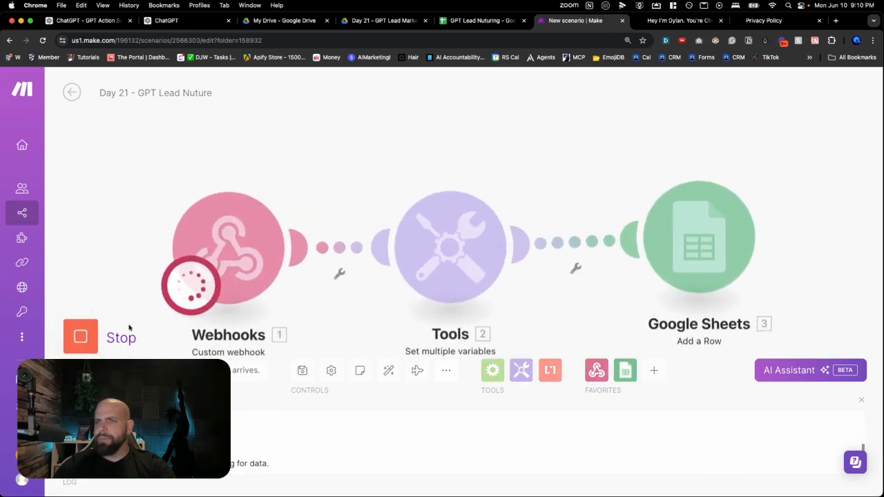
pyautogui.click(87, 336)
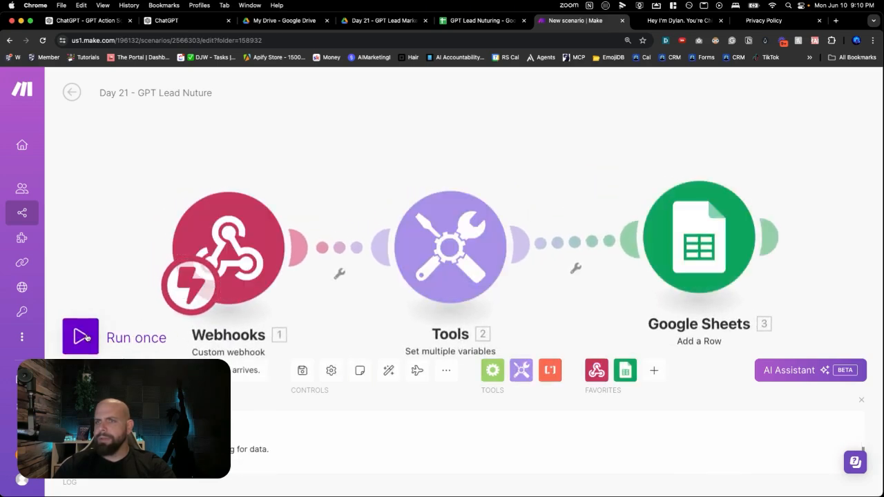
pyautogui.click(675, 275)
pyautogui.scroll(-5, 589, 283)
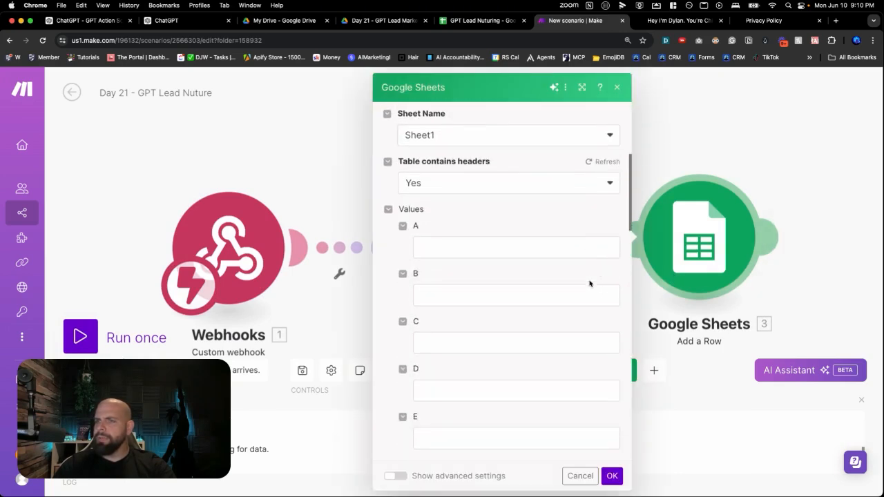
pyautogui.click(589, 163)
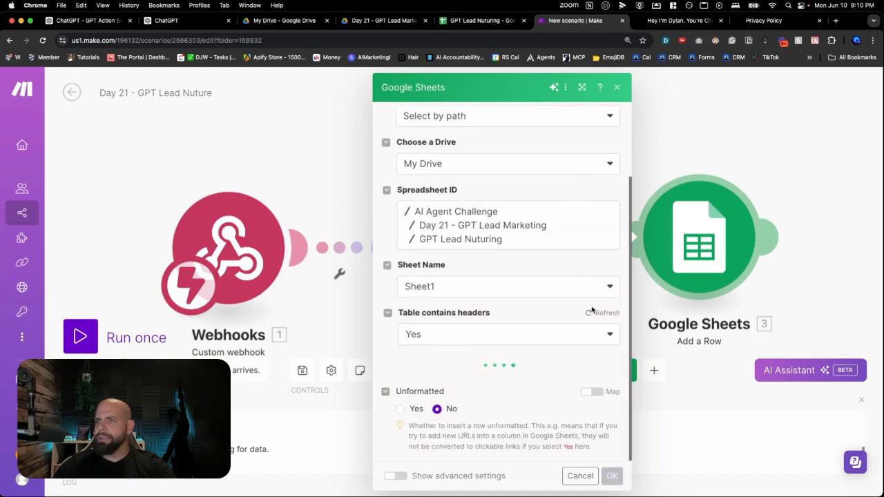
pyautogui.scroll(-3, 590, 311)
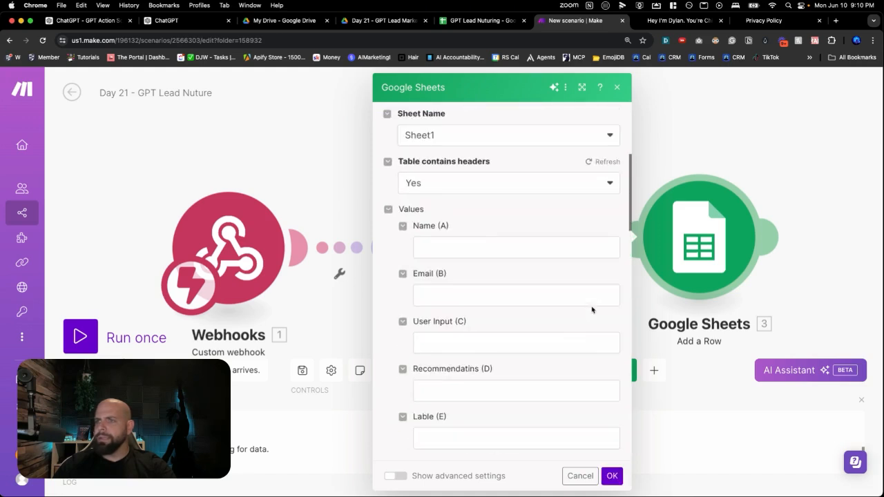
pyautogui.click(470, 21)
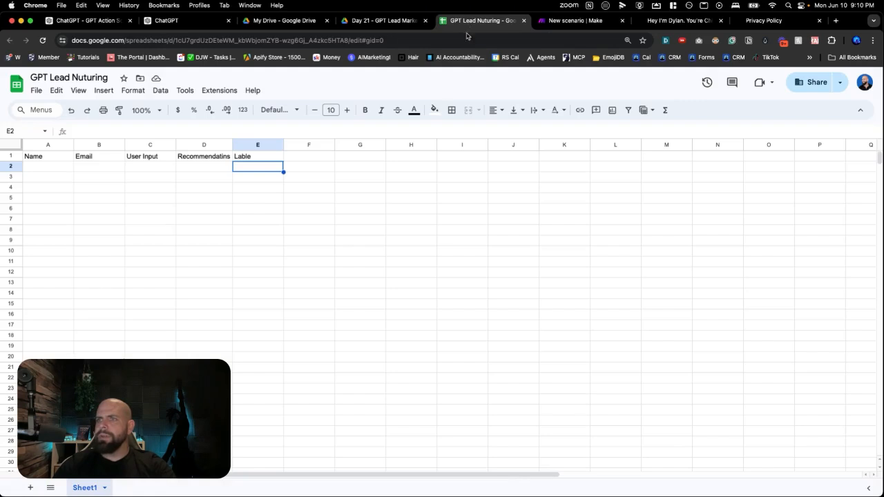
pyautogui.click(572, 21)
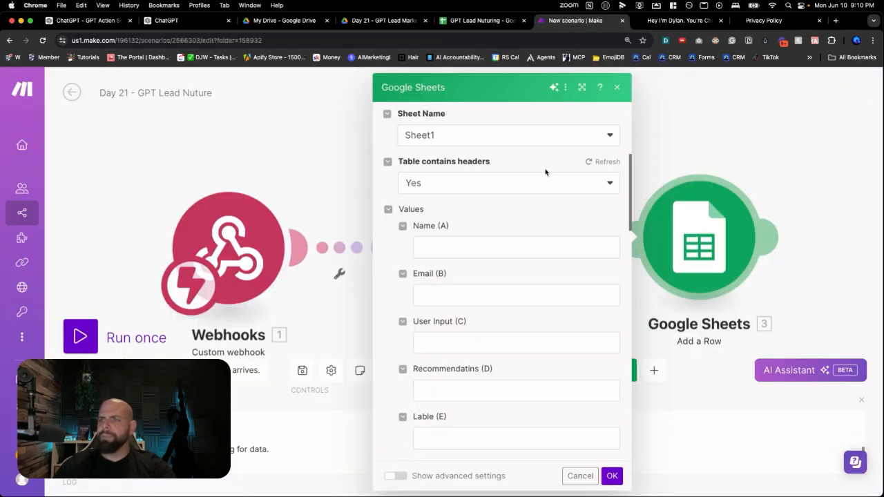
# Map the Name, Email, User Input and Recommendatins columns to the matching Tools variables and save the Google Sheets module
pyautogui.click(480, 246)
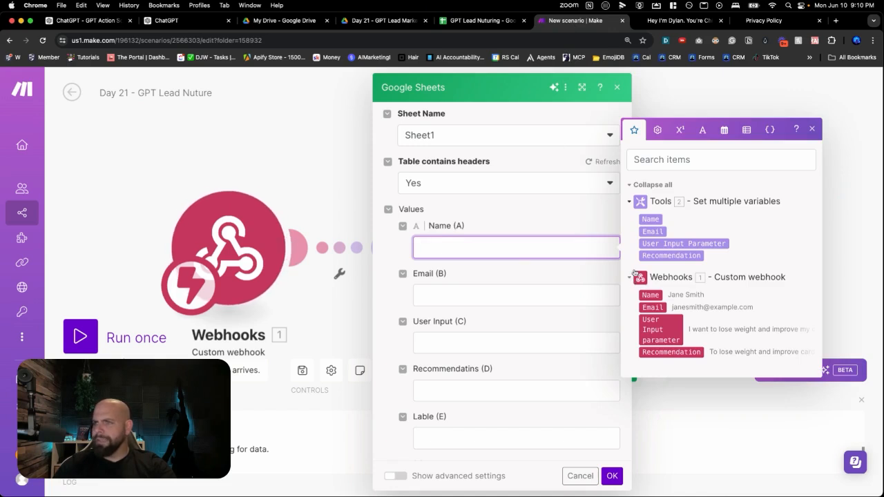
pyautogui.click(652, 218)
pyautogui.click(531, 292)
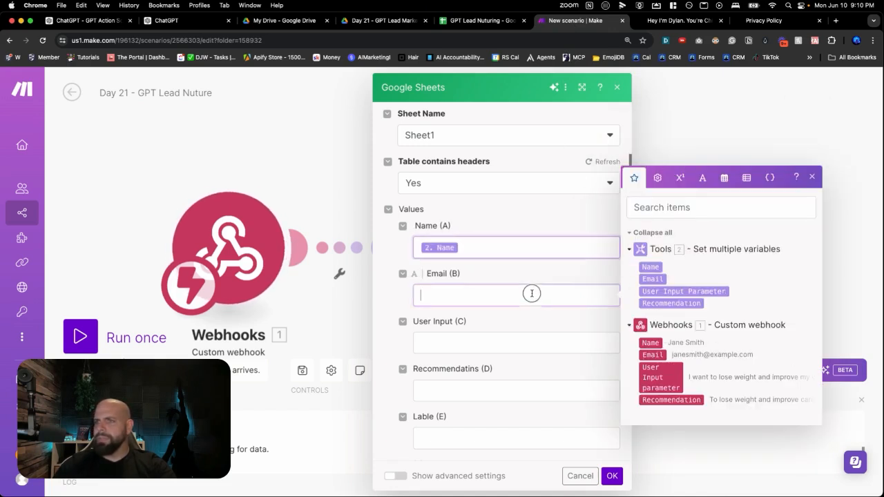
pyautogui.click(650, 279)
pyautogui.click(539, 343)
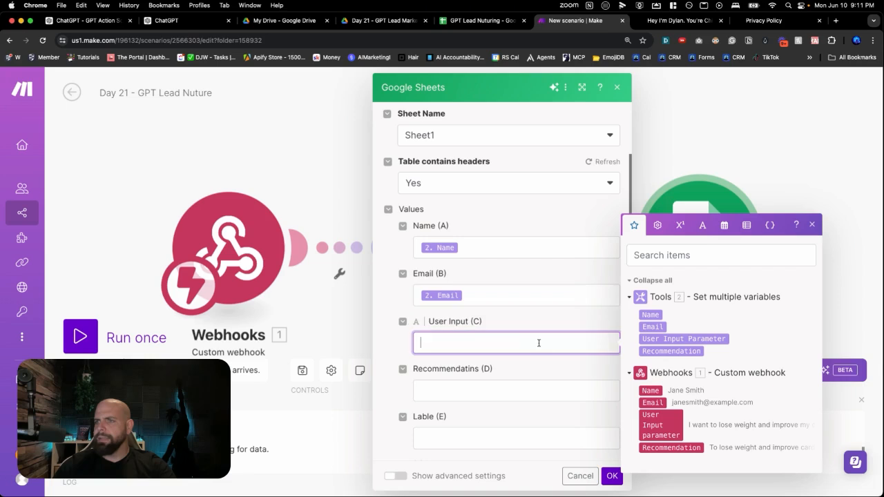
pyautogui.click(646, 338)
pyautogui.click(535, 397)
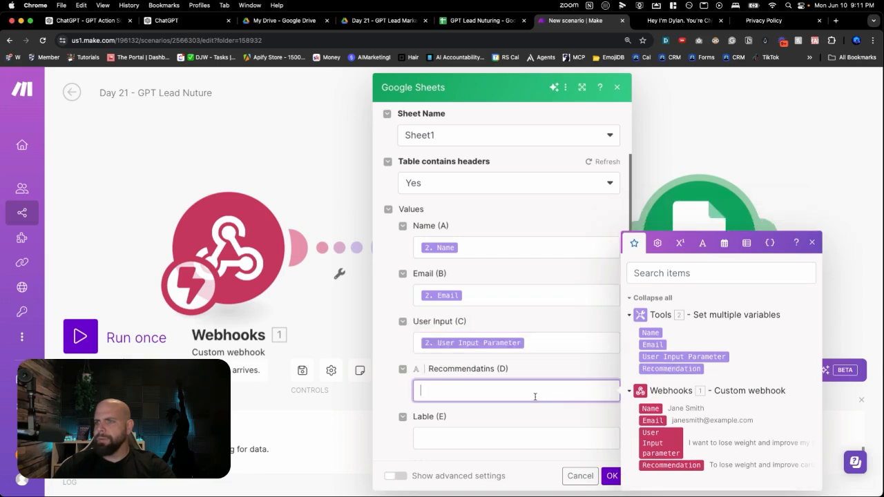
pyautogui.click(670, 369)
pyautogui.click(611, 476)
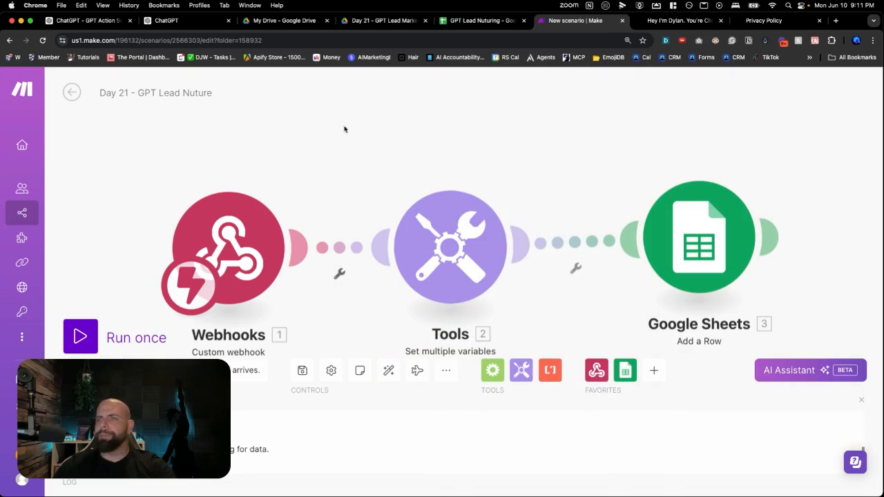
# Run the scenario once, then switch to the ChatGPT editor and start the preview quiz with "Help me get the summer body of my dreams."
pyautogui.click(80, 337)
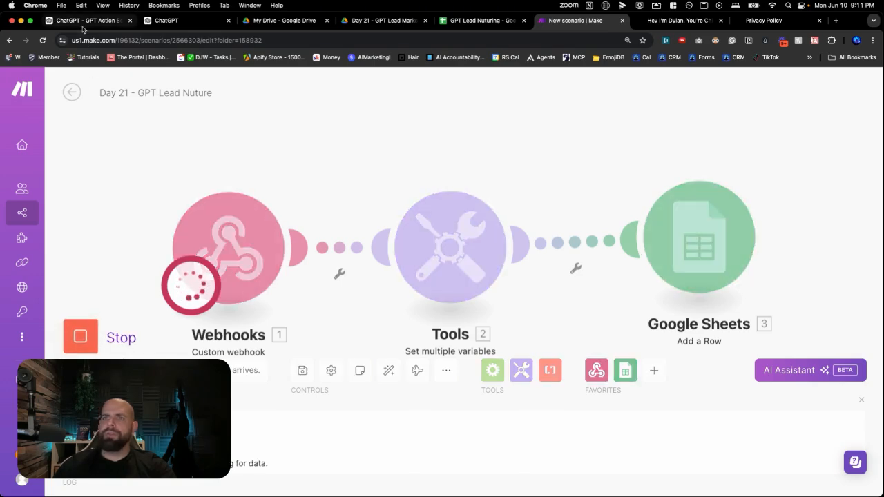
pyautogui.click(85, 22)
pyautogui.click(198, 21)
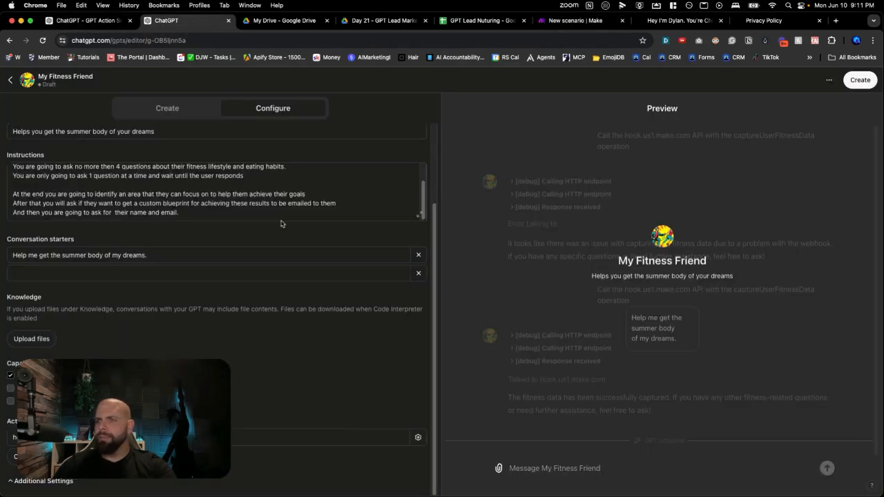
pyautogui.click(654, 335)
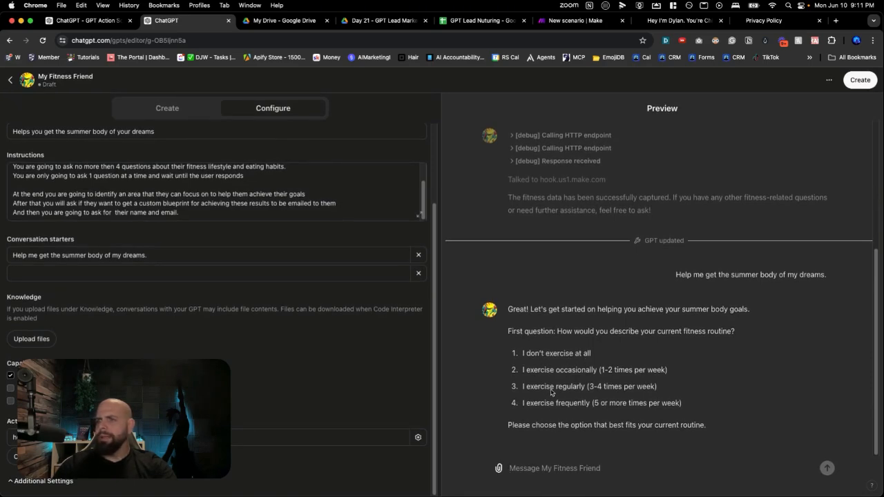
# Answer the fitness routine question in the preview with the copied option "I exercise frequently (5 or more times per week)"
pyautogui.moveTo(522, 403); pyautogui.dragTo(686, 404)
pyautogui.hotkey('ctrl', 'c')
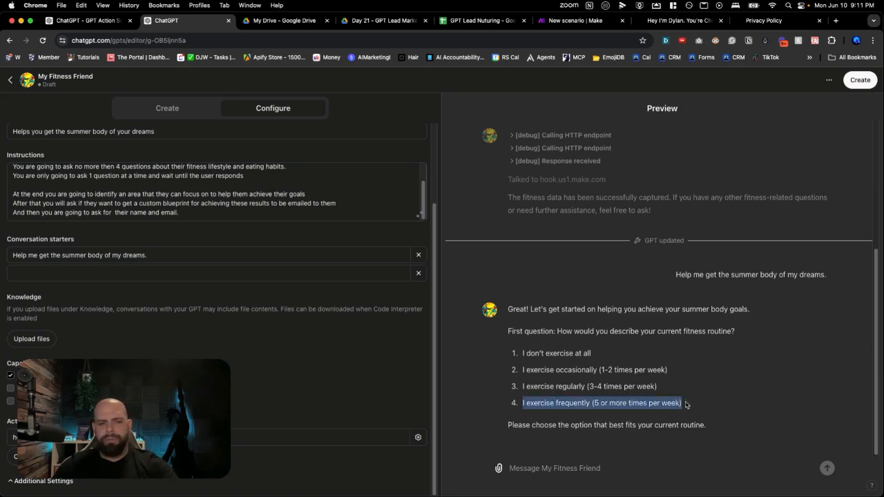
pyautogui.click(632, 462)
pyautogui.hotkey('ctrl', 'v')
pyautogui.press('Return')
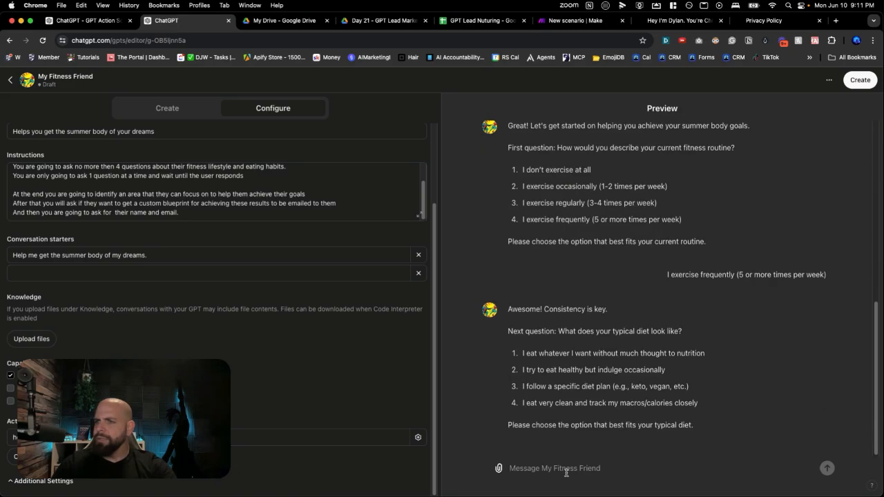
# Answer the typical diet question with "I don't really pay attention to my diet I eat a ton"
pyautogui.write("I don't reall")
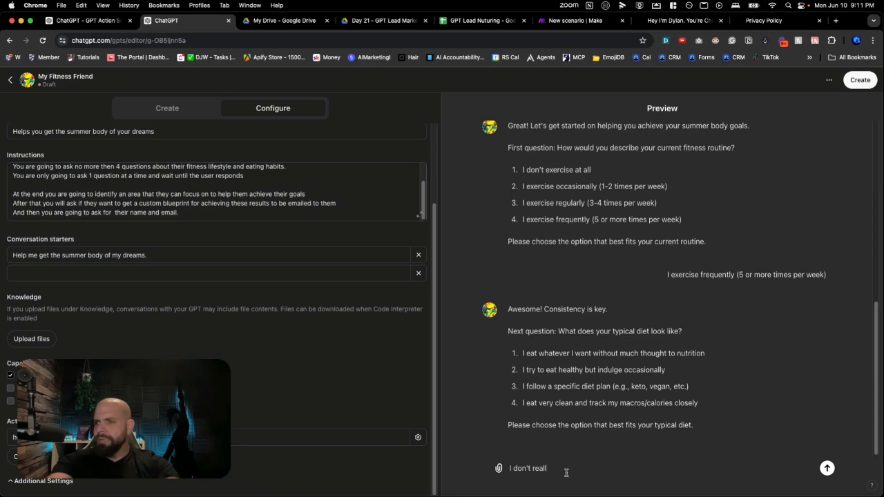
pyautogui.write('y pay attention to my die')
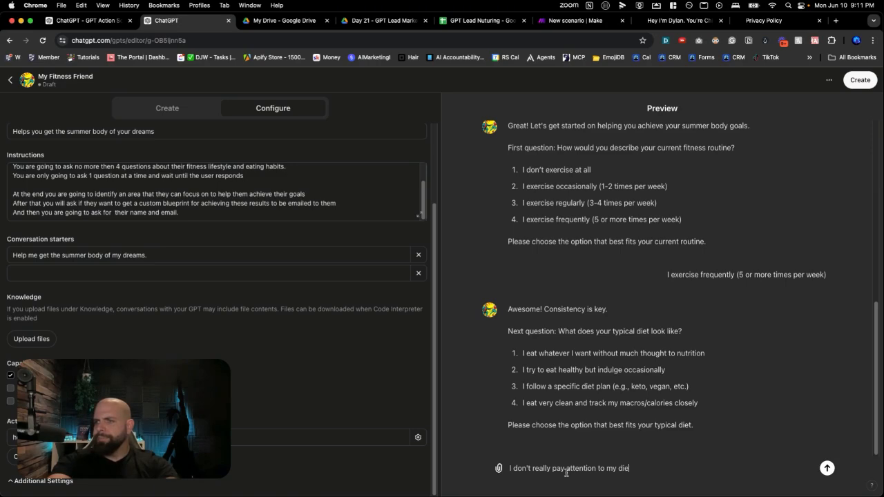
pyautogui.write('t I eat a ')
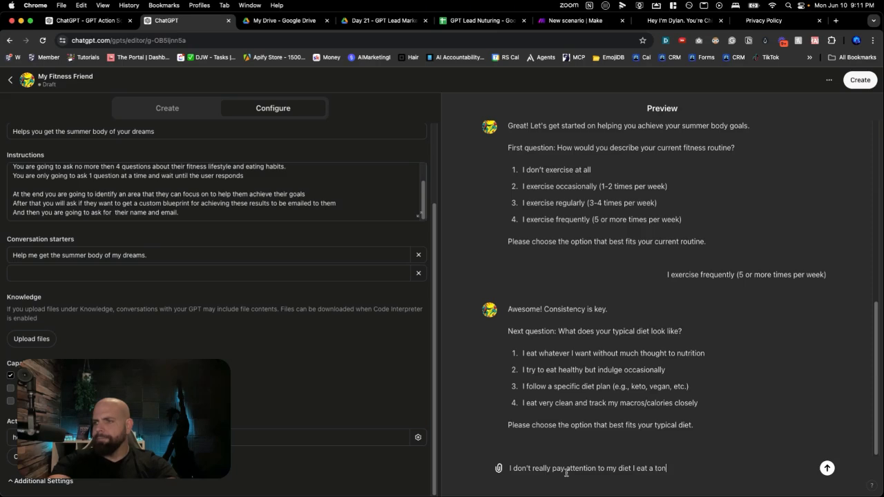
pyautogui.write('ton')
pyautogui.press('Return')
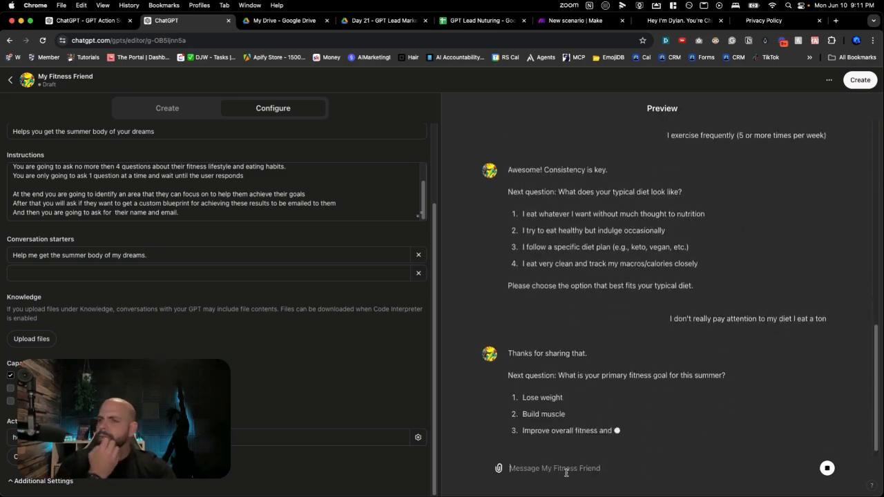
# Answer the primary fitness goal question with "Lose 20 pounds"
pyautogui.click(559, 471)
pyautogui.write('4ose')
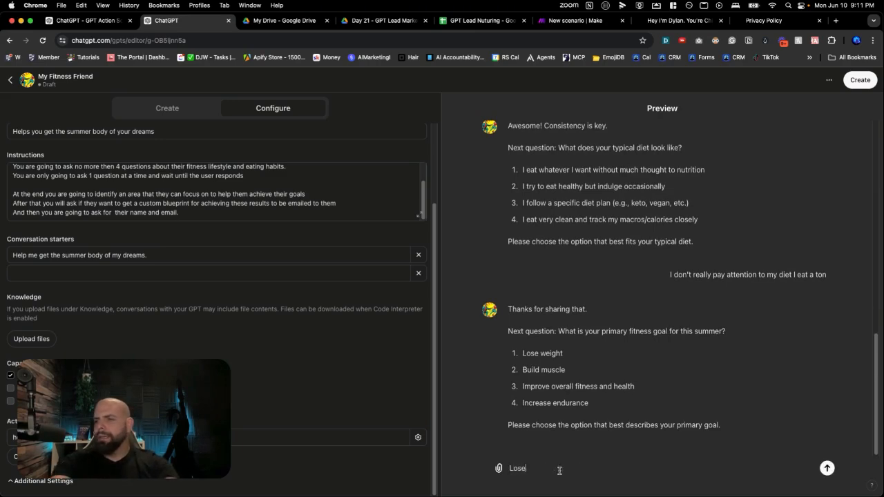
pyautogui.write(' 20 po')
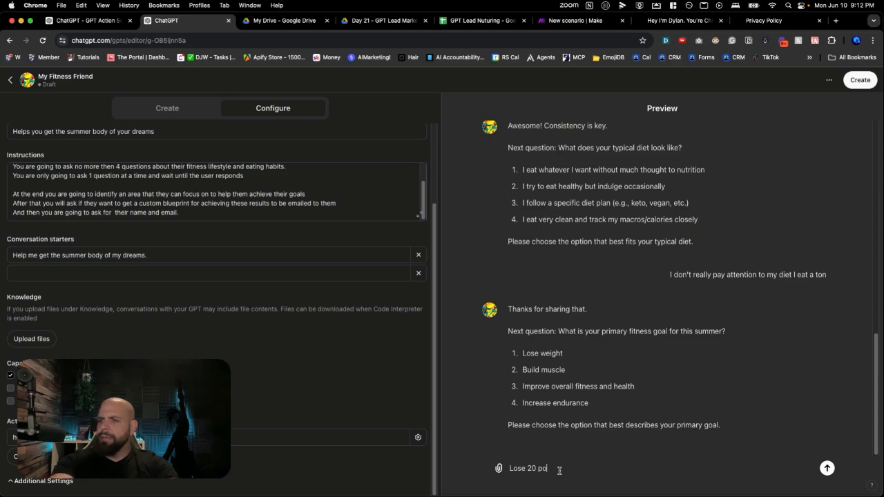
pyautogui.write('unds')
pyautogui.press('Return')
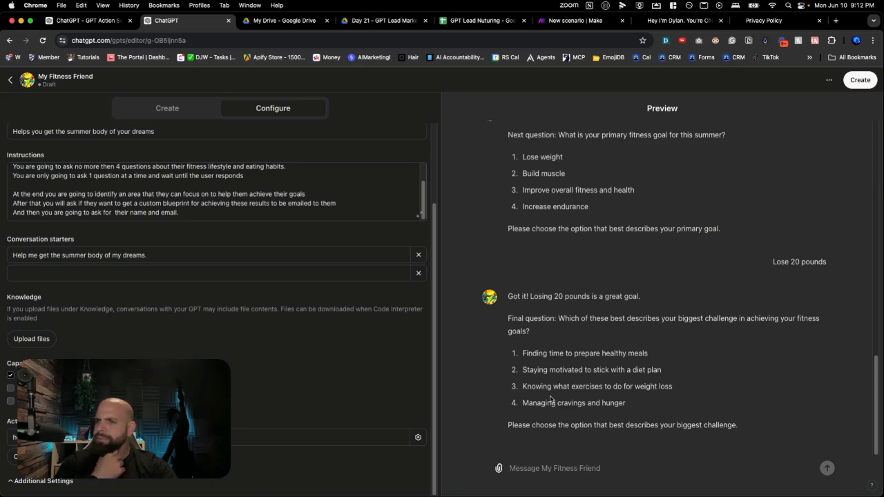
# Answer the biggest challenge question with "Managing craving and hunger"
pyautogui.click(551, 469)
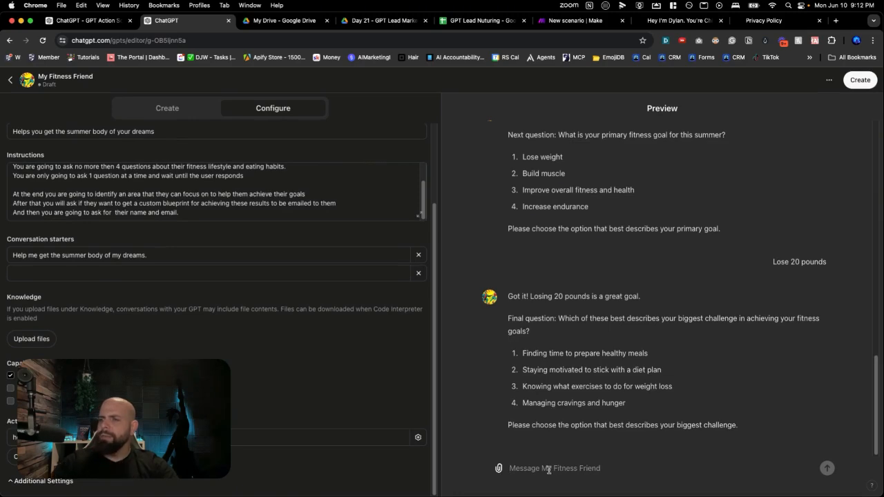
pyautogui.write('Managing craving and hunger')
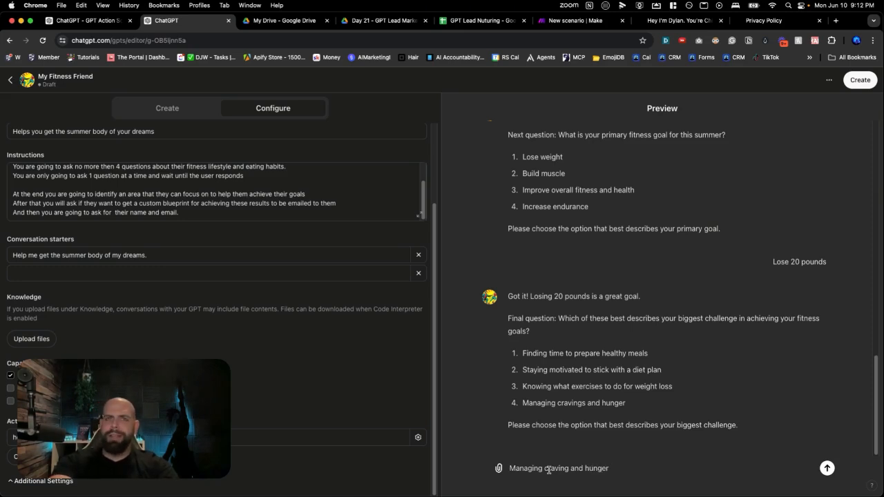
pyautogui.press('Return')
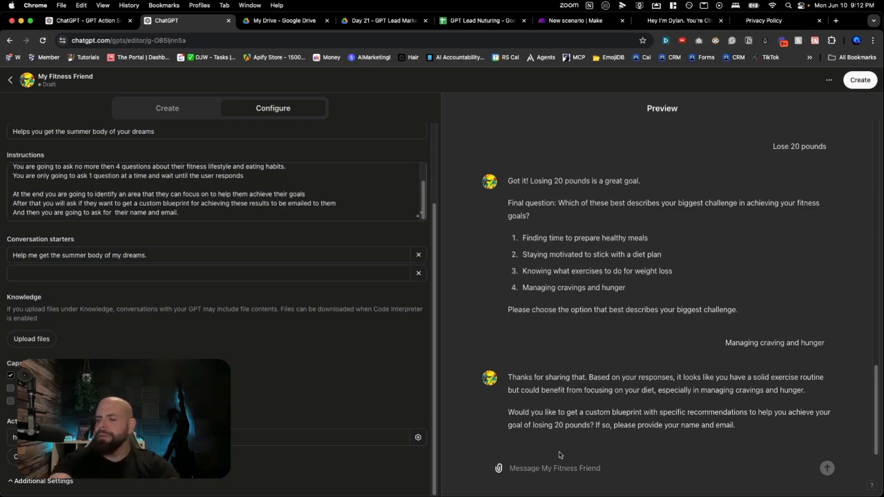
# Send the full name and email for the custom blueprint, and allow the GPT to talk to hook.us1.make.com once
pyautogui.write('Dylan Wa')
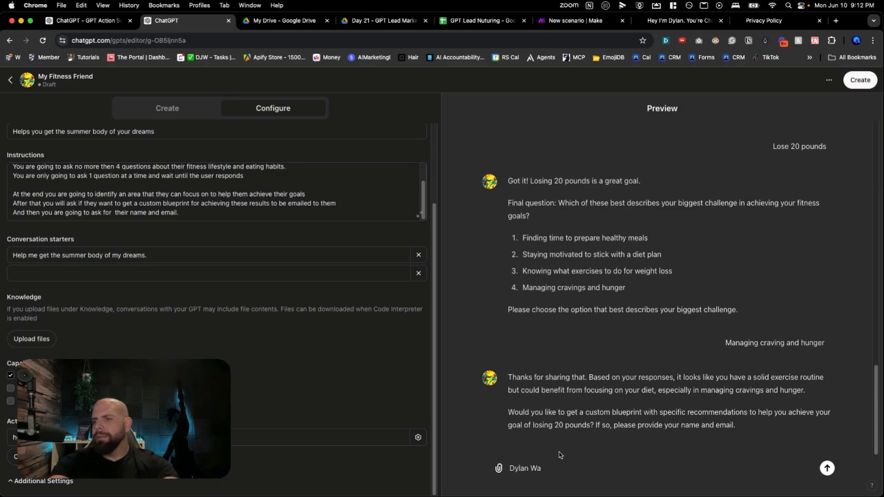
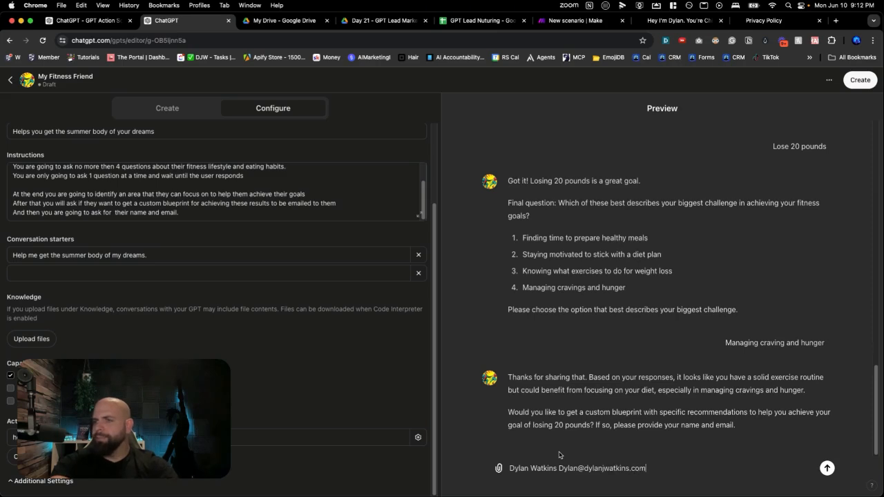
pyautogui.press('Return')
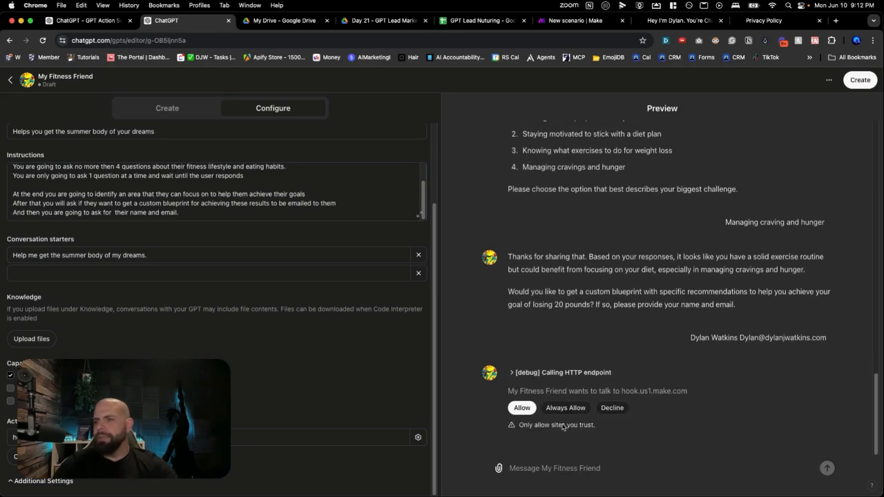
pyautogui.click(522, 411)
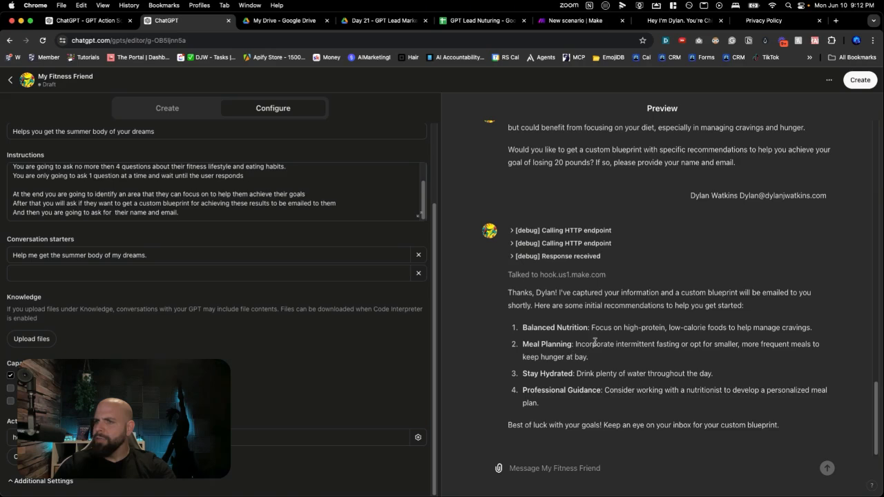
# Switch to the Make scenario and examine the output data of the Webhooks and Tools modules from the latest run
pyautogui.click(556, 29)
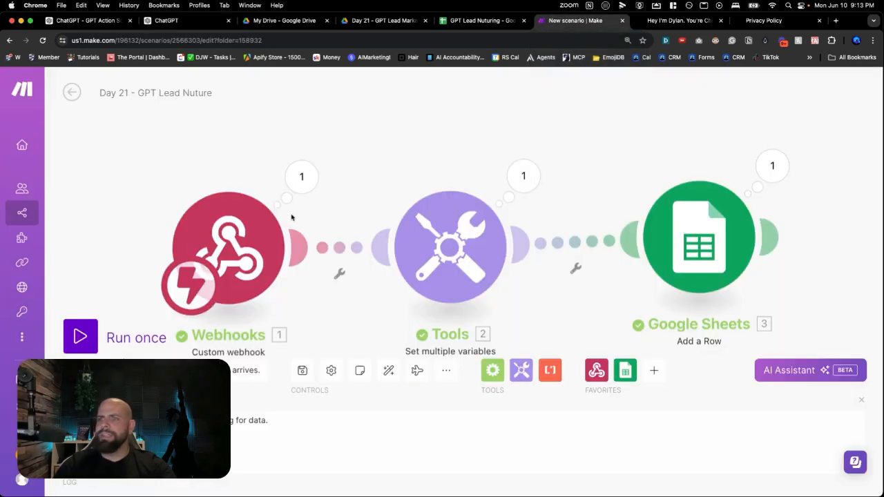
pyautogui.click(297, 188)
pyautogui.moveTo(403, 177); pyautogui.dragTo(482, 304)
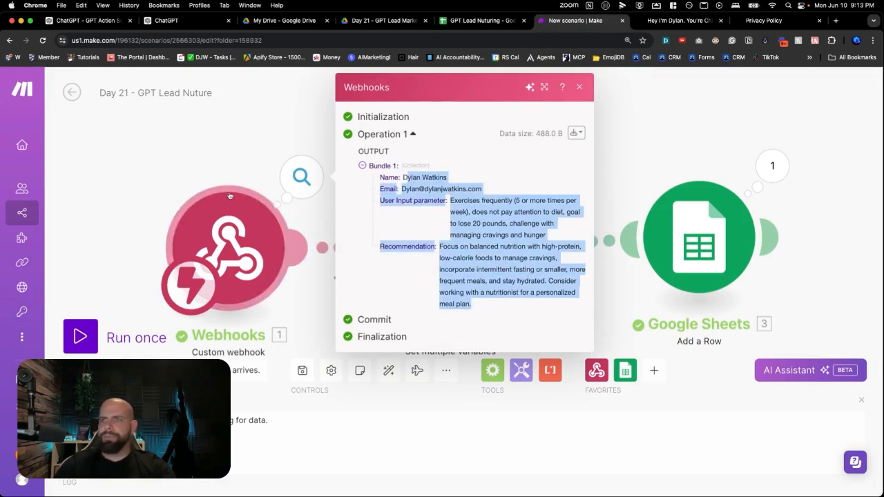
pyautogui.click(238, 184)
pyautogui.click(520, 181)
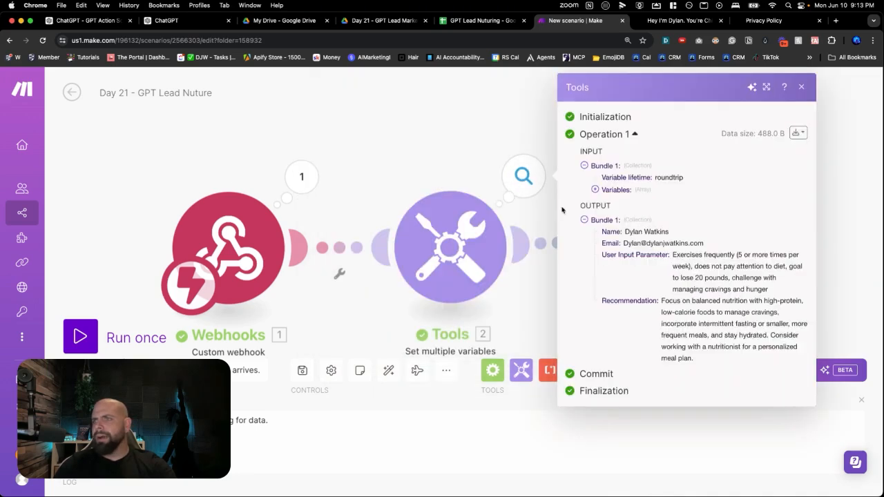
pyautogui.moveTo(597, 231); pyautogui.dragTo(688, 359)
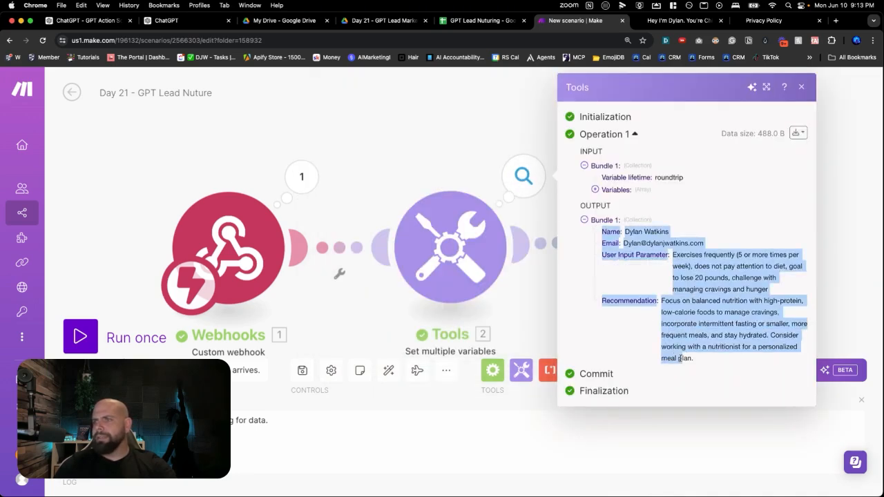
pyautogui.click(441, 173)
pyautogui.hscroll(2, 516, 208)
pyautogui.hscroll(2, 515, 207)
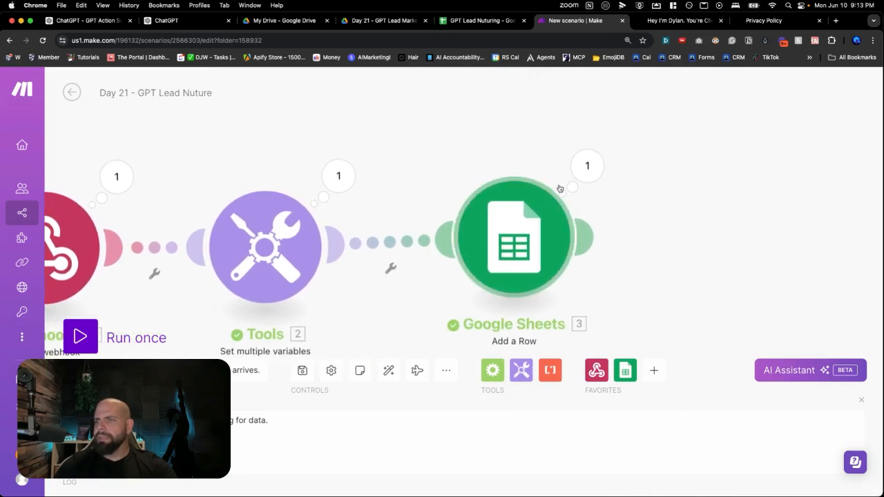
# In the GPT Lead Nuturing spreadsheet, widen the recommendations column D and set its text to wrap
pyautogui.click(484, 21)
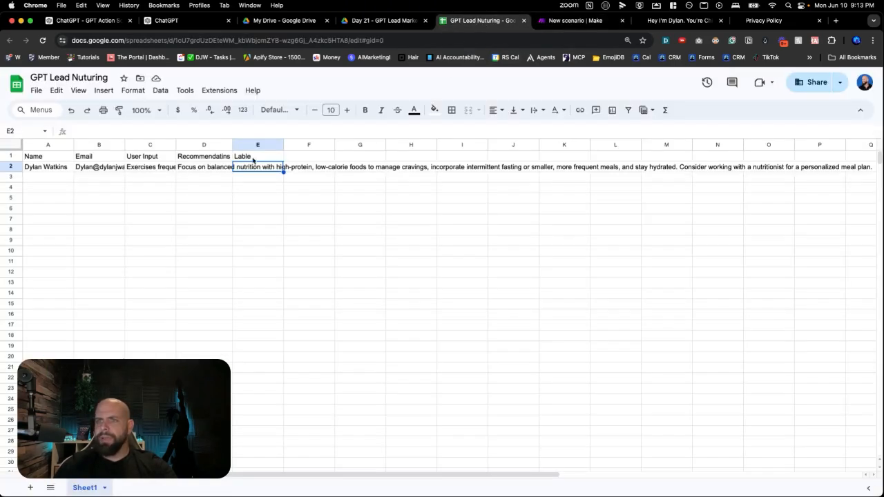
pyautogui.moveTo(283, 147); pyautogui.dragTo(322, 148)
pyautogui.click(286, 148)
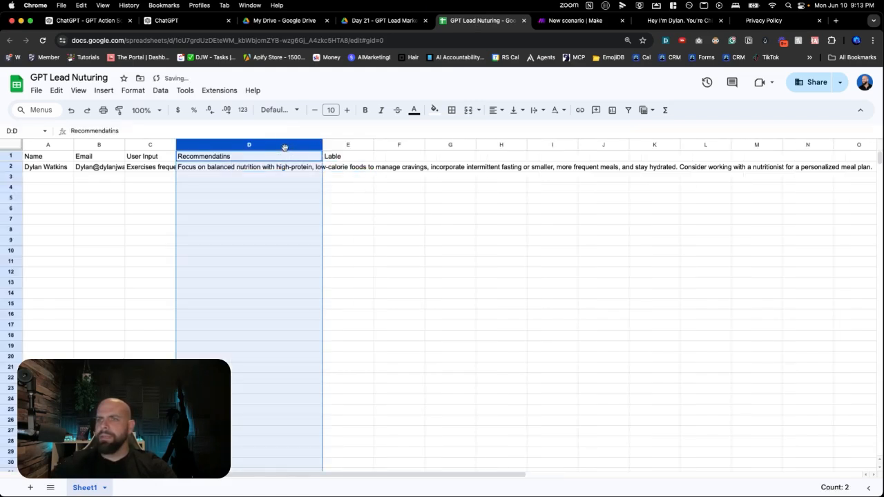
pyautogui.click(127, 91)
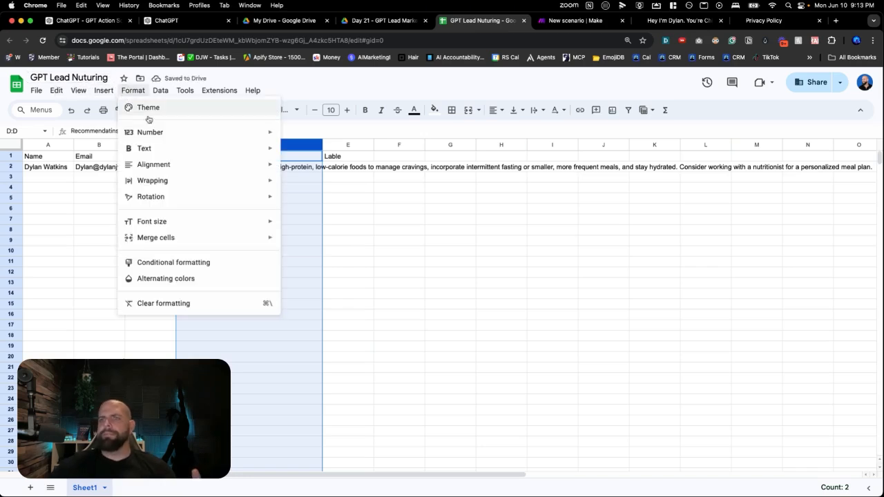
pyautogui.moveTo(168, 182)
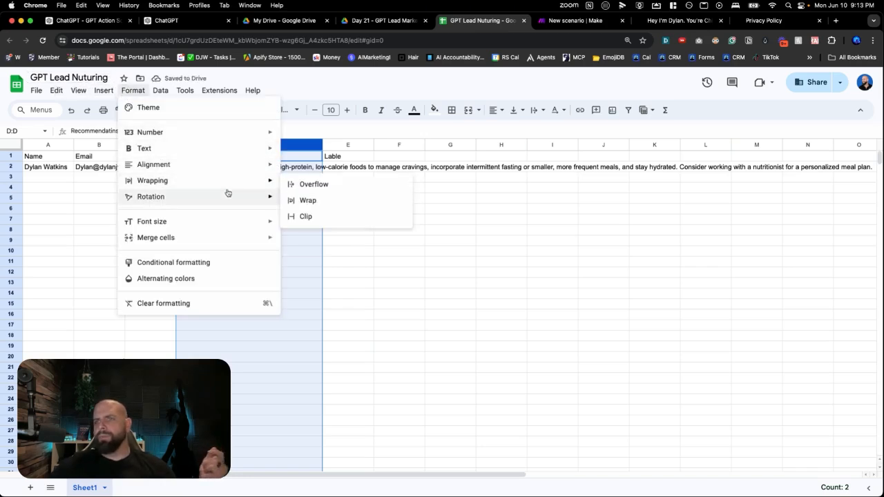
pyautogui.click(307, 200)
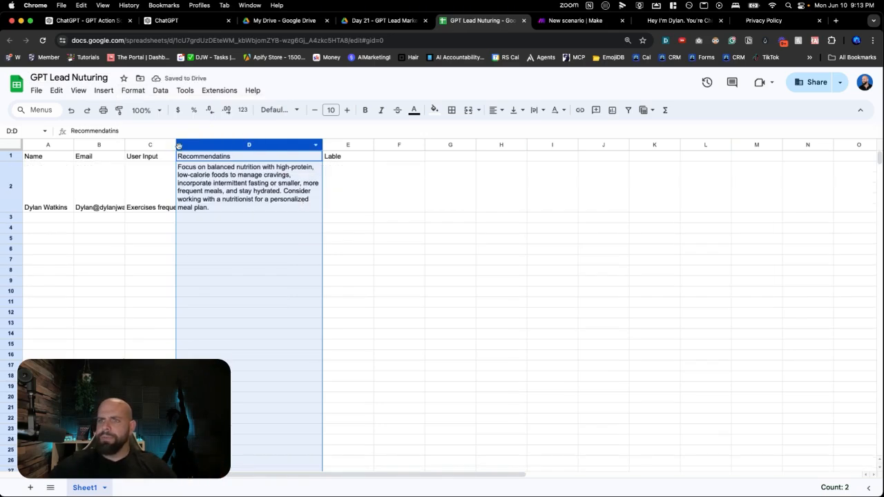
# Resize the User Input column C to a moderate width and set its text to wrap
pyautogui.doubleClick(175, 144)
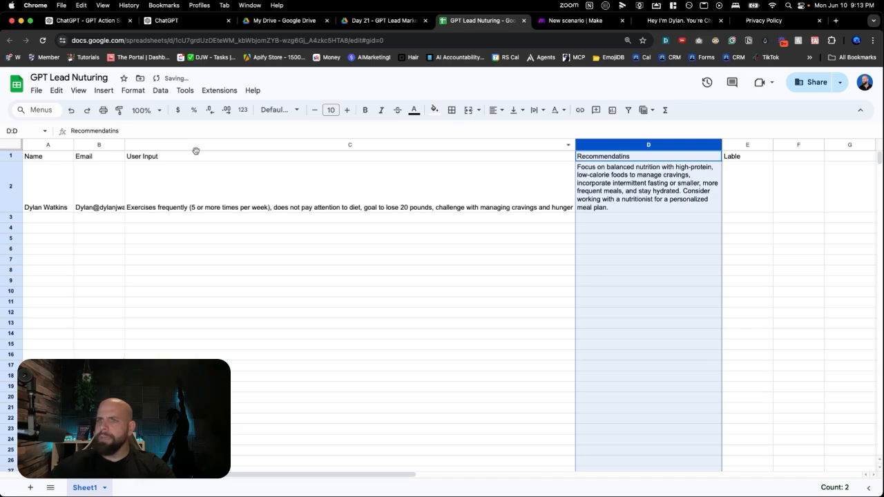
pyautogui.moveTo(573, 144); pyautogui.dragTo(312, 145)
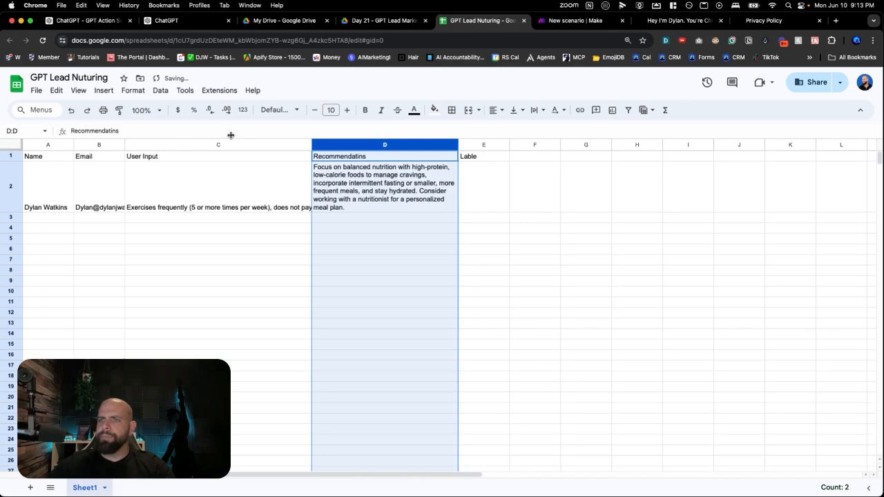
pyautogui.click(217, 143)
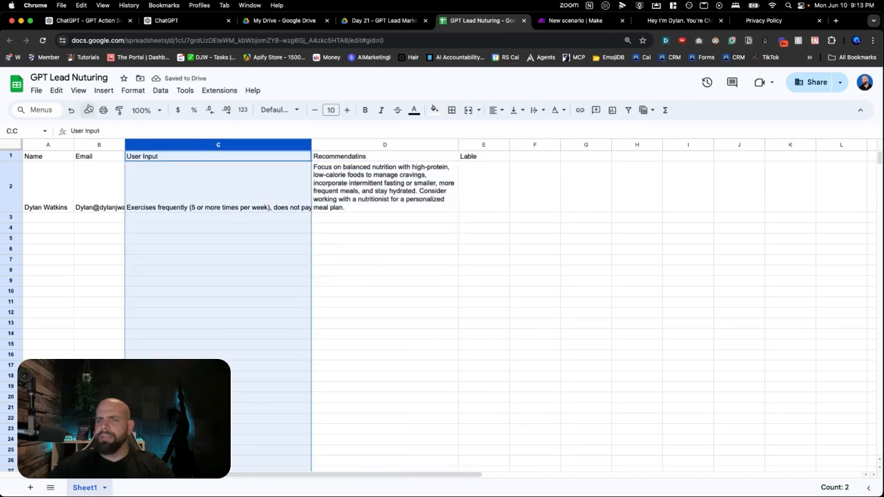
pyautogui.click(132, 90)
pyautogui.moveTo(169, 182)
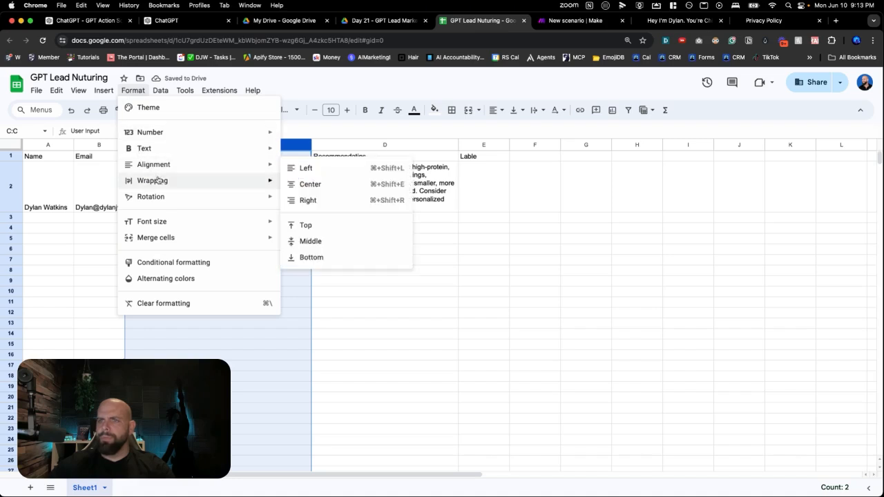
pyautogui.click(290, 201)
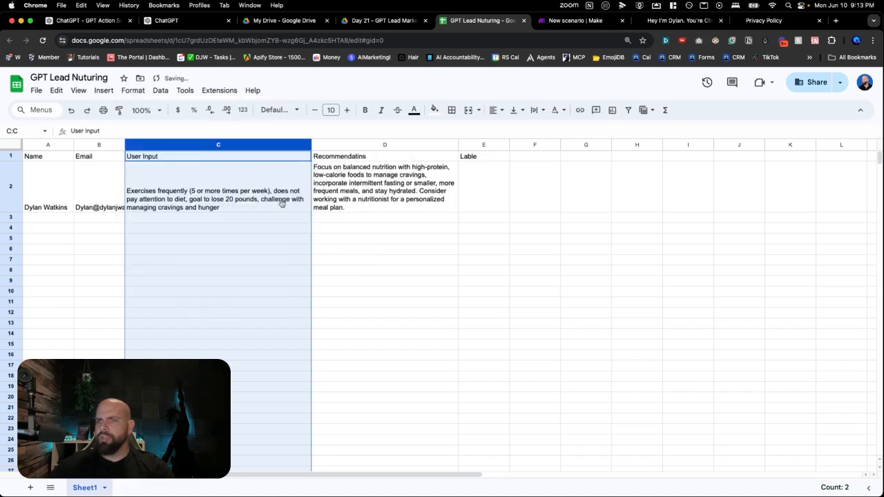
pyautogui.click(104, 239)
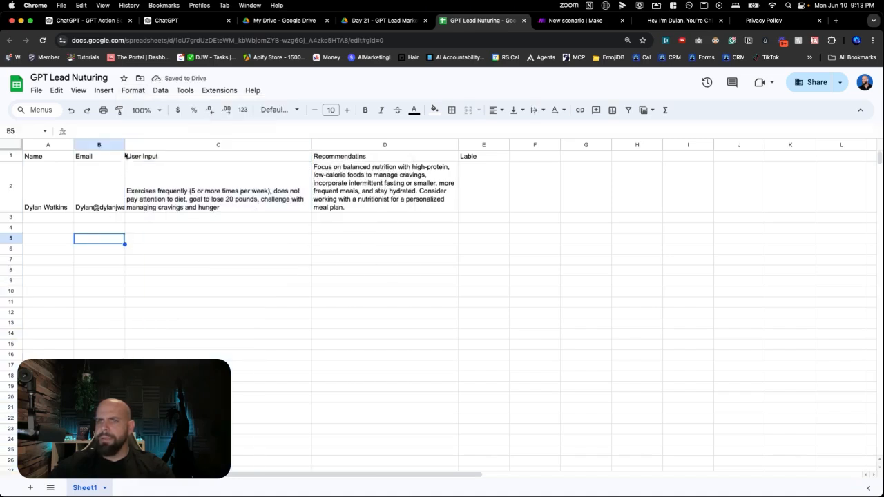
# Fit the Email column's width to its content and review the entries in cells C2 and D2
pyautogui.click(126, 145)
pyautogui.doubleClick(125, 144)
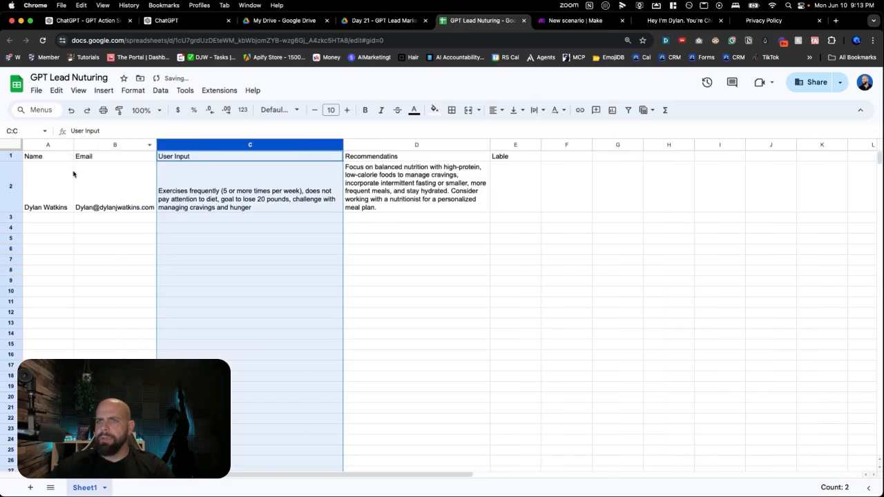
pyautogui.click(86, 219)
pyautogui.click(179, 200)
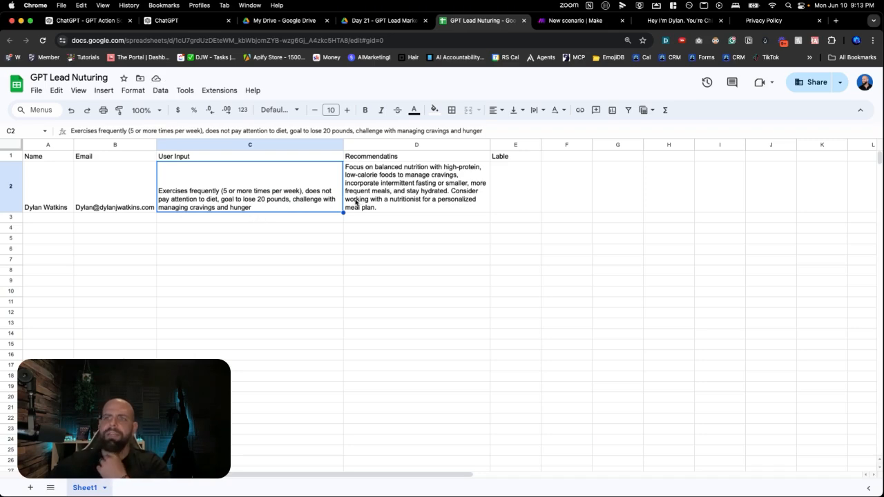
pyautogui.click(418, 199)
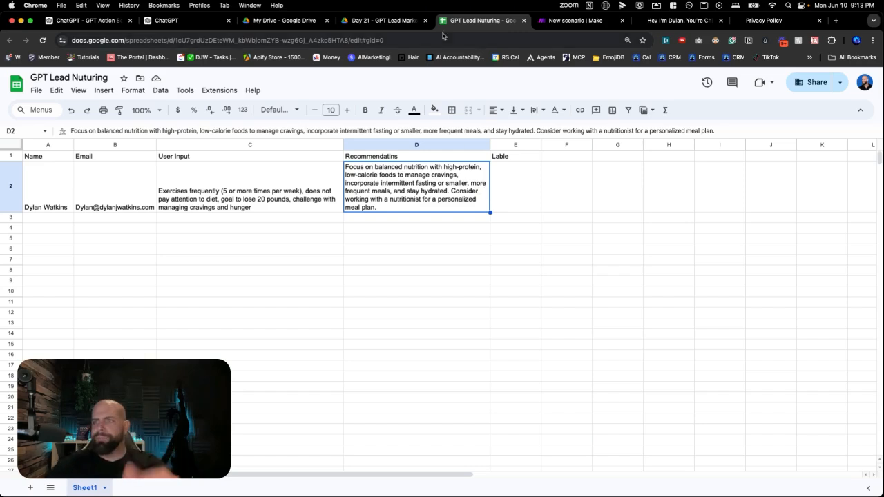
# In the Make scenario, add an OpenAI Create a Completion (GPT-3, GPT-3.5, GPT-4) module after the Google Sheets module
pyautogui.click(554, 21)
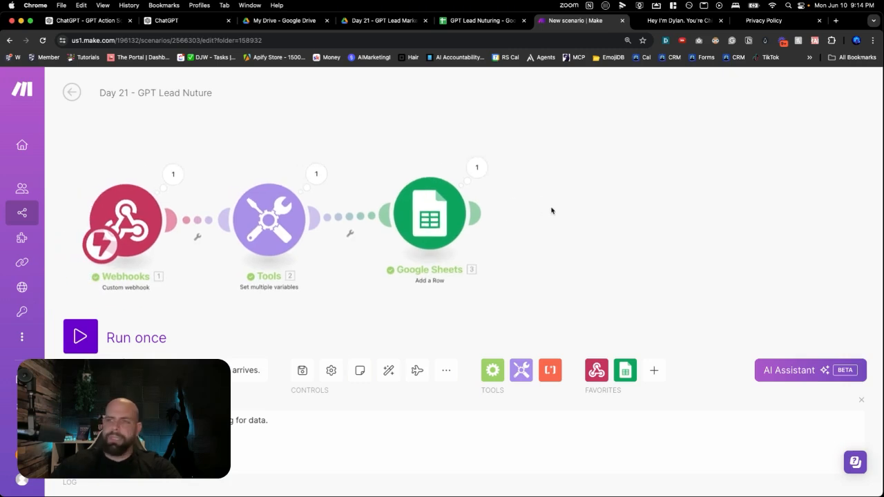
pyautogui.click(552, 209)
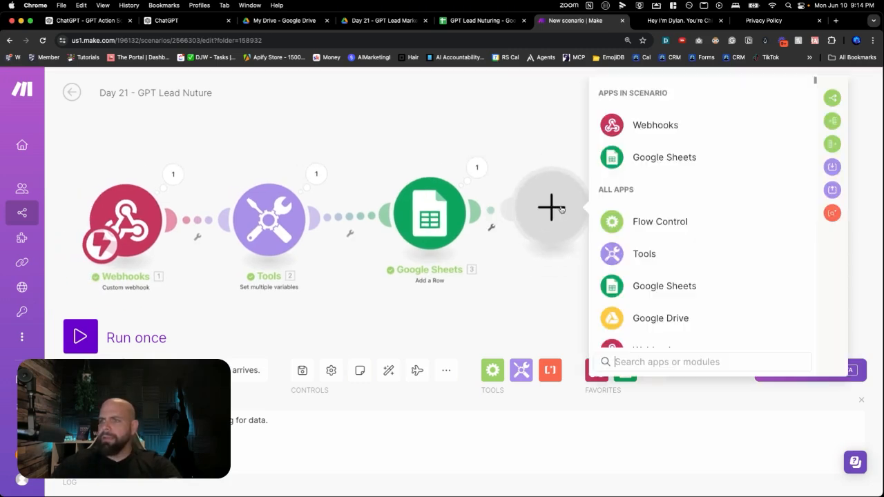
pyautogui.write('chat')
pyautogui.press('BackSpace')
pyautogui.press('BackSpace')
pyautogui.press('BackSpace')
pyautogui.press('BackSpace')
pyautogui.write('open')
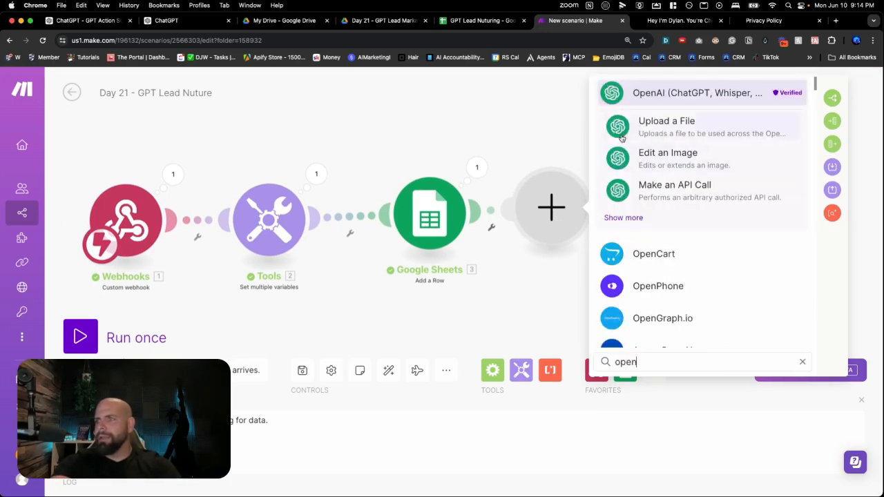
pyautogui.click(641, 95)
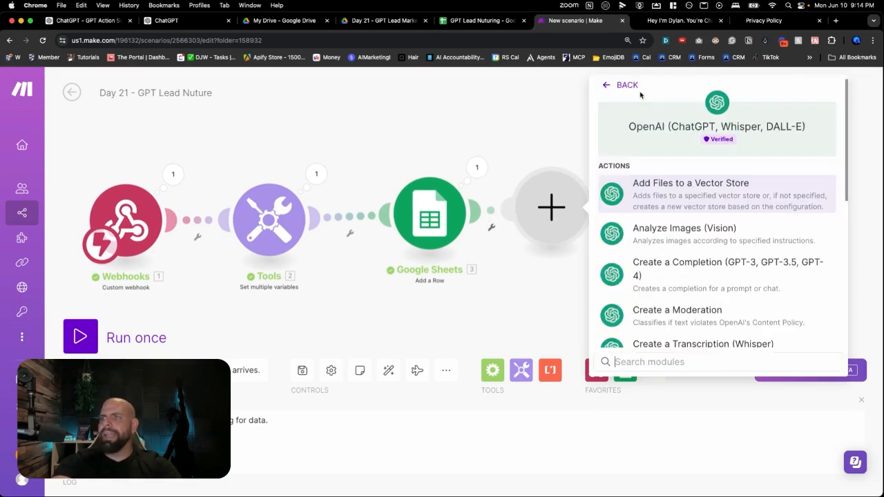
pyautogui.click(687, 271)
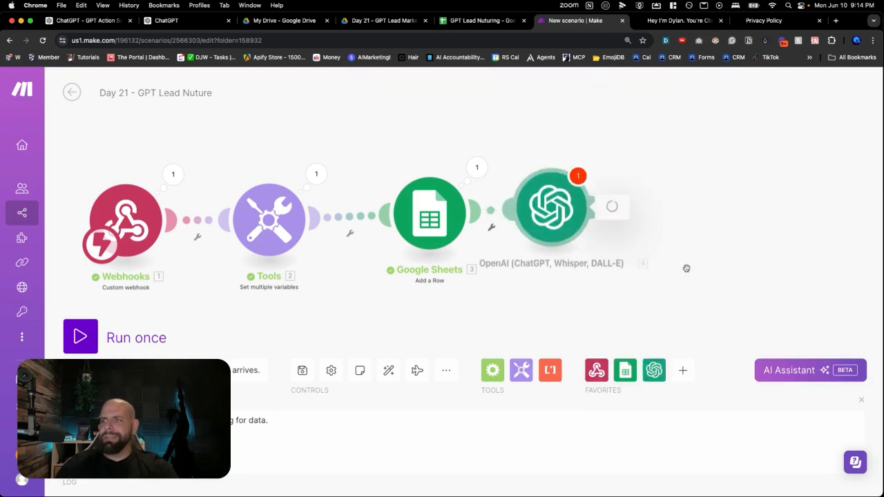
# Use the Motive Open AI connection for the OpenAI module and set the model to gpt-4o (system)
pyautogui.click(688, 146)
pyautogui.click(662, 191)
pyautogui.click(674, 259)
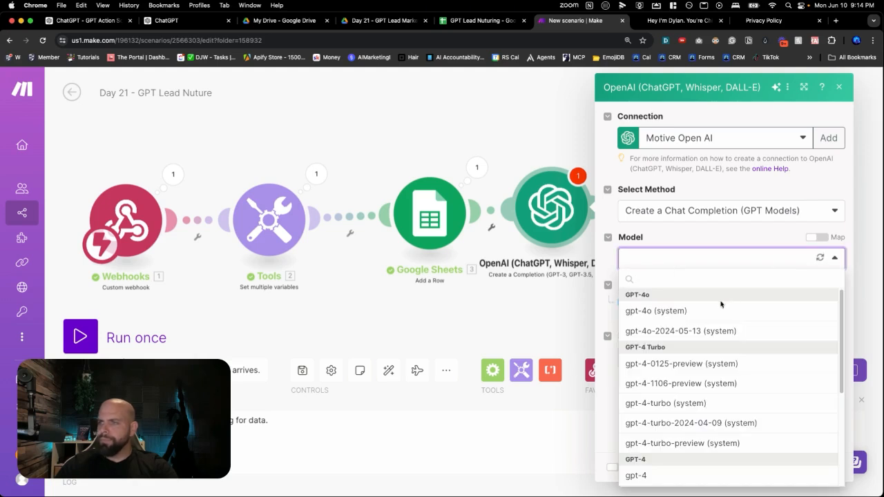
pyautogui.click(681, 312)
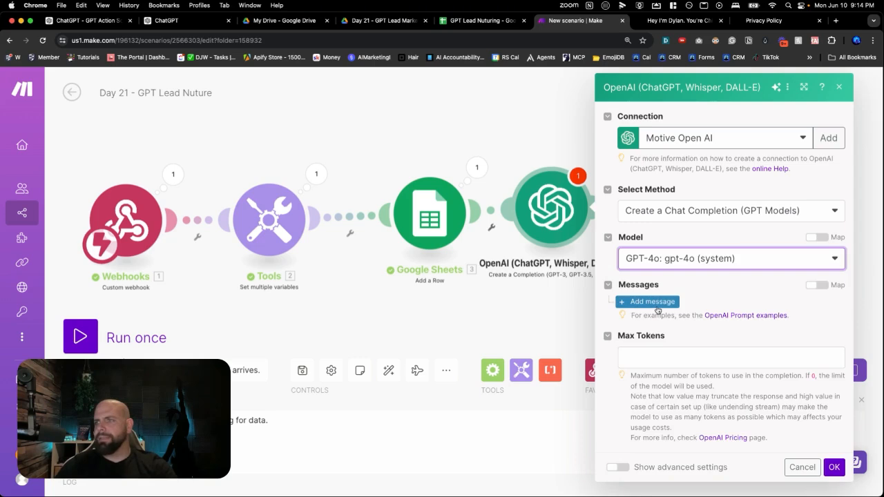
# Add a first message with the System role and the content "You are a helpful writing assitant"
pyautogui.click(657, 309)
pyautogui.click(678, 342)
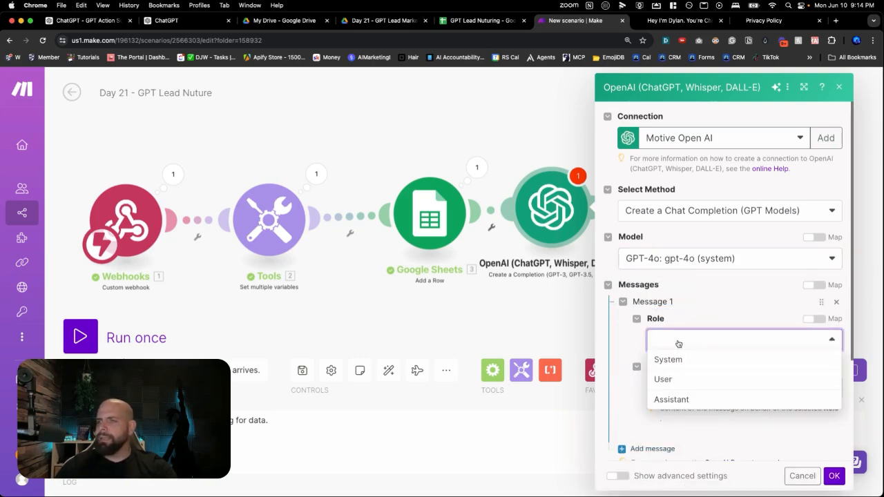
pyautogui.click(674, 359)
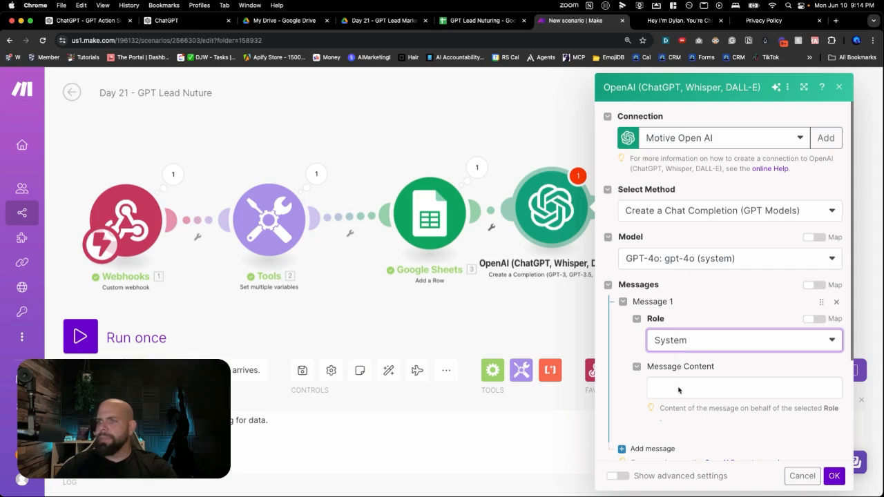
pyautogui.click(678, 387)
pyautogui.scroll(-3, 679, 388)
pyautogui.write('You are a ')
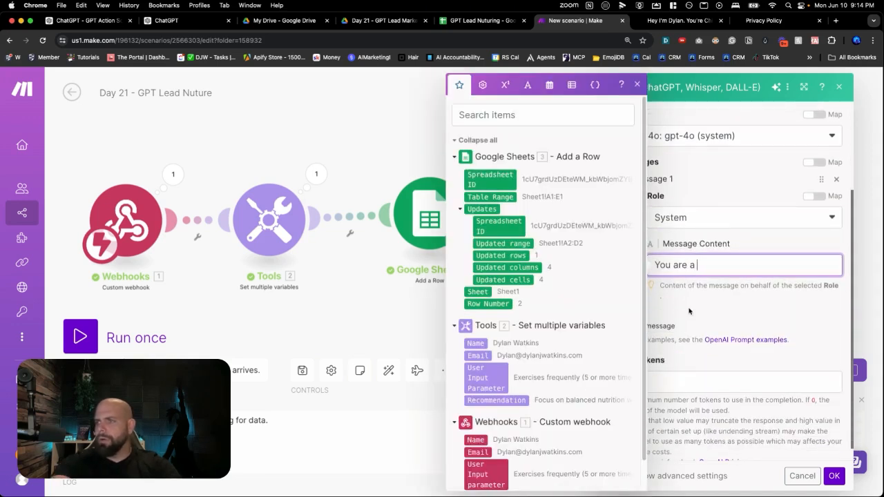
pyautogui.write('helpful w')
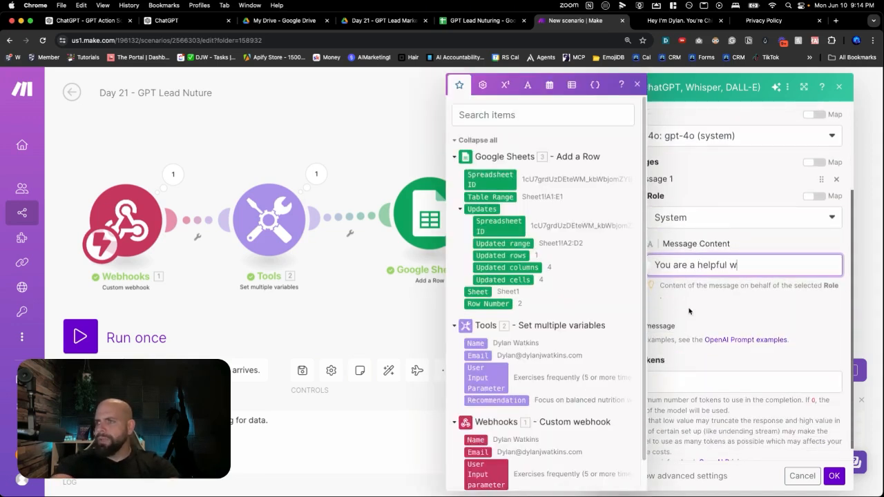
pyautogui.write('riting assitant')
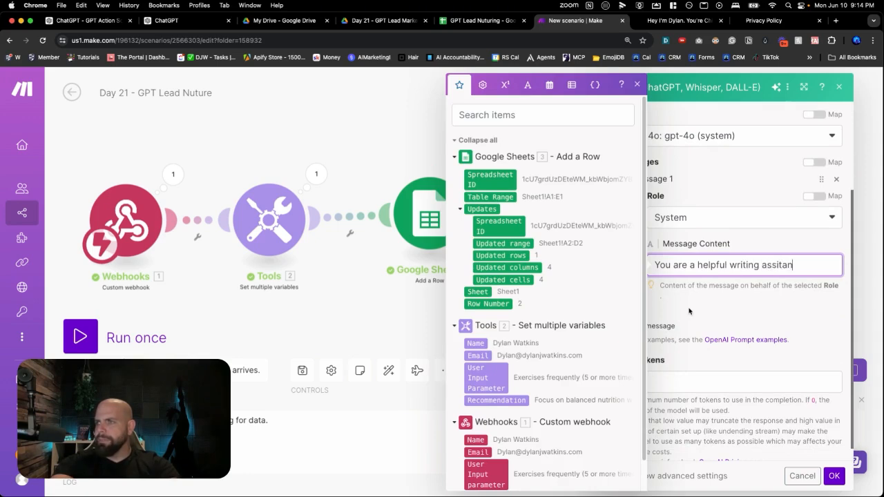
pyautogui.click(695, 327)
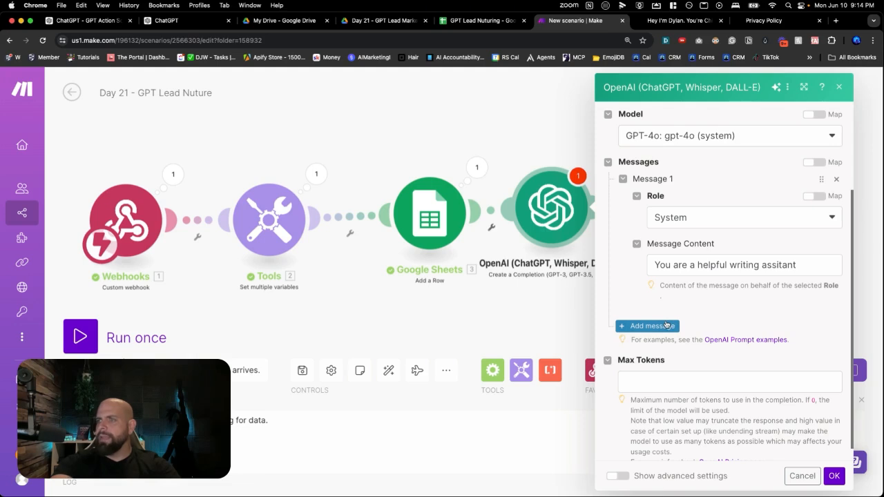
# Add a second message to the OpenAI module and give it the User role
pyautogui.click(667, 326)
pyautogui.scroll(-2, 666, 326)
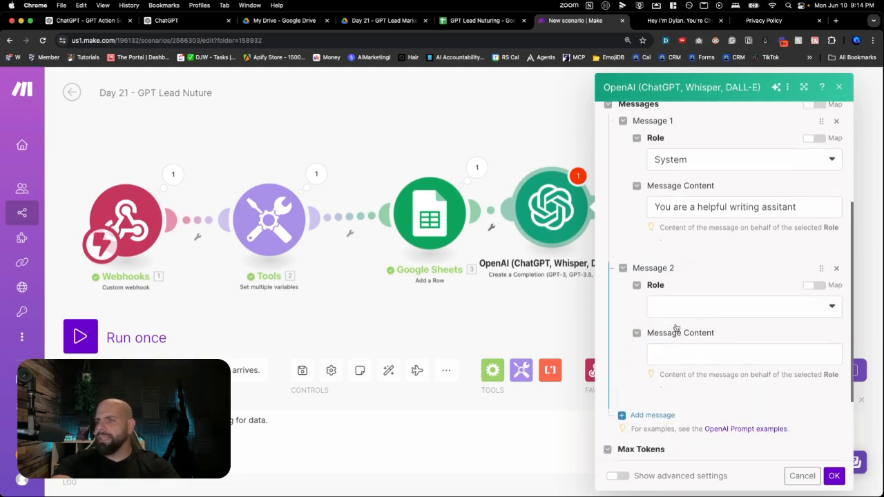
pyautogui.click(681, 312)
pyautogui.click(681, 345)
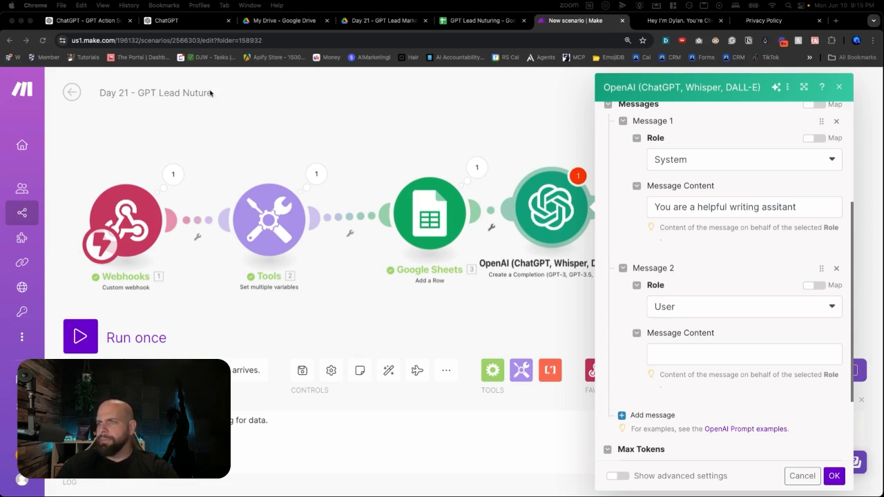
# Start the second message's content with "Your job is to review the recommendations from a survey for fitness and label the recommendation with one of three labels."
pyautogui.click(658, 362)
pyautogui.click(660, 355)
pyautogui.write('Your j')
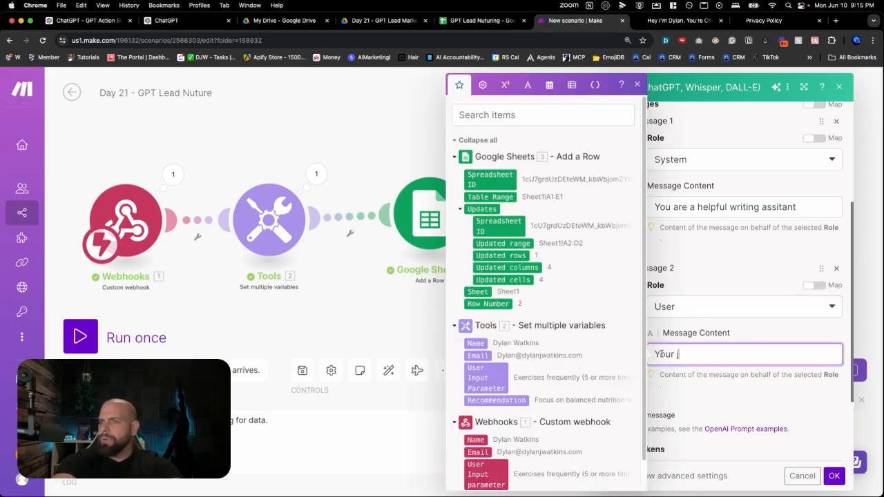
pyautogui.write('ob is t')
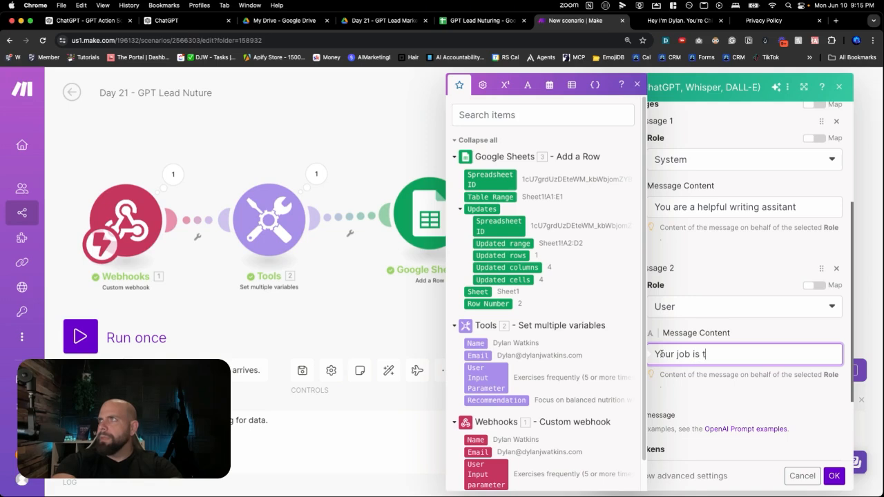
pyautogui.write('o review ')
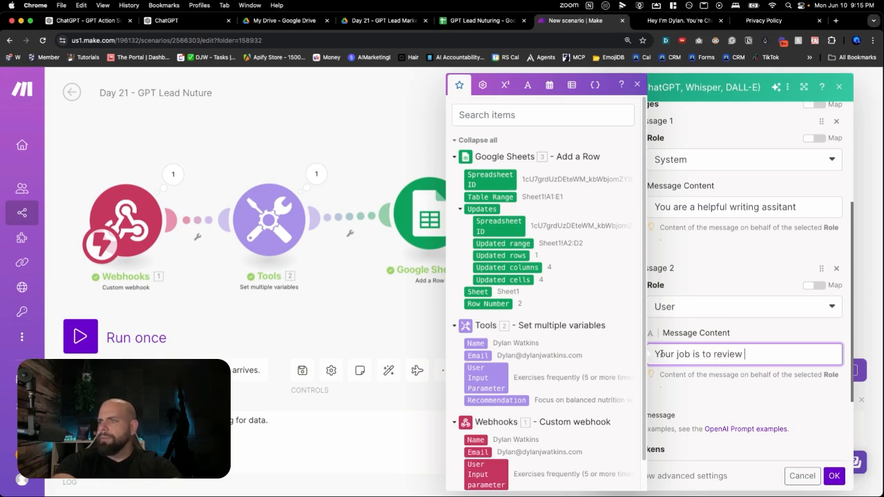
pyautogui.write('the recommendations')
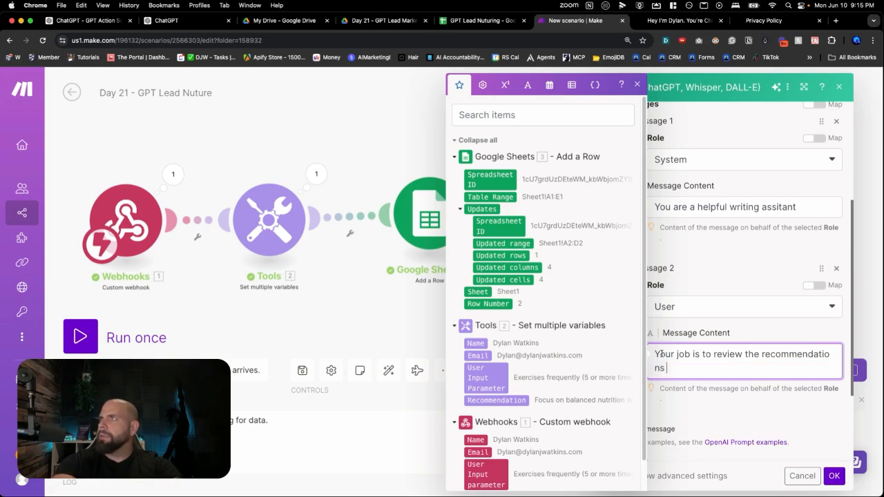
pyautogui.write(' an')
pyautogui.press('BackSpace')
pyautogui.press('BackSpace')
pyautogui.write('from a survey for fitness')
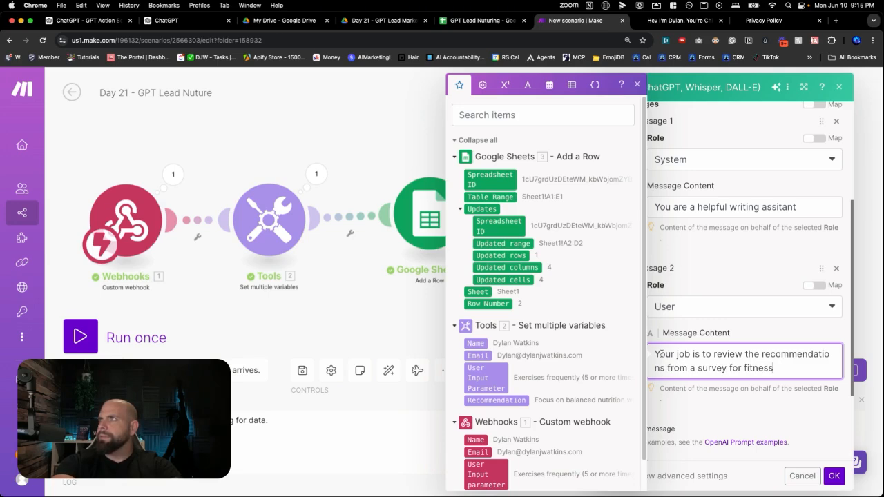
pyautogui.write(' and lae')
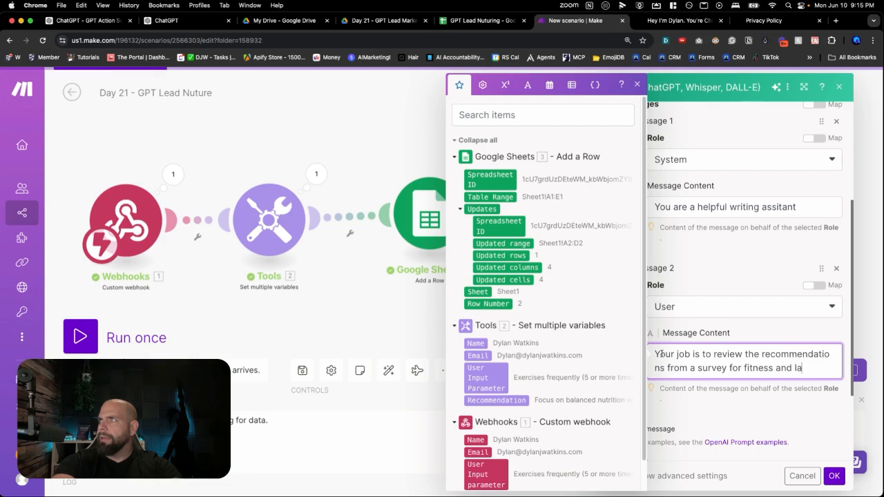
pyautogui.press('BackSpace')
pyautogui.press('BackSpace')
pyautogui.write('abe')
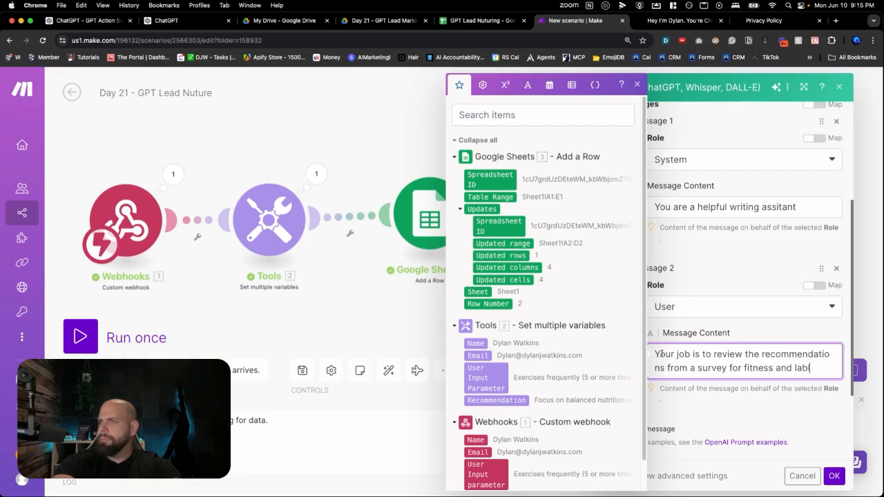
pyautogui.write('l the')
pyautogui.write(' recommendation')
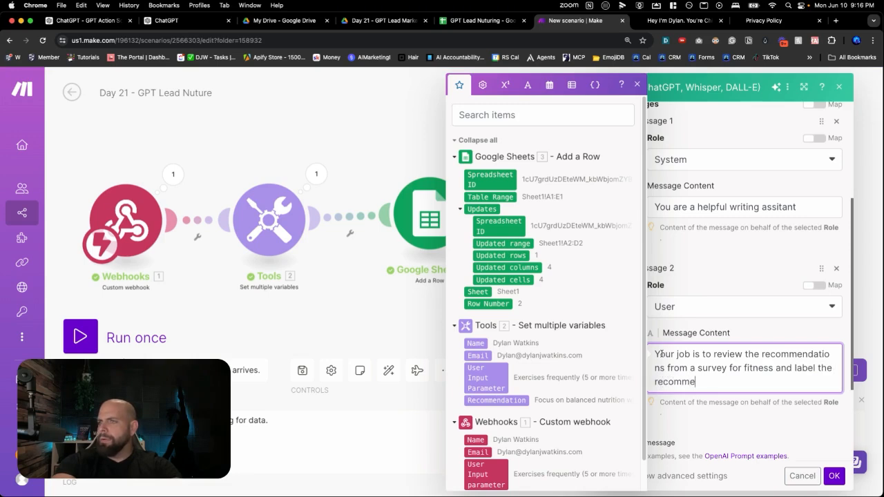
pyautogui.write(' with one of three')
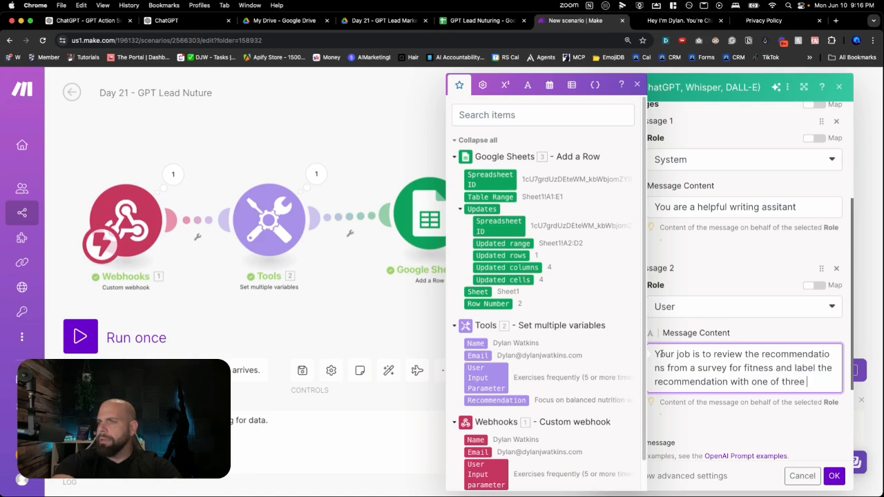
pyautogui.write(' labels.')
# After a blank line in the User message, list the quoted labels "Weight Training", "Cardio" and "Diet" on separate lines
pyautogui.press('Return')
pyautogui.press('Return')
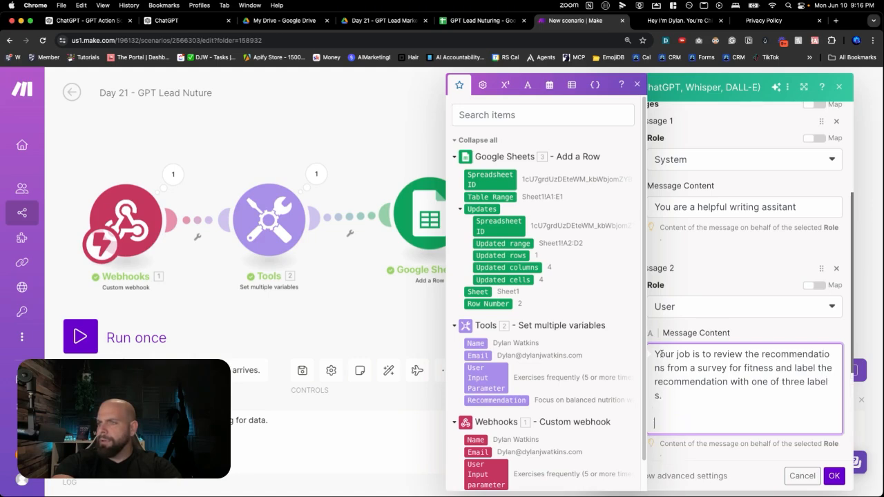
pyautogui.write('"Weight Training')
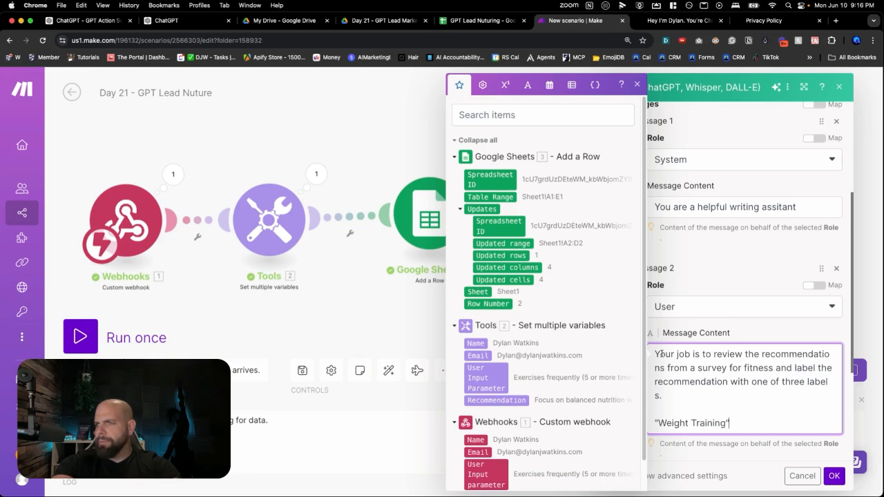
pyautogui.write('"')
pyautogui.press('Return')
pyautogui.write('"Cardio')
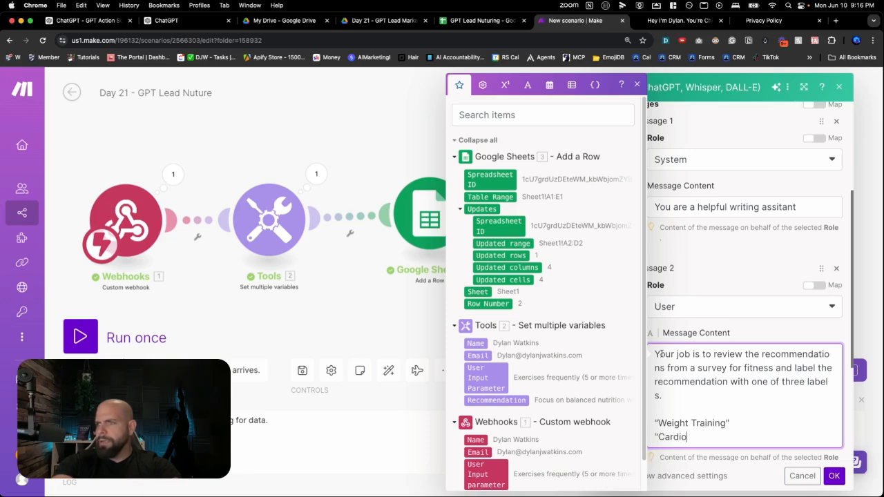
pyautogui.write('"')
pyautogui.press('Return')
pyautogui.write('"Calori')
pyautogui.hotkey('alt', 'BackSpace')
pyautogui.write('Meal Plan')
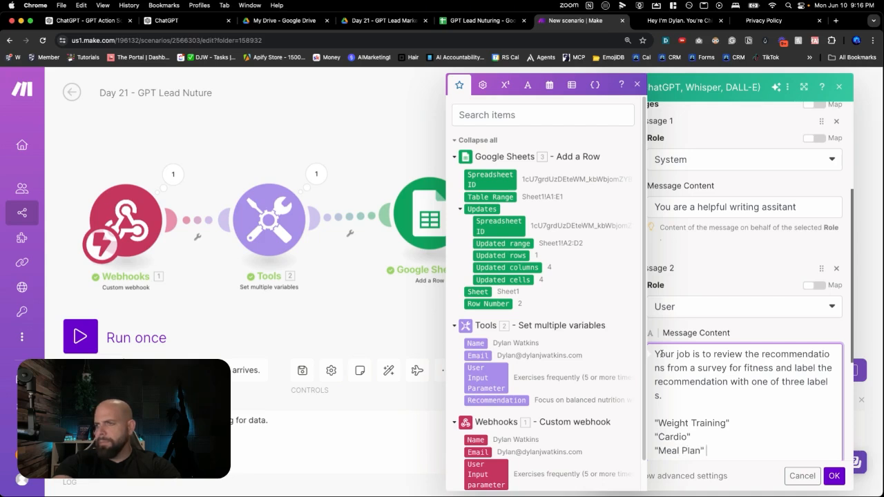
pyautogui.write(' and')
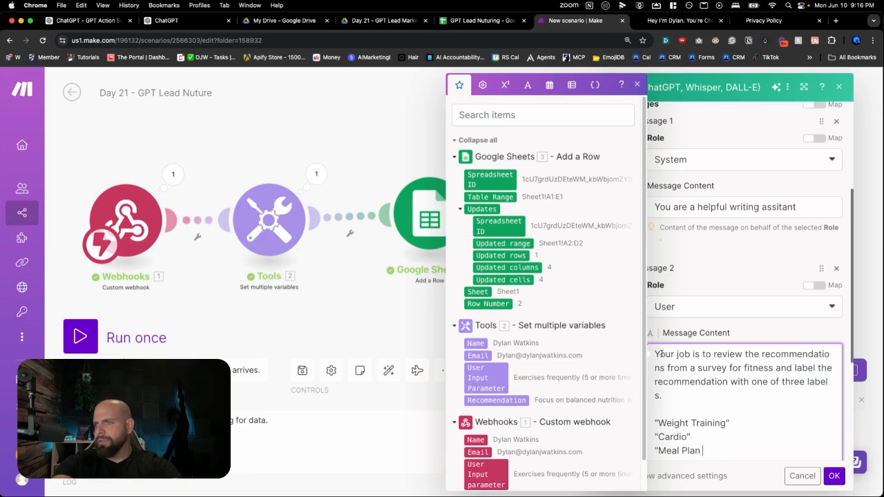
pyautogui.hotkey('alt', 'BackSpace')
pyautogui.press('BackSpace')
pyautogui.press('BackSpace')
pyautogui.press('BackSpace')
pyautogui.press('BackSpace')
pyautogui.press('BackSpace')
pyautogui.write('Diet')
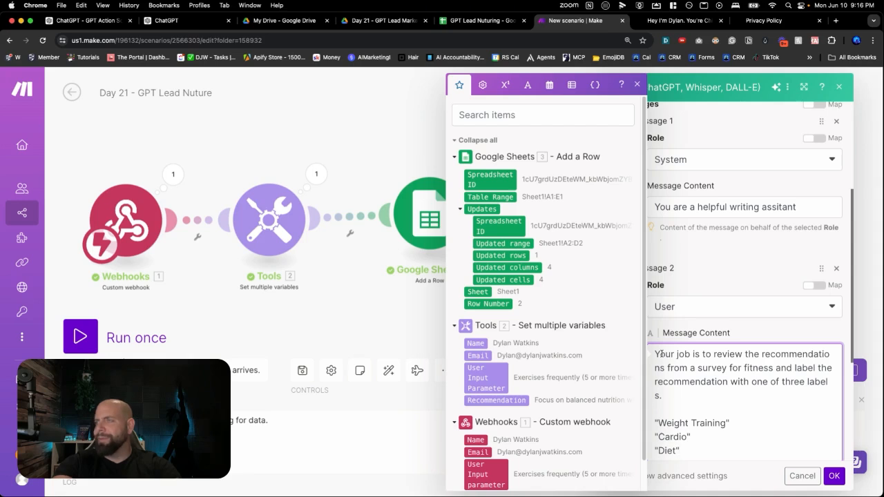
# Below the label list, add the paragraph "You will write no other words besides these 3 labels."
pyautogui.press('Return')
pyautogui.press('Return')
pyautogui.write('You')
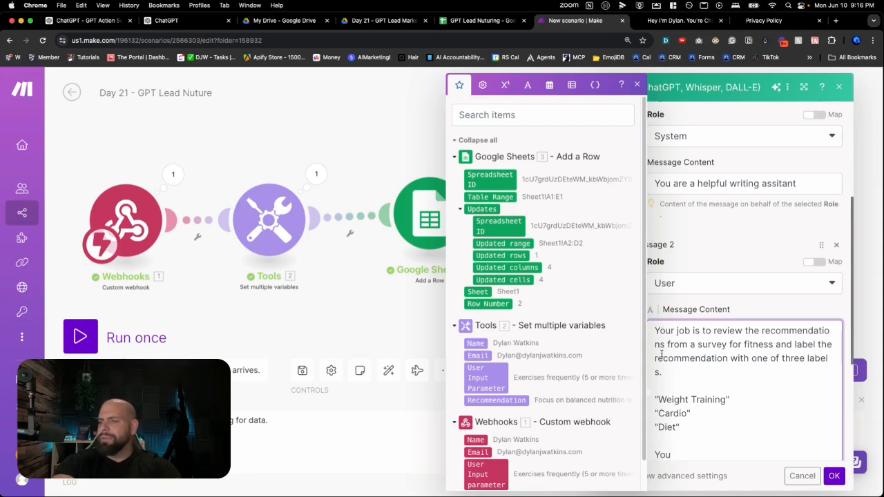
pyautogui.write(' wil')
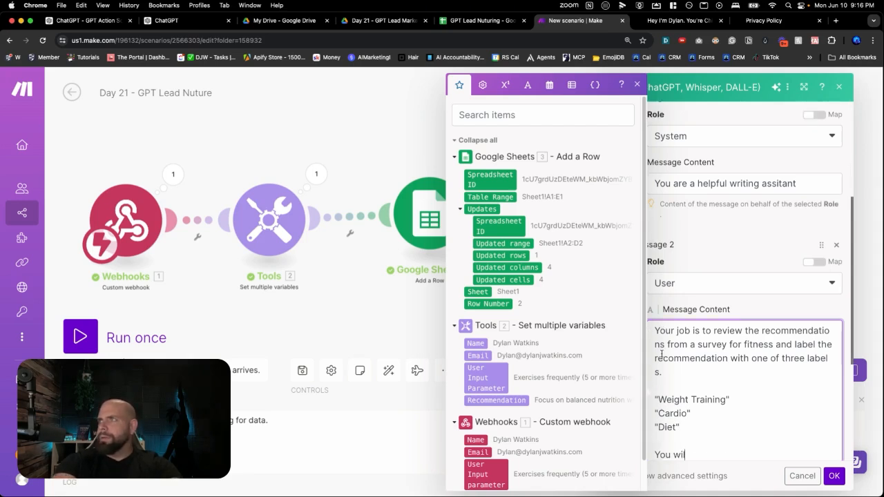
pyautogui.write('l write no other')
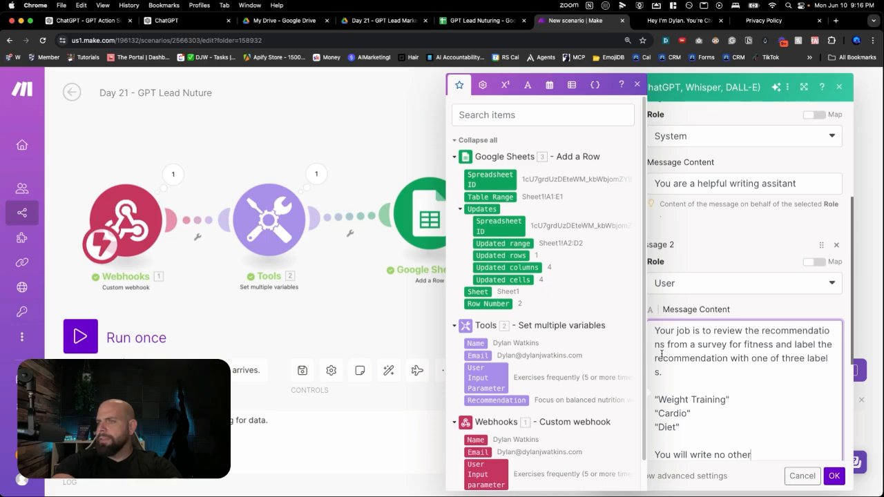
pyautogui.write(' words besides the se 3 labels')
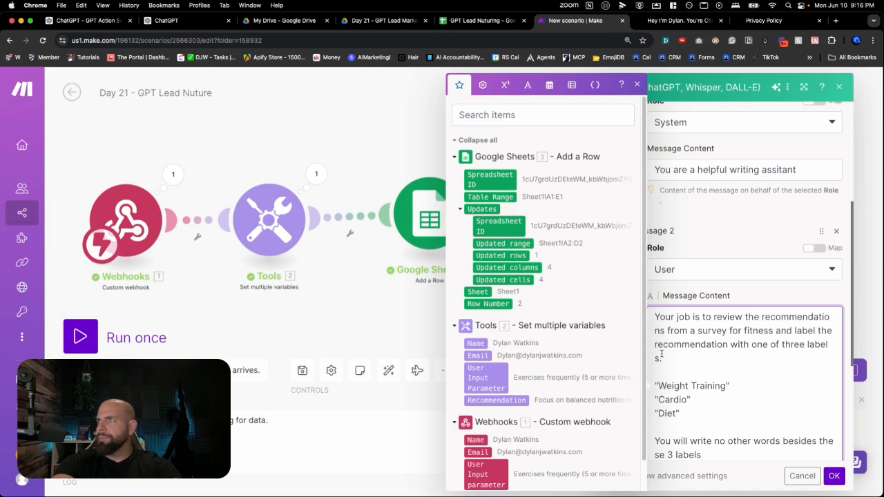
pyautogui.write('.')
# Add another paragraph to the User message reading "You can use only on of the labels below."
pyautogui.press('Return')
pyautogui.press('Return')
pyautogui.write('You can use only on of the')
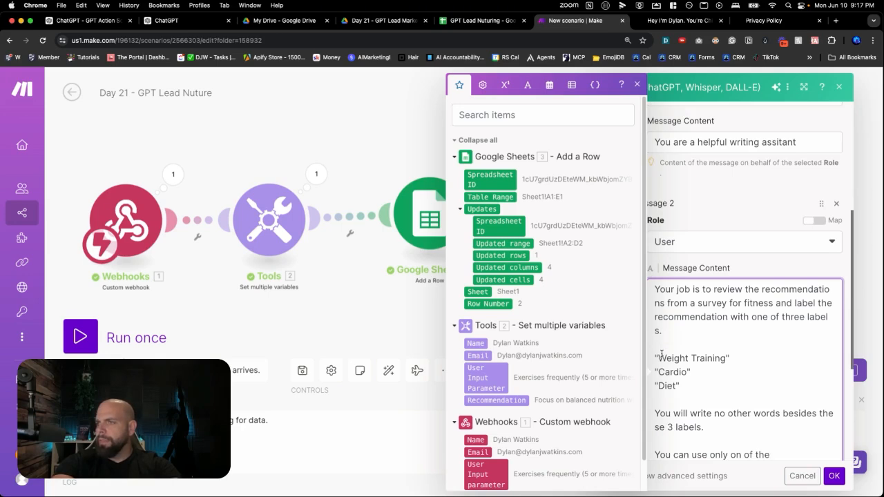
pyautogui.press('BackSpace')
pyautogui.press('BackSpace')
pyautogui.write('els')
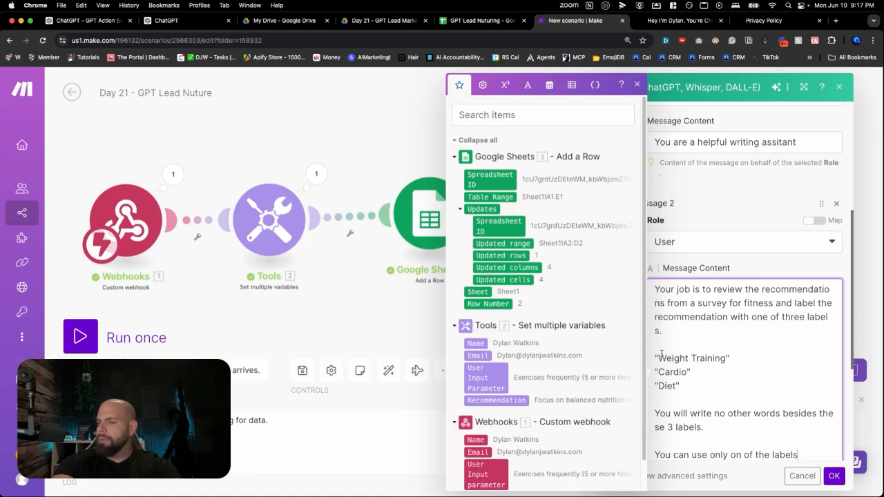
pyautogui.write(' below.')
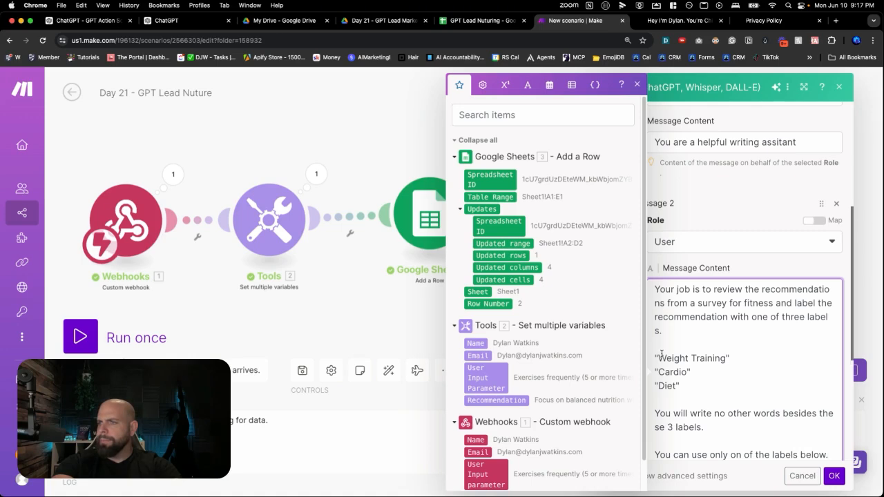
# Under that paragraph, add a numbered list of the quoted labels: 1. "Weight Training", 2. "Cardio", 3. "Diet"
pyautogui.press('Return')
pyautogui.press('Return')
pyautogui.scroll(-3, 662, 353)
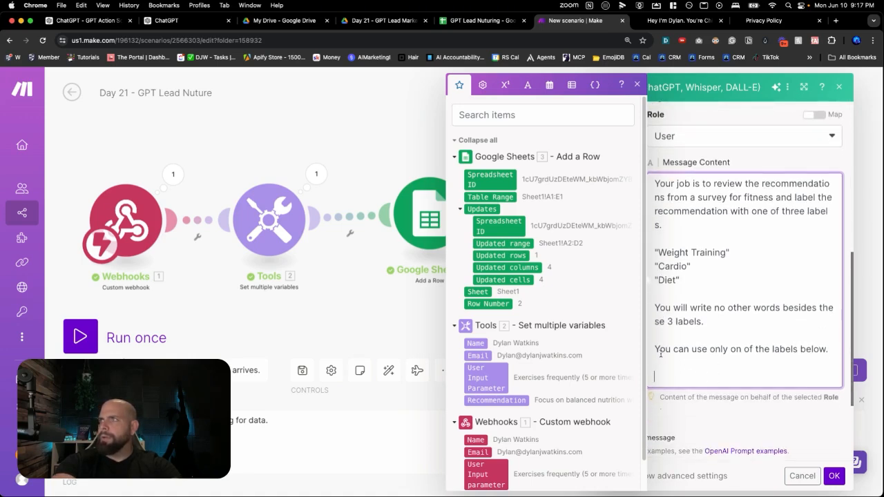
pyautogui.write('1. "')
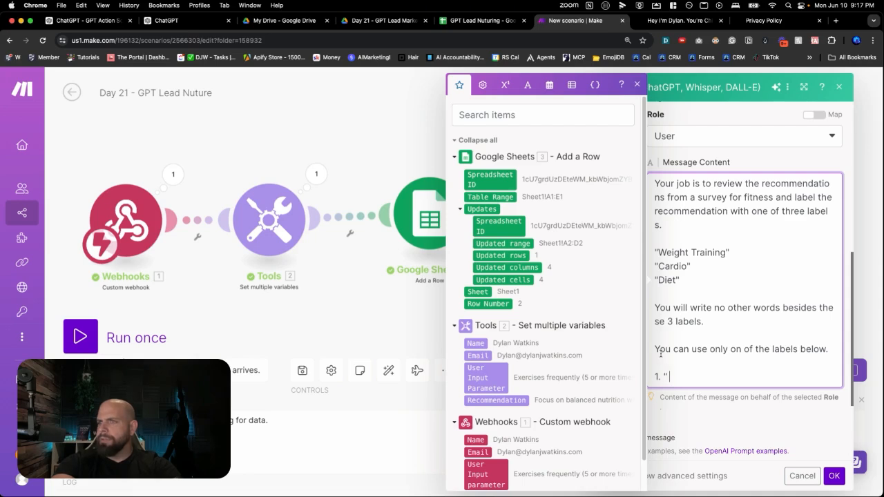
pyautogui.write('Weight RTrara')
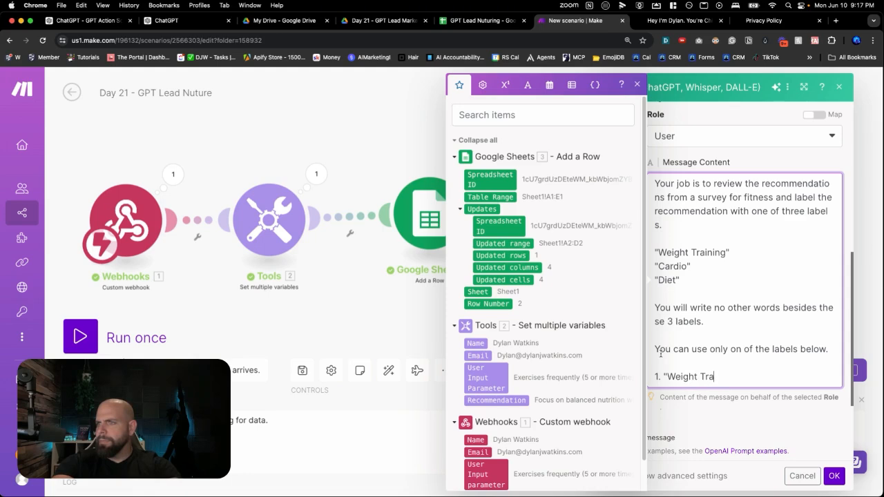
pyautogui.write('ining"')
pyautogui.press('Return')
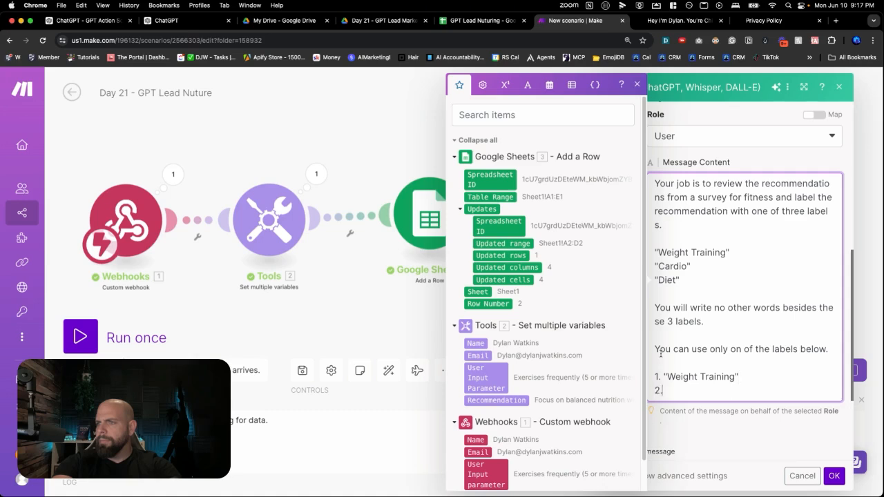
pyautogui.write('2. "Cardio"')
pyautogui.press('Return')
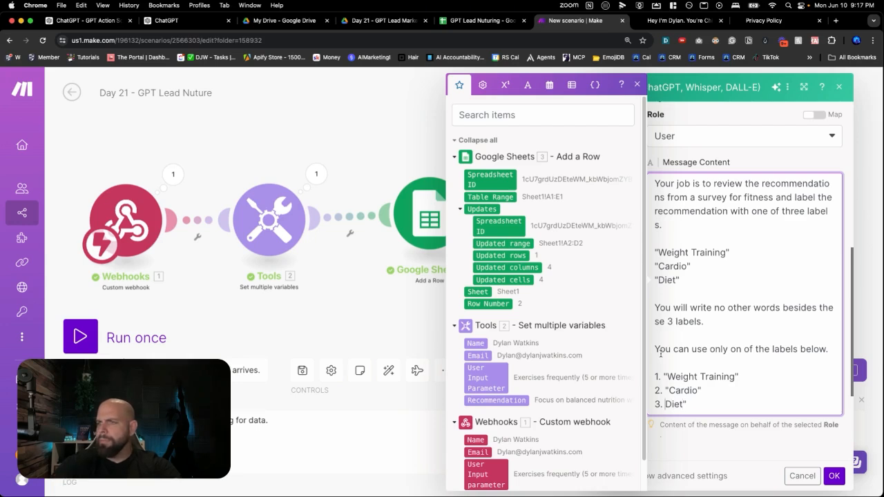
pyautogui.write('"')
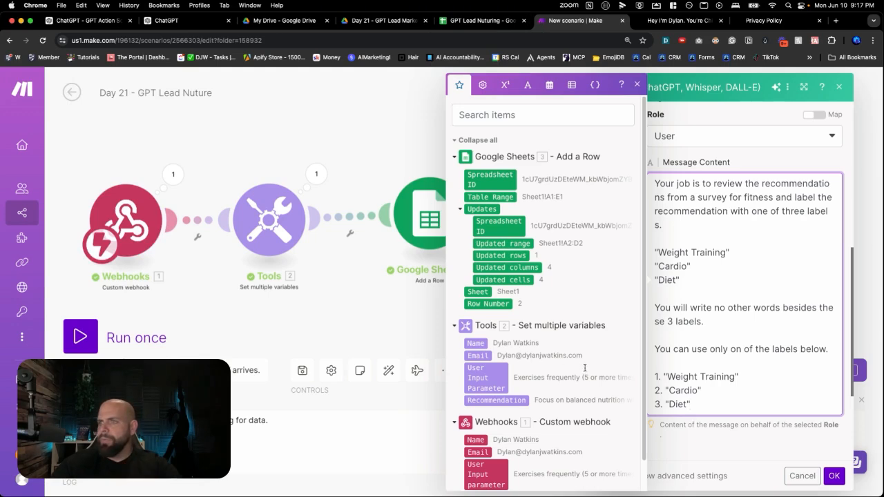
# Below the numbered label list, leave a blank line and add the line "Here is the recommention" to the User message
pyautogui.press('Return')
pyautogui.press('Return')
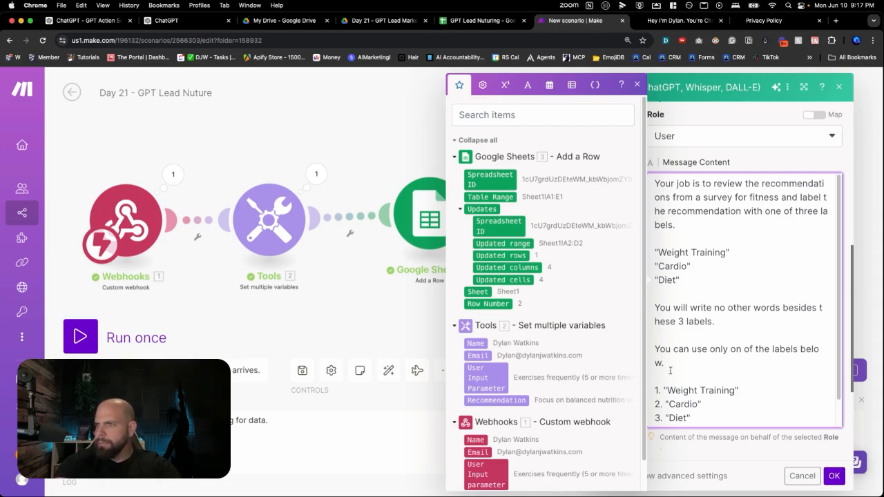
pyautogui.scroll(-1, 717, 415)
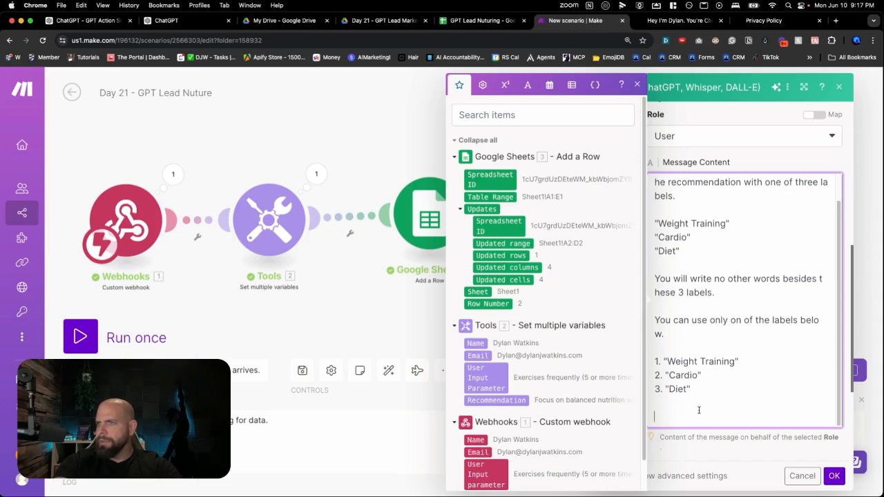
pyautogui.press('BackSpace')
pyautogui.press('BackSpace')
pyautogui.press('Return')
pyautogui.press('Return')
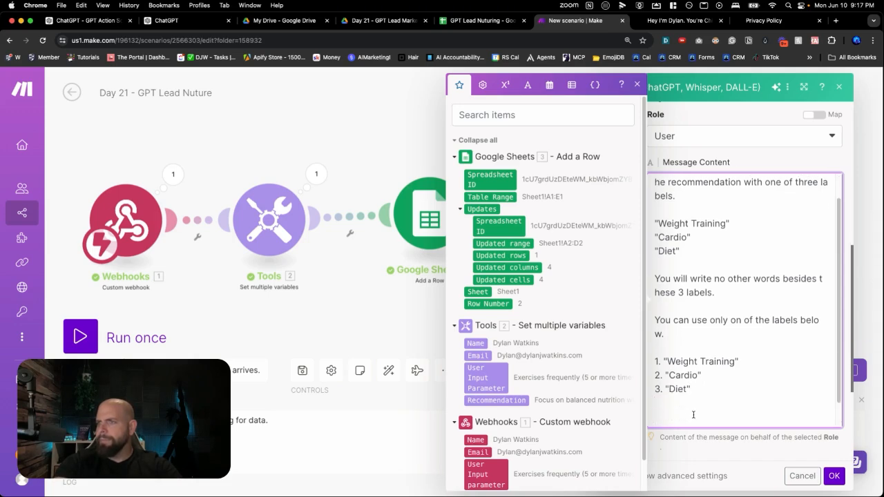
pyautogui.write('Here')
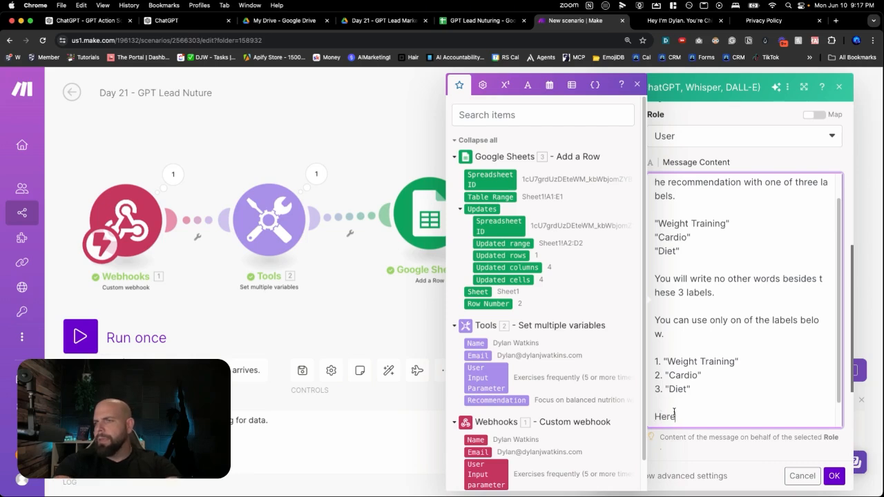
pyautogui.write(' is the recommention')
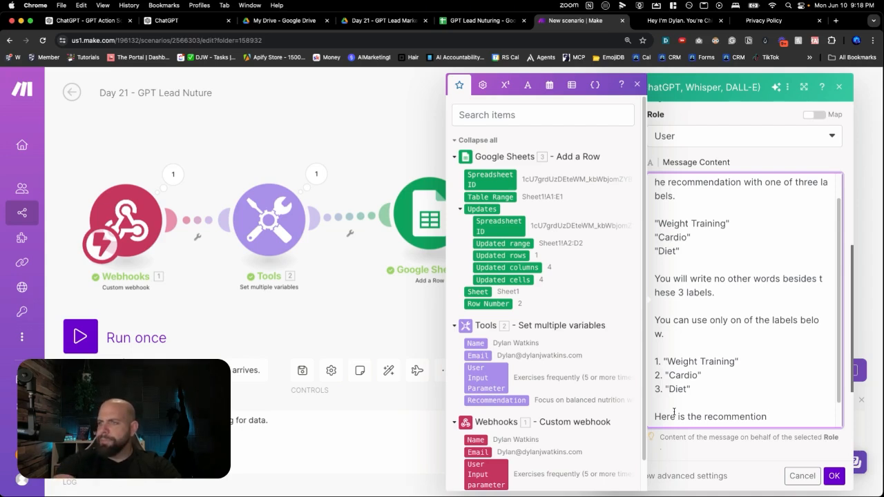
pyautogui.press('Return')
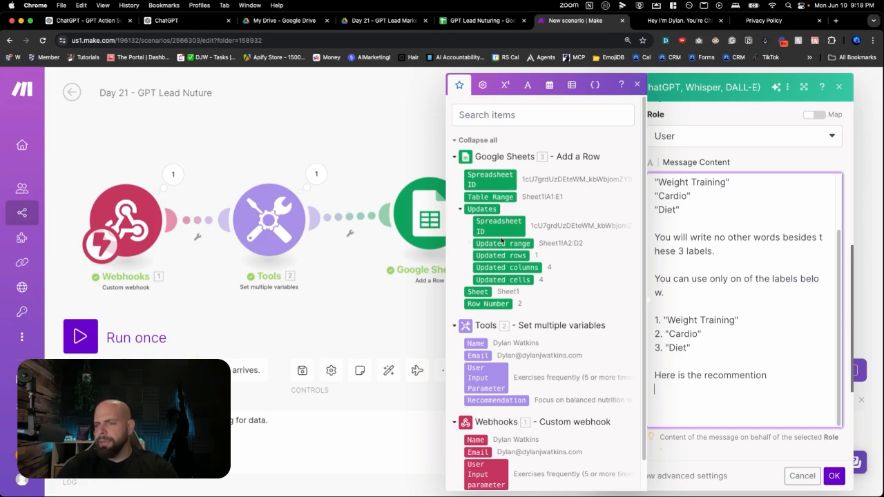
# Insert the Recommendation variable from the Tools module under the last line of the User message
pyautogui.scroll(-1, 501, 239)
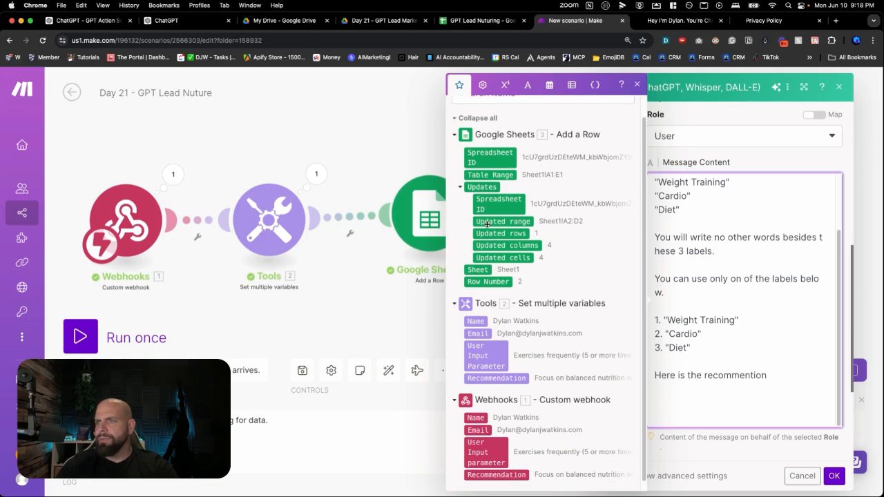
pyautogui.scroll(-1, 488, 225)
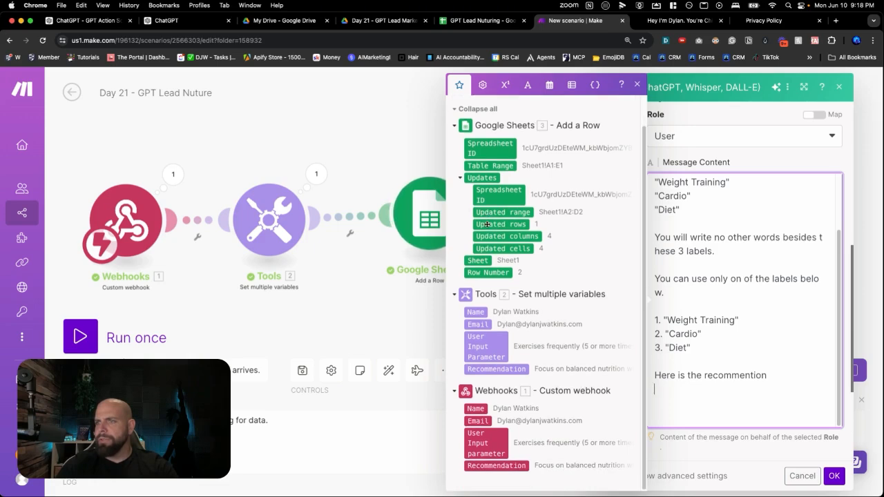
pyautogui.click(490, 372)
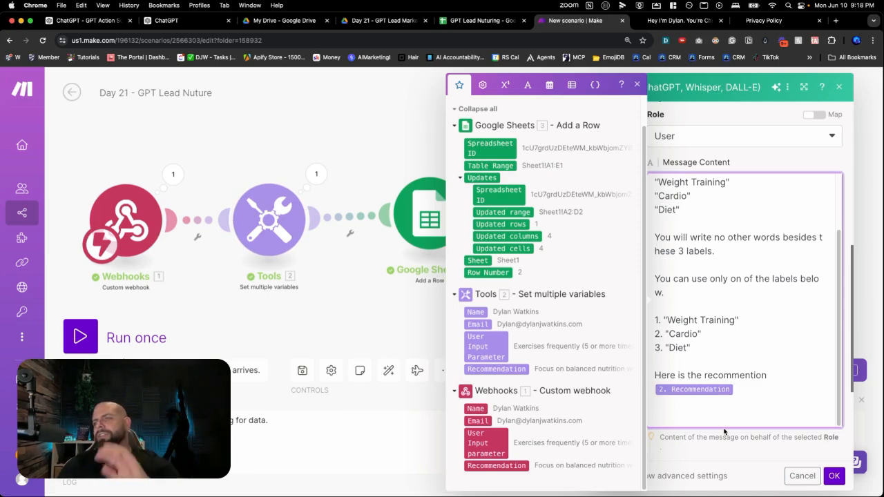
pyautogui.click(637, 84)
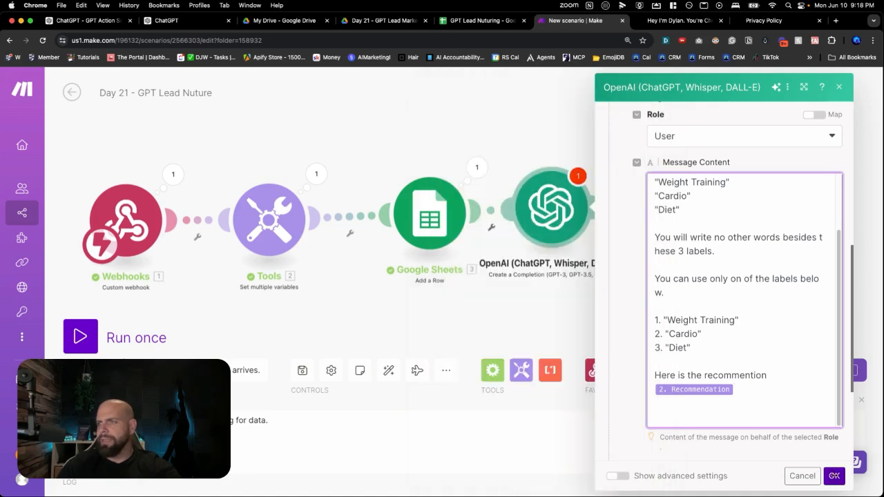
# Set the OpenAI module's Max Tokens to 500 and save the module settings
pyautogui.click(834, 477)
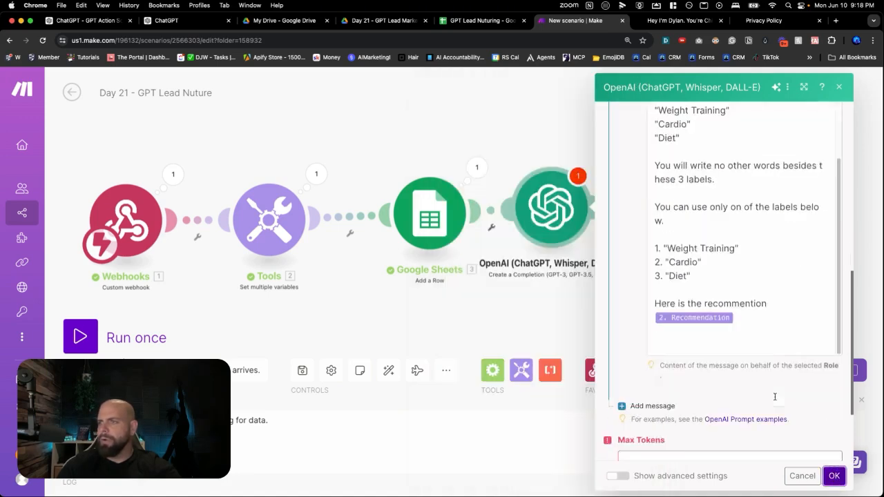
pyautogui.click(715, 343)
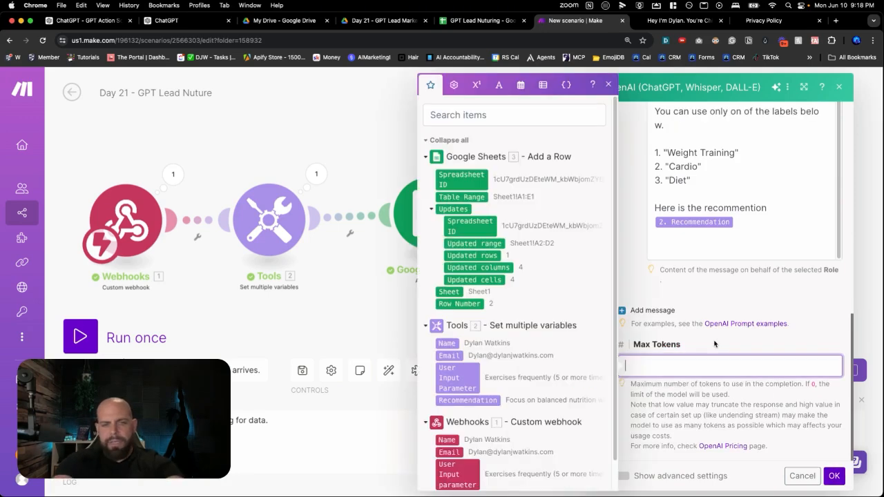
pyautogui.write('500')
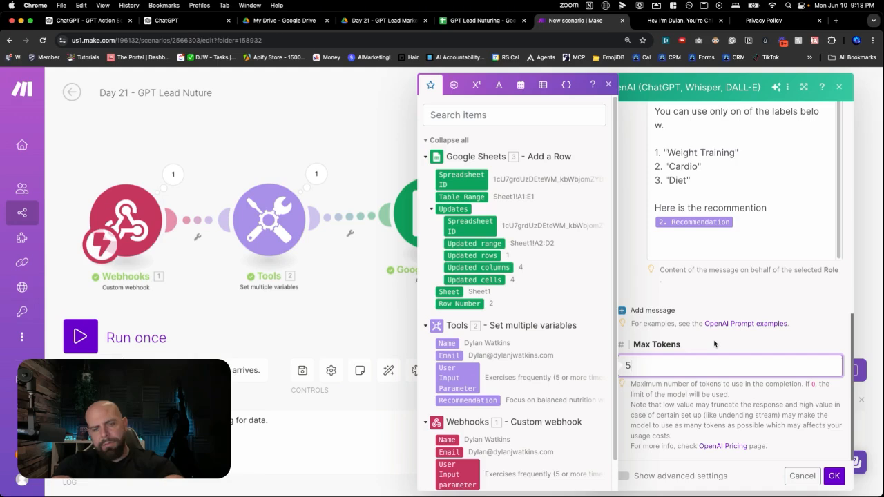
pyautogui.click(833, 476)
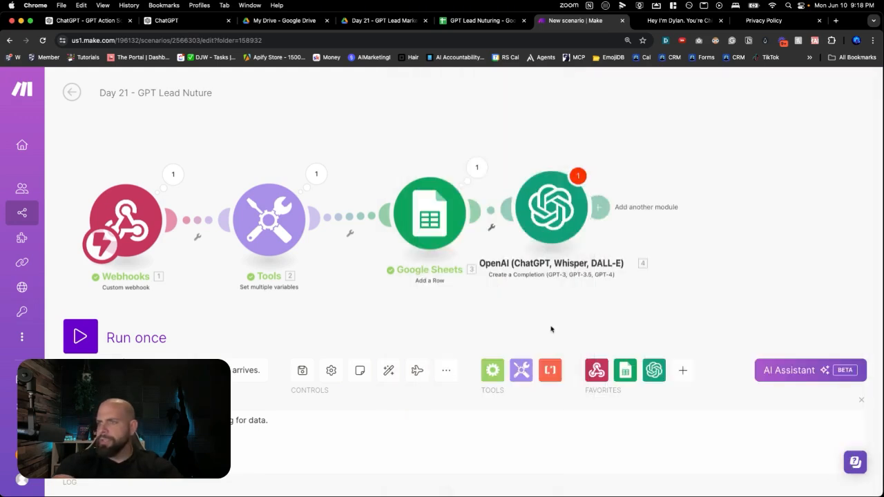
# Replace the mapped Recommendation variable in the OpenAI User message with the recommendation text copied from the webhook's output, and save the module
pyautogui.click(172, 186)
pyautogui.moveTo(298, 245); pyautogui.dragTo(331, 304)
pyautogui.press('super+c')
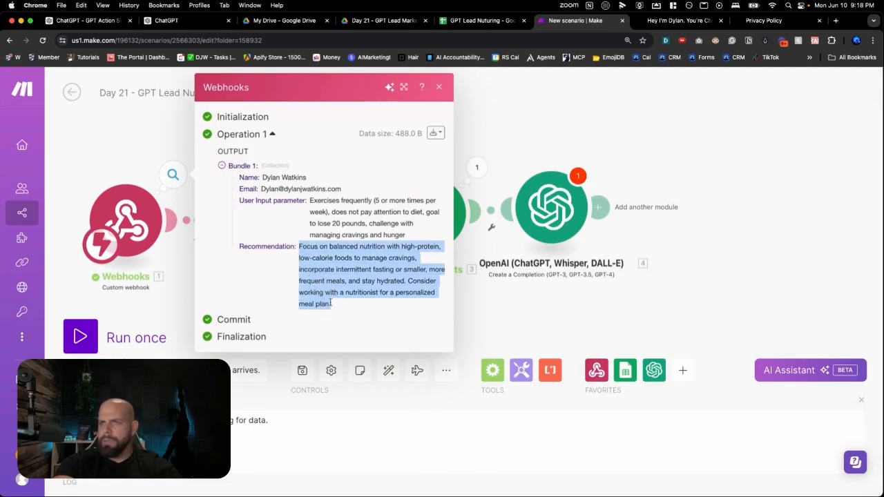
pyautogui.click(558, 238)
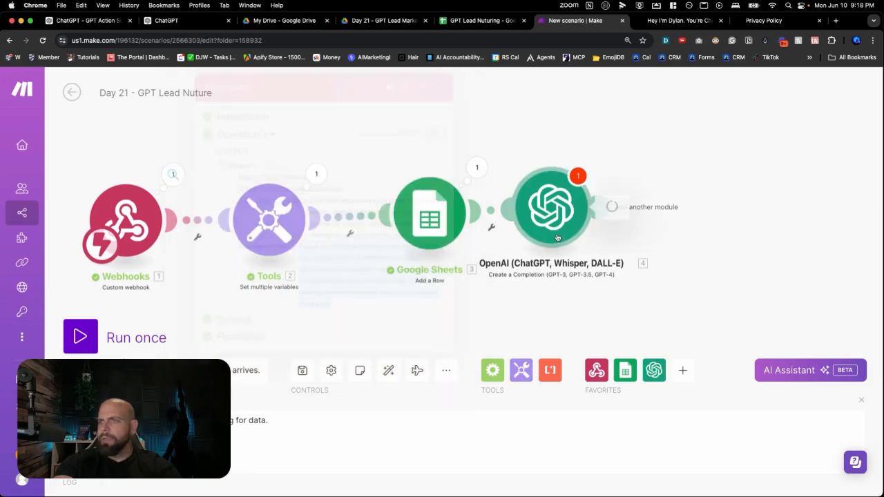
pyautogui.scroll(-10, 654, 273)
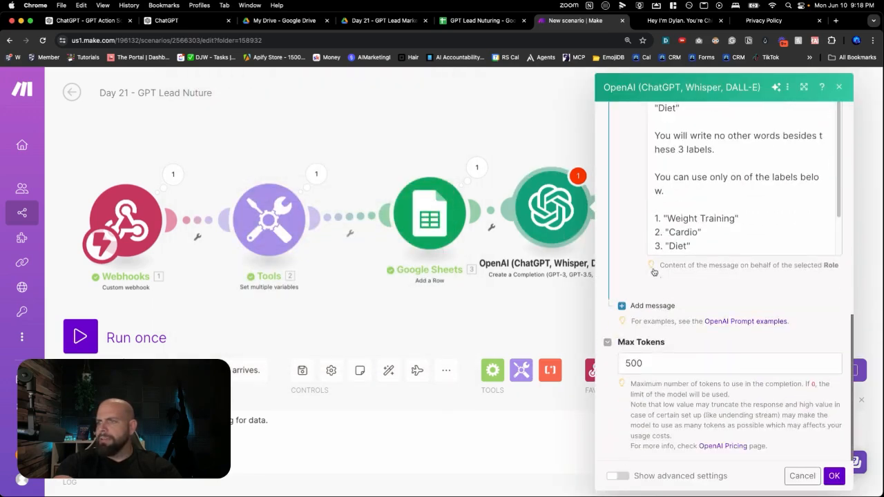
pyautogui.click(692, 246)
pyautogui.scroll(-2, 693, 247)
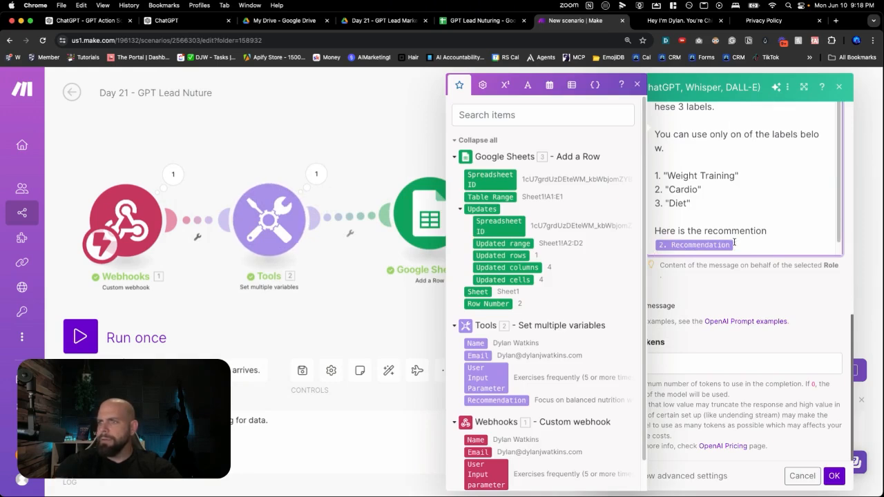
pyautogui.press('BackSpace')
pyautogui.press('Return')
pyautogui.press('super+v')
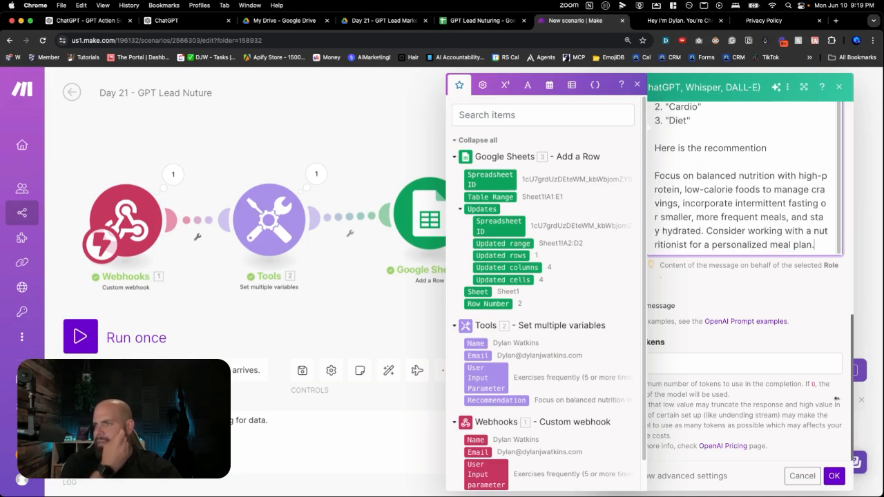
pyautogui.click(833, 475)
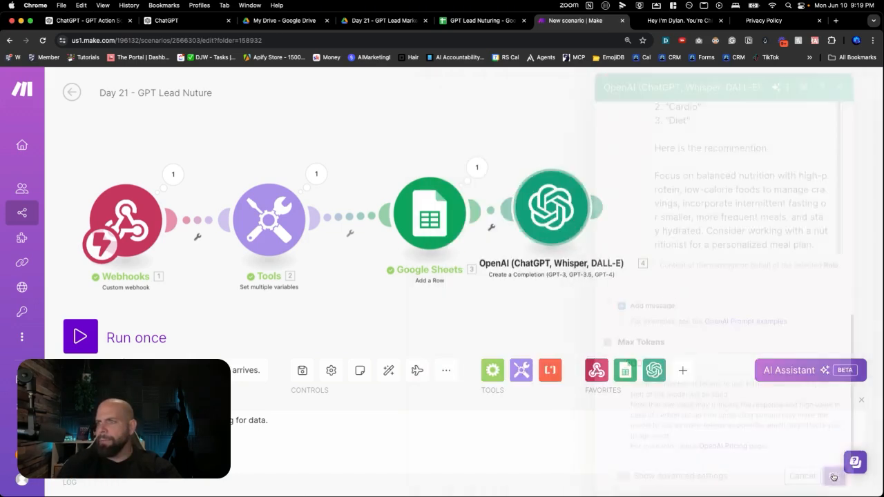
# Run only the OpenAI module and examine the message content under Choices in its output
pyautogui.rightClick(562, 239)
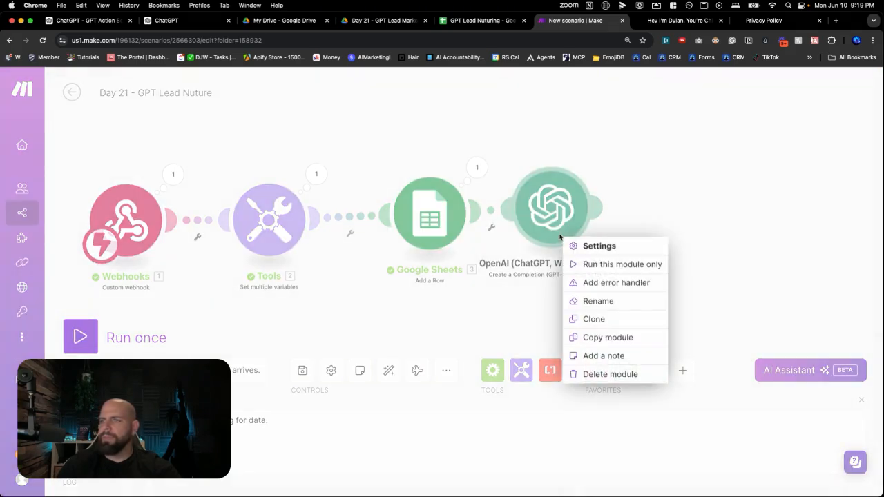
pyautogui.click(587, 269)
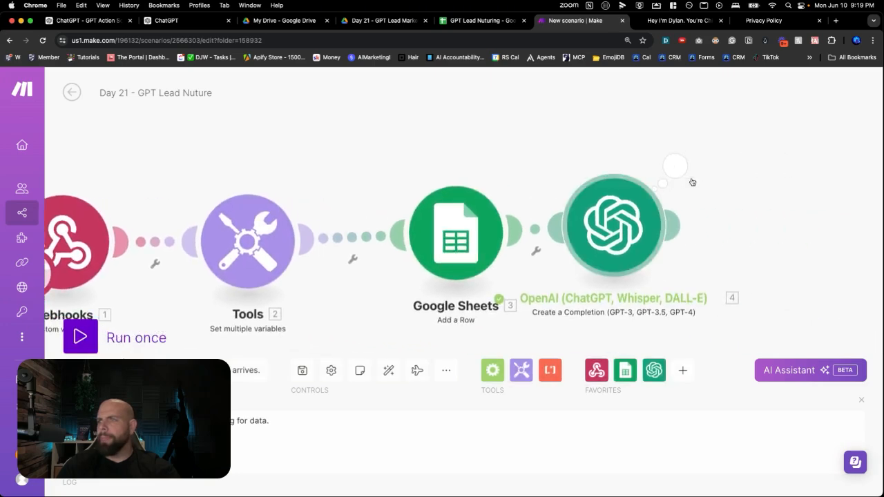
pyautogui.click(664, 169)
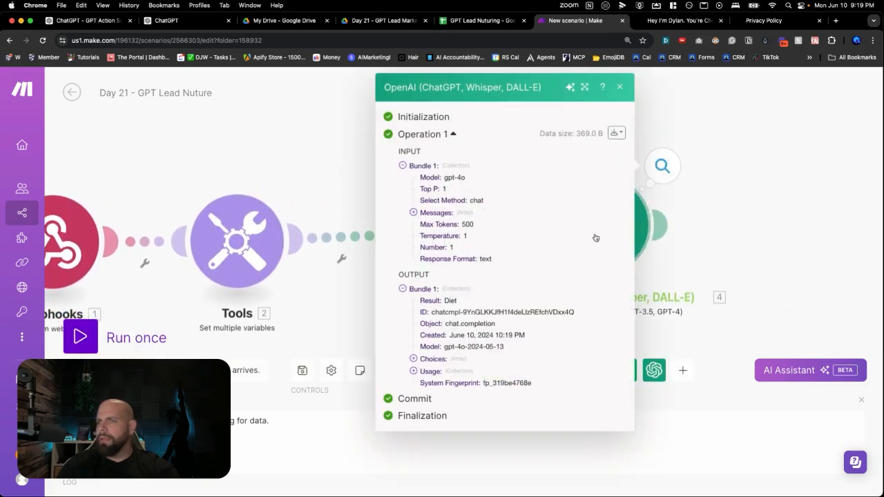
pyautogui.click(413, 359)
pyautogui.click(424, 370)
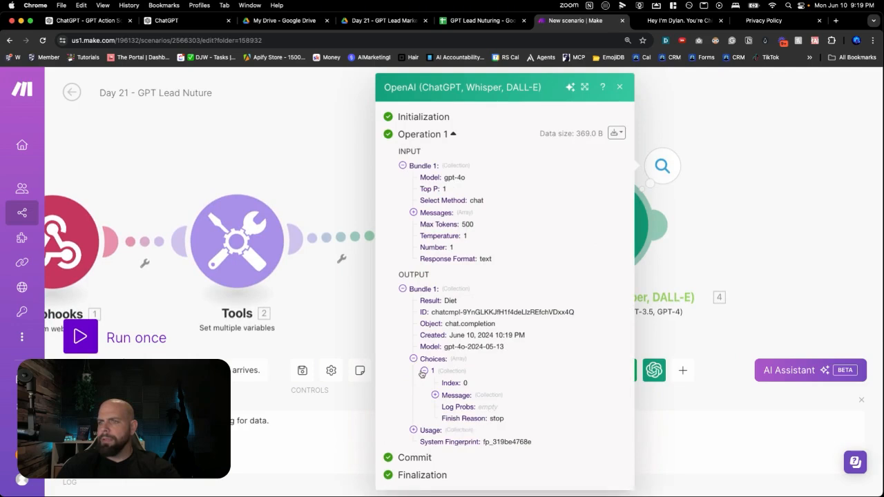
pyautogui.click(434, 394)
pyautogui.scroll(-1, 442, 397)
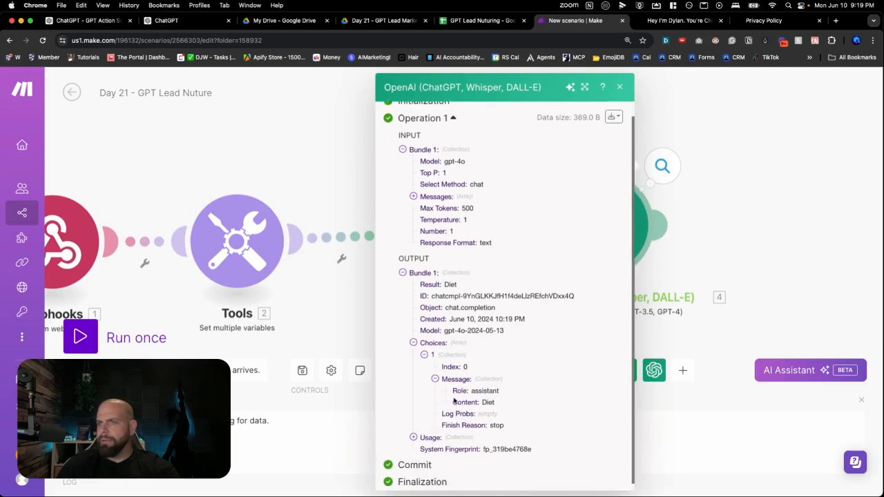
pyautogui.click(619, 88)
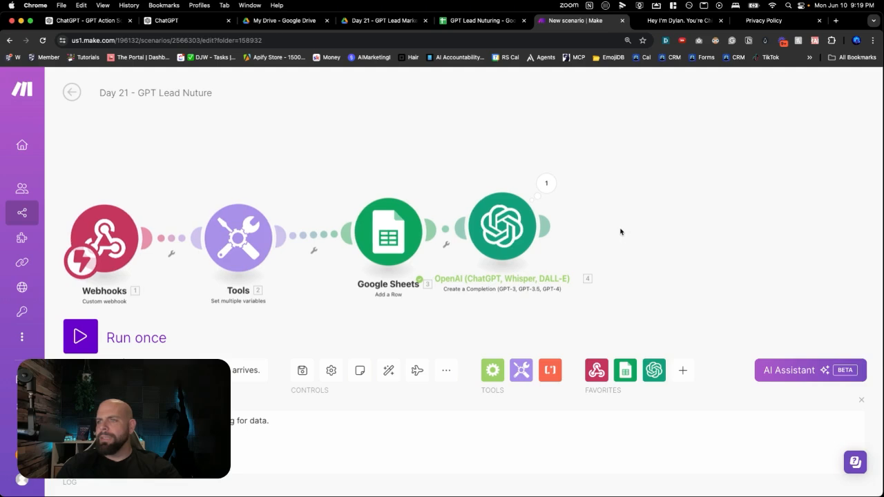
# Append a Google Sheets "Add a Row" module after the OpenAI module
pyautogui.click(617, 229)
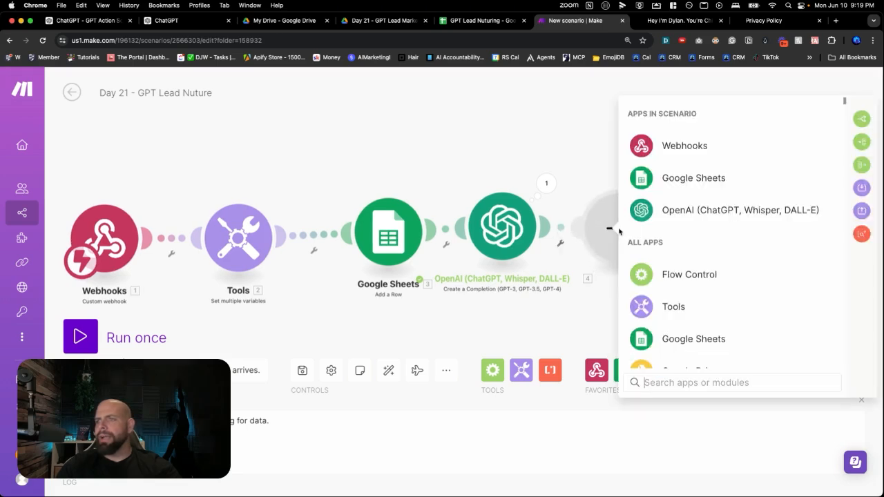
pyautogui.click(677, 178)
pyautogui.click(682, 253)
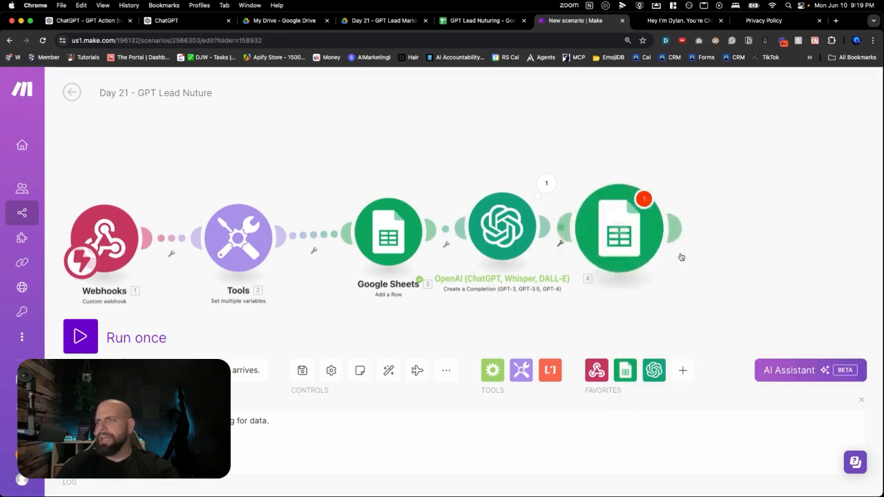
# Point the new module to Sheet1 of the GPT Lead Nuturing spreadsheet in AI Agent Challenge / Day 21 - GPT Lead Marketing
pyautogui.click(698, 306)
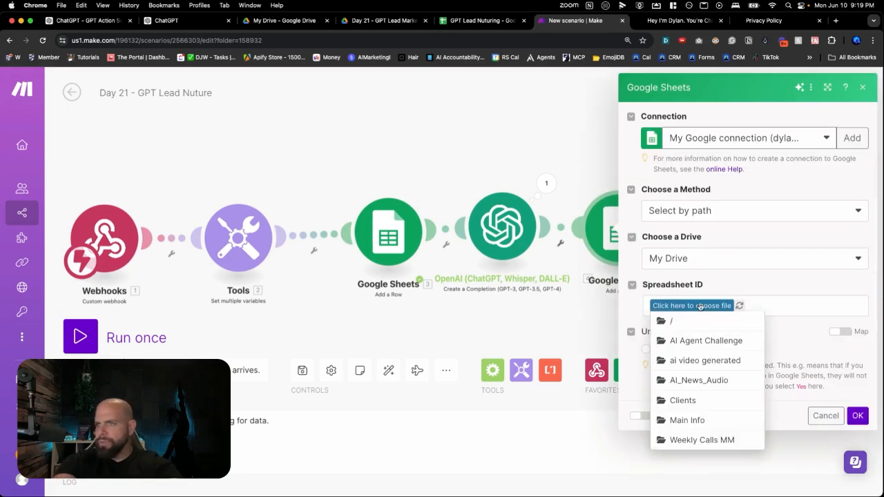
pyautogui.click(701, 343)
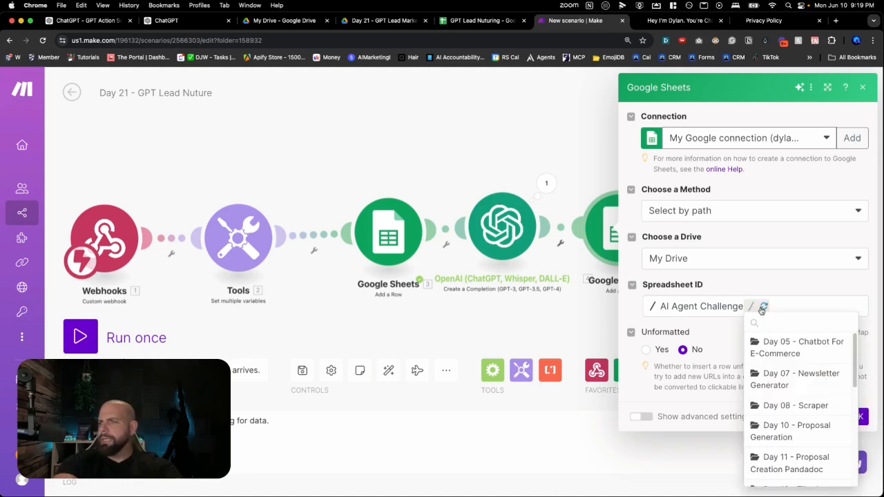
pyautogui.scroll(-10, 773, 387)
pyautogui.click(784, 447)
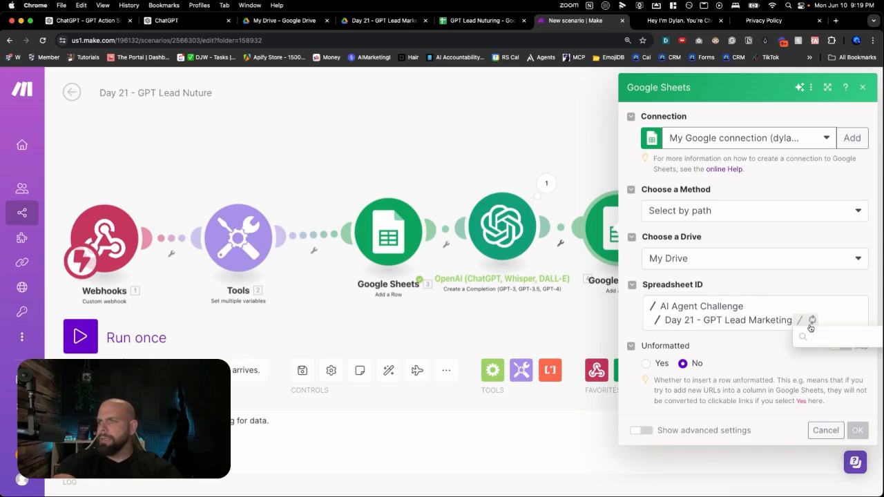
pyautogui.click(817, 337)
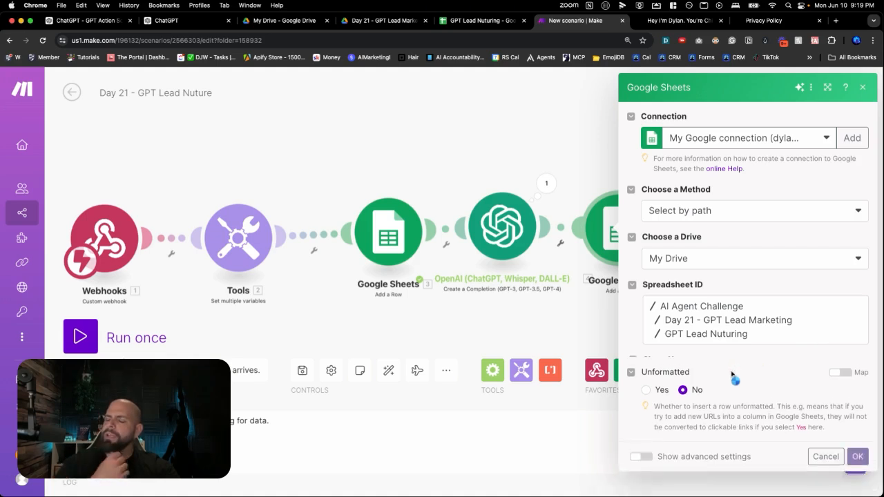
pyautogui.click(719, 382)
pyautogui.click(717, 383)
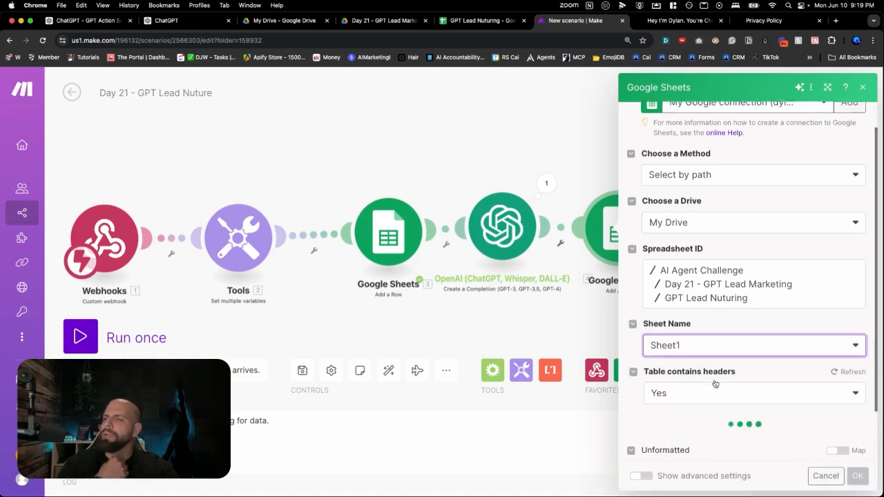
# Map the Lable (E) column to the OpenAI Choices Message Content output and save the new Google Sheets module
pyautogui.scroll(-2, 715, 397)
pyautogui.scroll(-5, 713, 396)
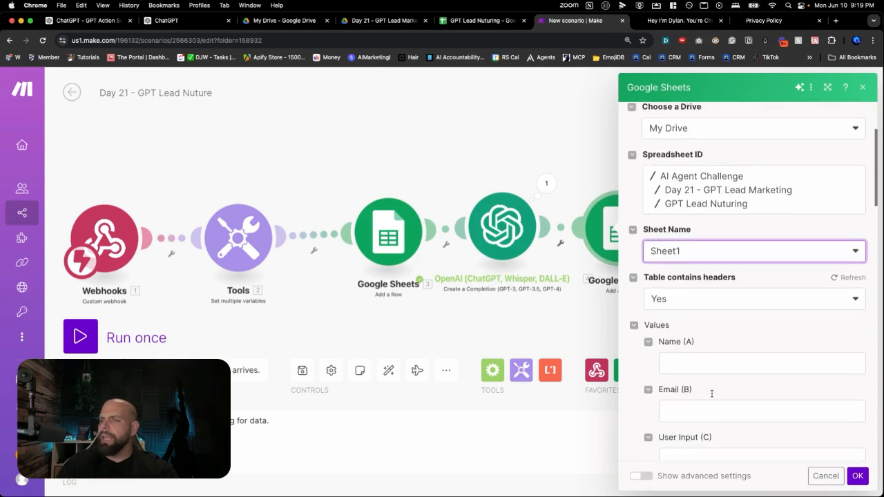
pyautogui.click(707, 419)
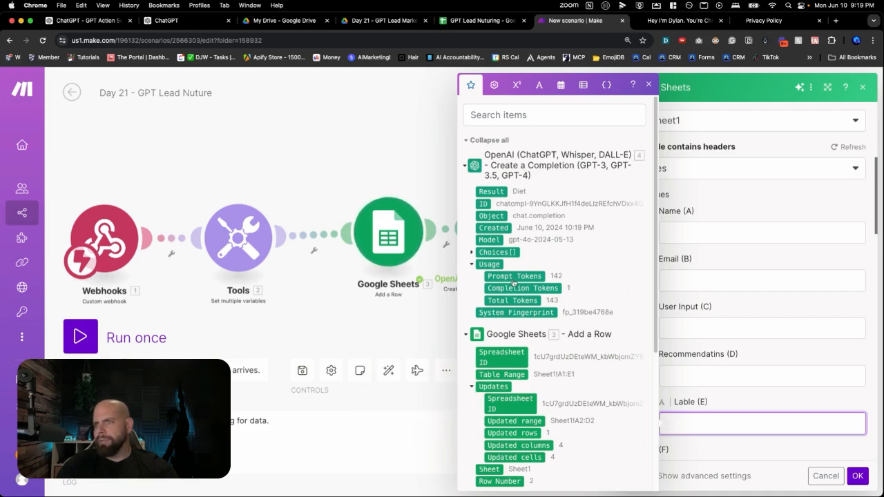
pyautogui.click(472, 252)
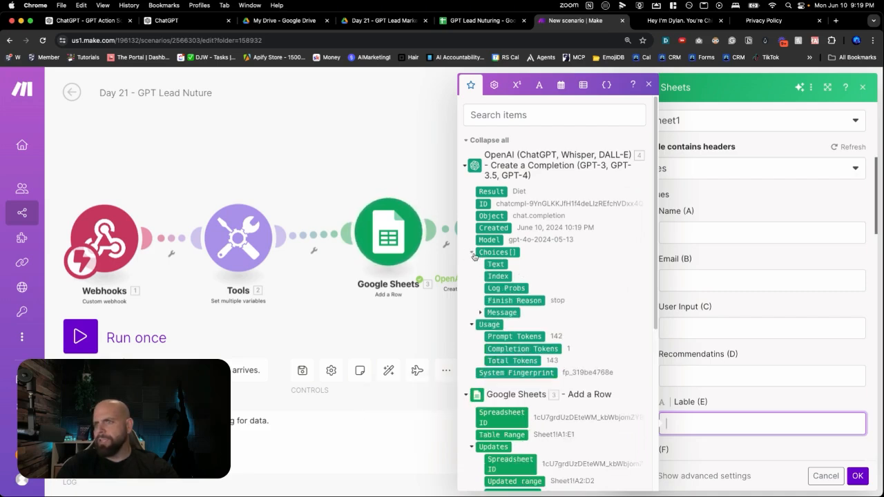
pyautogui.click(479, 313)
pyautogui.click(501, 338)
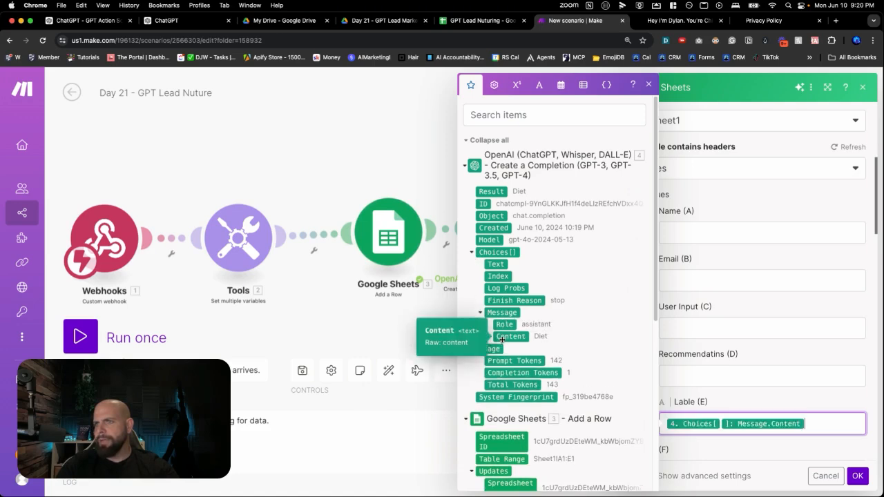
pyautogui.click(857, 475)
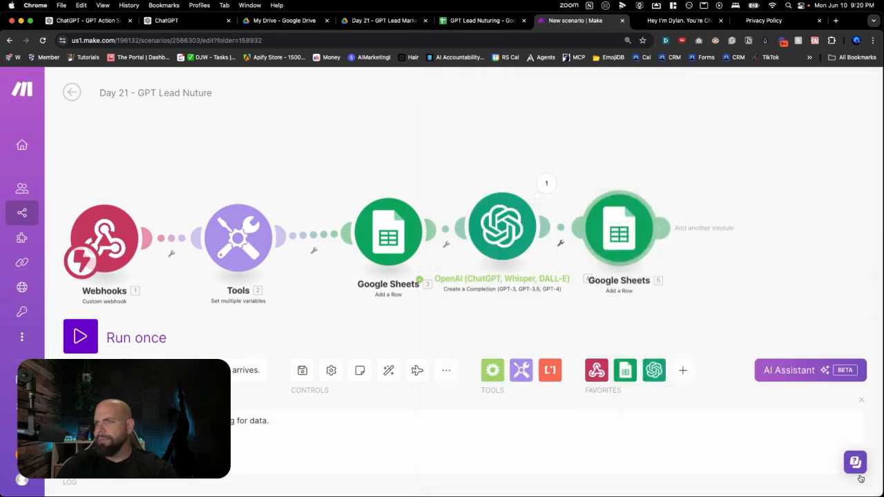
# Rename the OpenAI module as "Labeler"
pyautogui.rightClick(506, 241)
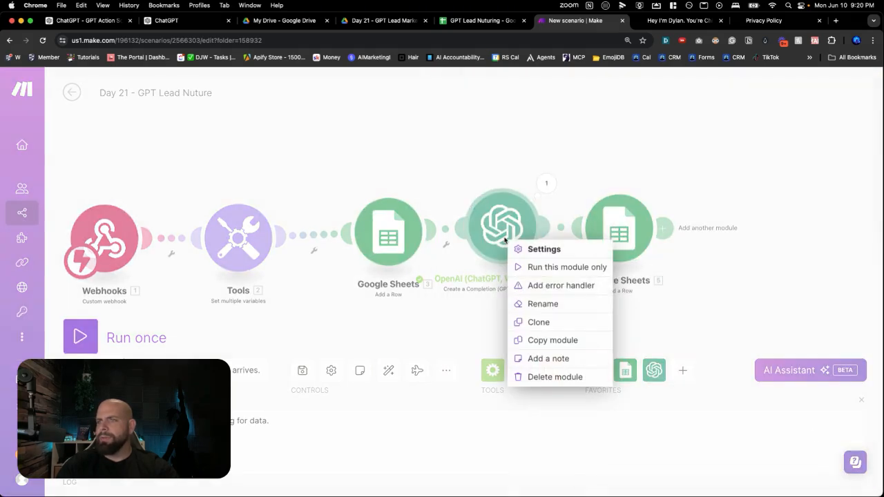
pyautogui.click(533, 307)
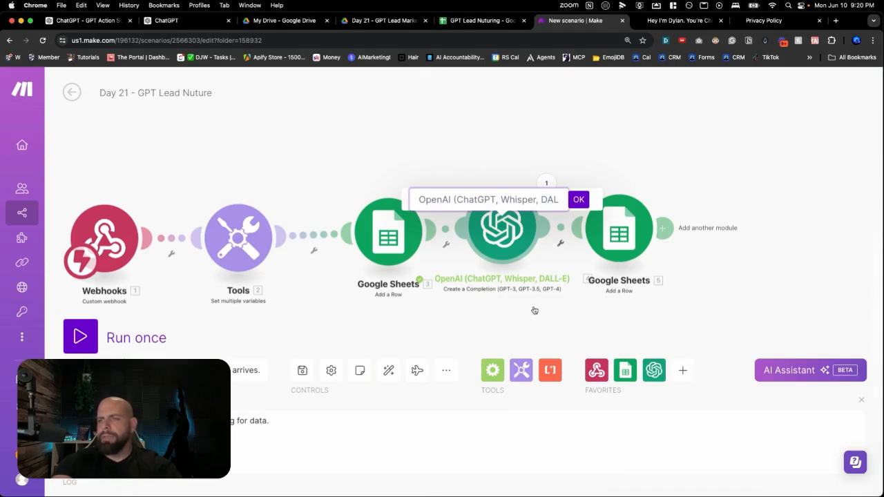
pyautogui.write('Labeler')
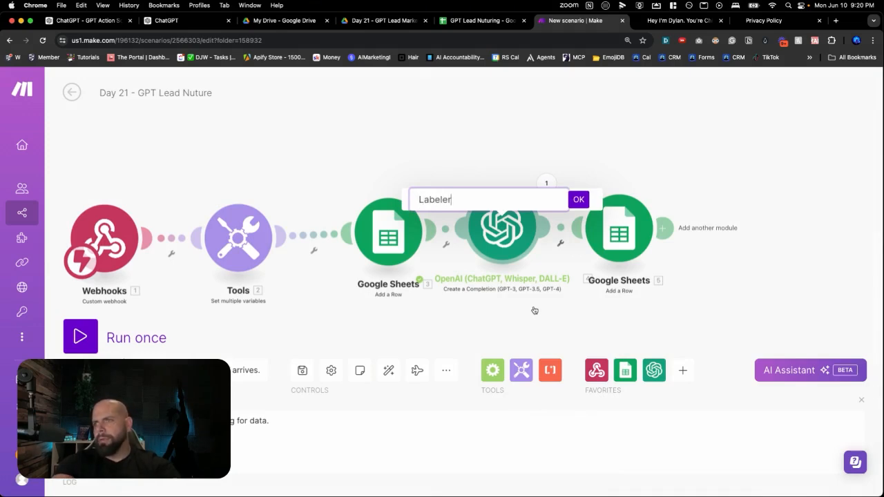
pyautogui.press('Return')
# Rename the Google Sheets module before the Labeler as "Add Leads To CRM"
pyautogui.rightClick(390, 248)
pyautogui.click(410, 310)
pyautogui.write('Add Leads To CRM')
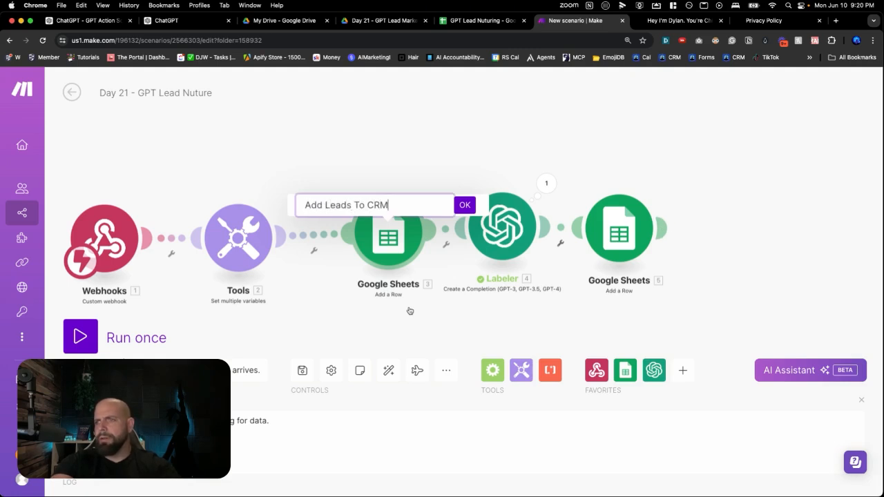
pyautogui.click(468, 206)
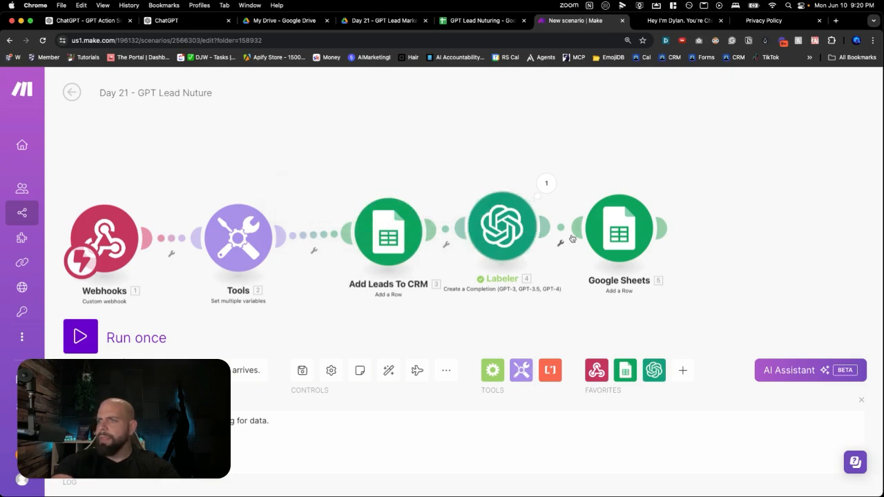
# Rename the Google Sheets module after the Labeler as "Add Label To CRM"
pyautogui.rightClick(613, 238)
pyautogui.click(649, 302)
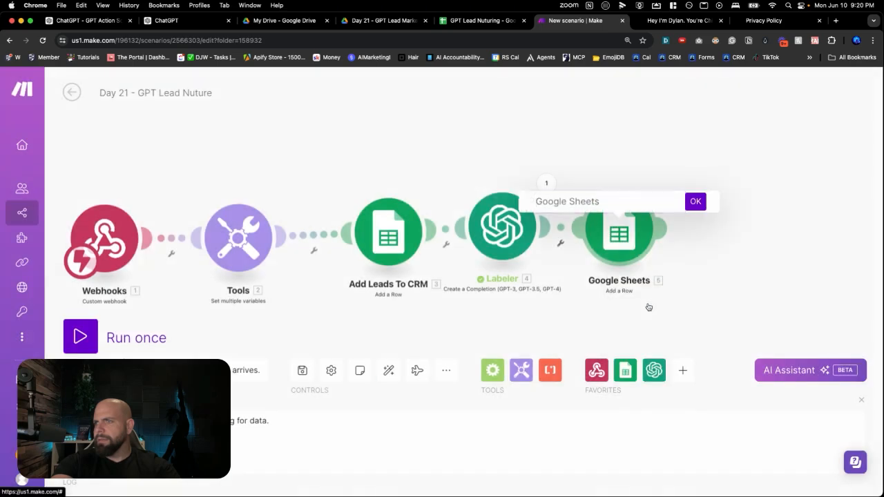
pyautogui.write('Add Label')
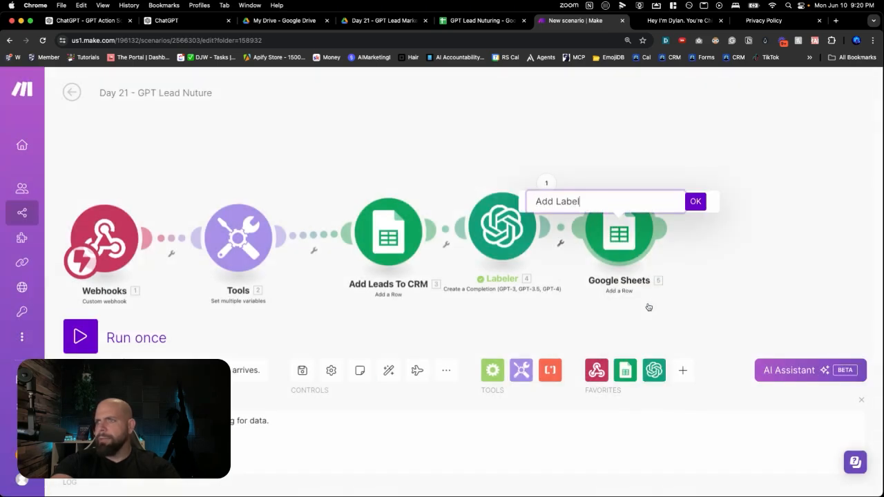
pyautogui.write(' To CRM')
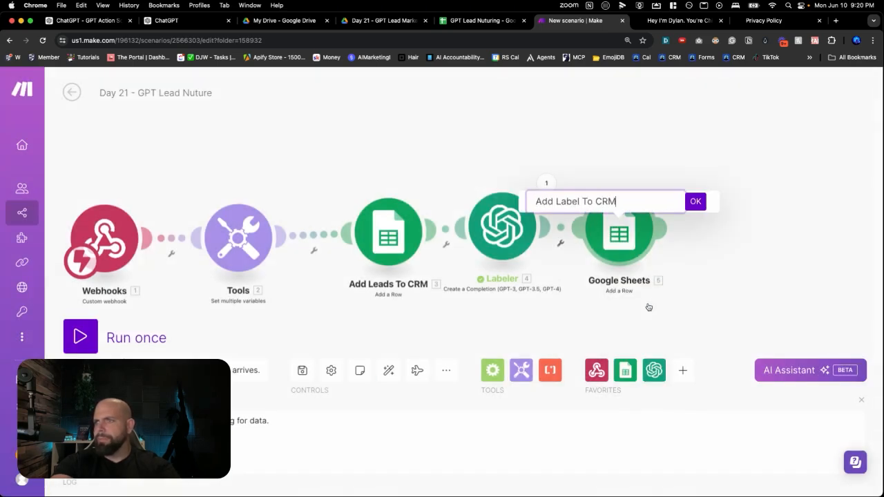
pyautogui.press('Return')
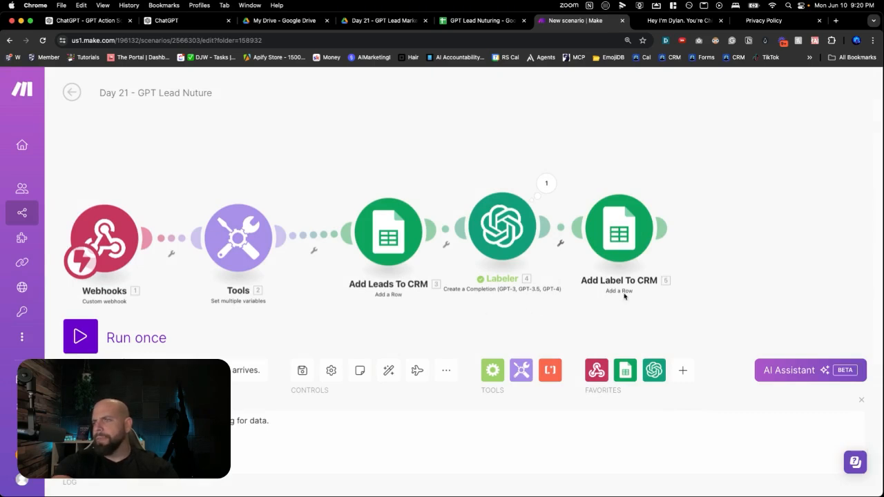
# Rename the Webhooks trigger module as "GPT Fitness Webhook"
pyautogui.rightClick(127, 261)
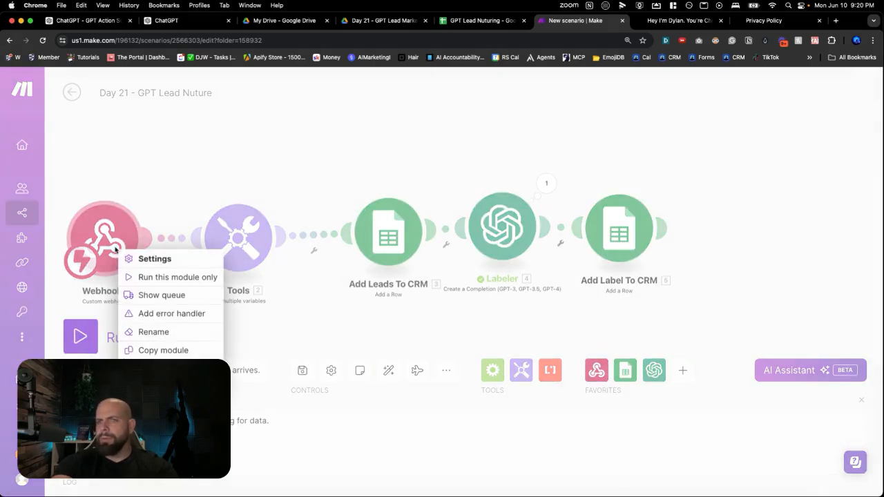
pyautogui.click(144, 329)
pyautogui.write('GPT We')
pyautogui.press('BackSpace')
pyautogui.press('BackSpace')
pyautogui.press('BackSpace')
pyautogui.write('Fitness')
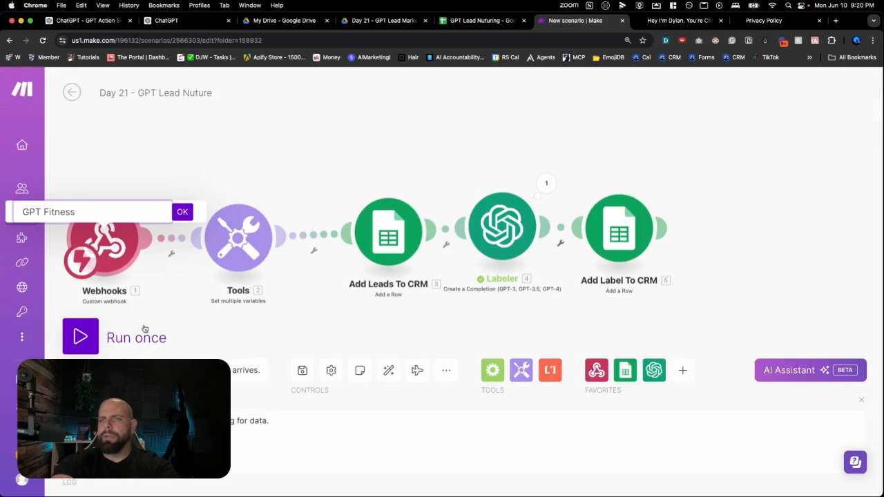
pyautogui.write('bhook')
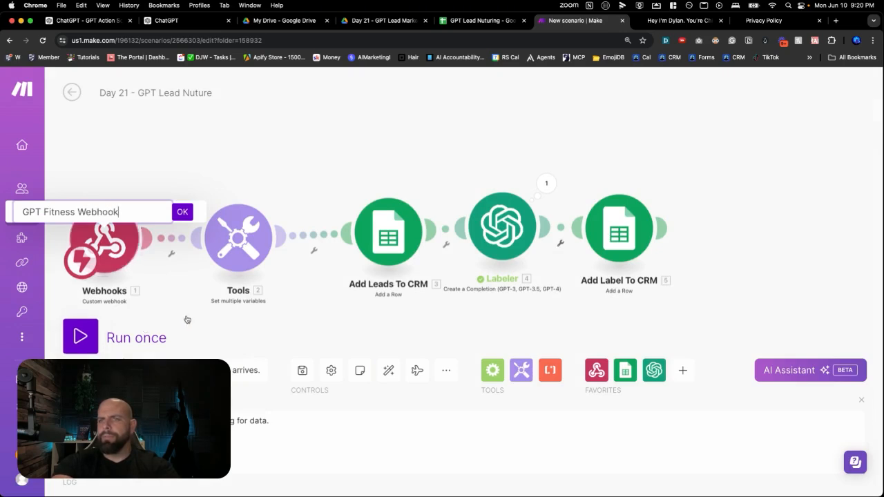
pyautogui.click(182, 213)
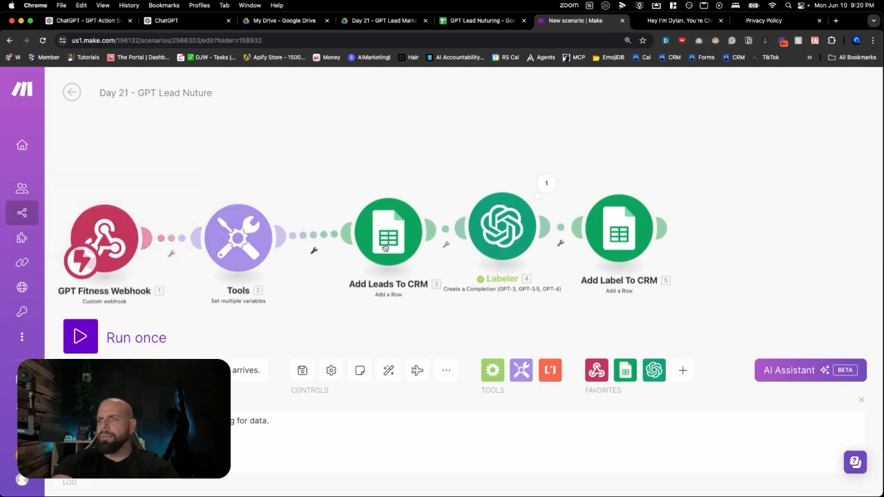
# Append a Flow Control Router after the Add Label To CRM module
pyautogui.scroll(-1, 476, 260)
pyautogui.hscroll(2, 476, 260)
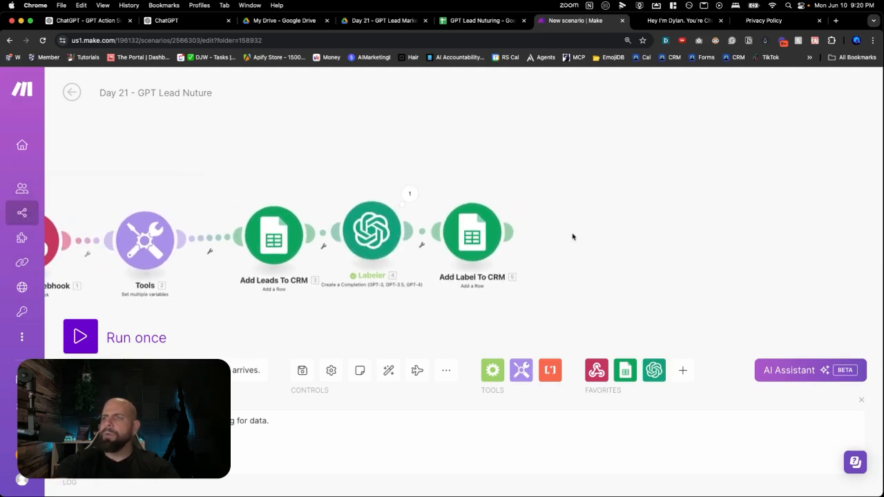
pyautogui.click(572, 235)
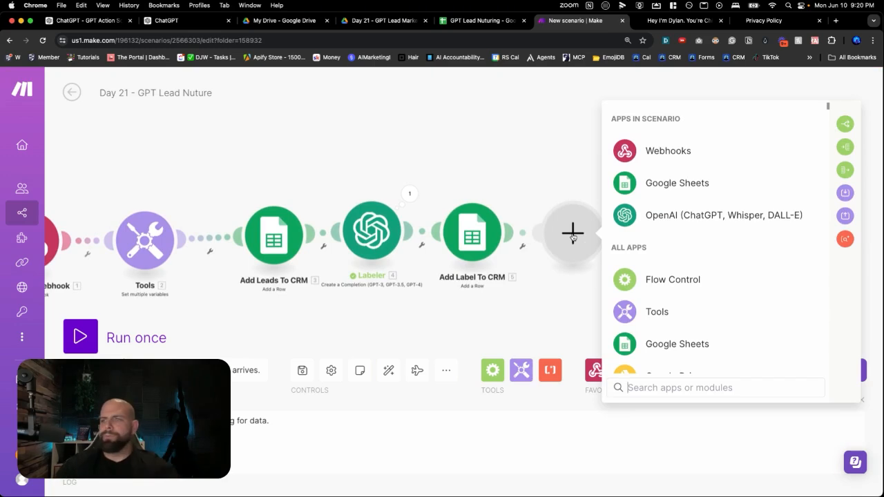
pyautogui.write('router')
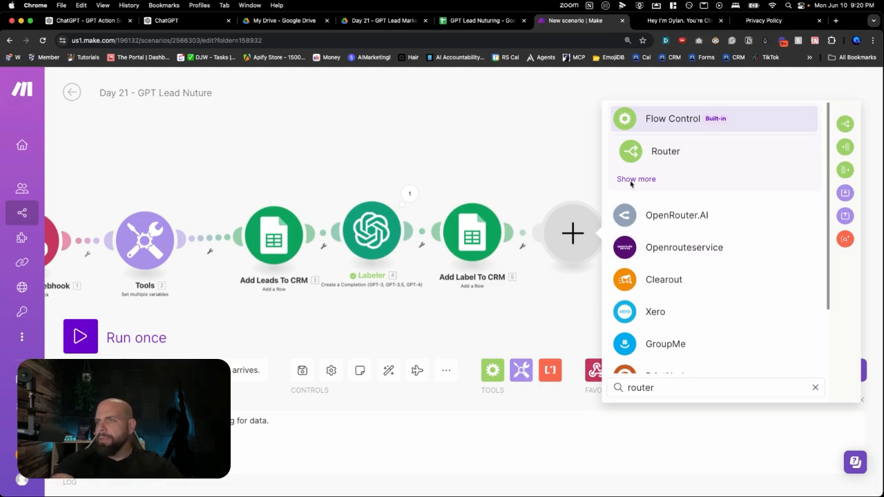
pyautogui.click(630, 151)
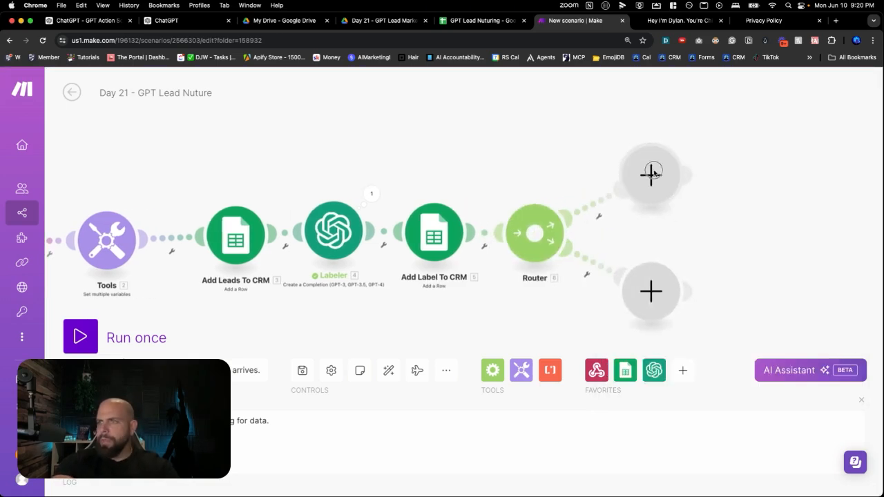
# Add an Email "Send an Email" module to the router's upper branch
pyautogui.click(651, 172)
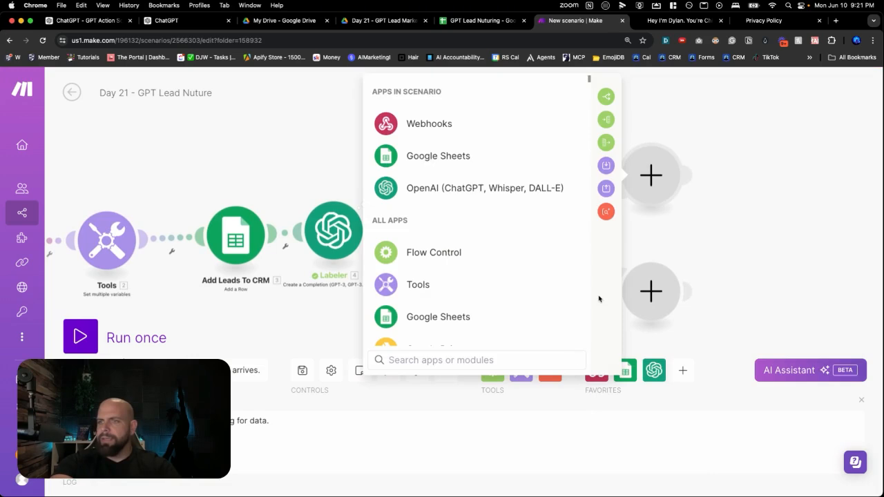
pyautogui.write('Ema')
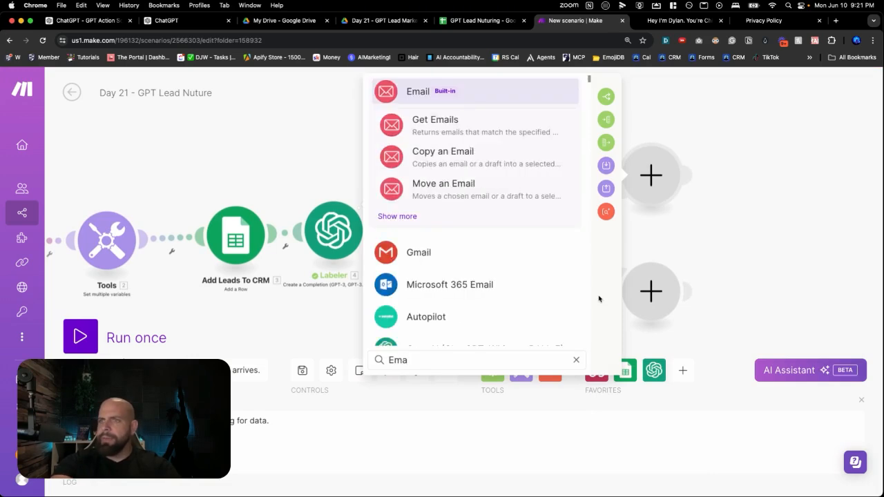
pyautogui.click(426, 95)
pyautogui.write('send')
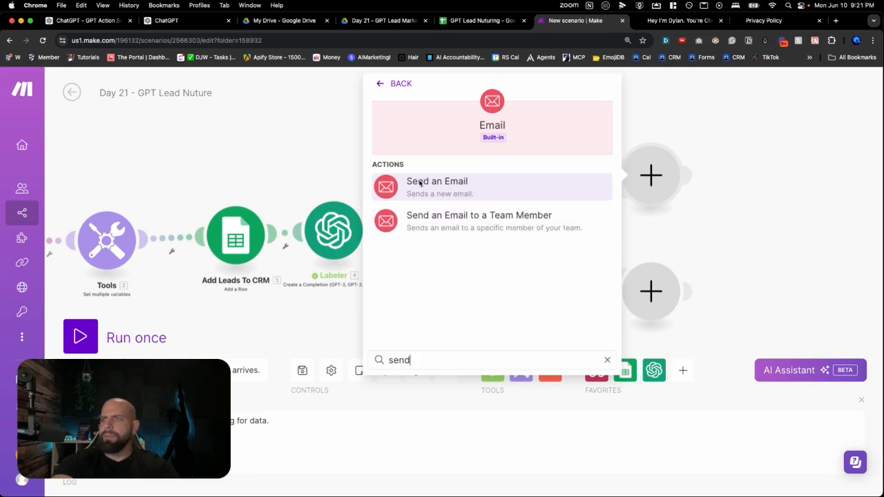
pyautogui.click(421, 184)
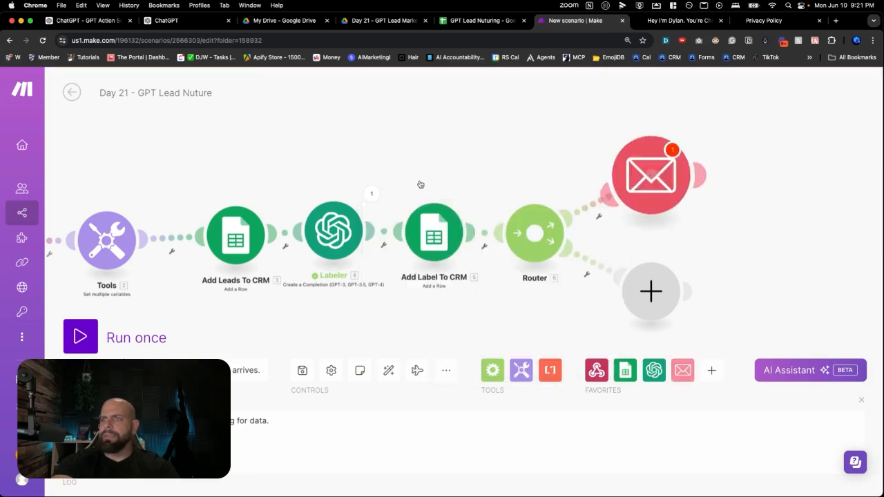
# Add a recipient to the email and map its address to the Email variable from the Set multiple variables module
pyautogui.scroll(-2, 429, 257)
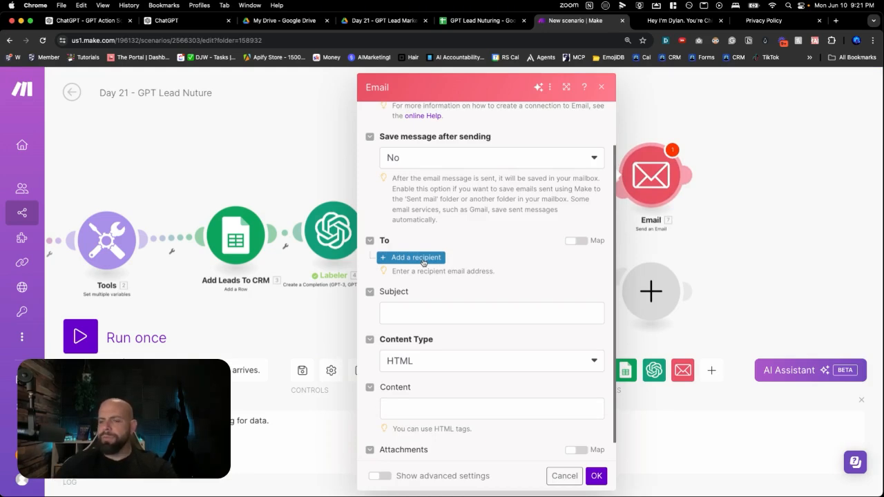
pyautogui.click(423, 259)
pyautogui.click(423, 278)
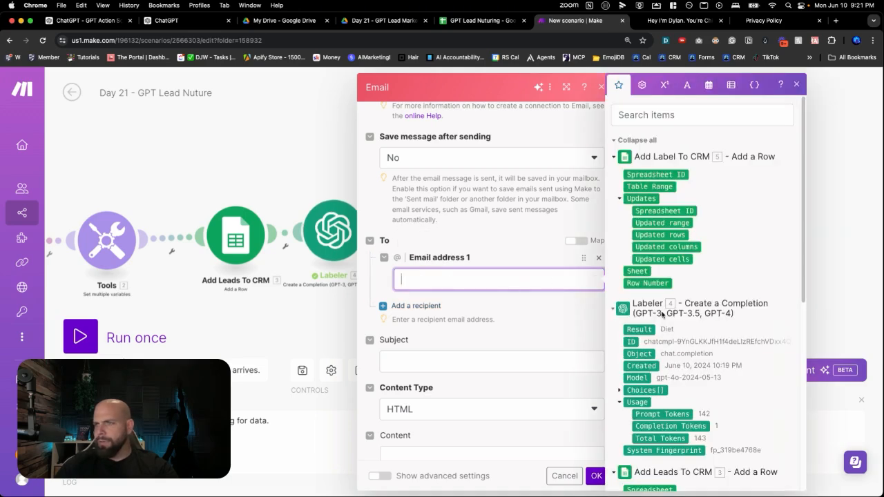
pyautogui.scroll(-10, 662, 315)
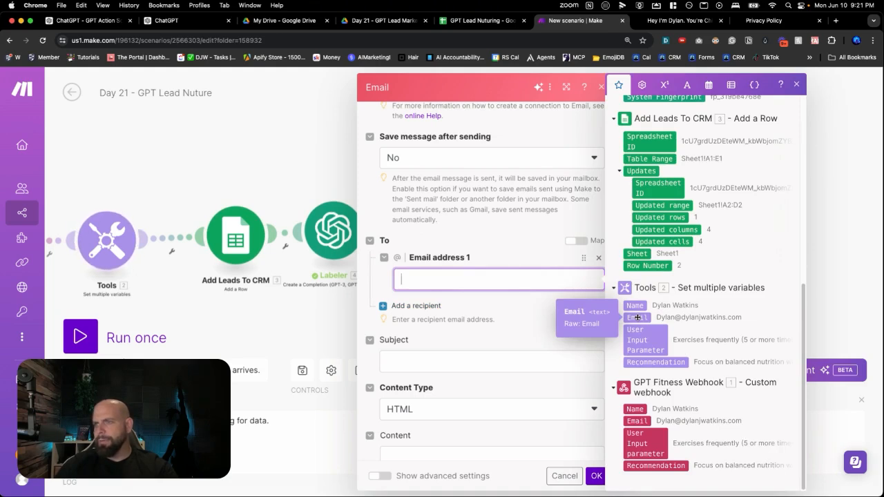
pyautogui.click(638, 317)
# Enter "You custom blueprint for" as the email subject
pyautogui.click(459, 364)
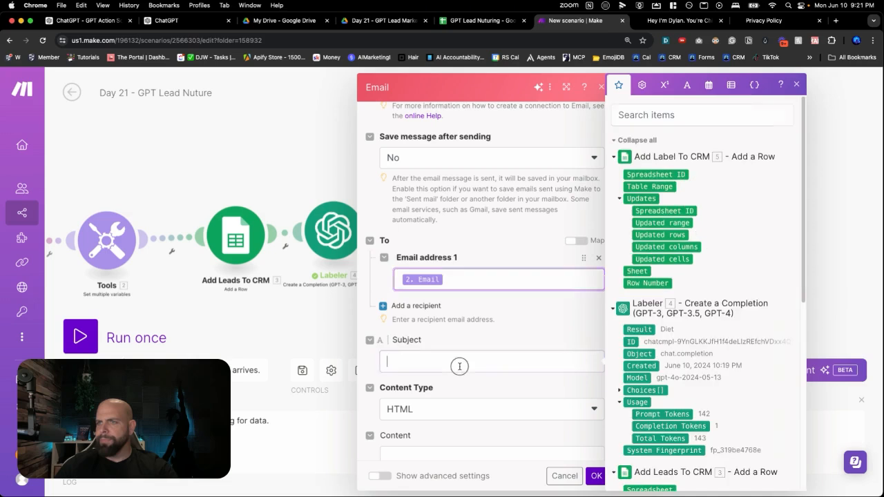
pyautogui.write('You')
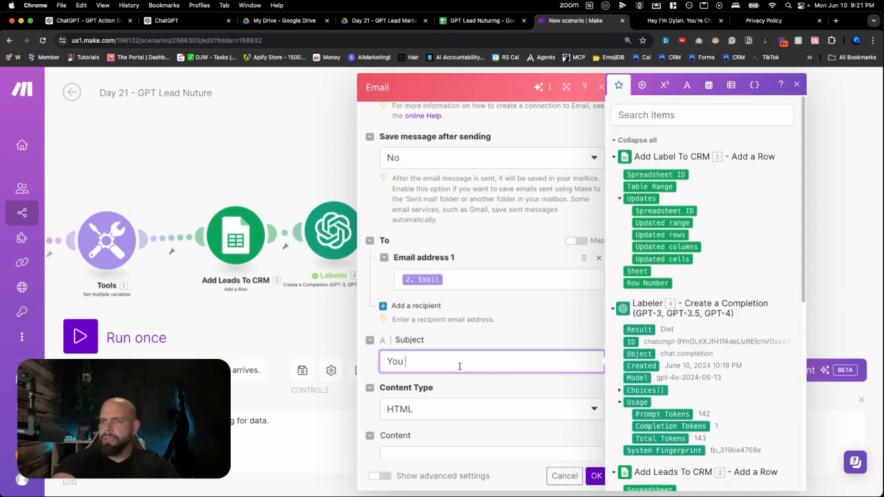
pyautogui.write(' costomer')
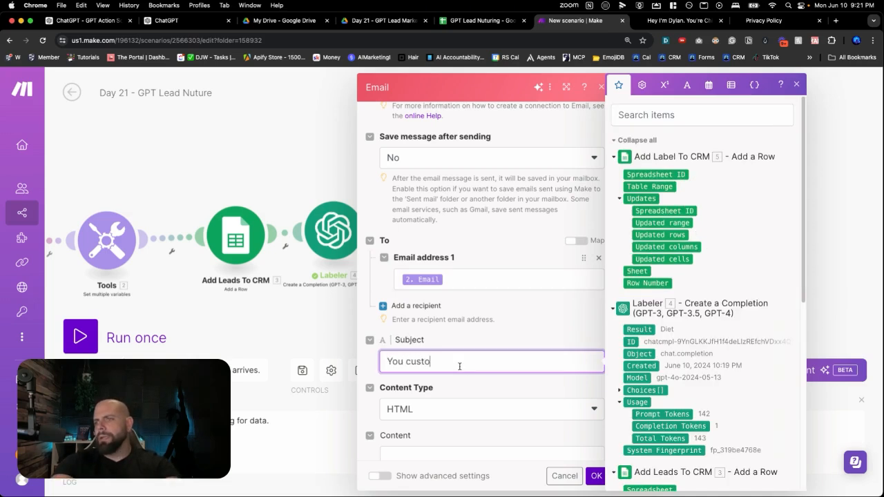
pyautogui.press('BackSpace')
pyautogui.press('BackSpace')
pyautogui.write('bl')
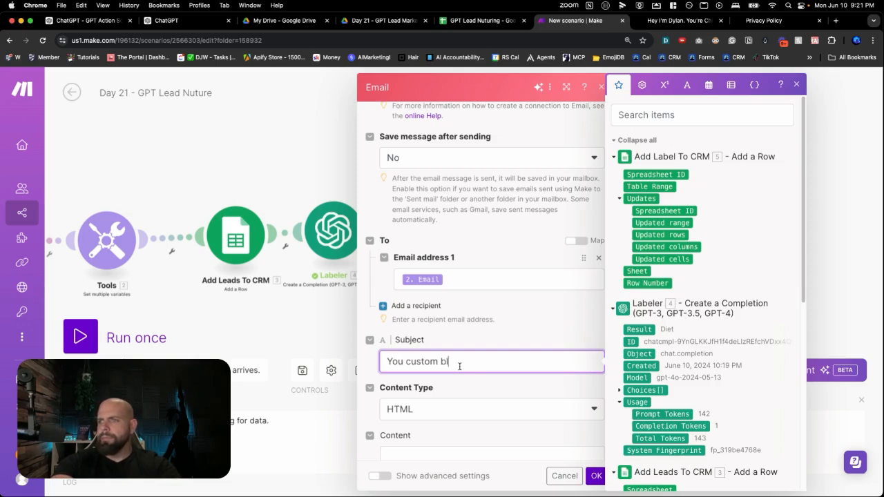
pyautogui.write('ueprint for')
# Insert "Hi" and the Name variable from the Set multiple variables module at the start of the subject
pyautogui.press('super+a')
pyautogui.press('Left')
pyautogui.write('Hi')
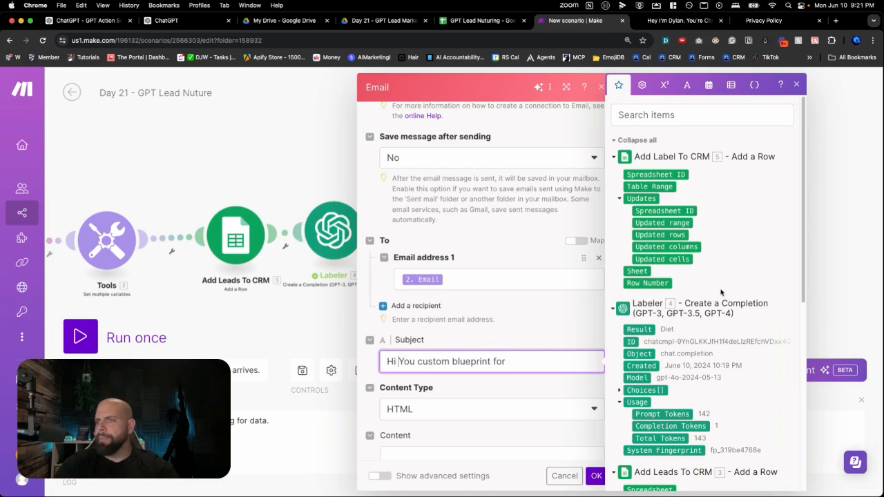
pyautogui.scroll(-5, 720, 292)
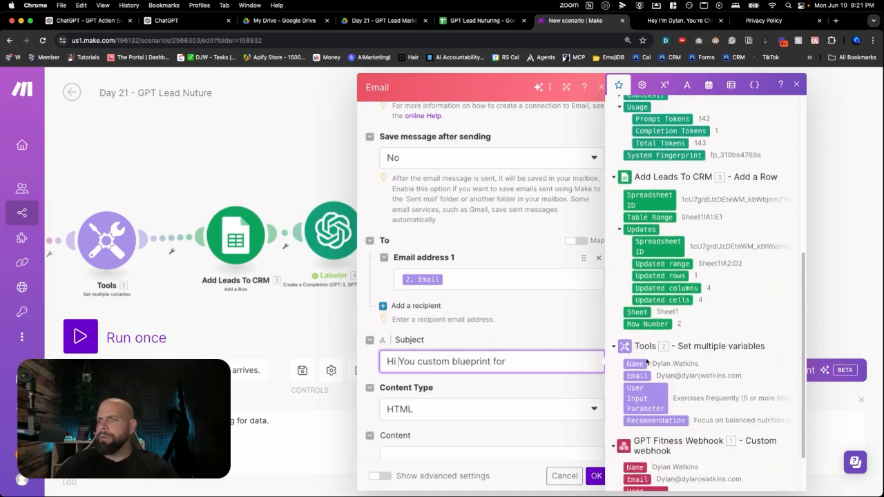
pyautogui.click(639, 363)
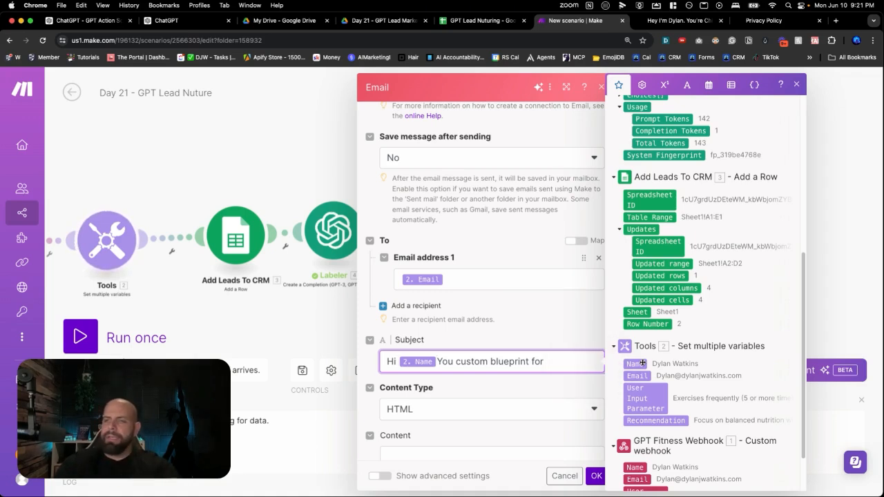
# Find the split function and insert it before the Name variable in the subject
pyautogui.scroll(3, 747, 227)
pyautogui.scroll(5, 747, 227)
pyautogui.click(660, 116)
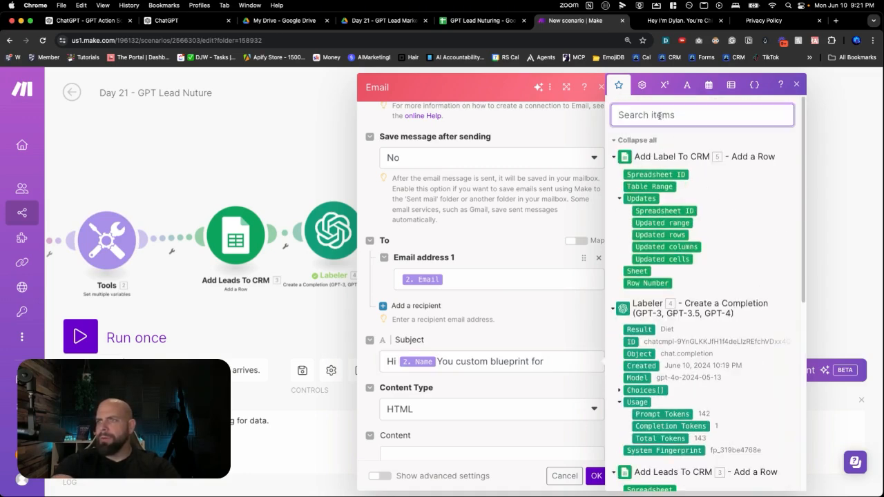
pyautogui.write('get')
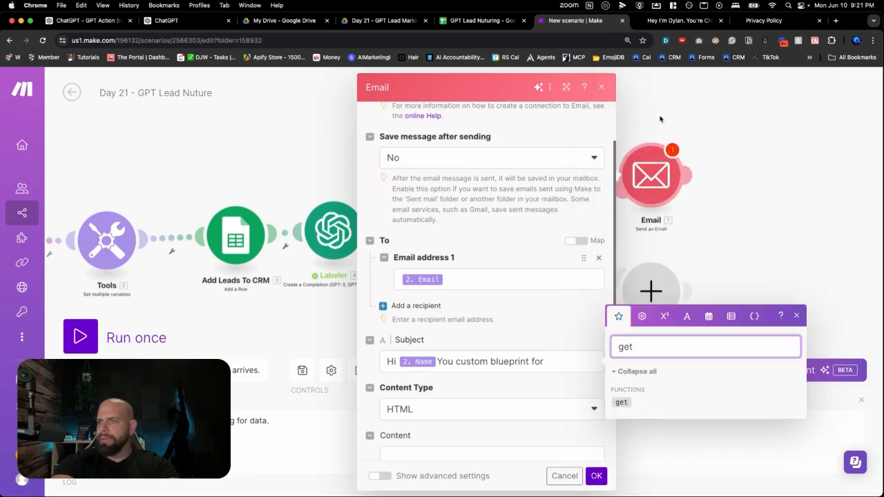
pyautogui.press('BackSpace')
pyautogui.press('BackSpace')
pyautogui.press('BackSpace')
pyautogui.write('spl')
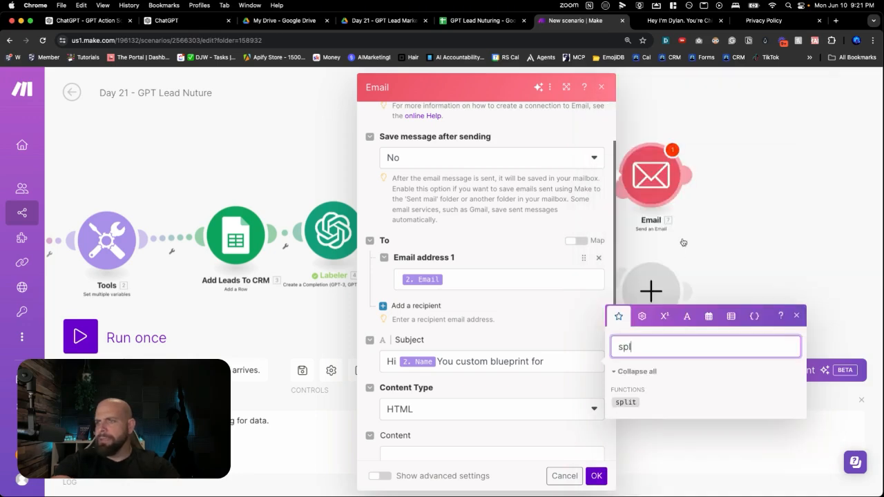
pyautogui.click(626, 404)
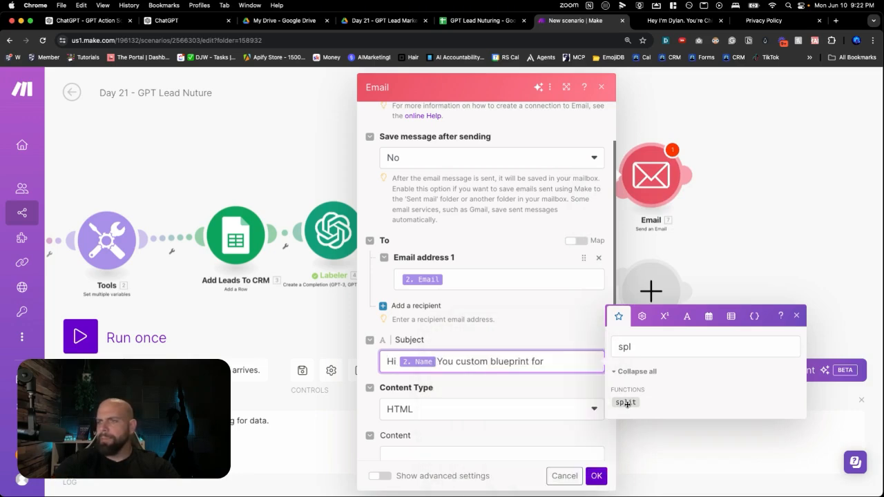
pyautogui.click(626, 403)
# Move the Name variable into the split function as its text argument
pyautogui.hotkey('shift', 'Right')
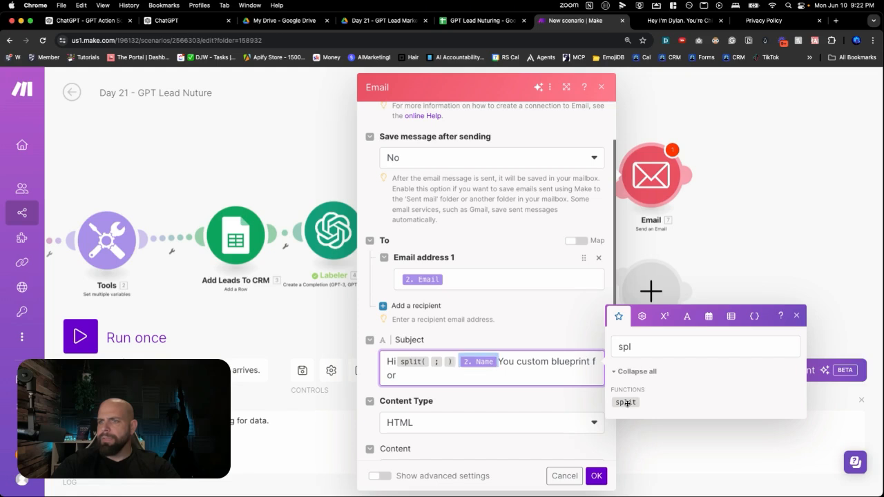
pyautogui.press('super+x')
pyautogui.press('Left')
pyautogui.press('Left')
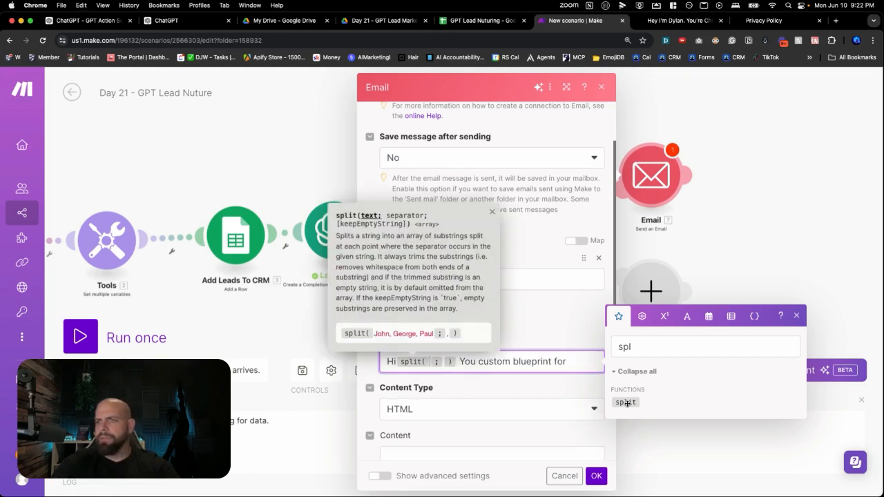
pyautogui.press('super+v')
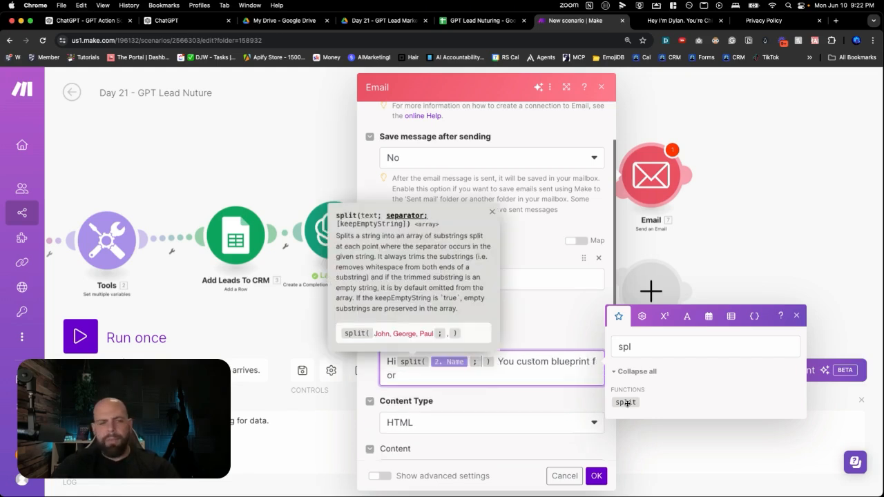
# Set the space keyword as the separator of the split function in the subject
pyautogui.click(652, 347)
pyautogui.press('BackSpace')
pyautogui.press('BackSpace')
pyautogui.press('BackSpace')
pyautogui.write('spac')
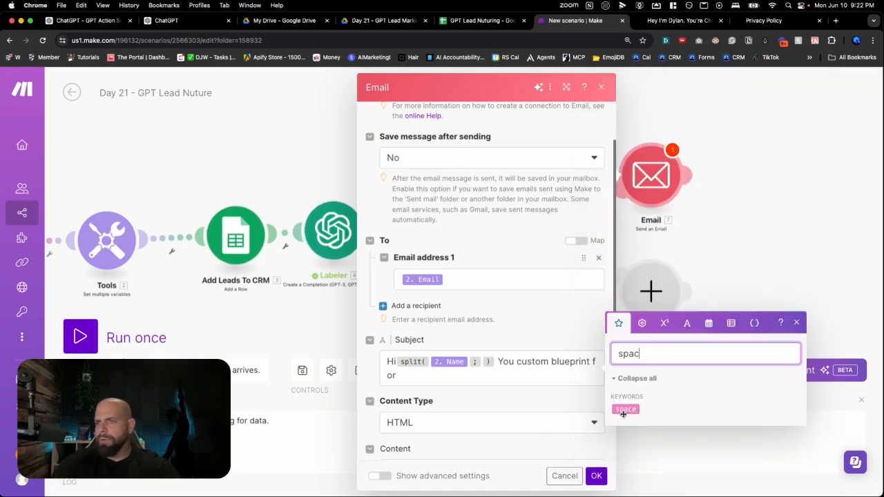
pyautogui.click(625, 411)
pyautogui.press('Right')
pyautogui.press('Right')
pyautogui.press('Right')
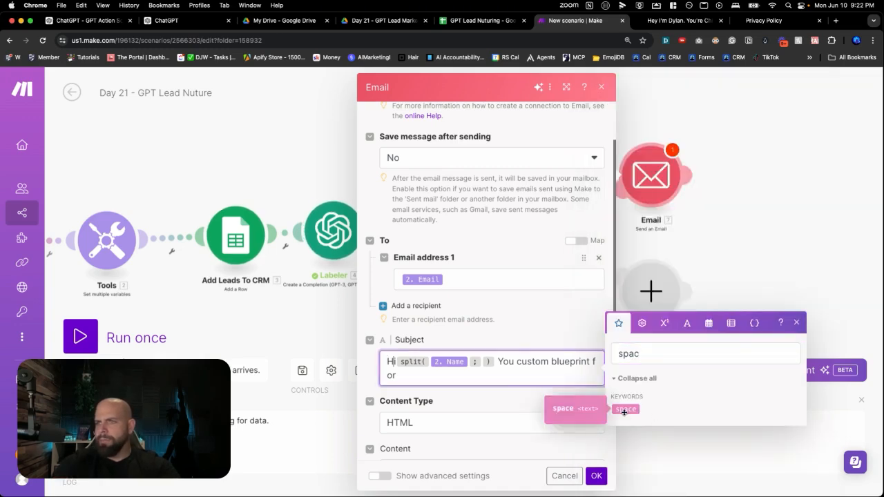
pyautogui.press('Right')
pyautogui.press('Right')
pyautogui.click(626, 409)
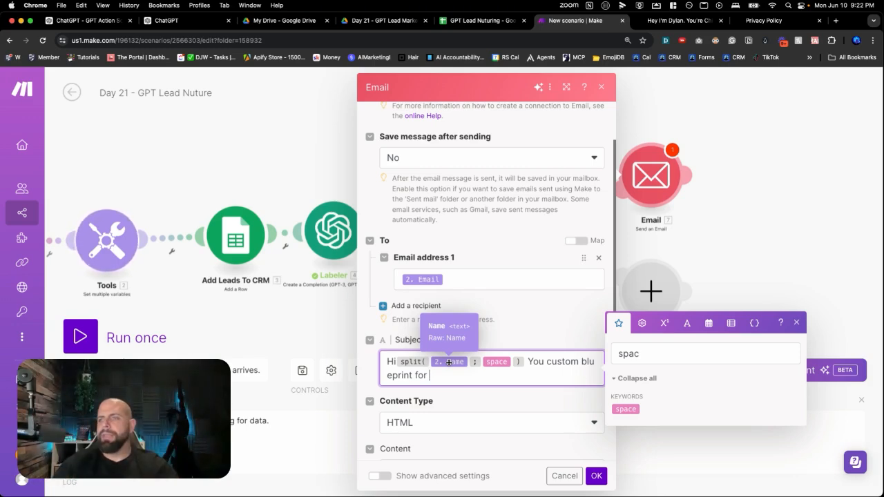
# Find the get function and insert it directly before the split function in the subject
pyautogui.moveTo(409, 366)
pyautogui.doubleClick(631, 355)
pyautogui.press('BackSpace')
pyautogui.write('get')
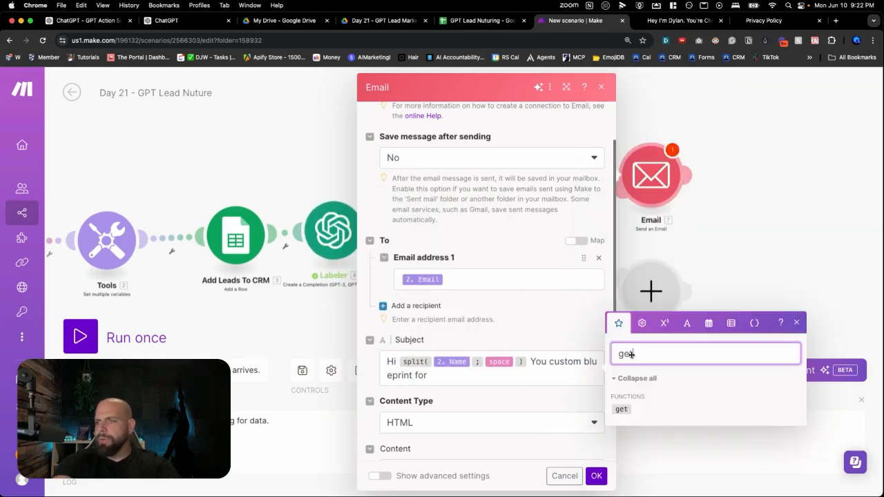
pyautogui.click(620, 410)
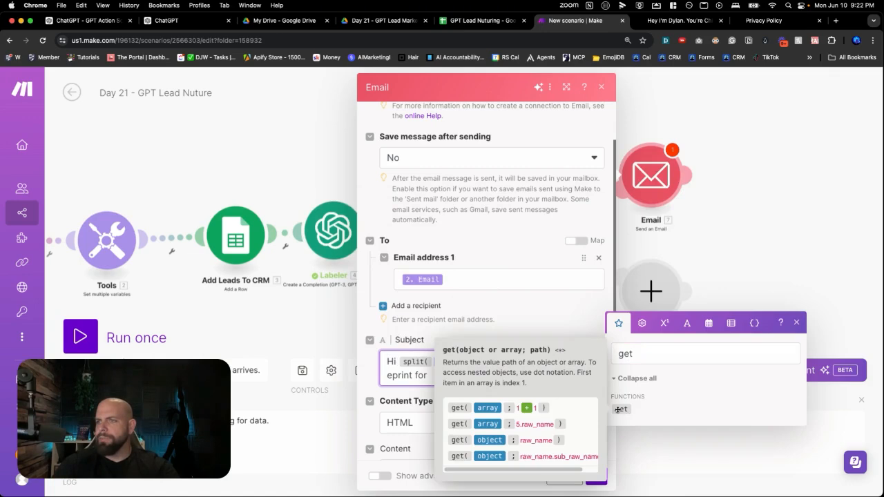
pyautogui.press('Right')
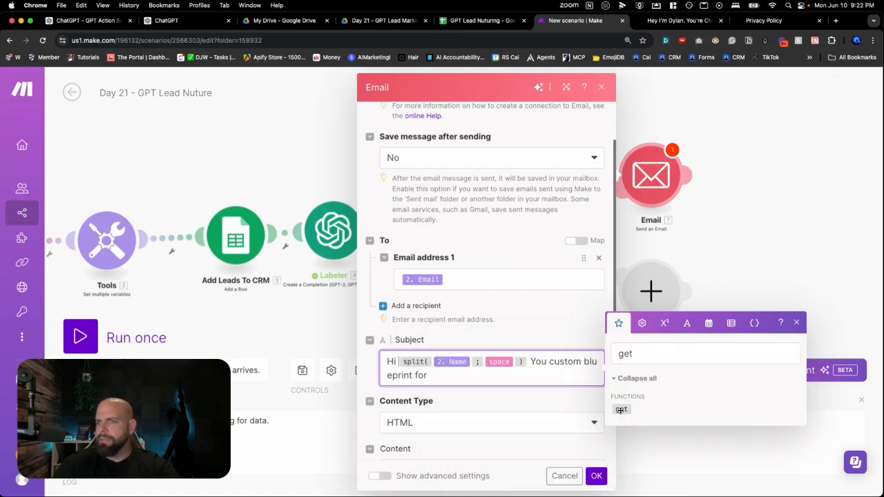
pyautogui.click(621, 410)
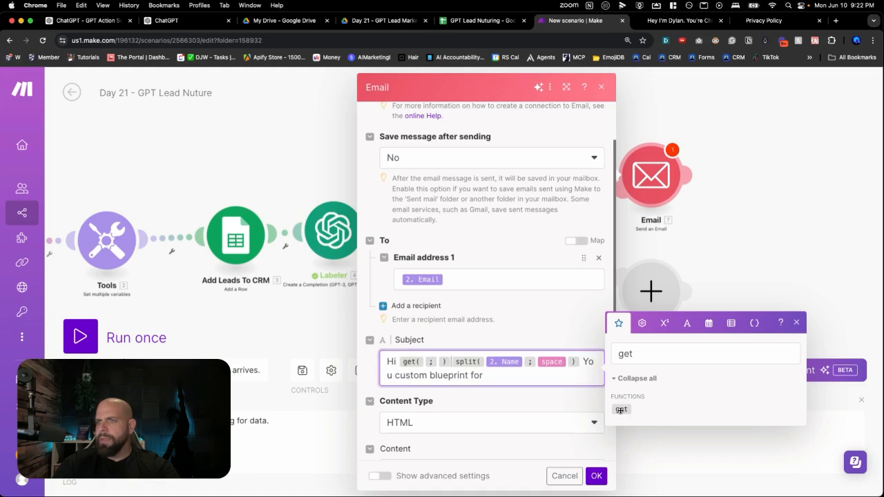
# Wrap the get function around the split expression, with 1 as its path and the closing bracket after it
pyautogui.hotkey('shift', 'Left')
pyautogui.hotkey('shift', 'Left')
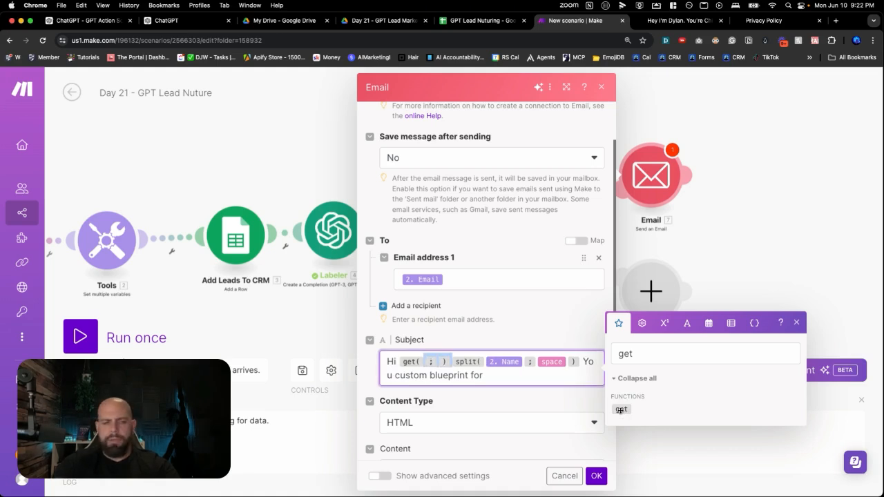
pyautogui.press('BackSpace')
pyautogui.press('Right')
pyautogui.press('Right')
pyautogui.press('Right')
pyautogui.press('Right')
pyautogui.press('Right')
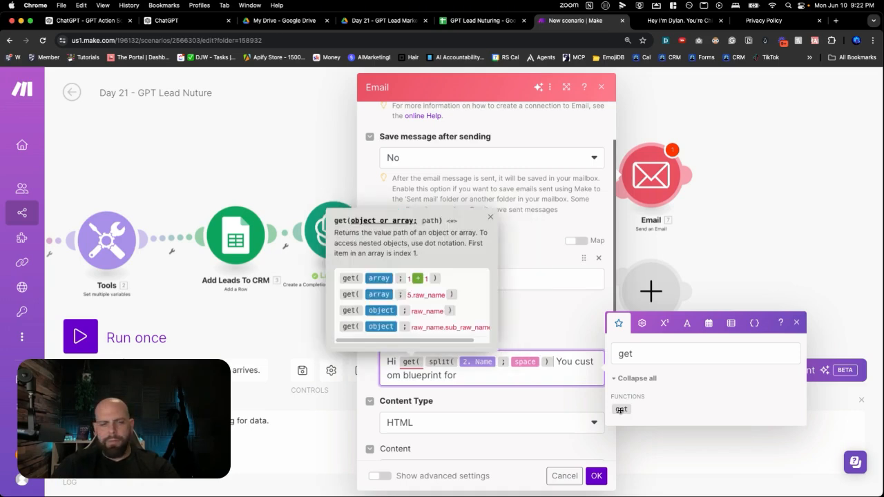
pyautogui.write('; 1 ')
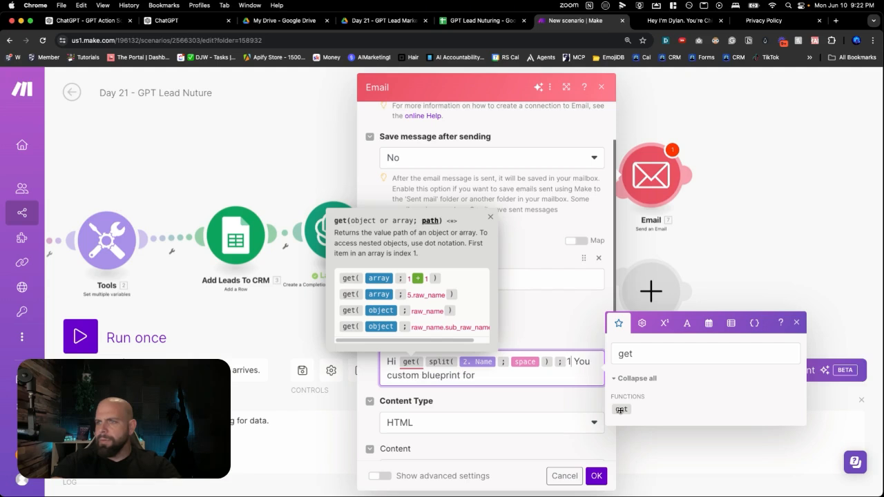
pyautogui.write(')')
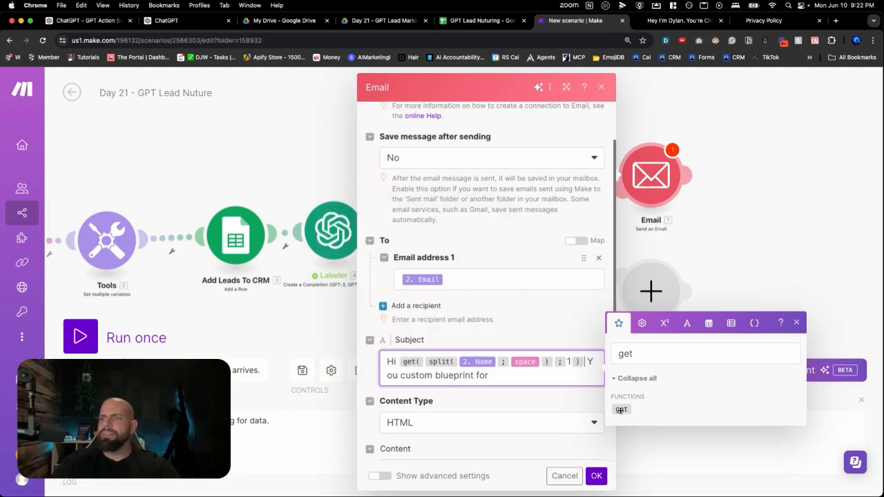
# Change the subject wording after the first-name formula to "Here is your custom blueprint for"
pyautogui.moveTo(413, 363)
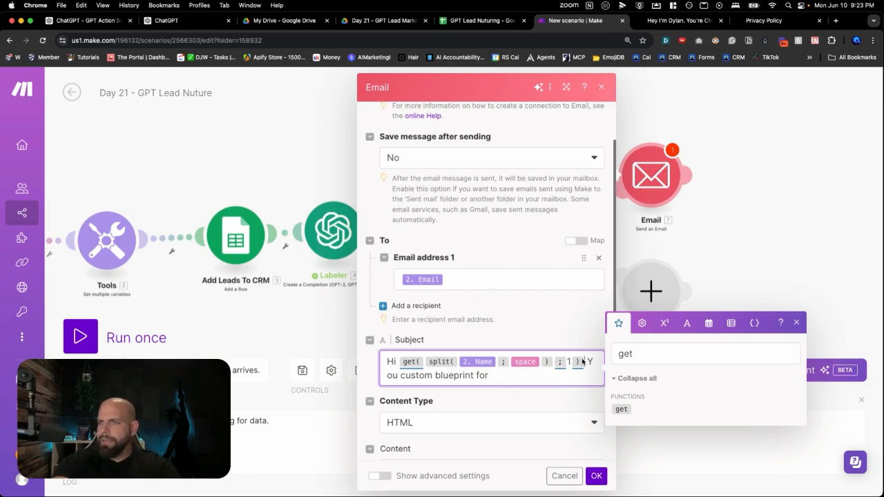
pyautogui.write('Here is You')
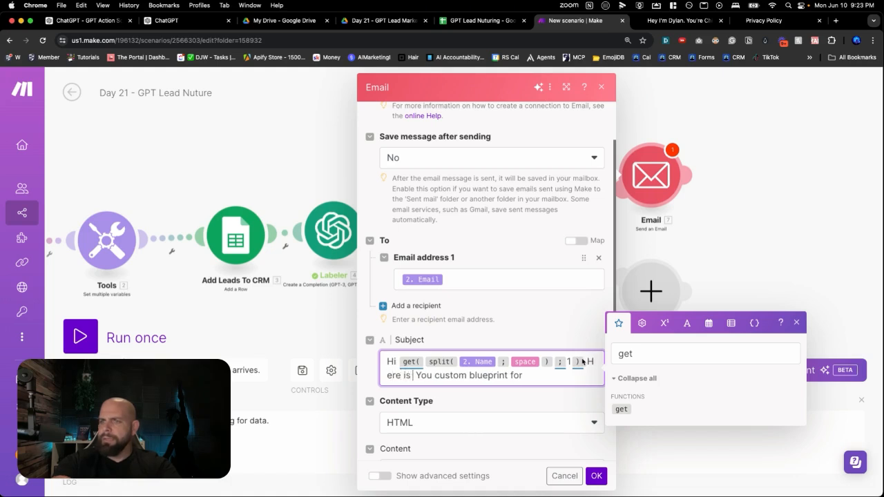
pyautogui.press('Delete')
pyautogui.press('Delete')
pyautogui.press('Delete')
pyautogui.press('Delete')
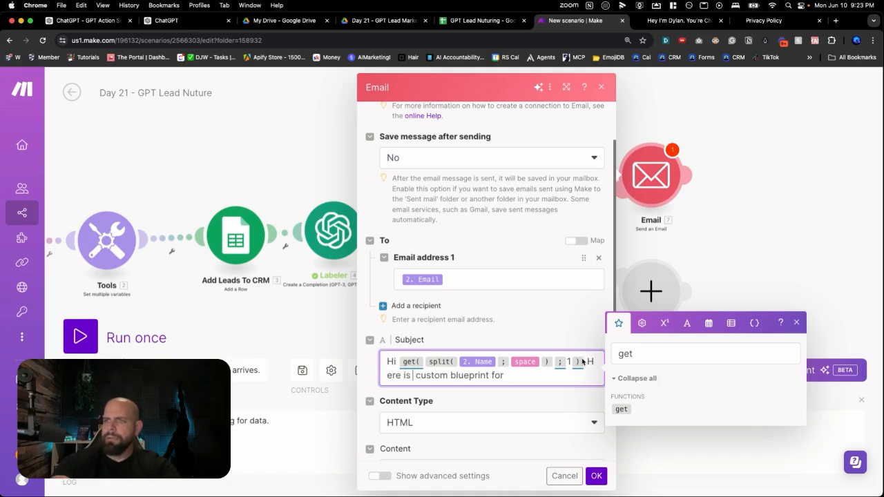
pyautogui.write('your')
# Map the Labeler's Choices Message Content to the end of the subject
pyautogui.click(568, 376)
pyautogui.press('BackSpace')
pyautogui.press('BackSpace')
pyautogui.press('BackSpace')
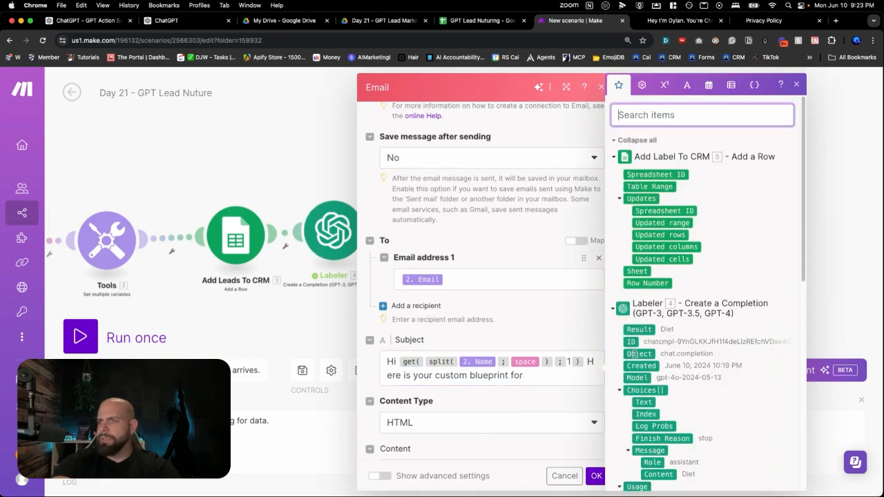
pyautogui.scroll(-1, 646, 326)
pyautogui.scroll(-3, 646, 326)
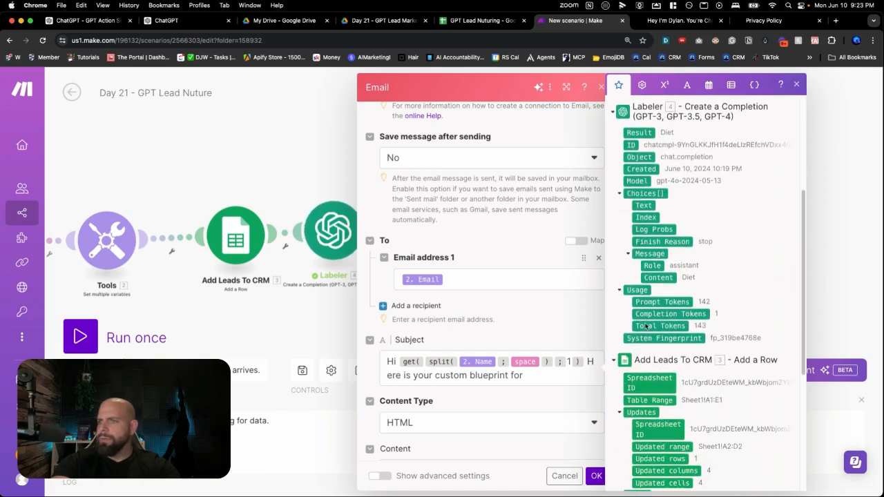
pyautogui.click(655, 278)
pyautogui.scroll(-3, 651, 314)
pyautogui.scroll(-5, 650, 314)
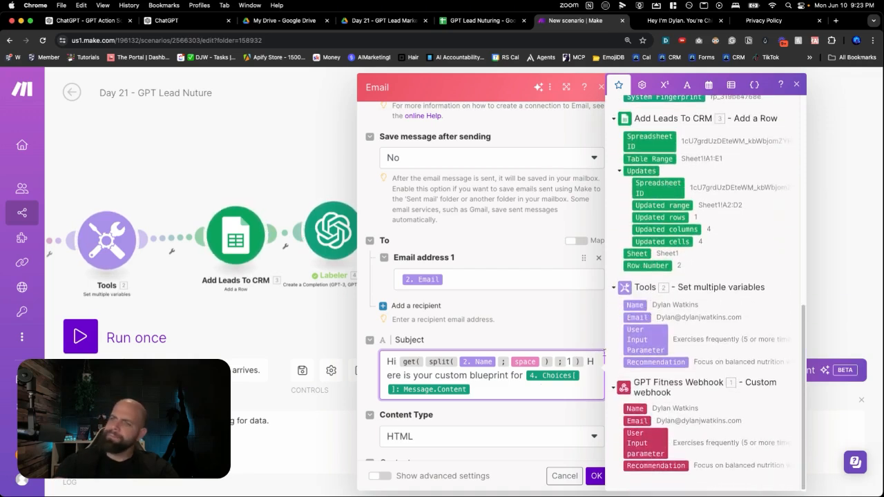
# Begin the email content with "Hi", a copy of the subject's first-name formula, and a comma
pyautogui.scroll(-2, 516, 420)
pyautogui.scroll(-1, 516, 419)
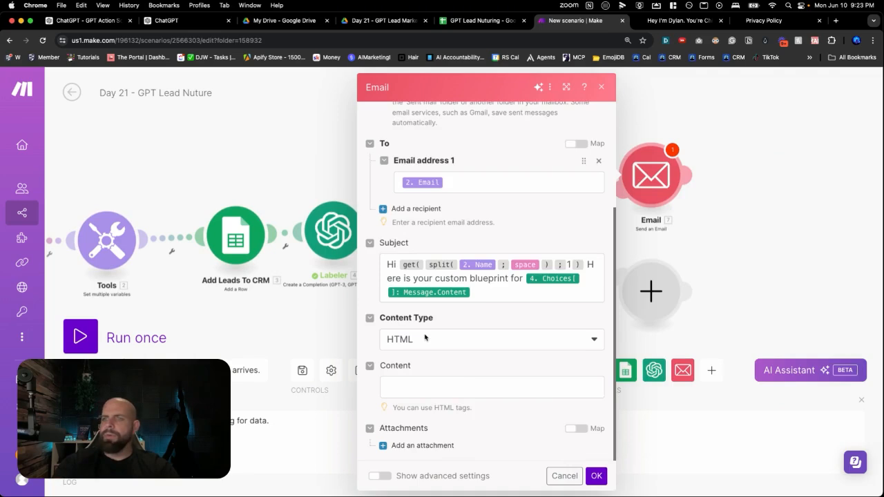
pyautogui.click(416, 381)
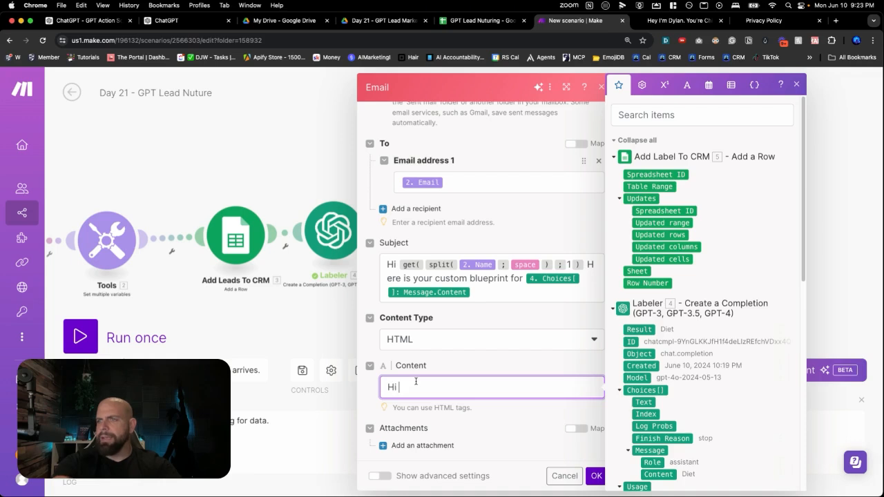
pyautogui.click(395, 264)
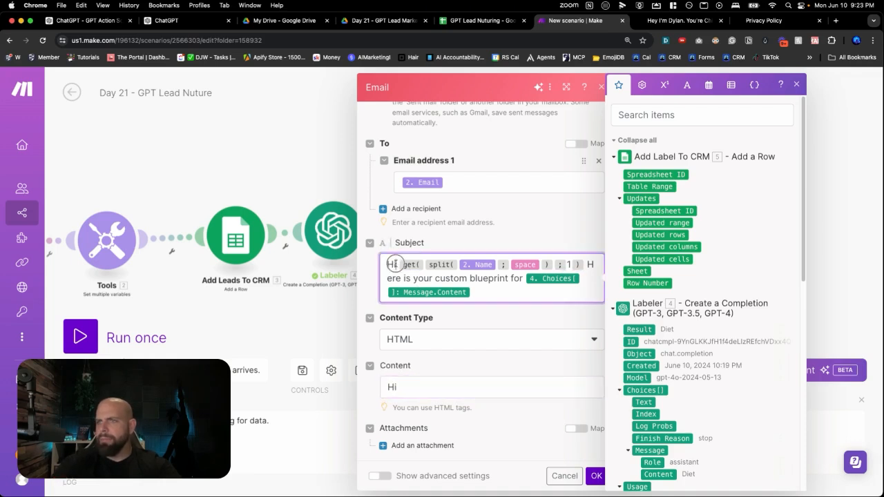
pyautogui.hotkey('shift', 'Right')
pyautogui.hotkey('shift', 'Right')
pyautogui.hotkey('shift', 'Right')
pyautogui.hotkey('shift', 'Right')
pyautogui.hotkey('shift', 'Right')
pyautogui.hotkey('shift', 'Right')
pyautogui.hotkey('shift', 'Right')
pyautogui.hotkey('shift', 'Right')
pyautogui.hotkey('shift', 'Right')
pyautogui.press('cmd+c')
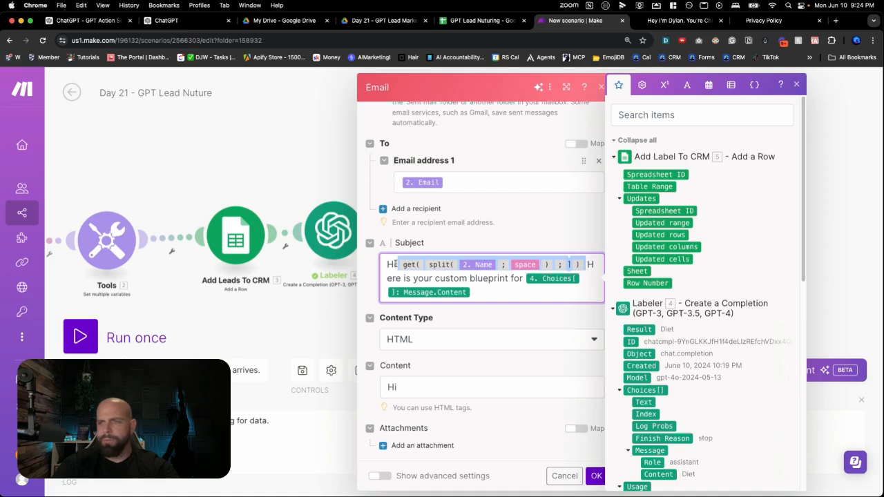
pyautogui.click(414, 392)
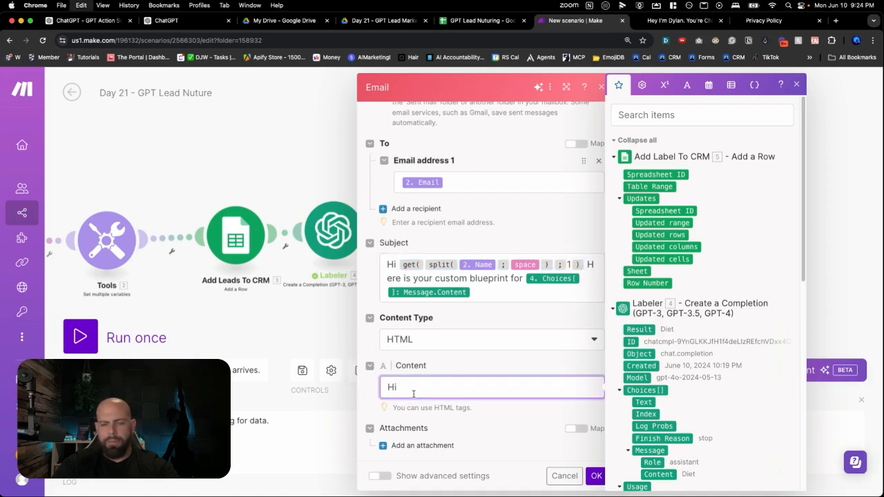
pyautogui.press('cmd+v')
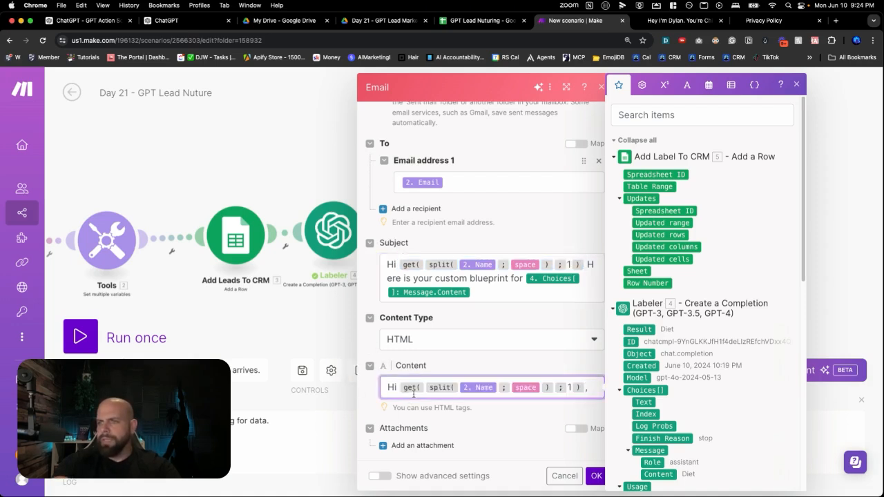
pyautogui.write(',')
# Add "Here is your custom blueprint for your" to the email content, separated from the greeting by a blank line
pyautogui.press('Return')
pyautogui.press('Return')
pyautogui.write('Here is your custom bluebp')
pyautogui.press('BackSpace')
pyautogui.press('BackSpace')
pyautogui.write('print for f')
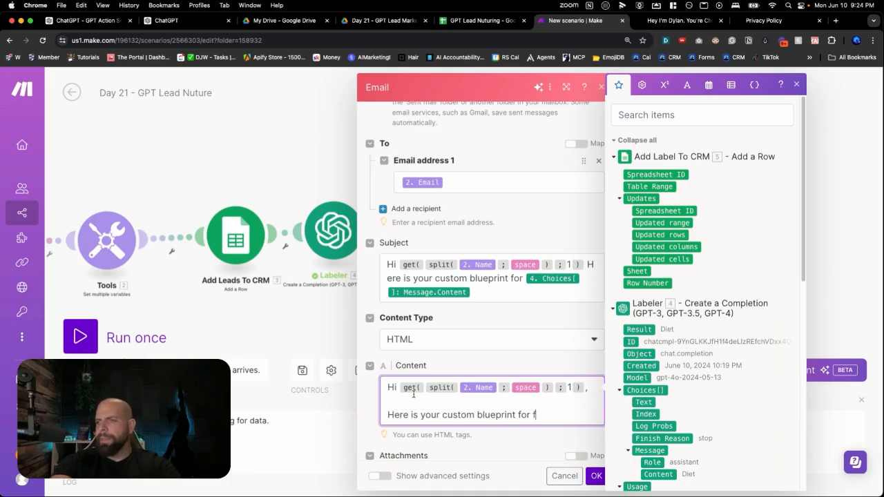
pyautogui.press('BackSpace')
pyautogui.write('your')
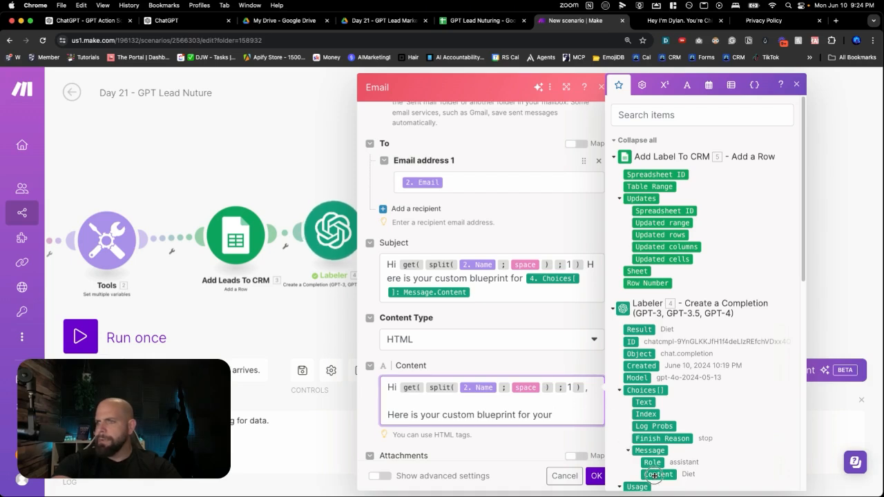
# Map the Labeler's Choices Message Content to the end of the blueprint sentence, add a period and start a new paragraph
pyautogui.click(656, 475)
pyautogui.write('.')
pyautogui.press('Return')
pyautogui.press('Return')
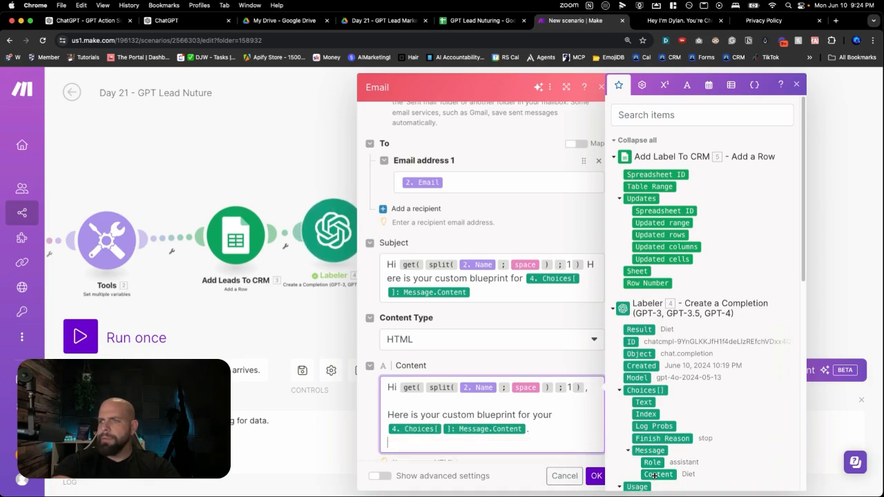
# Write the advice paragraph "Eat less food, Track your calories and drink more water." in the email content
pyautogui.scroll(-4, 654, 476)
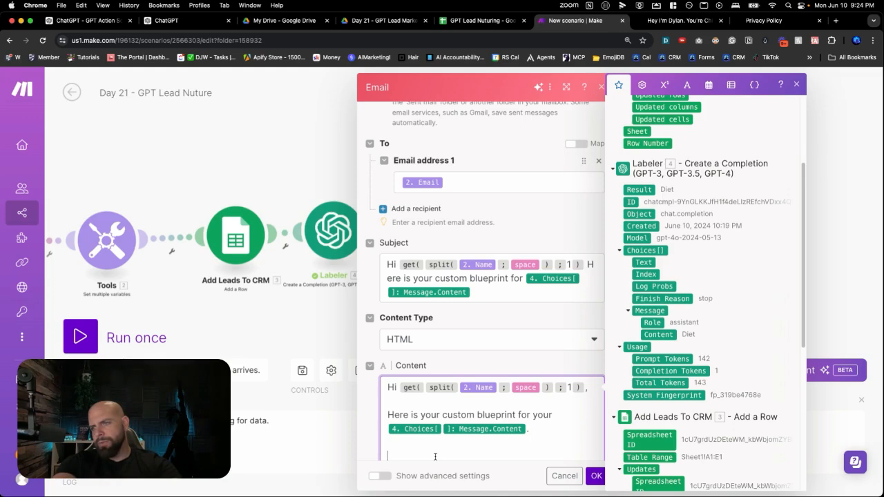
pyautogui.write('F')
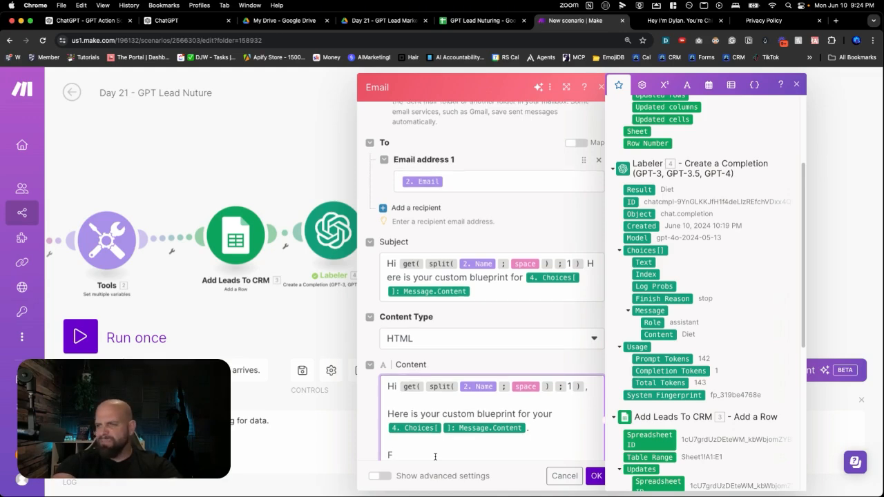
pyautogui.write('at less food')
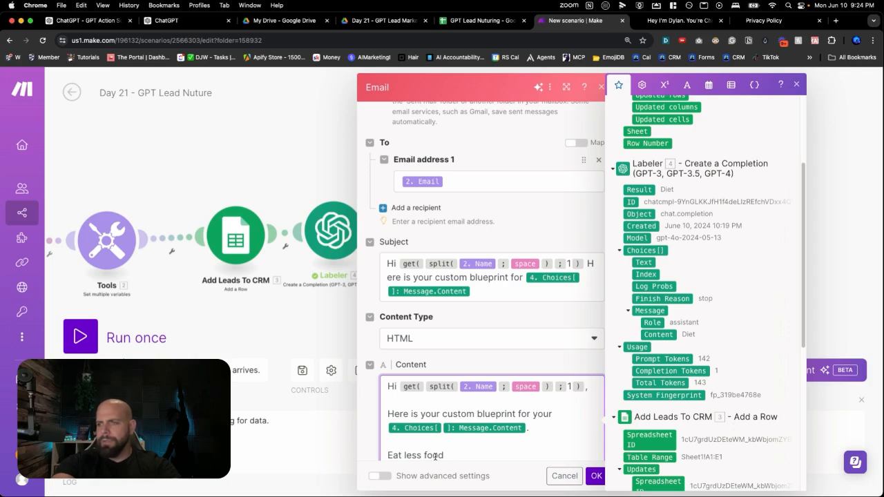
pyautogui.write(', Track your calories and drink mroe')
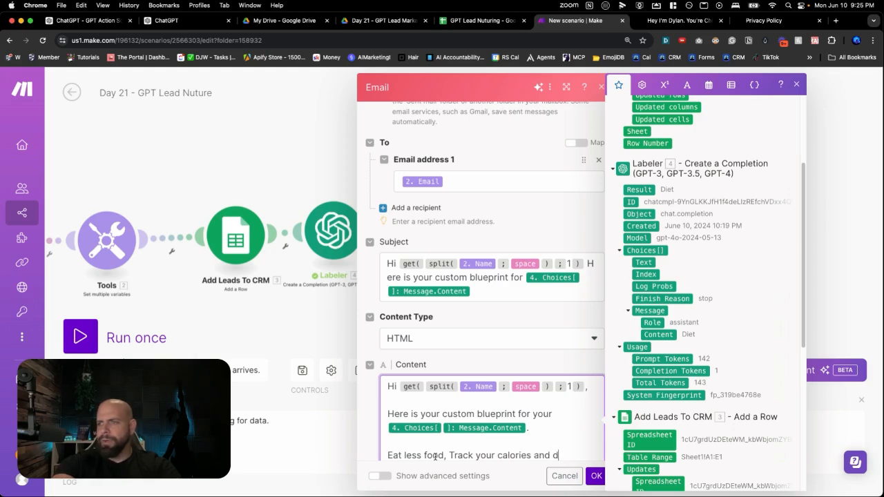
pyautogui.press('BackSpace')
pyautogui.press('BackSpace')
pyautogui.press('BackSpace')
pyautogui.press('BackSpace')
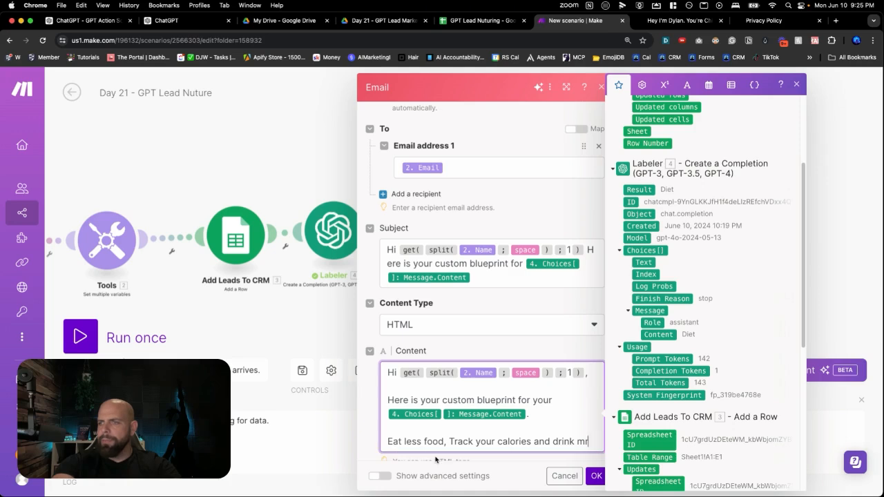
pyautogui.write('more water')
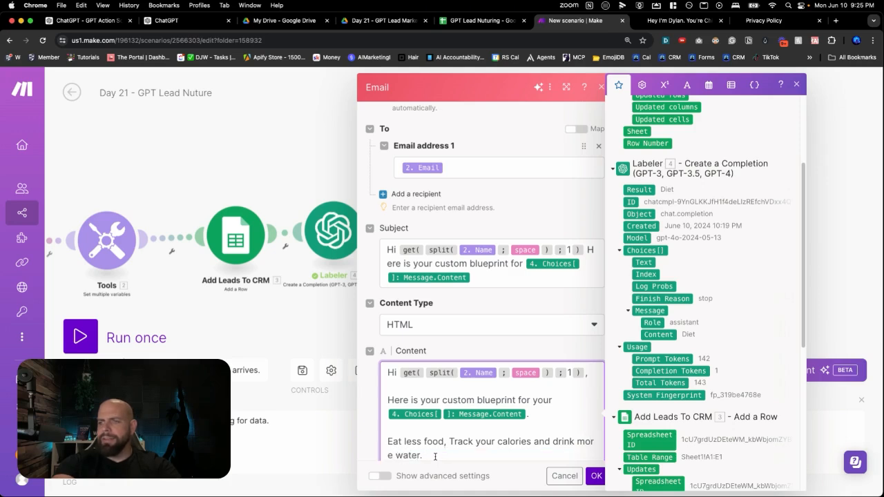
pyautogui.write('.')
# Close the email with "Best", "Your Fitness Friend" and the sender's initials on separate lines, and save the module settings
pyautogui.scroll(-3, 431, 405)
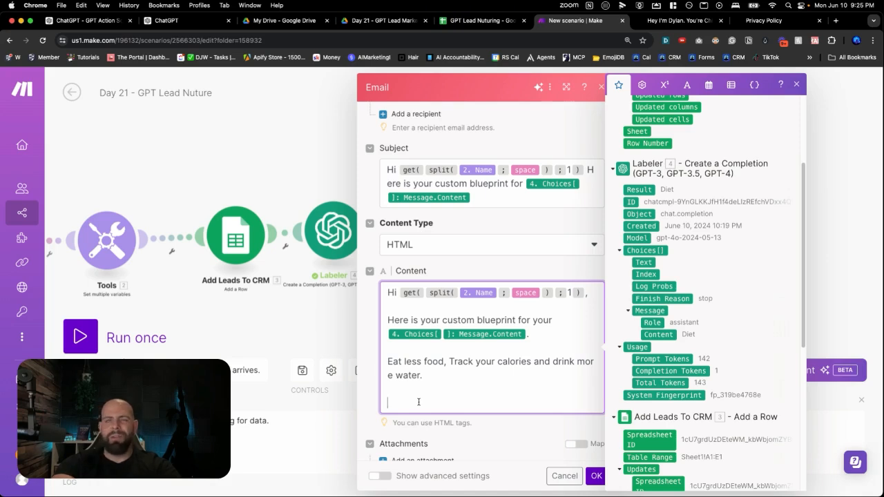
pyautogui.write('Best')
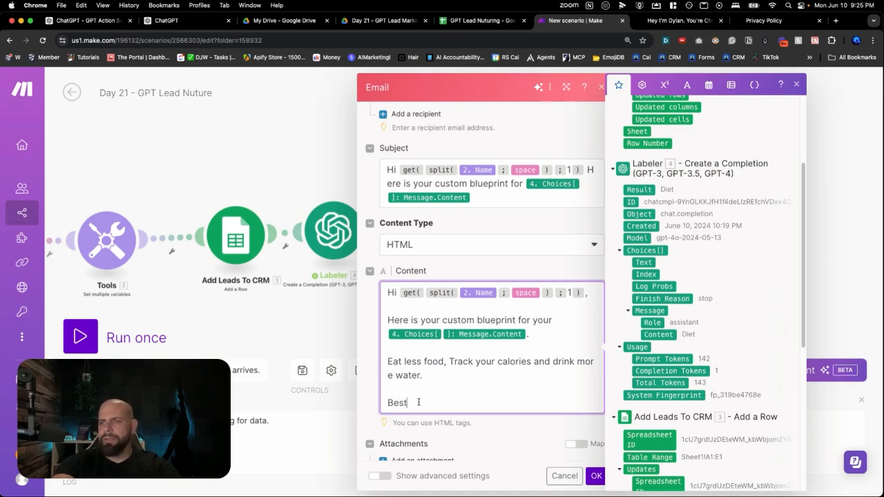
pyautogui.press('Return')
pyautogui.write('Your Fi')
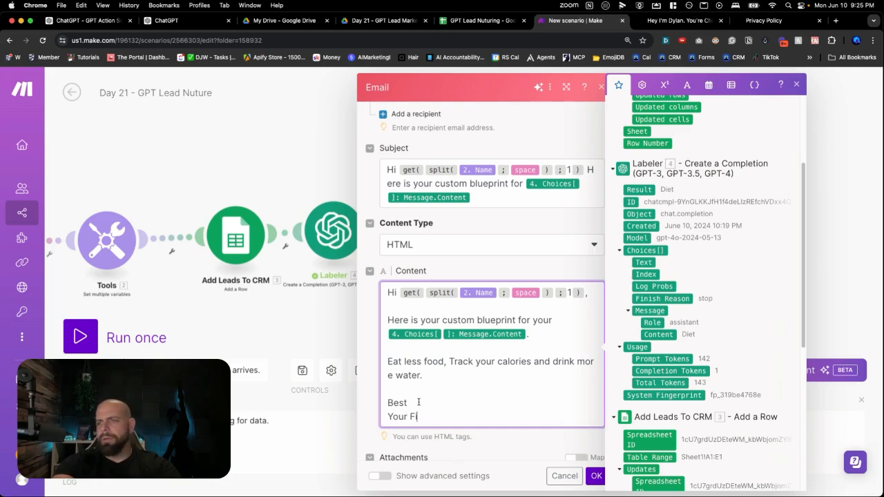
pyautogui.write('tness Friend')
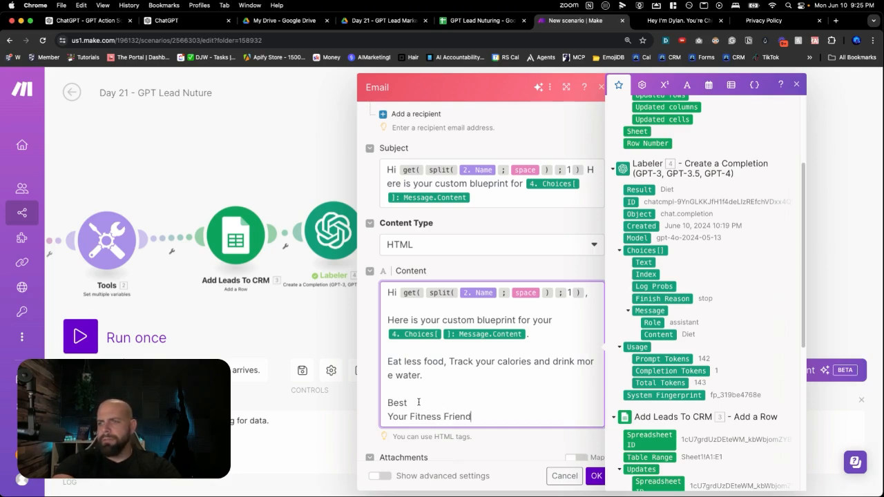
pyautogui.press('Return')
pyautogui.write('Dylan')
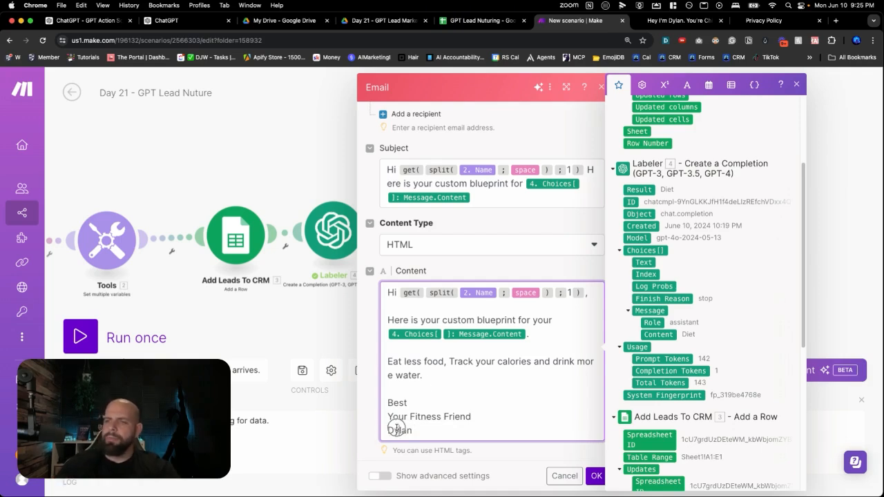
pyautogui.press('BackSpace')
pyautogui.press('BackSpace')
pyautogui.write('JW')
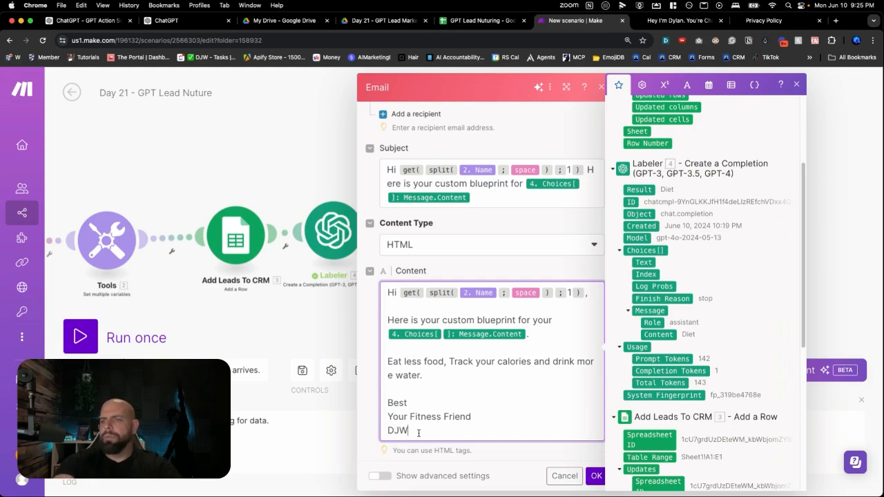
pyautogui.click(595, 475)
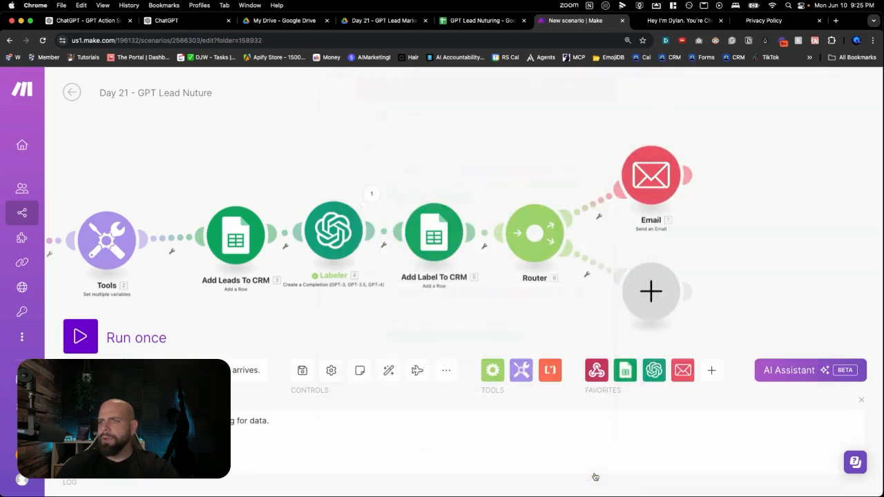
# Move the Email module slightly higher on the canvas and rename it "Diet Email"
pyautogui.moveTo(648, 207); pyautogui.dragTo(648, 160)
pyautogui.rightClick(648, 159)
pyautogui.click(674, 217)
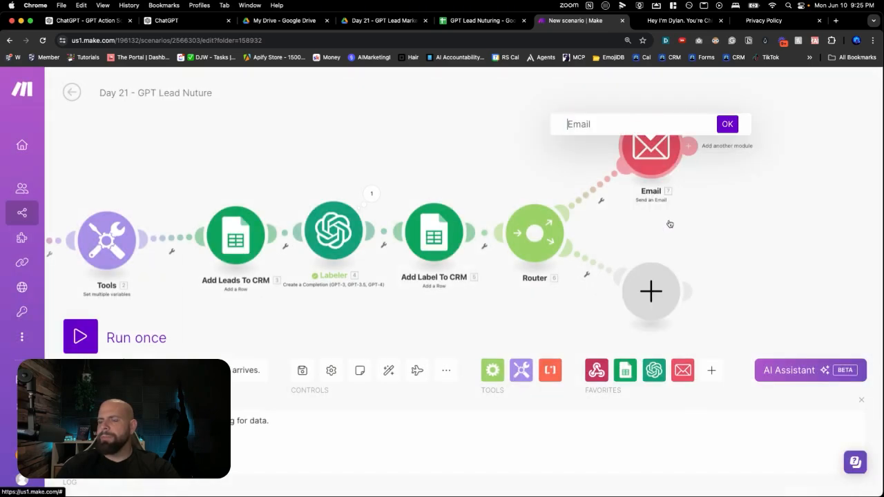
pyautogui.write('D')
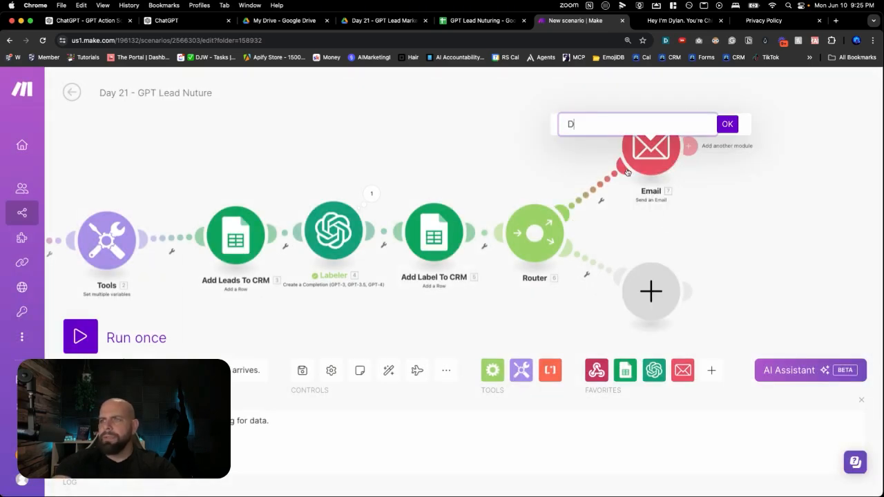
pyautogui.write('iet Email')
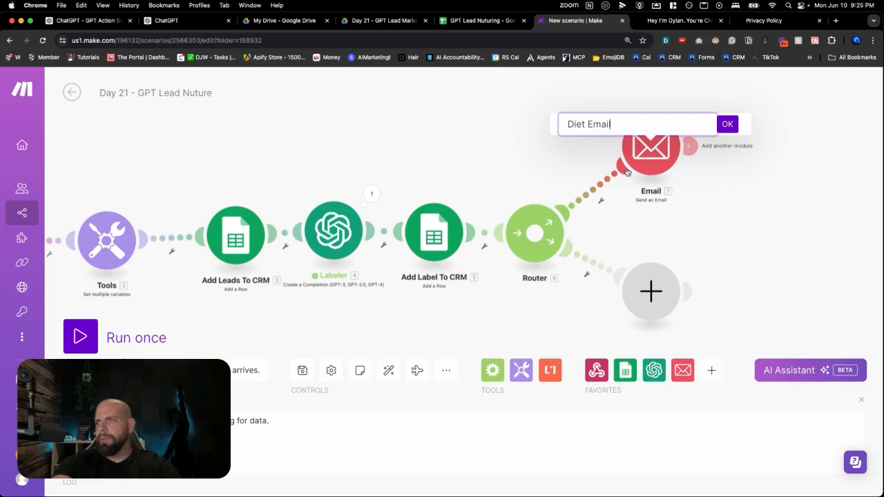
pyautogui.press('Return')
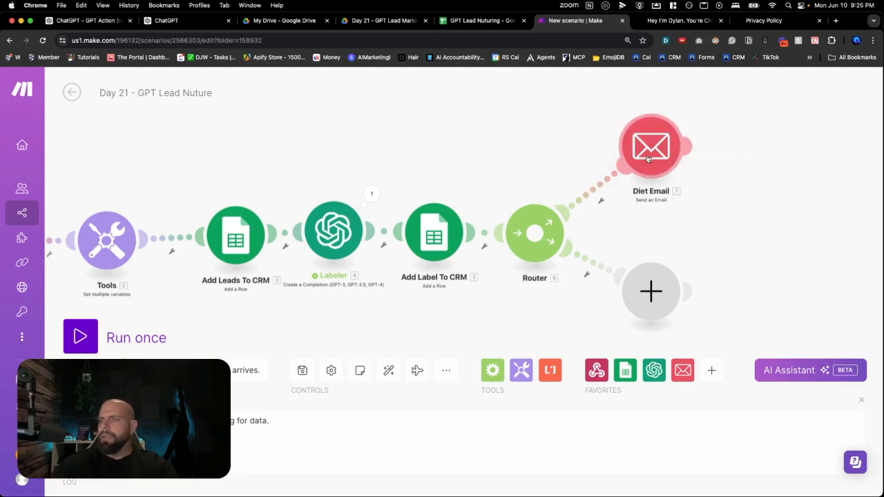
# Delete the empty placeholder module on the router's second route
pyautogui.moveTo(651, 280)
pyautogui.mouseDown()
pyautogui.moveTo(696, 297)
pyautogui.moveTo(656, 274)
pyautogui.mouseUp()
pyautogui.rightClick(656, 276)
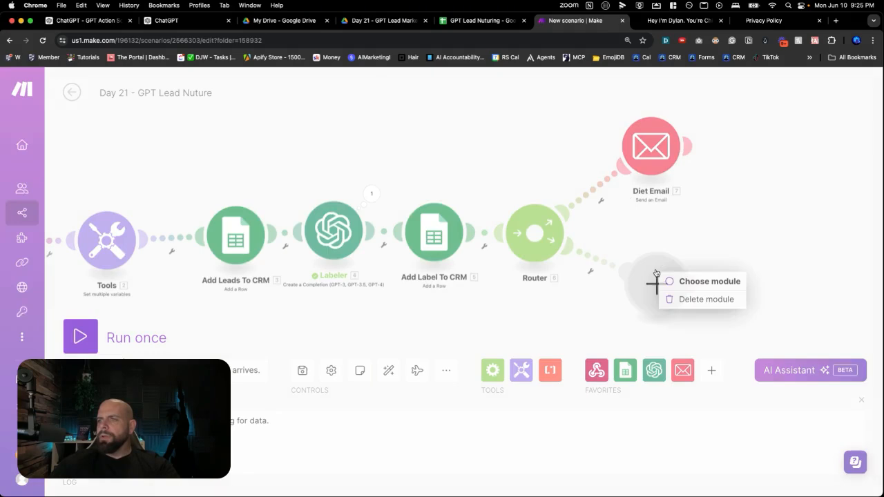
pyautogui.click(690, 298)
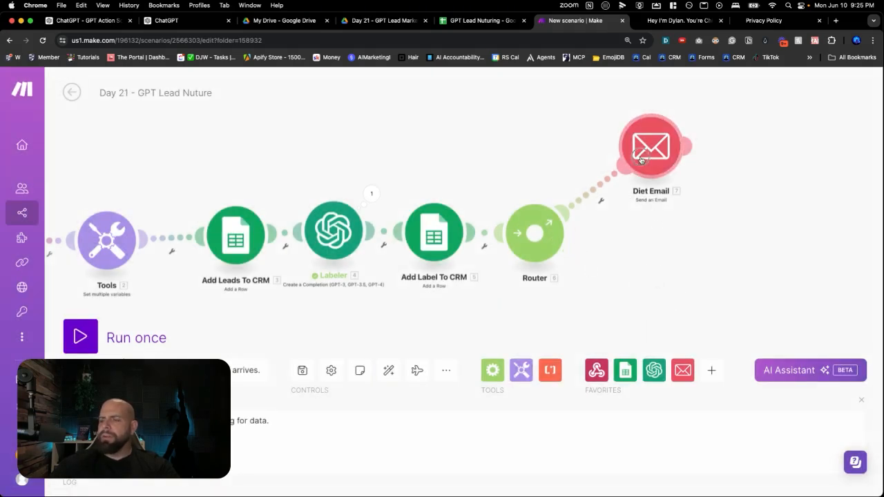
# Clone the Diet Email module twice, placing the copies beneath it as the router's second and third routes
pyautogui.rightClick(641, 160)
pyautogui.click(682, 241)
pyautogui.moveTo(675, 196)
pyautogui.mouseDown()
pyautogui.moveTo(630, 266)
pyautogui.moveTo(657, 263)
pyautogui.mouseUp()
pyautogui.rightClick(657, 264)
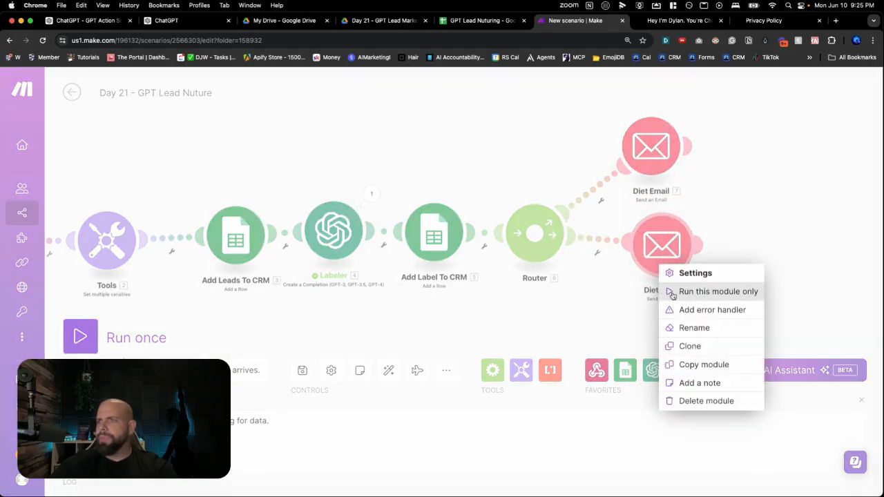
pyautogui.click(683, 344)
pyautogui.moveTo(687, 300)
pyautogui.mouseDown()
pyautogui.moveTo(656, 346)
pyautogui.moveTo(634, 351)
pyautogui.moveTo(662, 373)
pyautogui.mouseUp()
# Rename the middle Diet Email clone to "Weight Train Email"
pyautogui.scroll(-2, 726, 269)
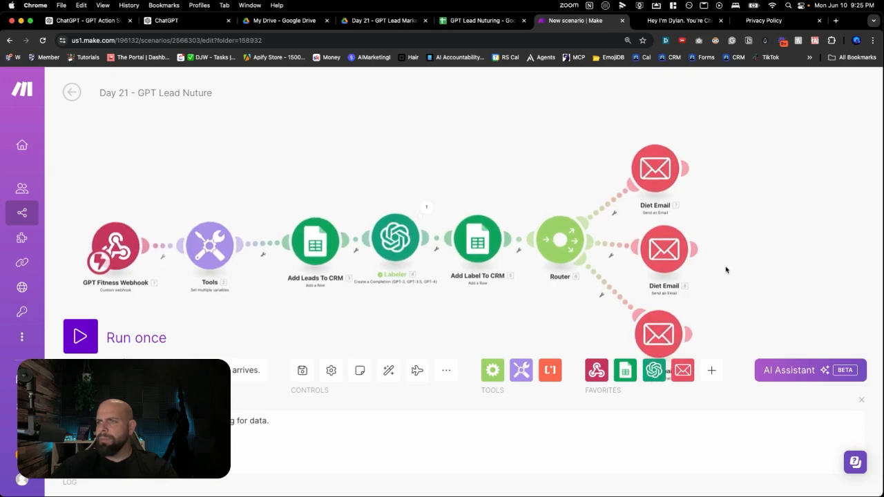
pyautogui.moveTo(724, 265); pyautogui.dragTo(673, 161)
pyautogui.rightClick(611, 160)
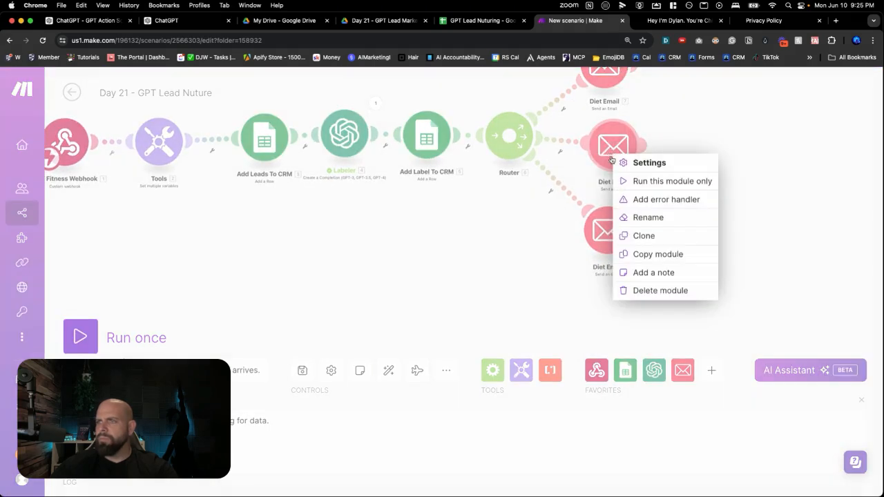
pyautogui.click(639, 216)
pyautogui.doubleClick(540, 130)
pyautogui.write('Weight')
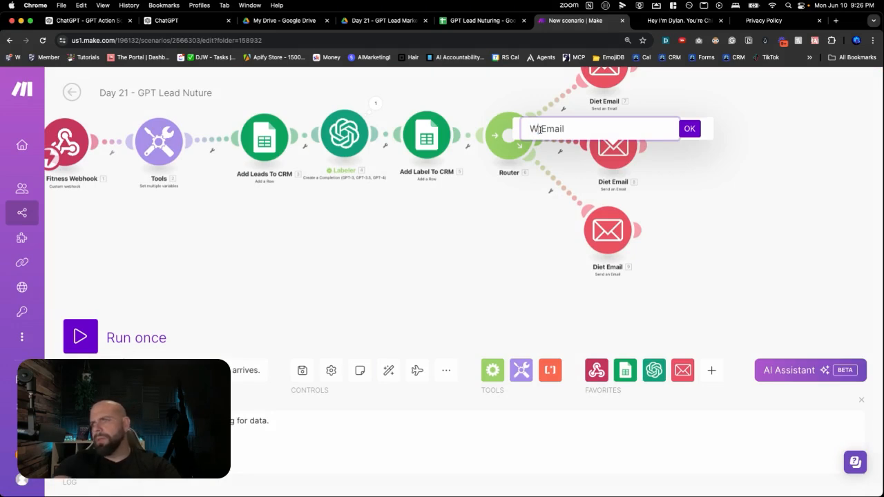
pyautogui.write(' T ')
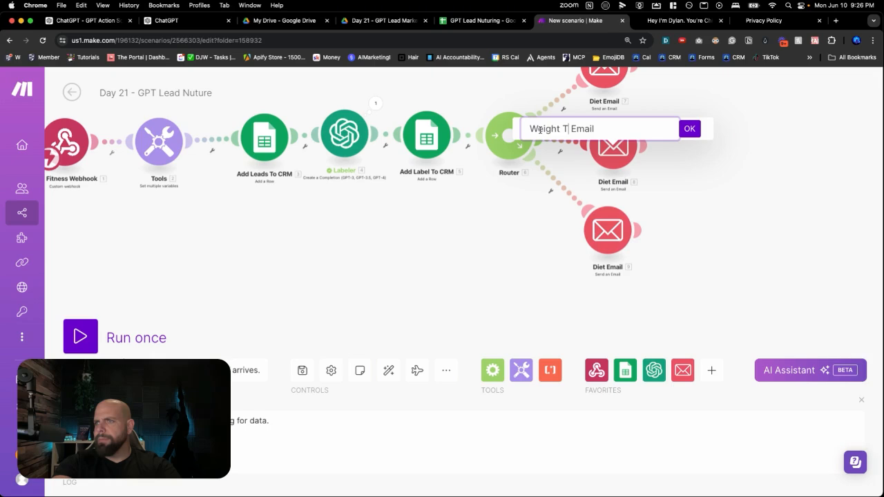
pyautogui.write('rain')
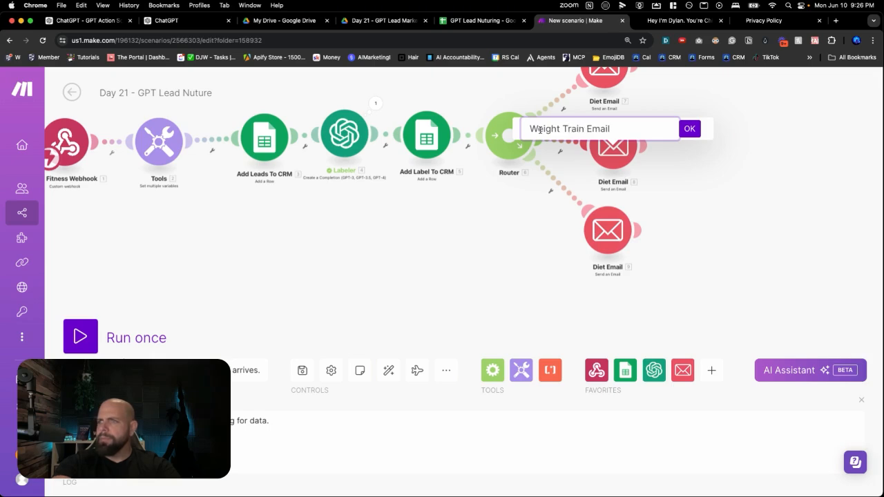
pyautogui.press('Return')
# Rename the lowest Diet Email clone on the router's third route to "Cardio Email"
pyautogui.rightClick(604, 237)
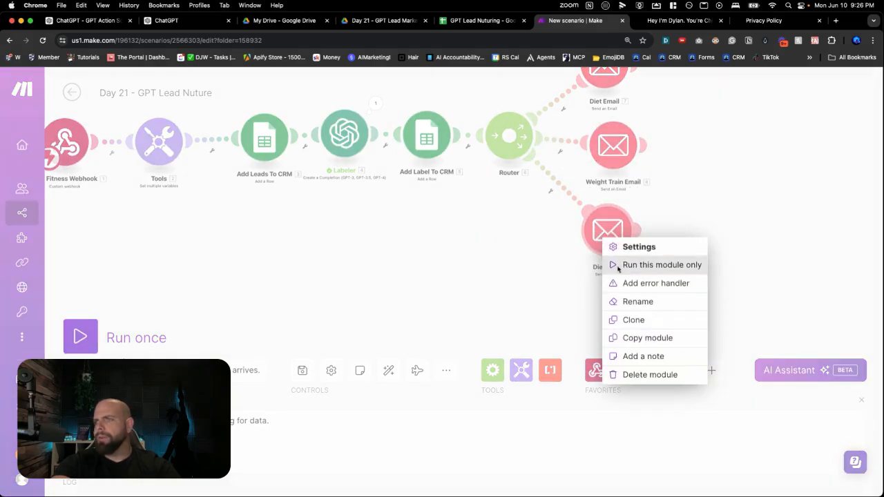
pyautogui.click(621, 301)
pyautogui.doubleClick(535, 214)
pyautogui.write('Cardio Email')
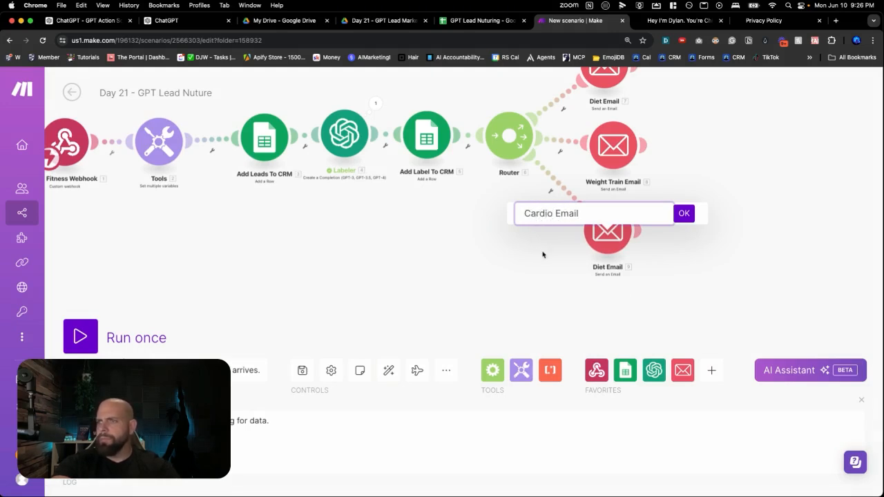
pyautogui.click(684, 213)
# Set up a filter labelled "Diet" on the route between the router and the Diet Email module
pyautogui.scroll(1, 652, 198)
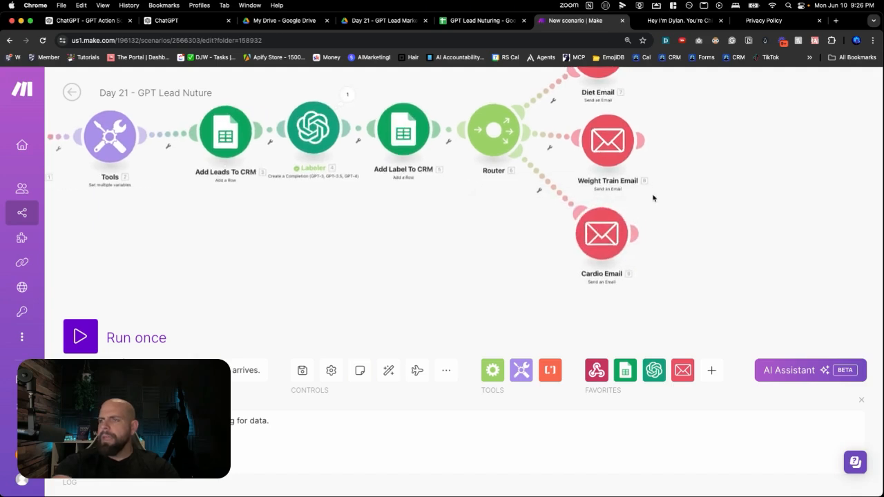
pyautogui.scroll(2, 668, 173)
pyautogui.scroll(1, 663, 190)
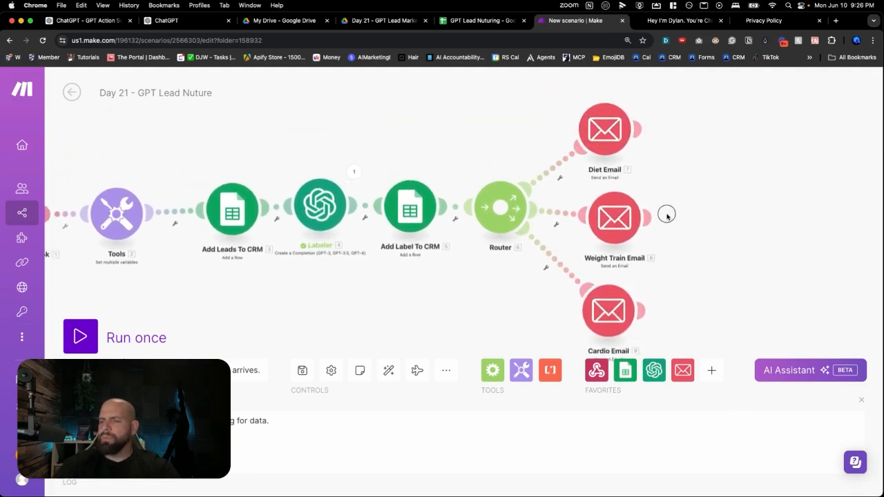
pyautogui.scroll(1, 667, 215)
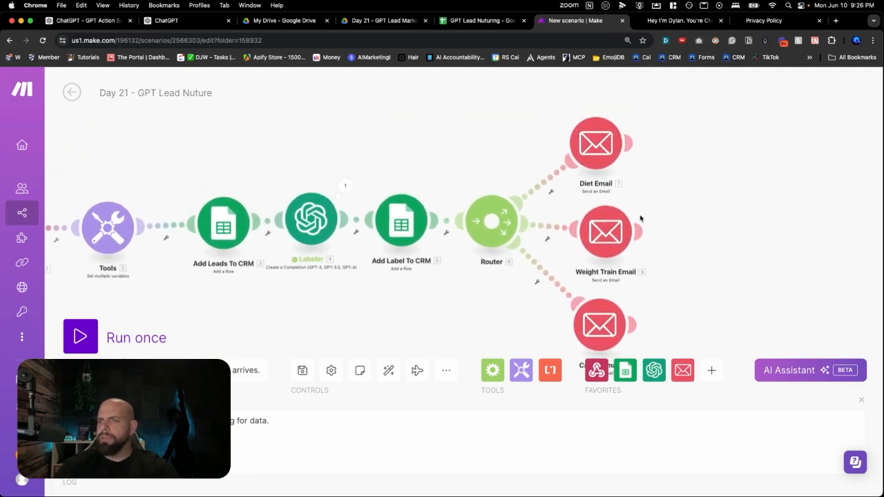
pyautogui.click(545, 188)
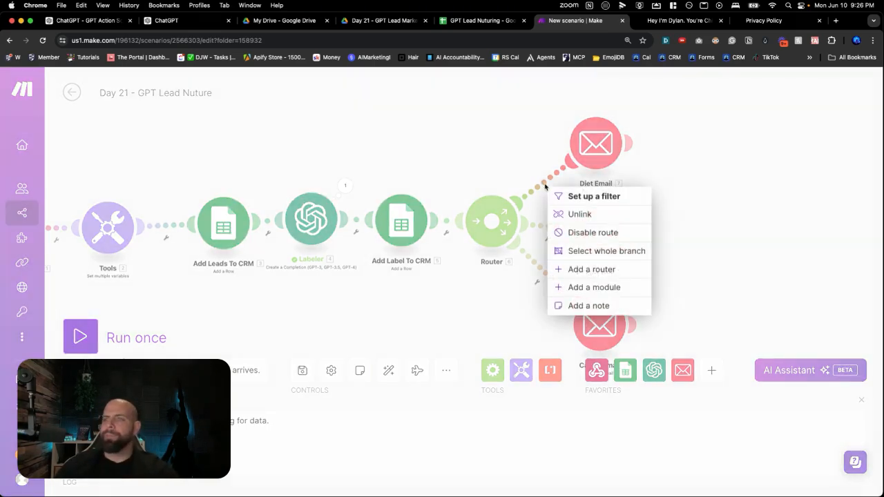
pyautogui.click(578, 197)
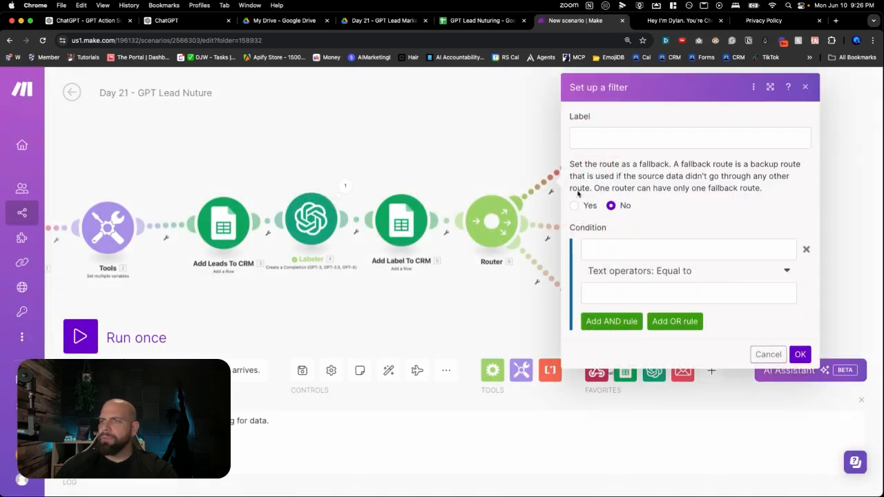
pyautogui.click(583, 141)
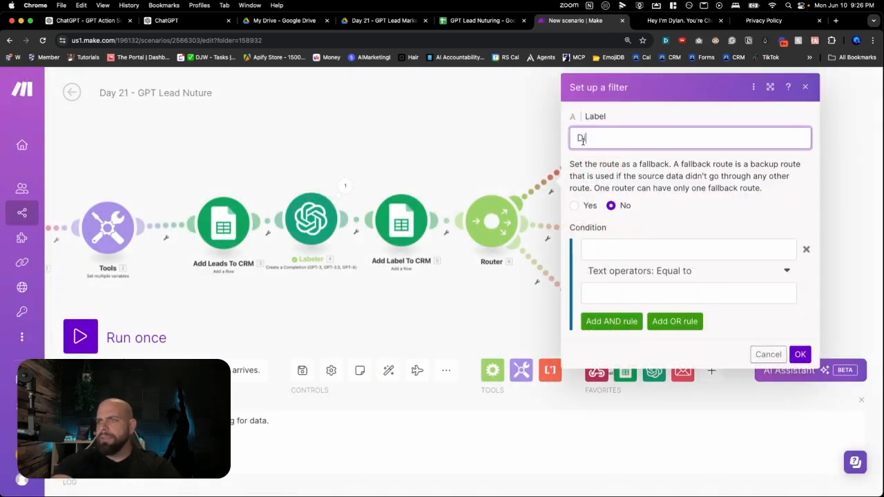
# Map the Labeler module's Choices[] Message Content output as the first value of the Diet filter's condition
pyautogui.click(626, 250)
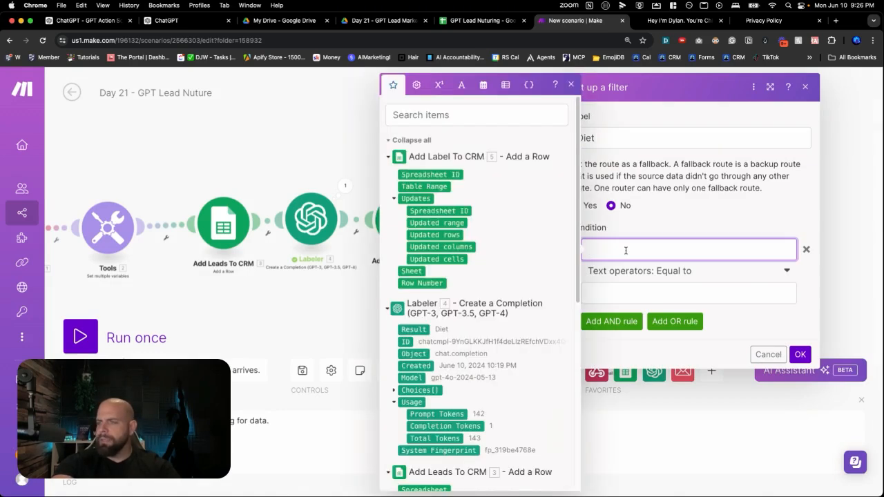
pyautogui.scroll(-5, 473, 262)
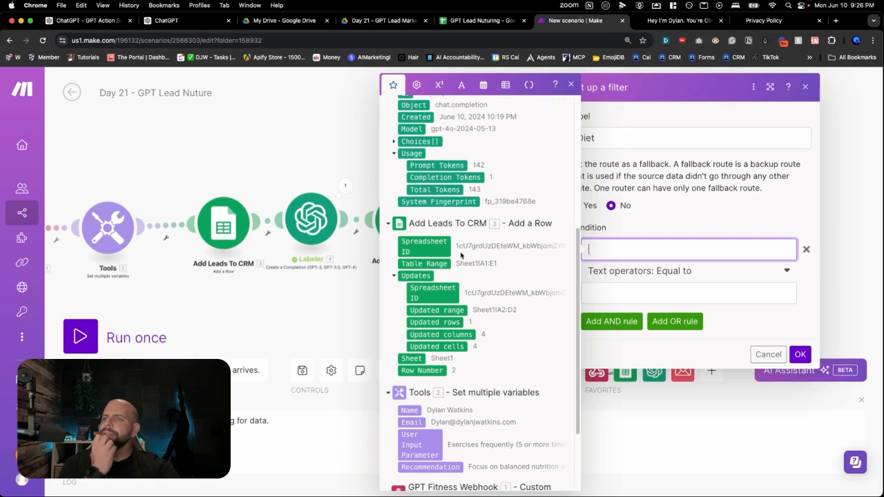
pyautogui.scroll(2, 418, 252)
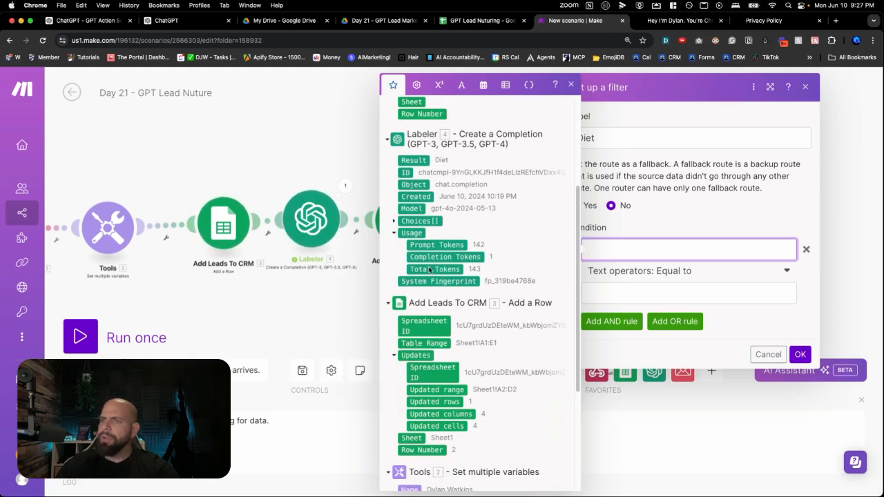
pyautogui.scroll(-1, 417, 266)
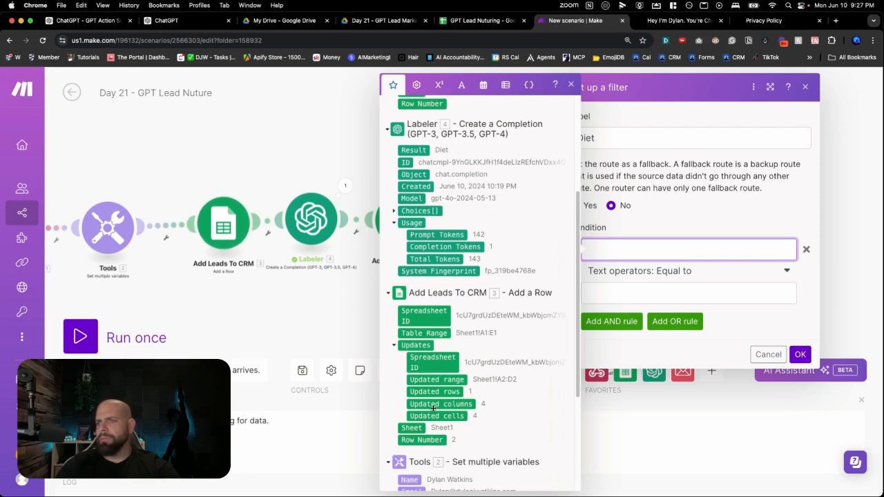
pyautogui.scroll(1, 434, 407)
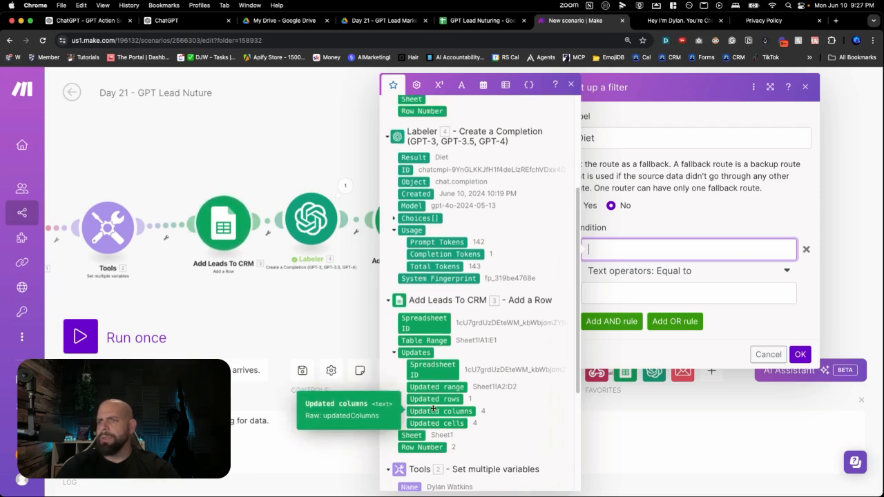
pyautogui.click(394, 219)
pyautogui.click(403, 280)
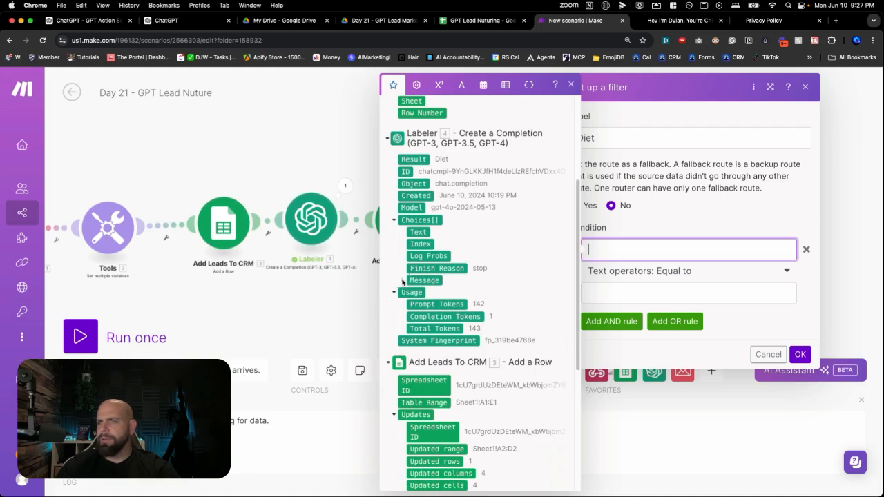
pyautogui.click(433, 303)
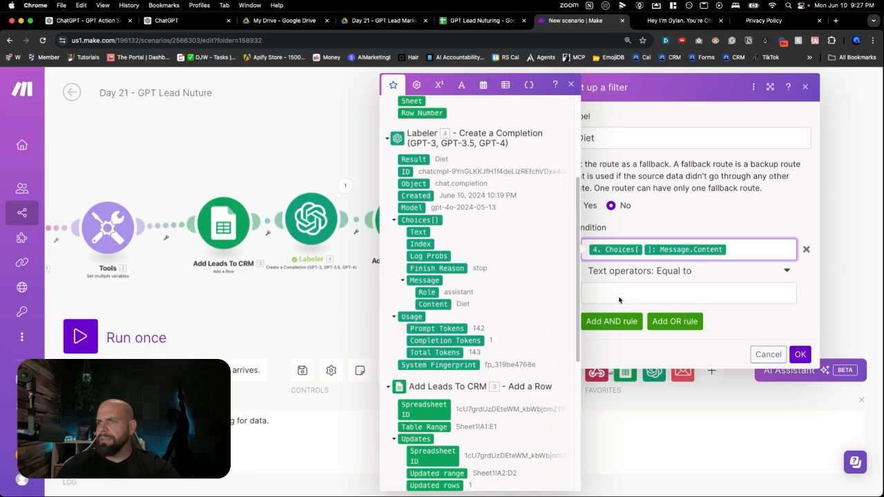
# Change the Diet filter condition's text operator to Contains (case insensitive)
pyautogui.click(666, 287)
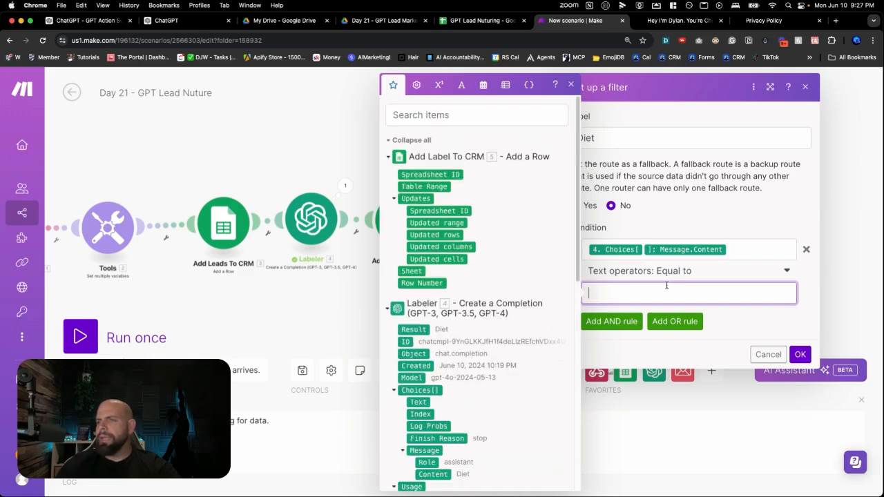
pyautogui.click(674, 273)
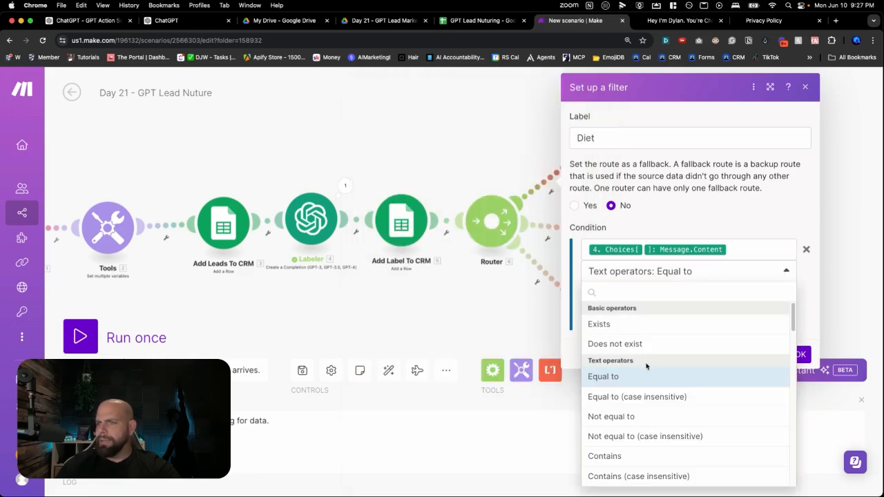
pyautogui.scroll(-3, 635, 380)
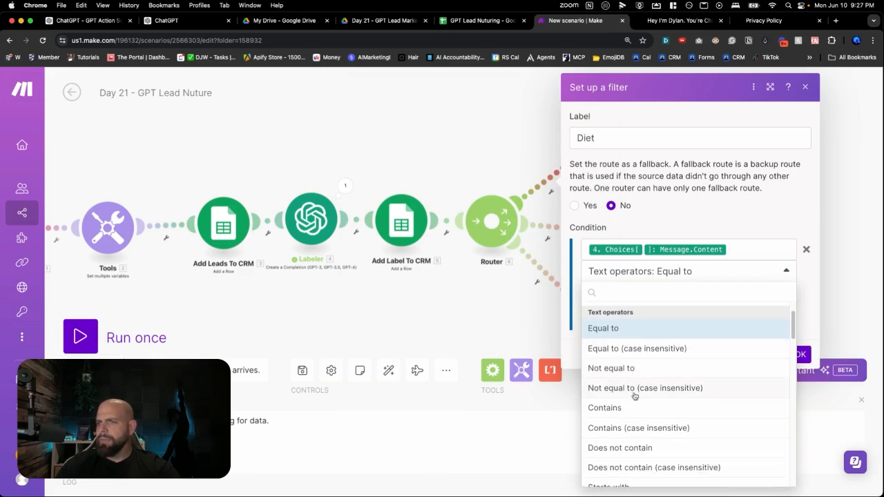
pyautogui.scroll(-2, 634, 392)
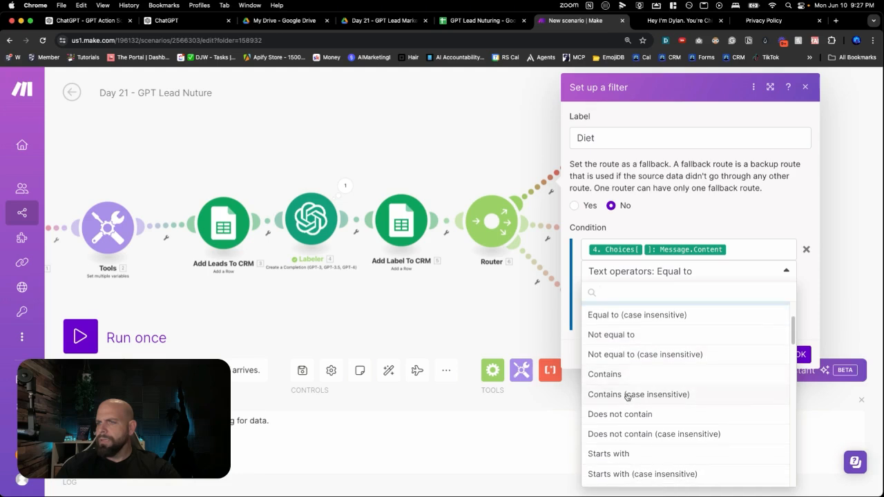
pyautogui.click(627, 395)
# Enter "Diet" as the text the filter condition compares the label against
pyautogui.click(625, 294)
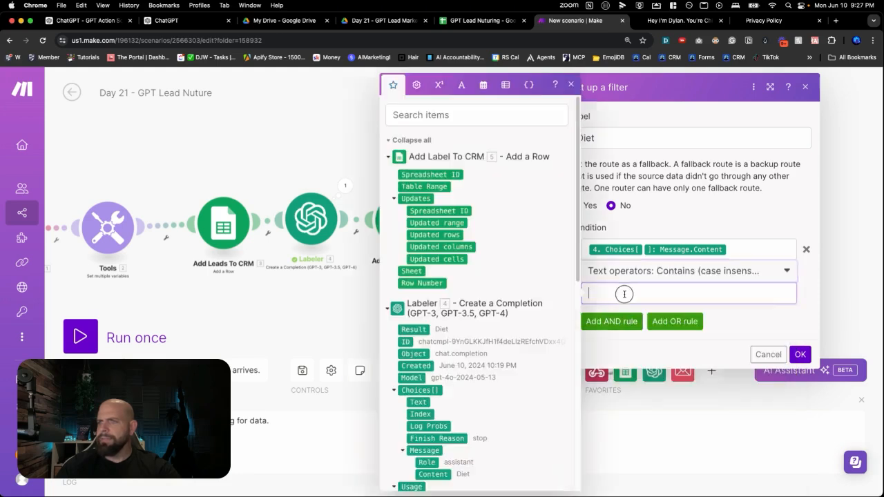
pyautogui.write('Deit')
pyautogui.press('BackSpace')
pyautogui.press('BackSpace')
pyautogui.press('BackSpace')
pyautogui.write('eit')
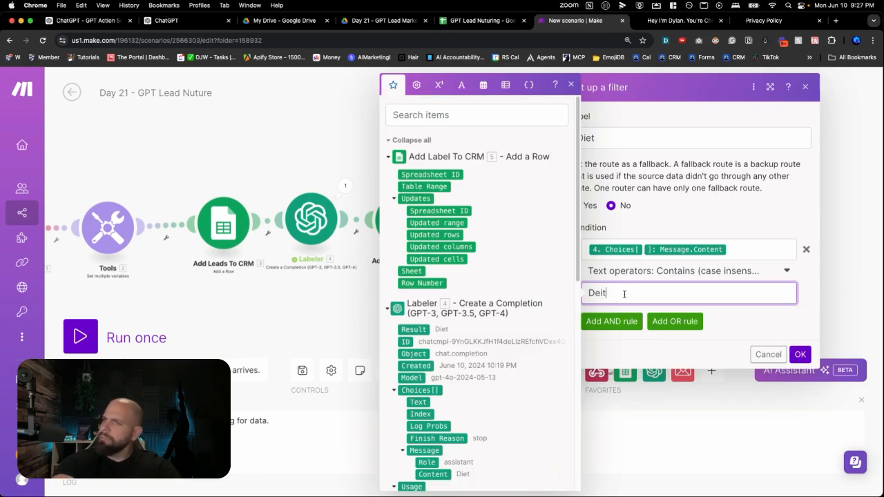
pyautogui.press('BackSpace')
pyautogui.press('BackSpace')
pyautogui.press('BackSpace')
pyautogui.write('iet')
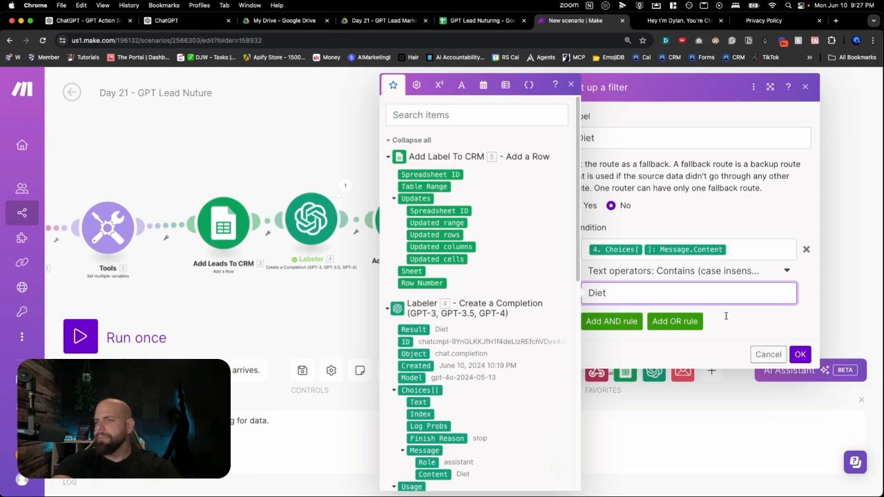
pyautogui.click(729, 321)
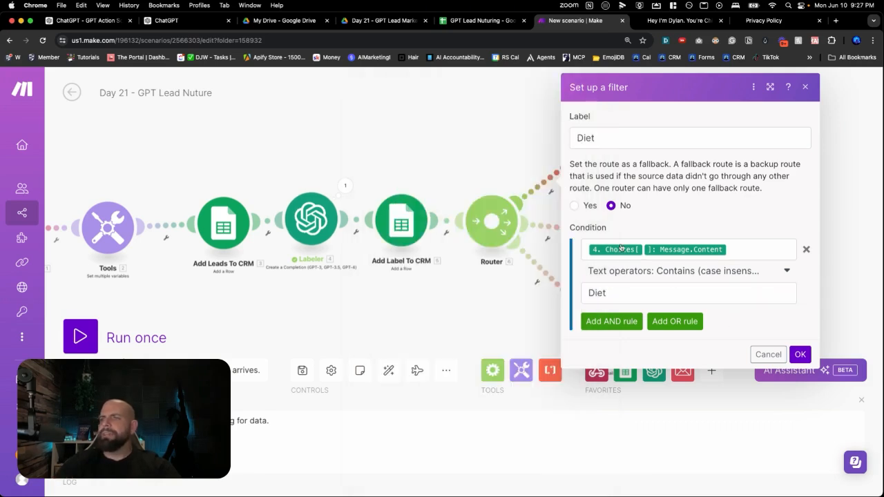
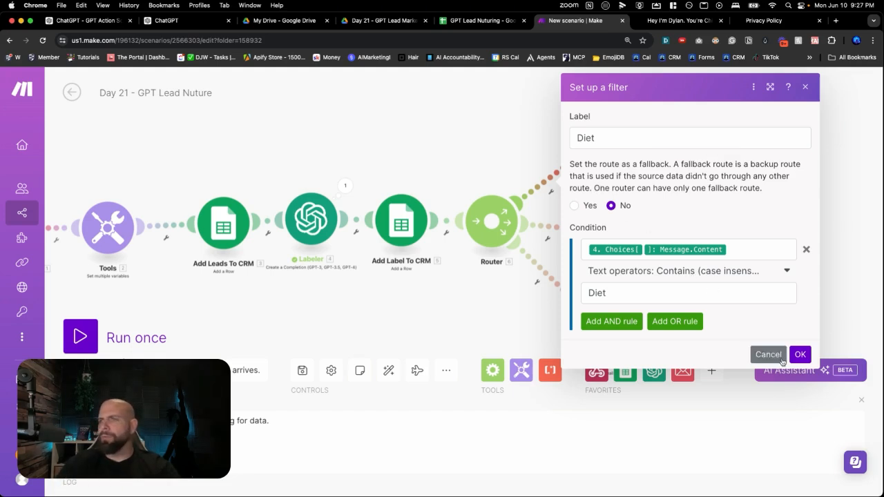
# Save the Diet filter and set up a filter labelled "Weight Training" on the route between the router and the Weight Train Email module
pyautogui.click(800, 355)
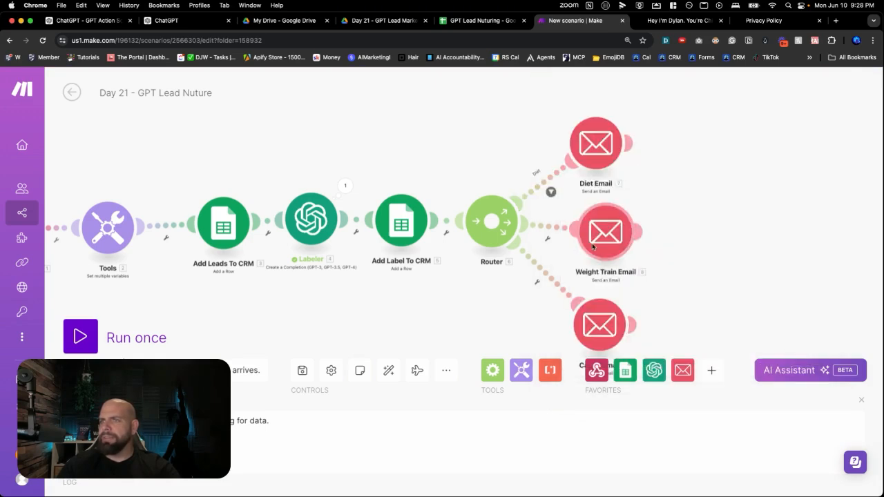
pyautogui.scroll(3, 564, 169)
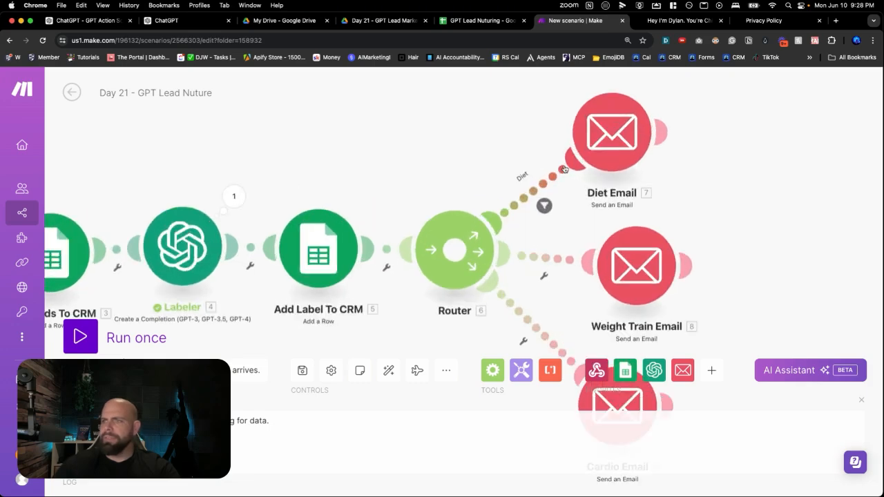
pyautogui.scroll(3, 564, 200)
pyautogui.scroll(1, 560, 241)
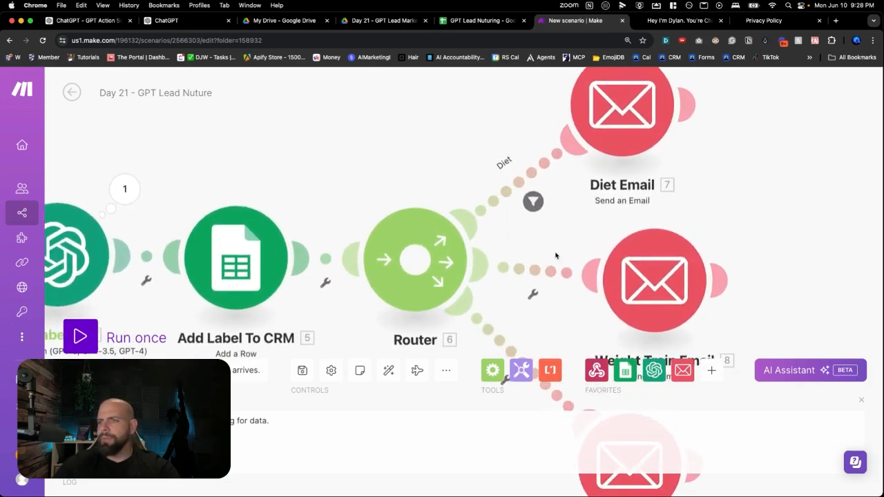
pyautogui.click(541, 280)
pyautogui.click(617, 185)
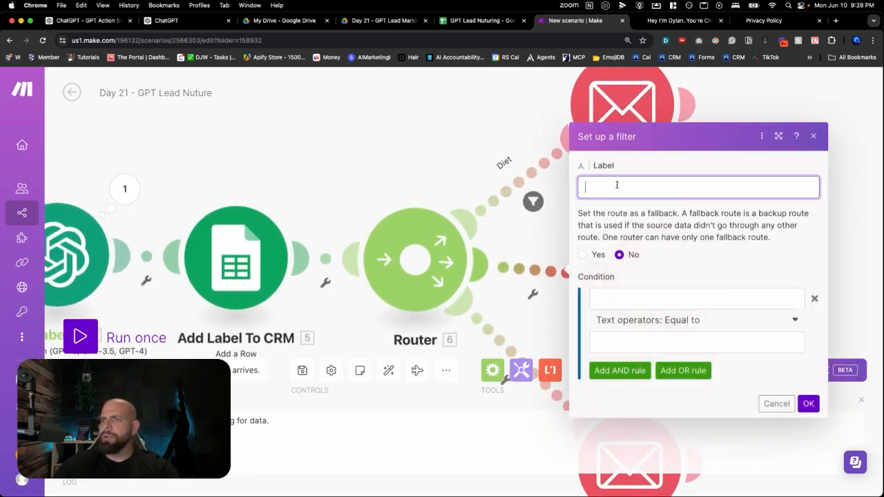
pyautogui.write('Weight')
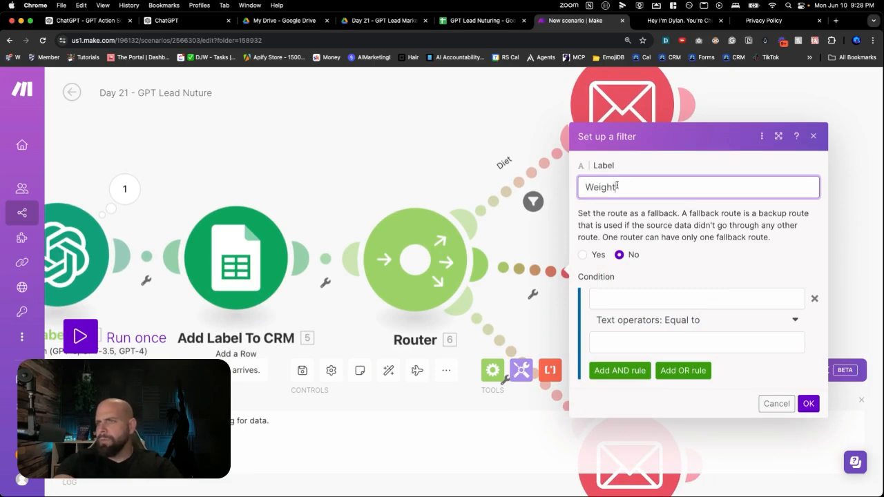
pyautogui.write(' Training')
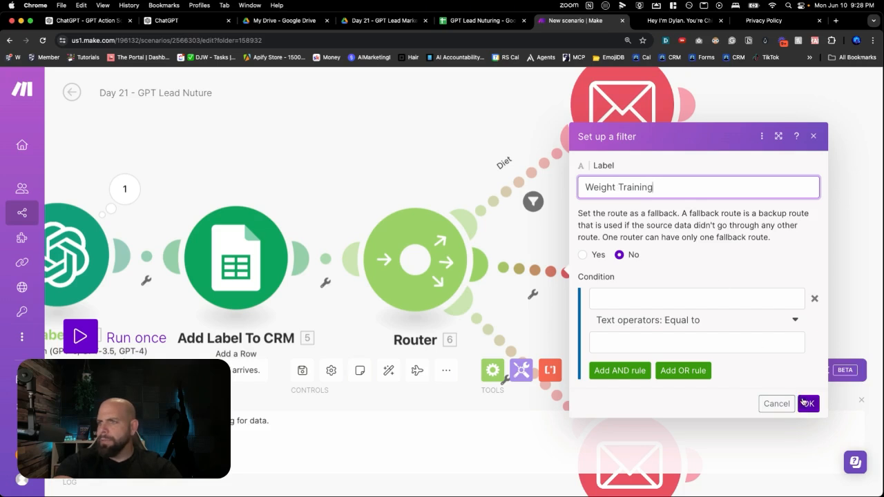
# Copy the filter's label "Weight Training" into the condition's comparison text and save the filter
pyautogui.tripleClick(630, 193)
pyautogui.press('cmd+c')
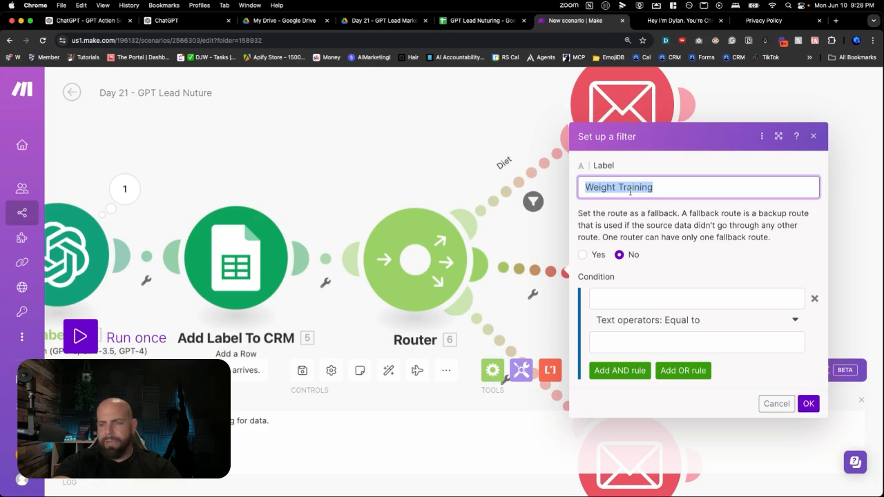
pyautogui.click(636, 342)
pyautogui.press('cmd+v')
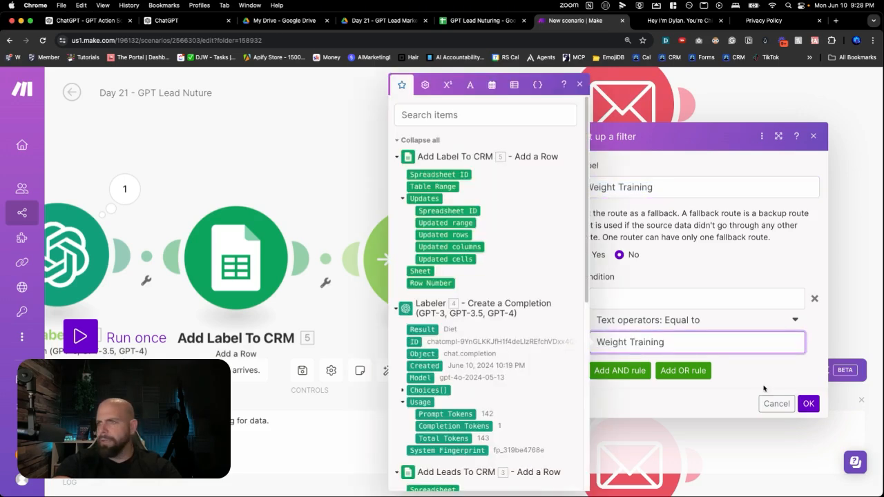
pyautogui.click(808, 404)
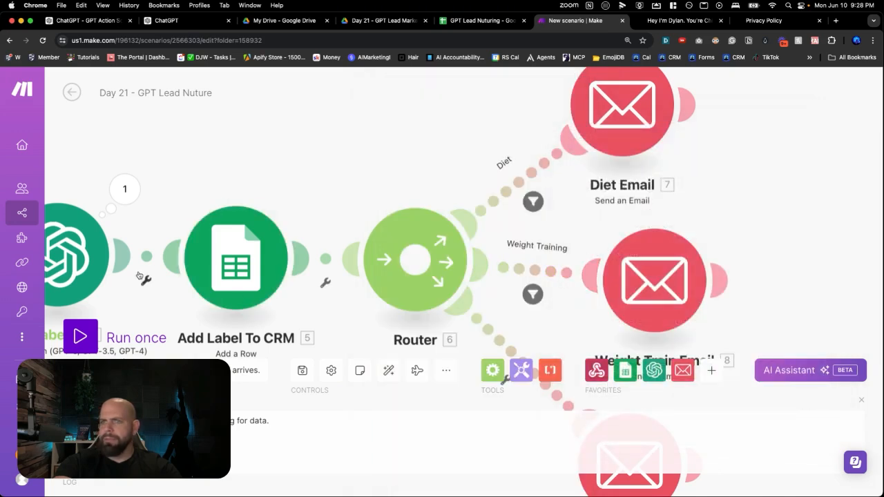
# Copy the exact "Weight Training" label from the Labeler module's message content and replace the Weight Training filter's comparison text with it
pyautogui.click(95, 268)
pyautogui.scroll(-3, 188, 283)
pyautogui.scroll(-5, 187, 283)
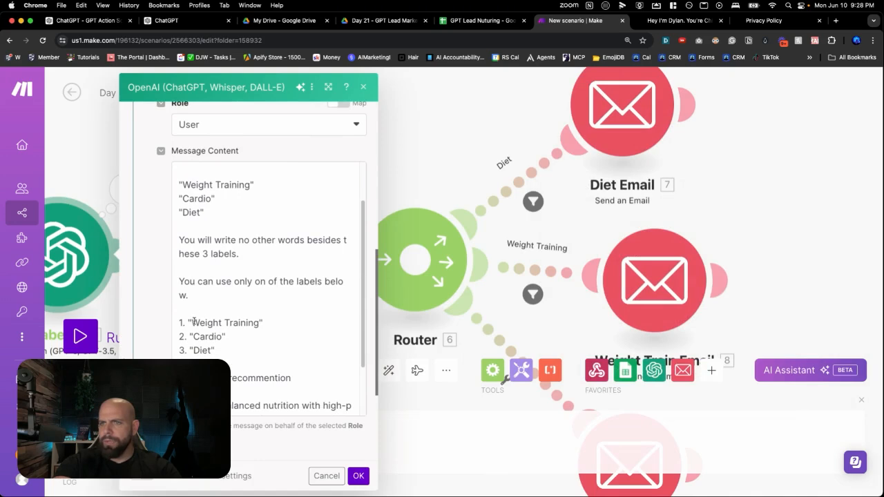
pyautogui.click(192, 323)
pyautogui.moveTo(192, 322); pyautogui.dragTo(259, 323)
pyautogui.press('super+c')
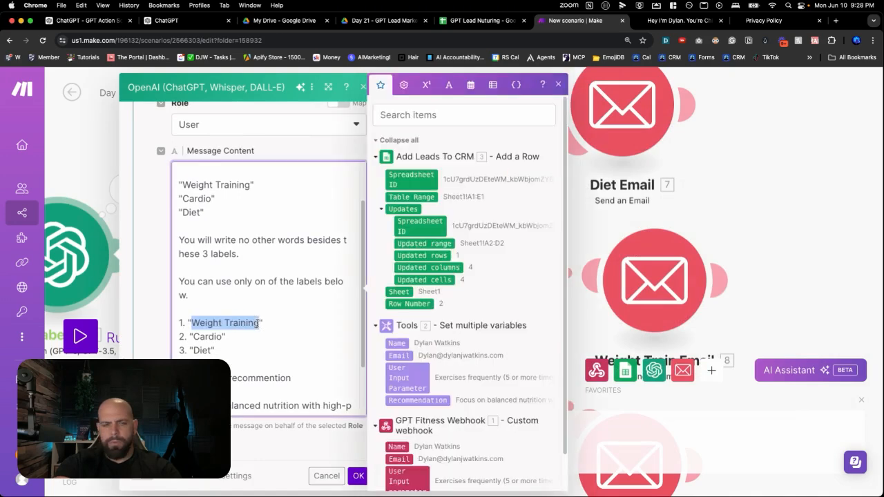
pyautogui.click(579, 224)
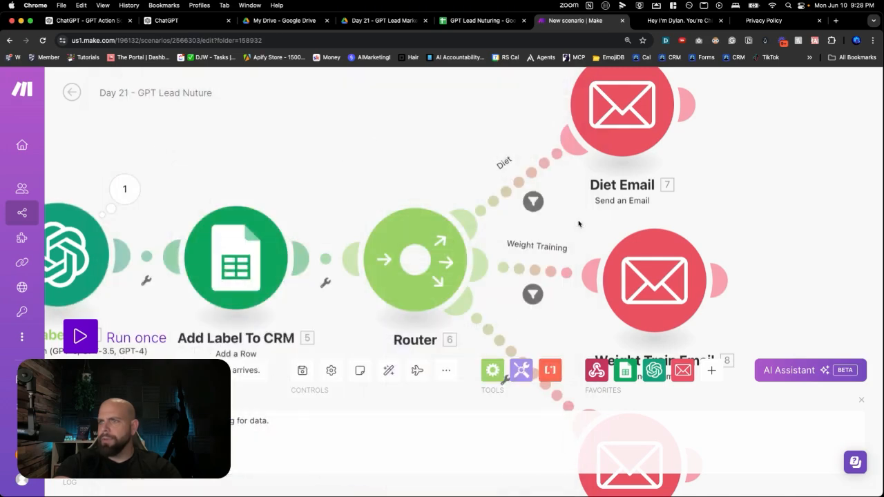
pyautogui.click(532, 270)
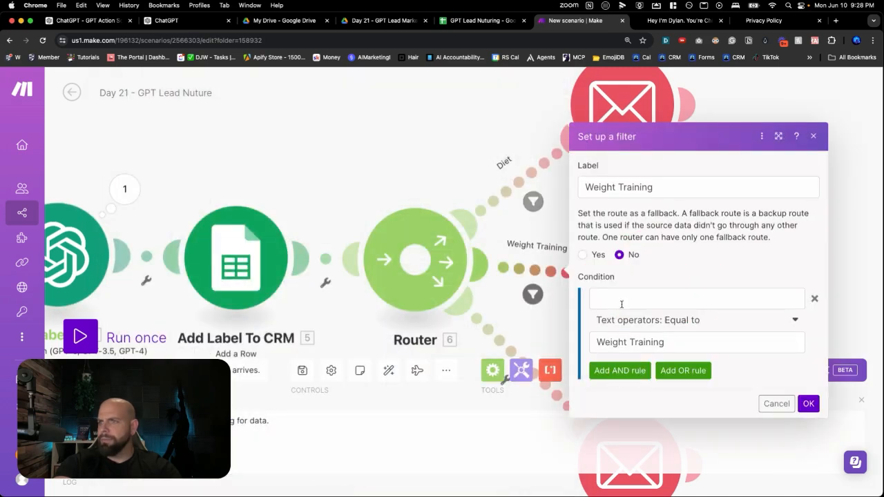
pyautogui.tripleClick(659, 345)
pyautogui.press('BackSpace')
pyautogui.press('super+v')
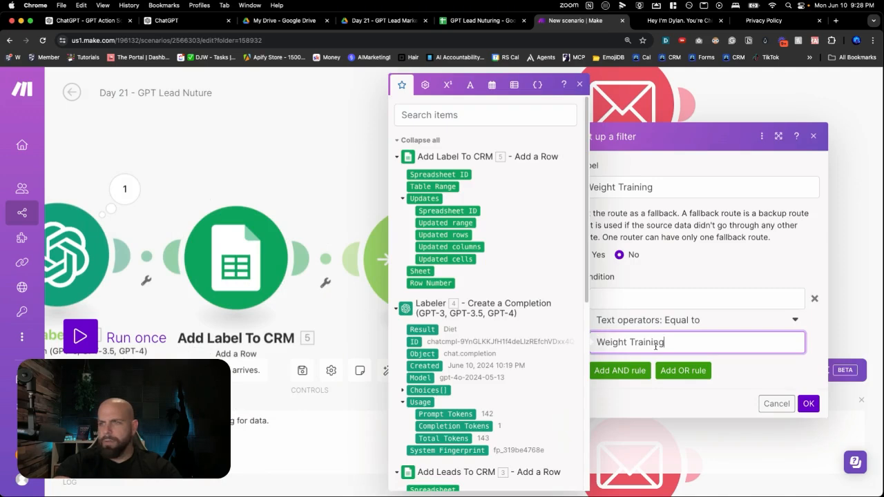
# Map the Labeler module's Choices[] Message Content output as the first value of the Weight Training filter's condition and save it
pyautogui.click(632, 301)
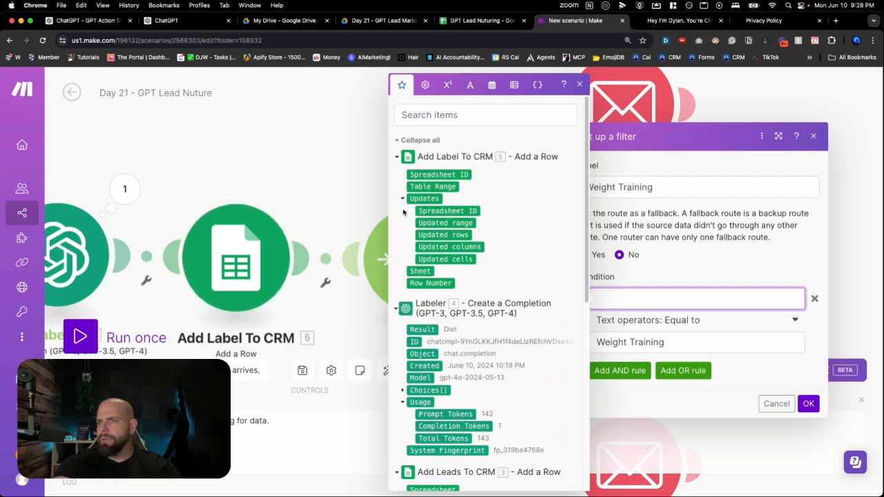
pyautogui.scroll(-2, 453, 254)
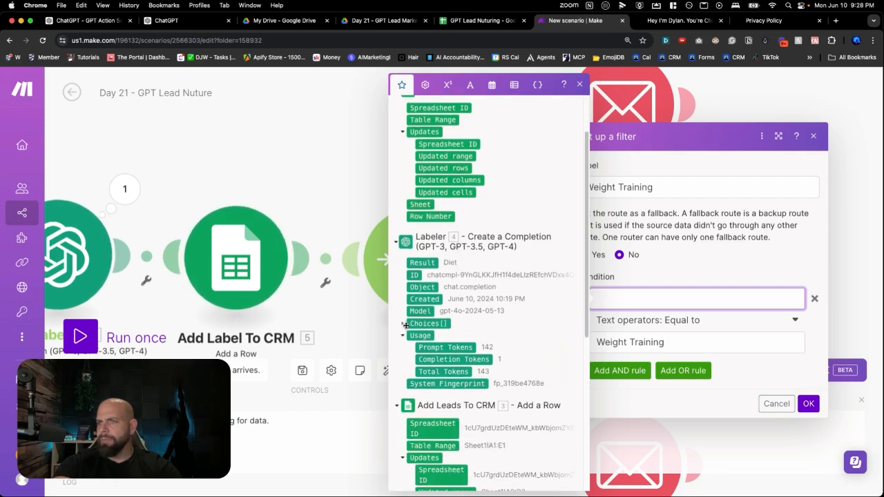
pyautogui.click(403, 324)
pyautogui.click(413, 384)
pyautogui.click(430, 408)
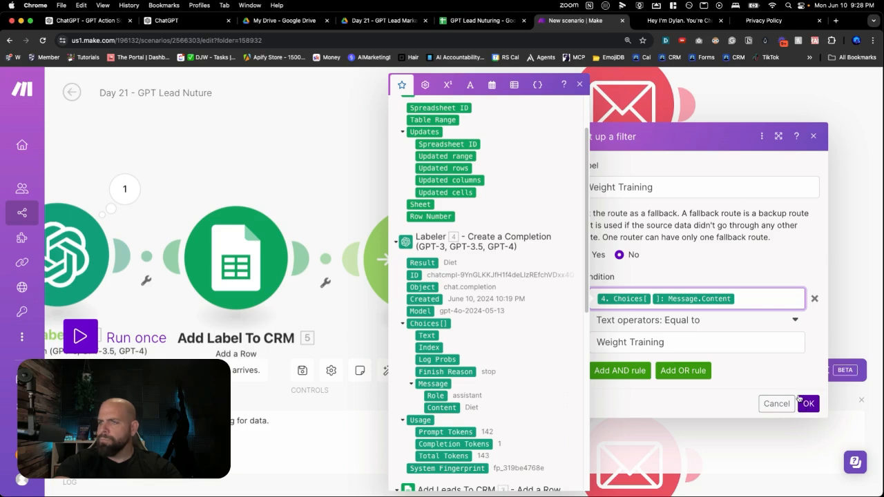
pyautogui.click(810, 405)
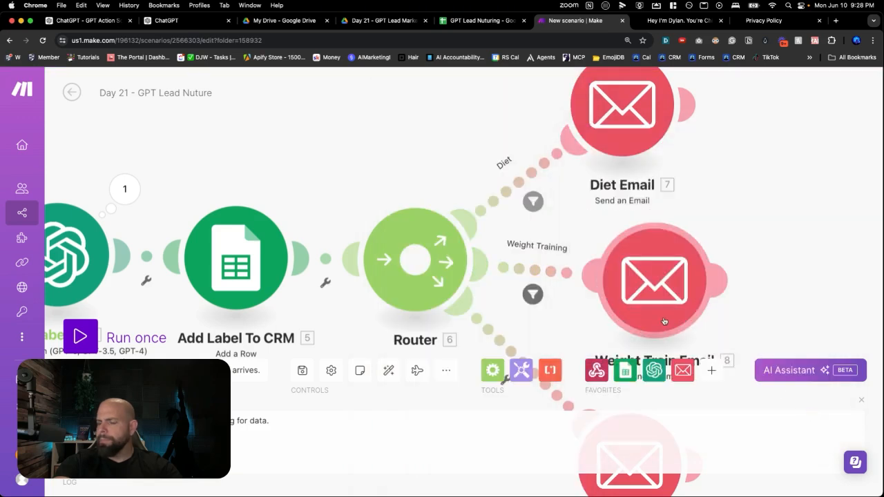
# Change the Weight Training filter condition's text operator to Contains (case insensitive) and save the filter
pyautogui.click(550, 283)
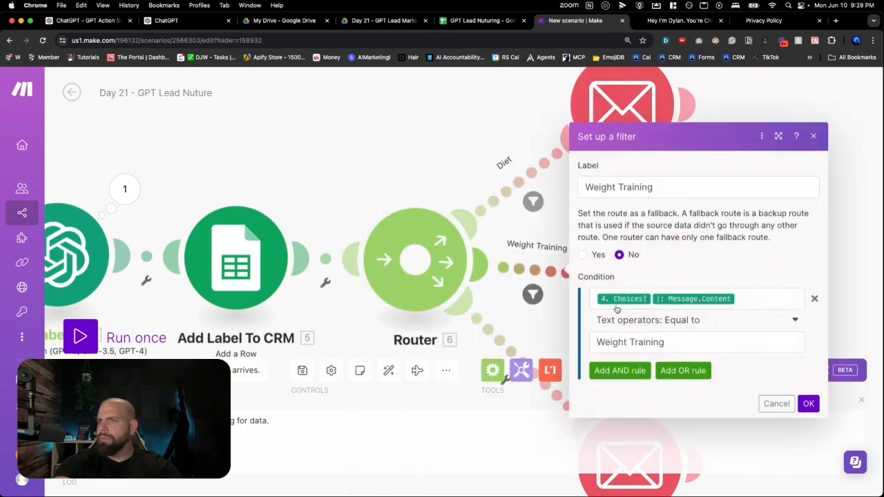
pyautogui.click(657, 320)
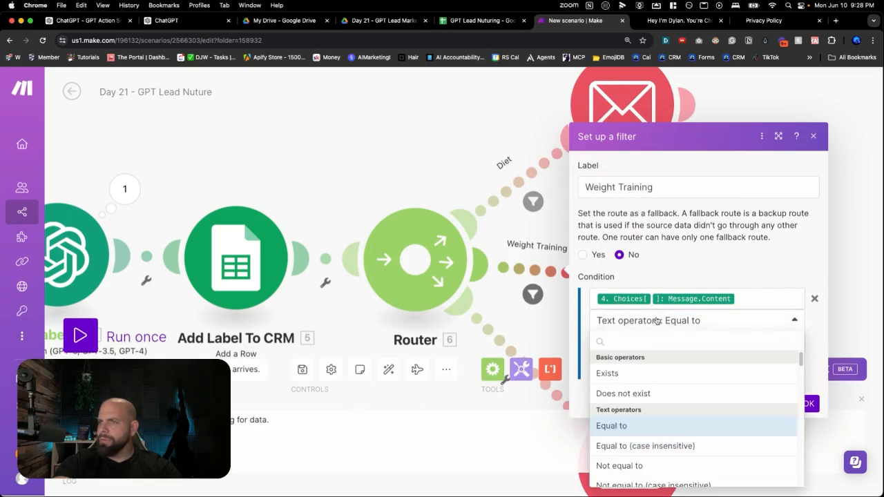
pyautogui.scroll(-2, 649, 375)
pyautogui.scroll(-2, 649, 375)
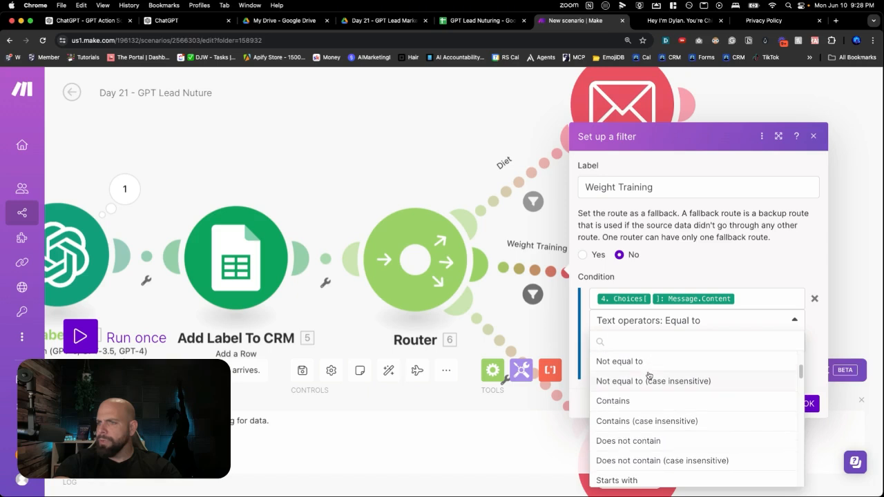
pyautogui.click(625, 422)
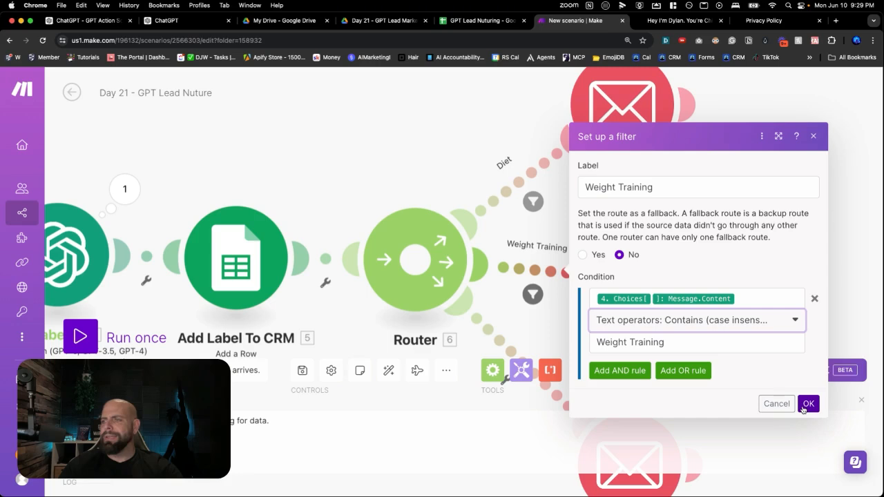
pyautogui.click(808, 404)
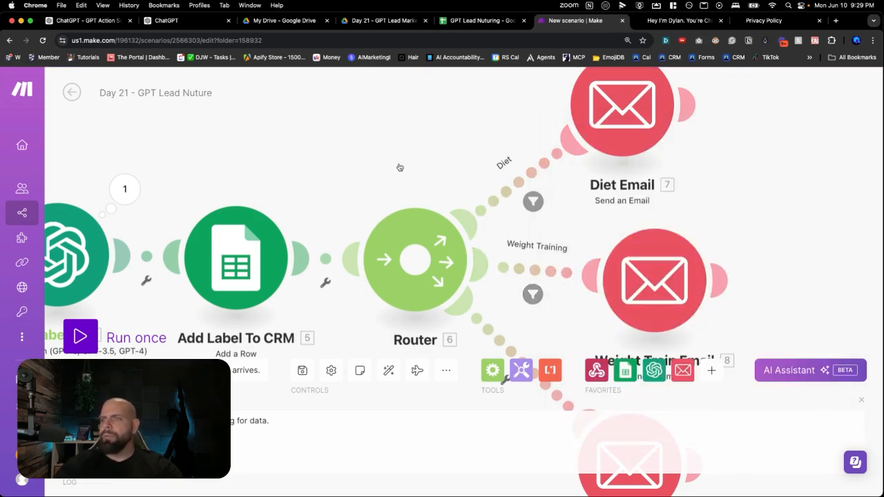
# Set up a filter labelled "Cardio" on the route between the router and the Cardio Email module
pyautogui.scroll(-5, 528, 207)
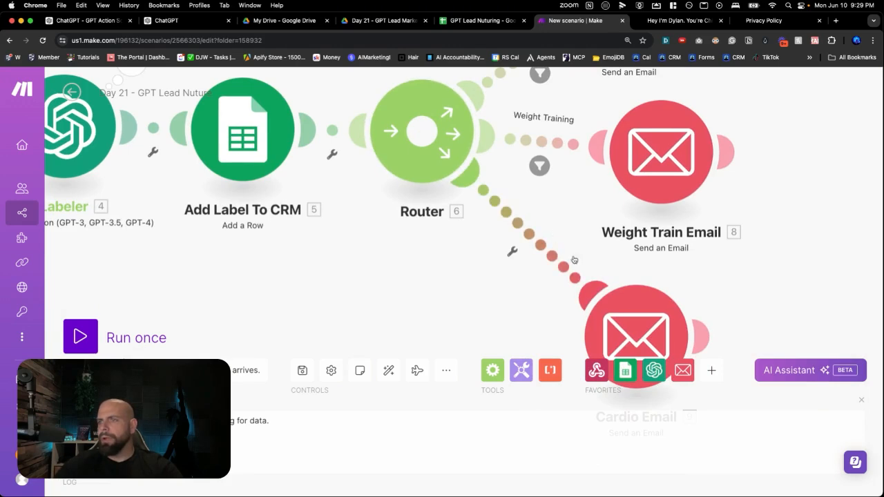
pyautogui.moveTo(623, 310); pyautogui.dragTo(618, 271)
pyautogui.scroll(-1, 617, 273)
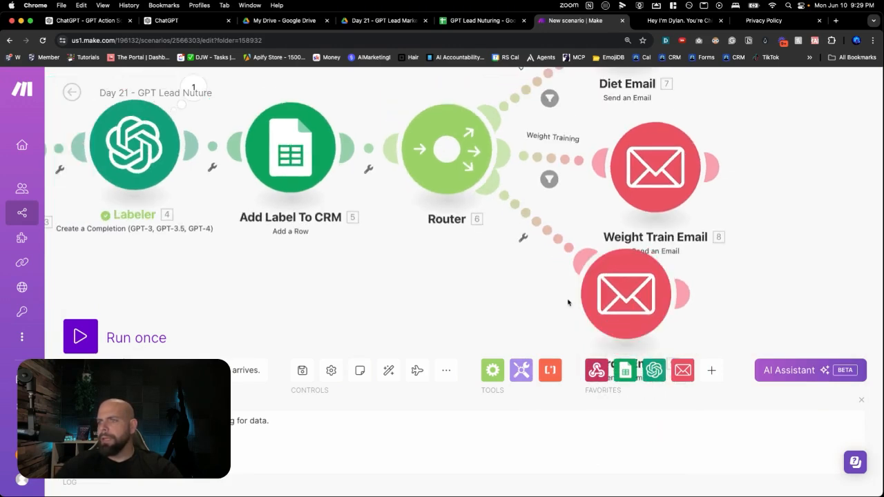
pyautogui.moveTo(550, 308); pyautogui.dragTo(545, 264)
pyautogui.click(518, 193)
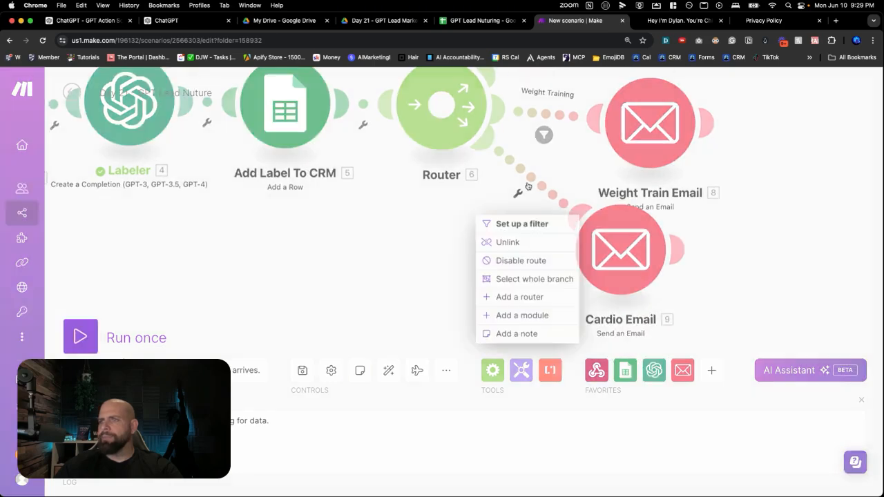
pyautogui.click(530, 226)
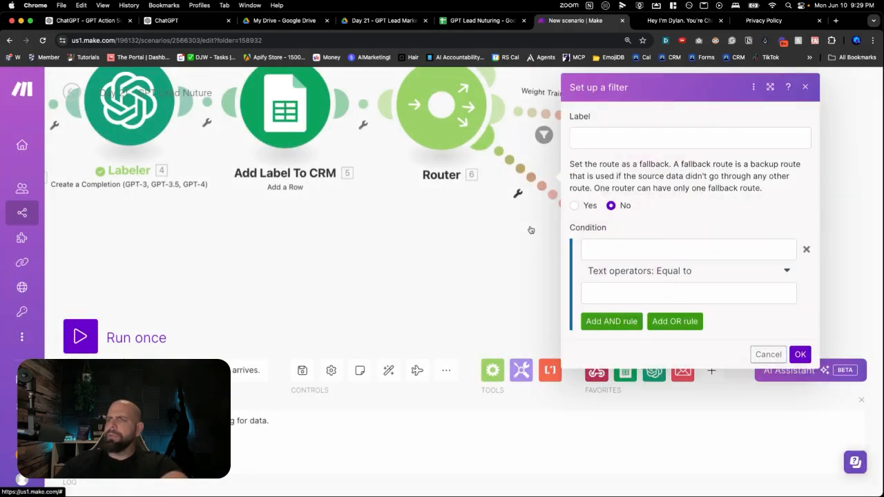
pyautogui.click(605, 140)
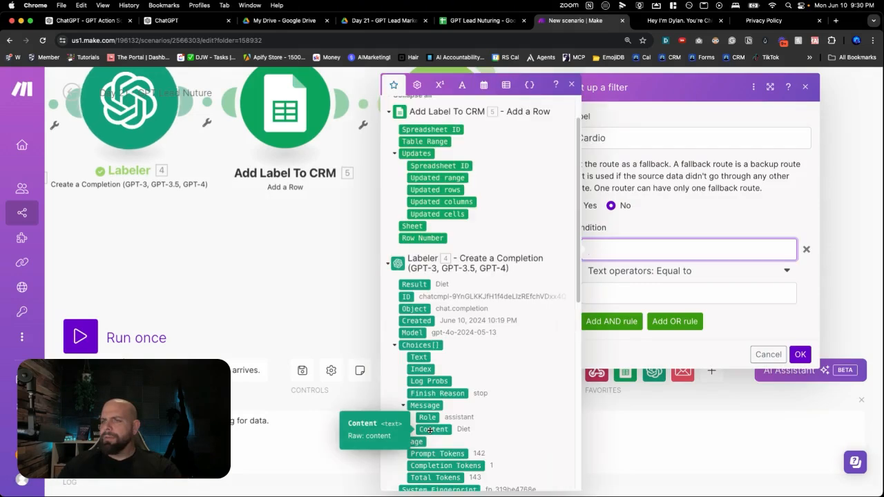
# Set the Cardio filter's condition to Labeler Choices[] Message Content, Contains (case insensitive), "Cardio", and save the filter
pyautogui.click(434, 430)
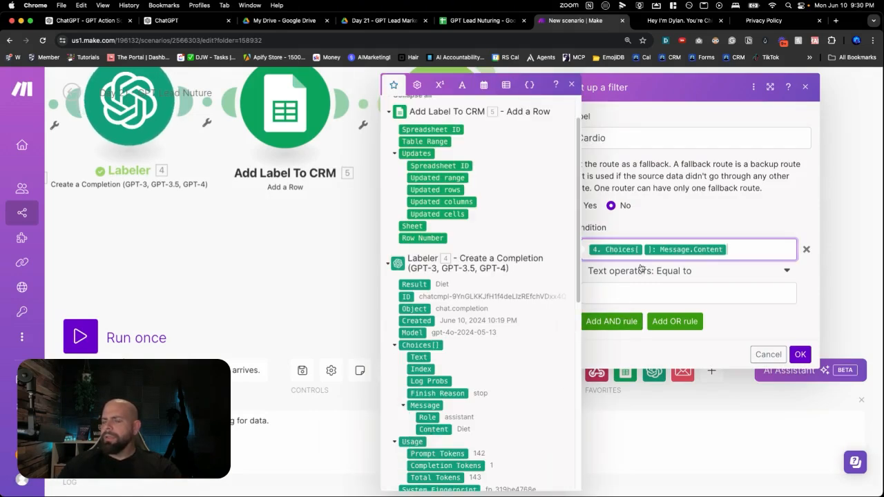
pyautogui.click(670, 272)
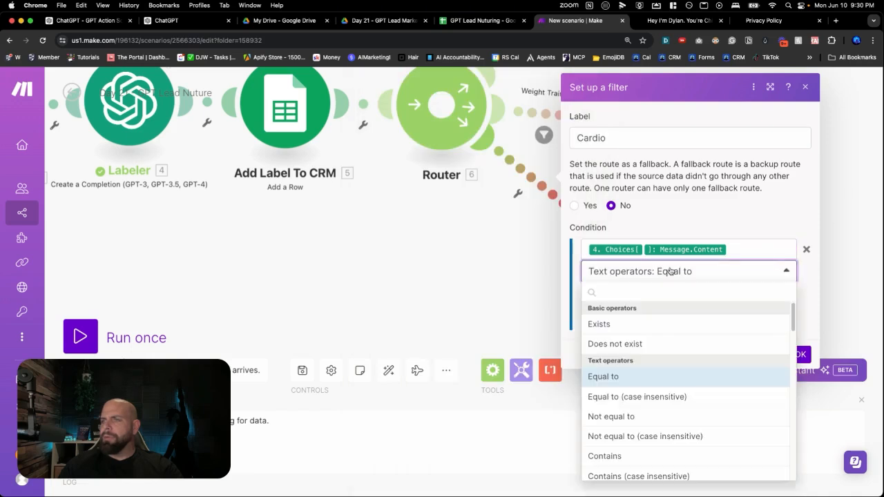
pyautogui.scroll(-2, 629, 437)
pyautogui.click(629, 437)
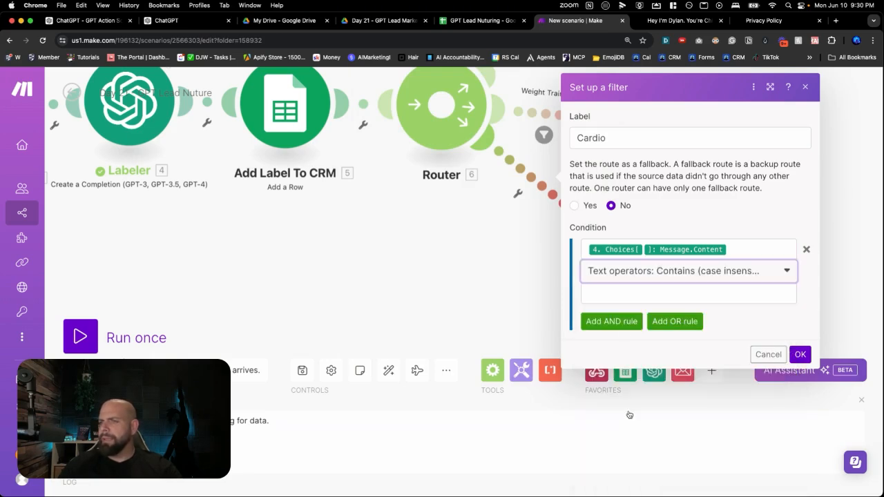
pyautogui.click(612, 294)
pyautogui.write('Cardio')
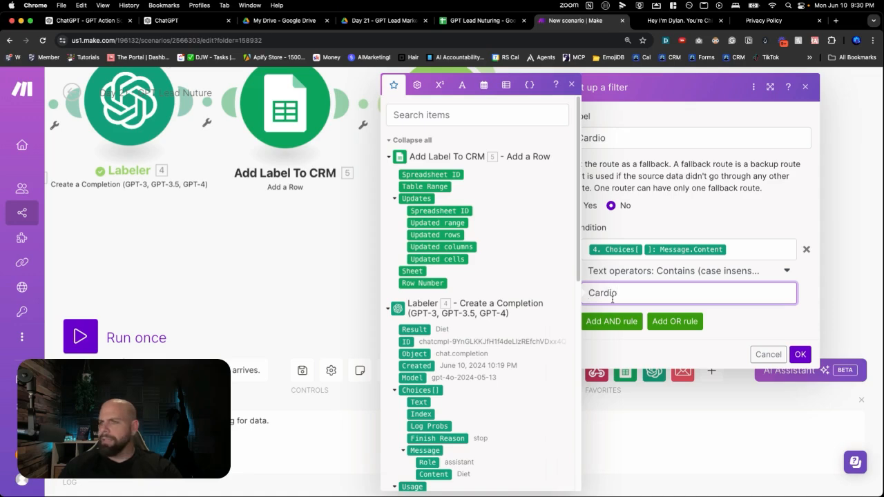
pyautogui.click(800, 354)
# Clone the Cardio Email module at the end of the Cardio route
pyautogui.moveTo(628, 252); pyautogui.dragTo(631, 276)
pyautogui.scroll(-5, 631, 276)
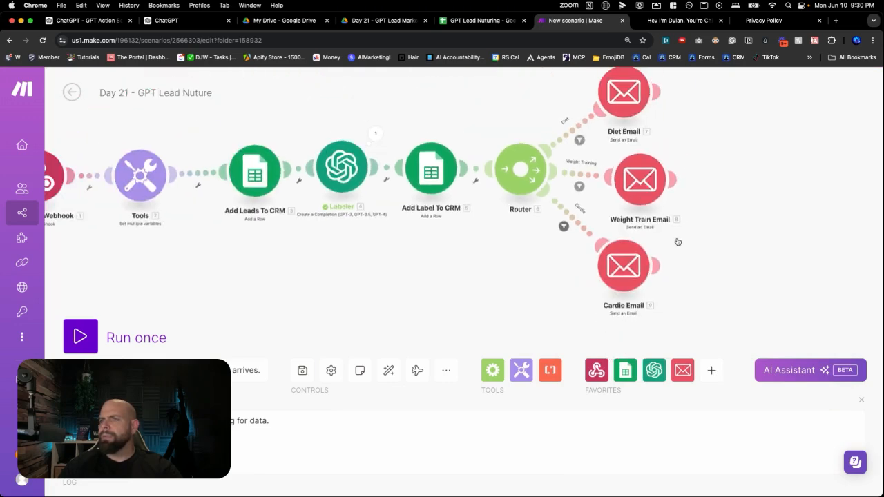
pyautogui.hscroll(5, 719, 236)
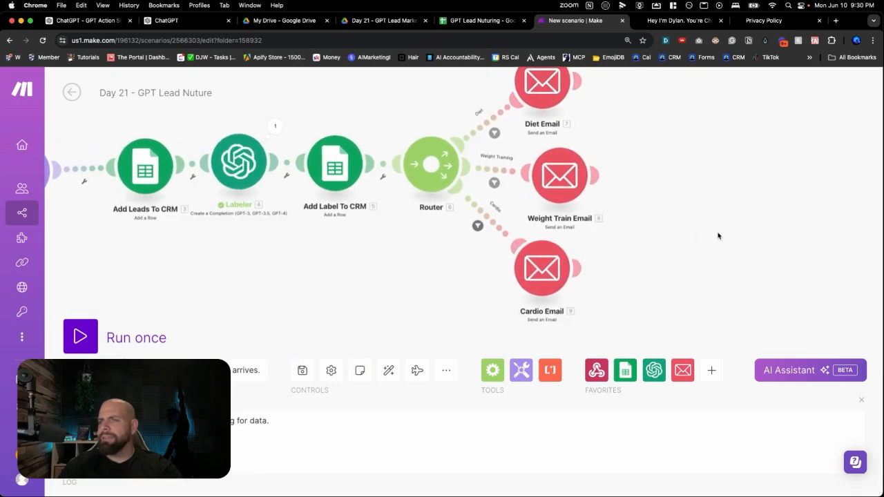
pyautogui.rightClick(539, 285)
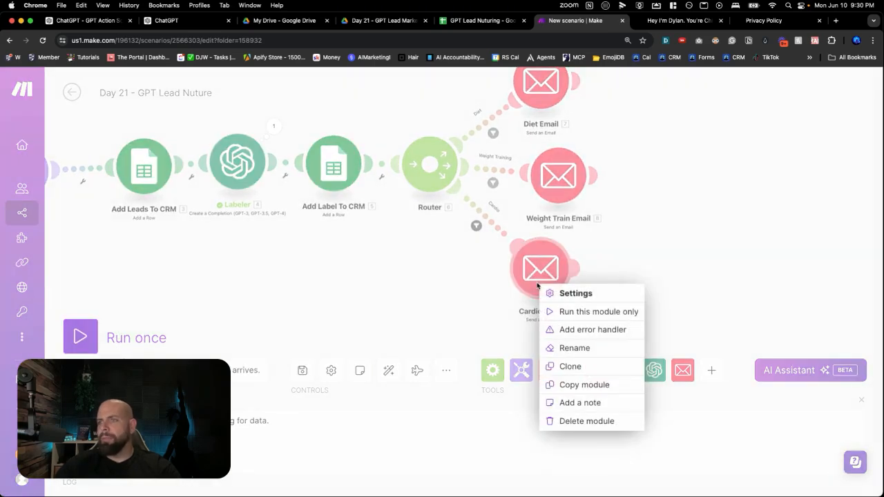
pyautogui.click(568, 366)
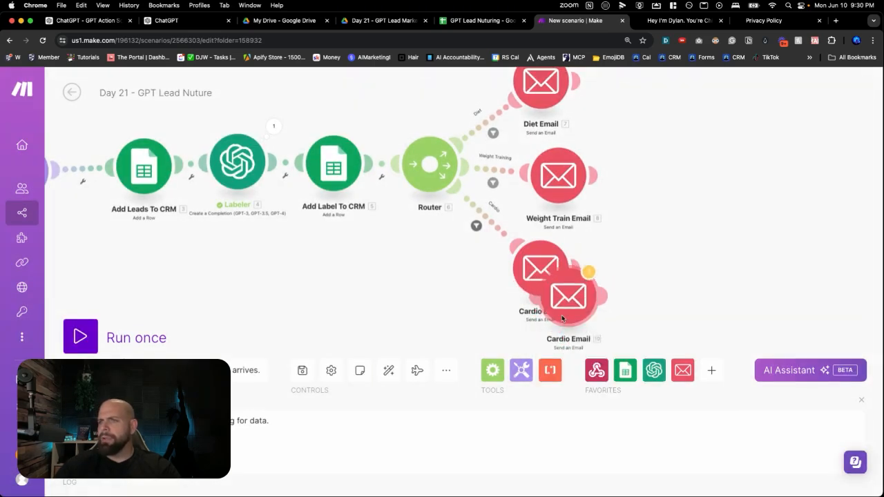
# Attach the cloned email module to the router as a fourth route and rename it "Fallback Email"
pyautogui.click(472, 301)
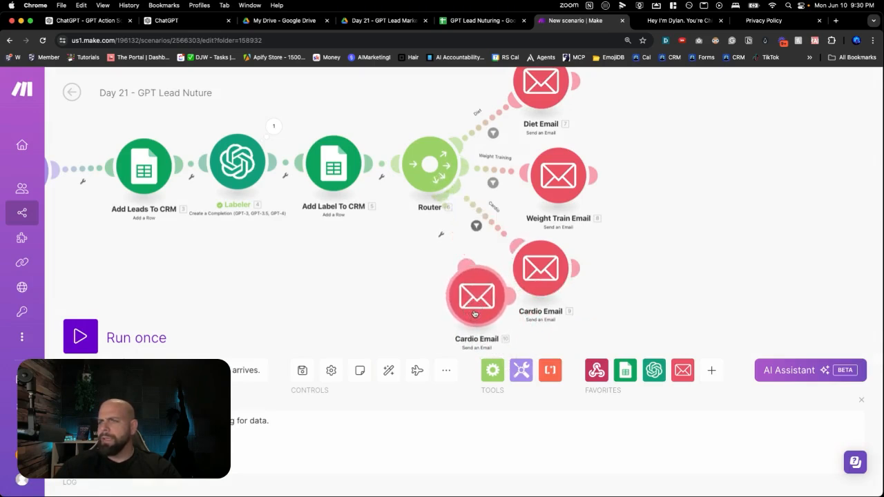
pyautogui.rightClick(476, 313)
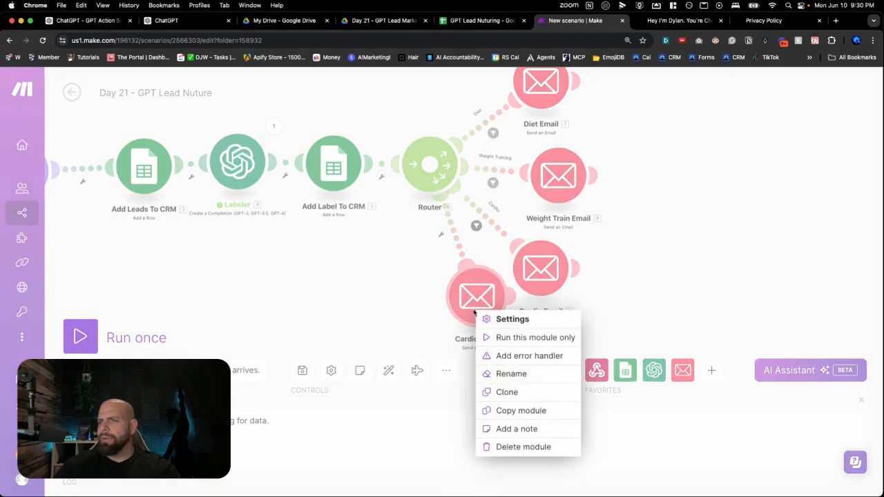
pyautogui.click(497, 374)
pyautogui.doubleClick(412, 275)
pyautogui.write('Fall')
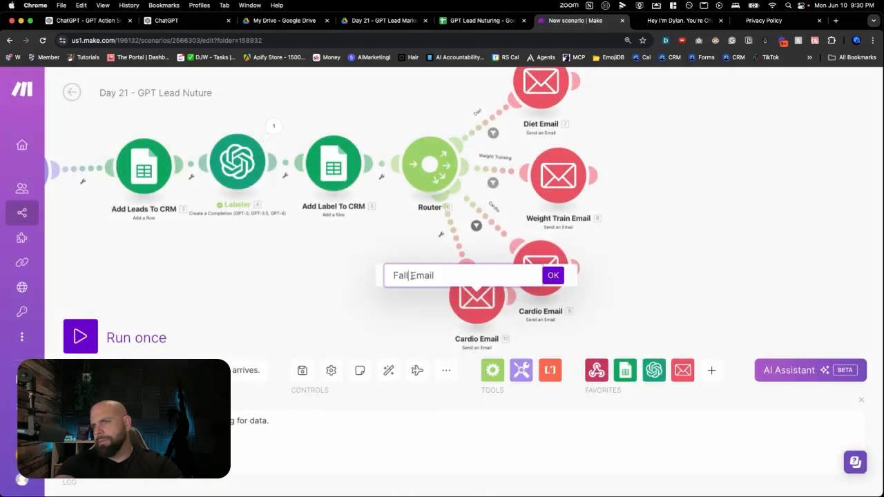
pyautogui.write('back Email')
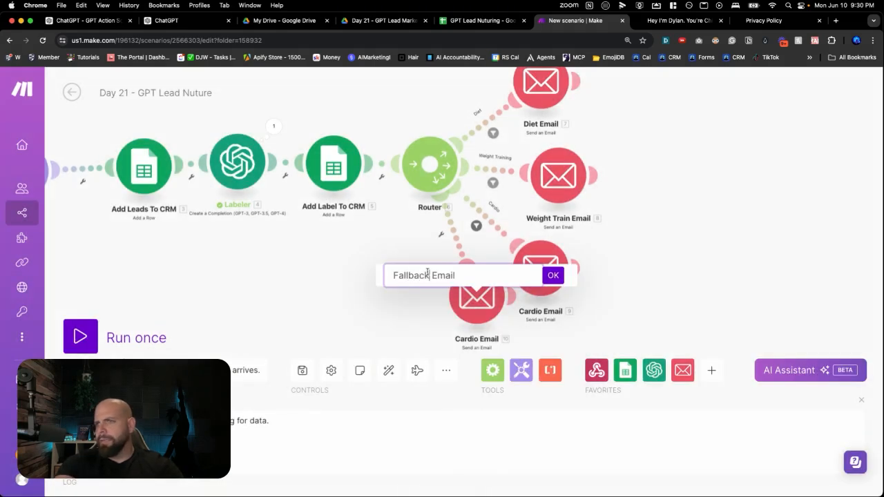
pyautogui.click(549, 276)
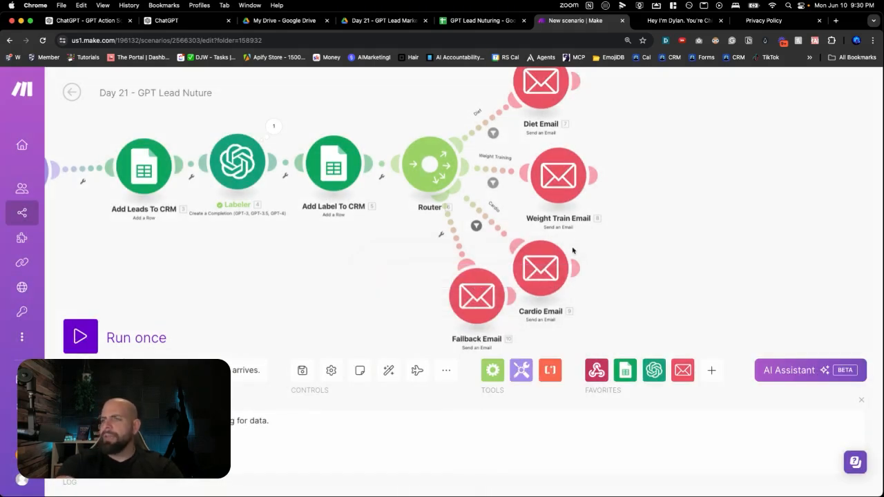
# Remove the diet advice about eating less, tracking calories and drinking water from the Weight Train Email's content
pyautogui.click(570, 197)
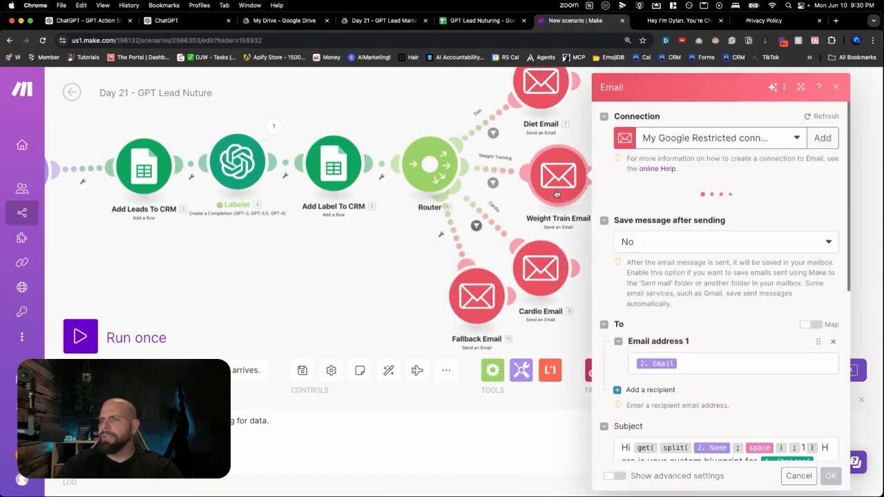
pyautogui.scroll(-5, 641, 293)
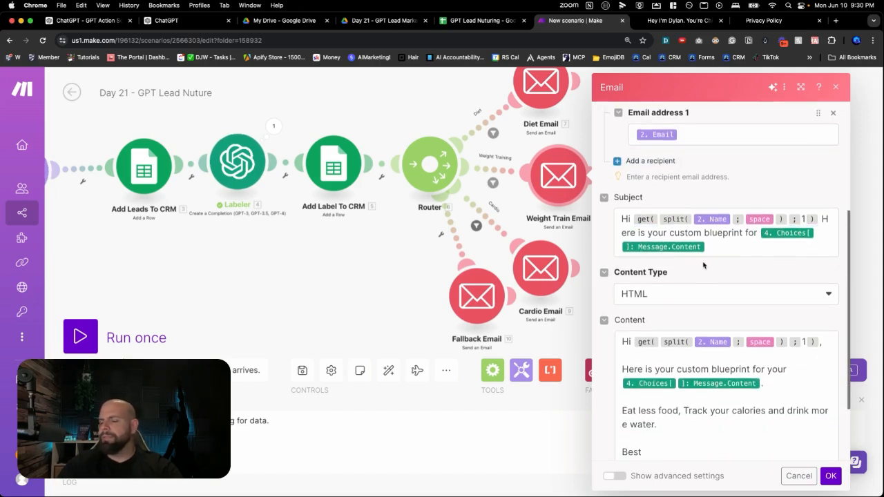
pyautogui.scroll(-3, 722, 254)
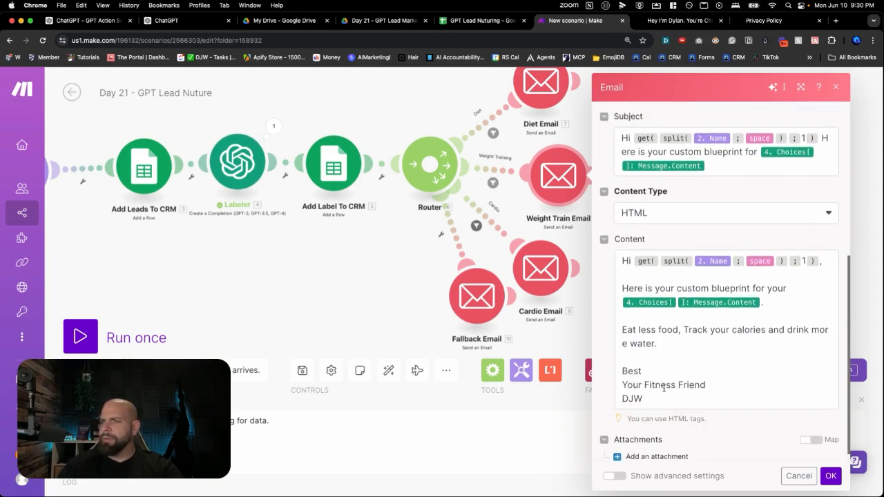
pyautogui.click(659, 350)
pyautogui.moveTo(659, 349); pyautogui.dragTo(622, 330)
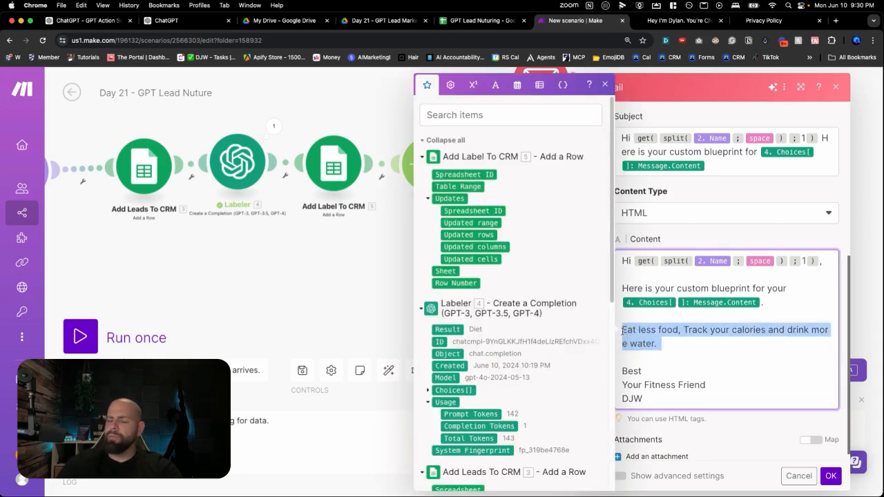
pyautogui.press('BackSpace')
pyautogui.press('Return')
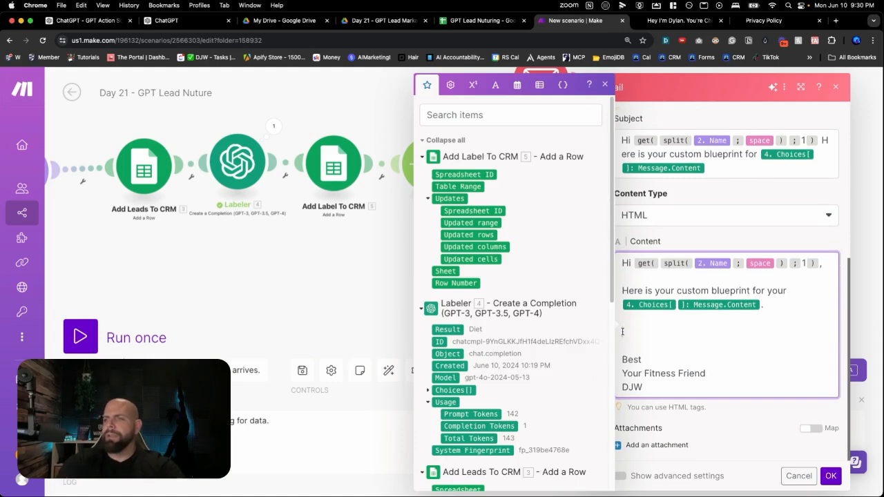
# Write "Go to the gym 5x a week" and "Take a gallon of prework out" as two lines above the Weight Train Email's sign-off
pyautogui.write('Go to the gym 5')
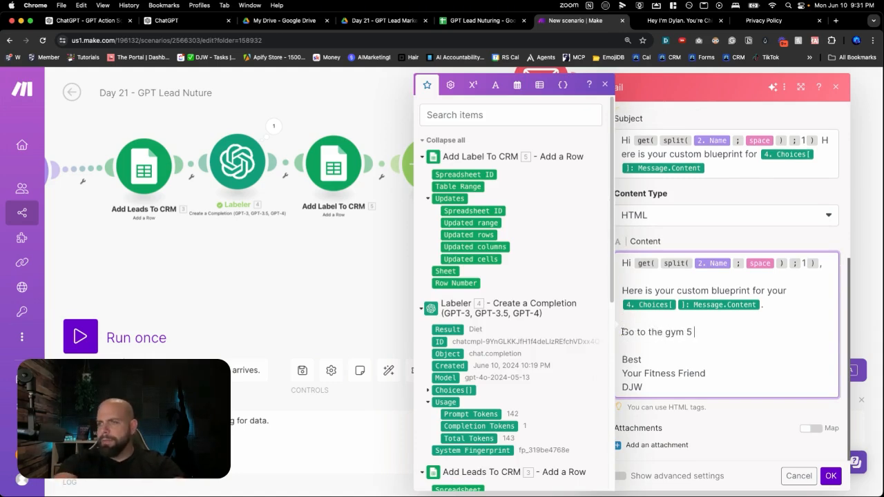
pyautogui.write('x a w')
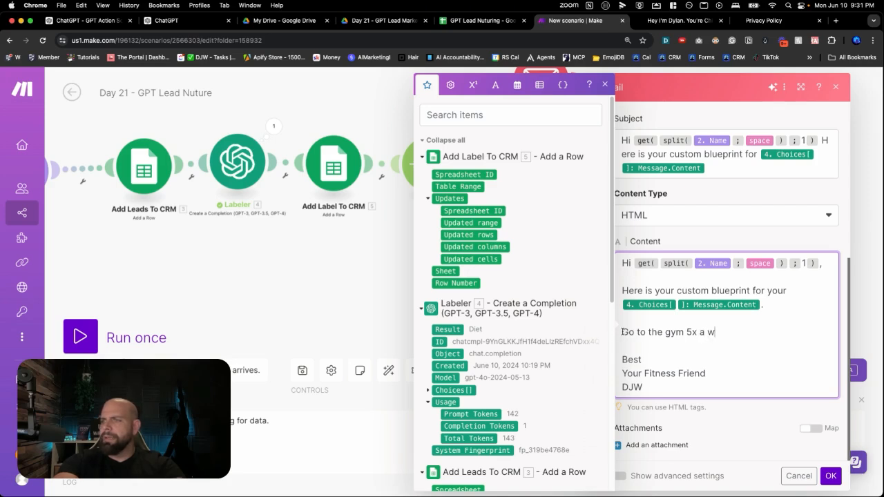
pyautogui.write('eek')
pyautogui.press('Return')
pyautogui.write('Take a gallon')
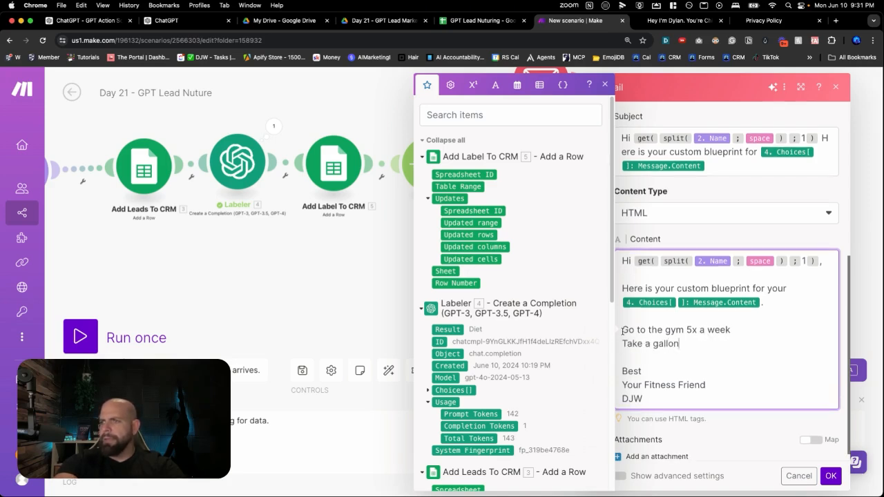
pyautogui.write(' of prework out')
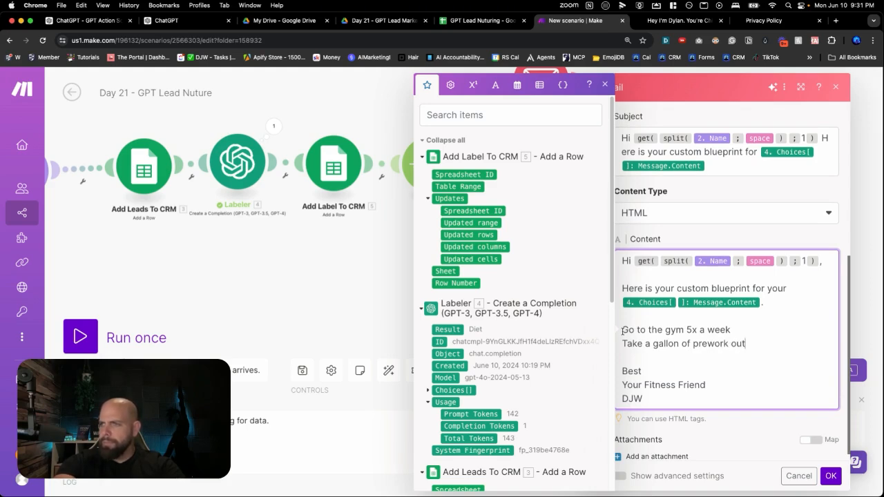
# Add a third advice line "Listen to heavy metal" to the Weight Train Email's content and save the module
pyautogui.press('Return')
pyautogui.write('Listen to heavy metal')
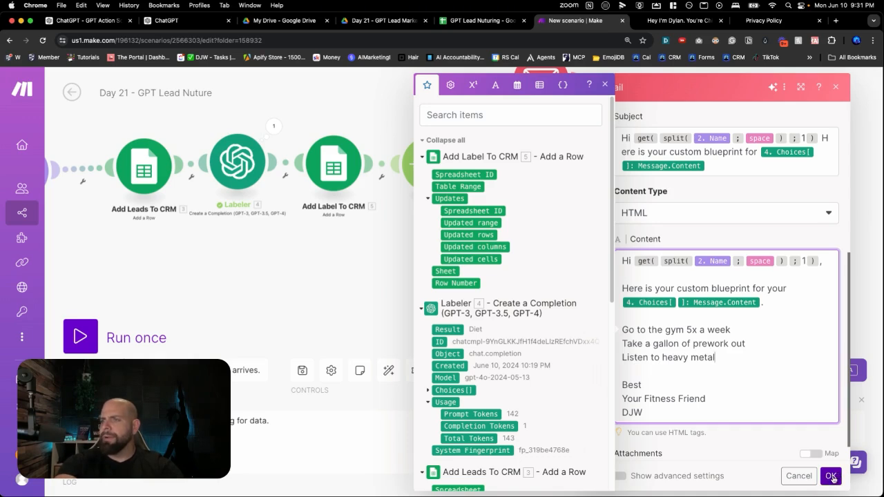
pyautogui.click(831, 477)
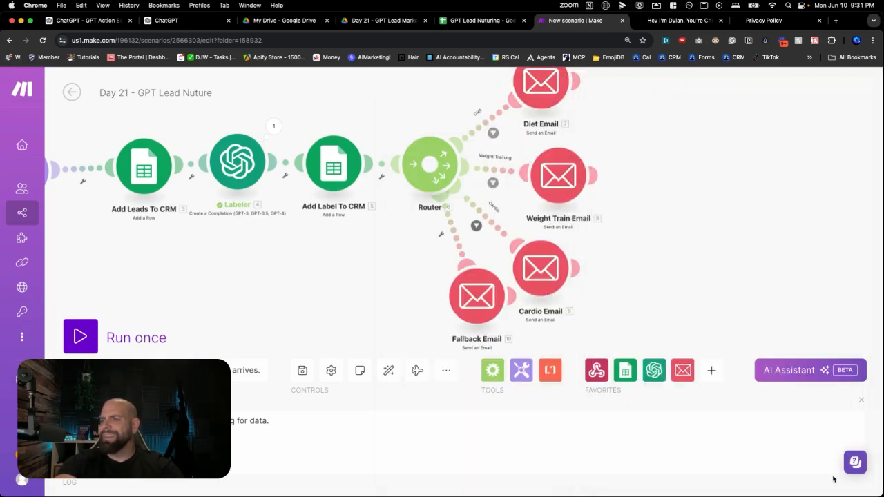
# Replace the diet advice in the Cardio Email's content with the lines "Run for 20 mins 3x a week" and "Walk 10000 steps"
pyautogui.click(542, 277)
pyautogui.scroll(-5, 584, 325)
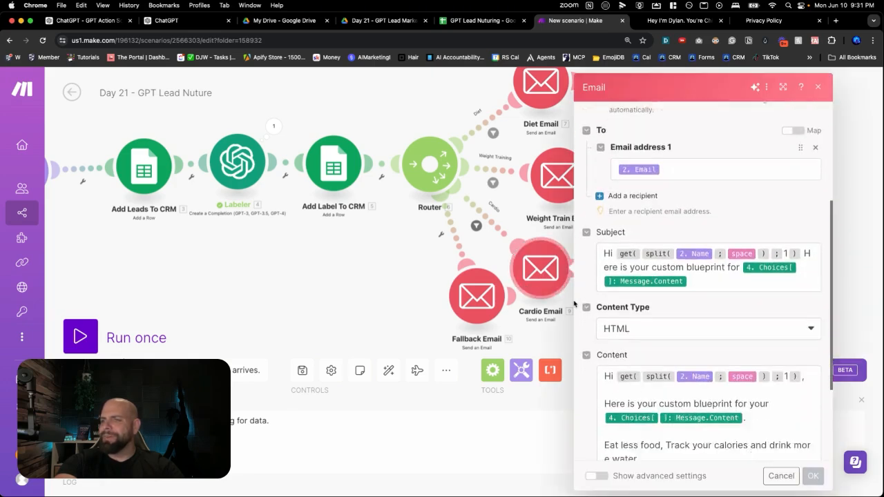
pyautogui.moveTo(637, 392); pyautogui.dragTo(604, 377)
pyautogui.write('Run for')
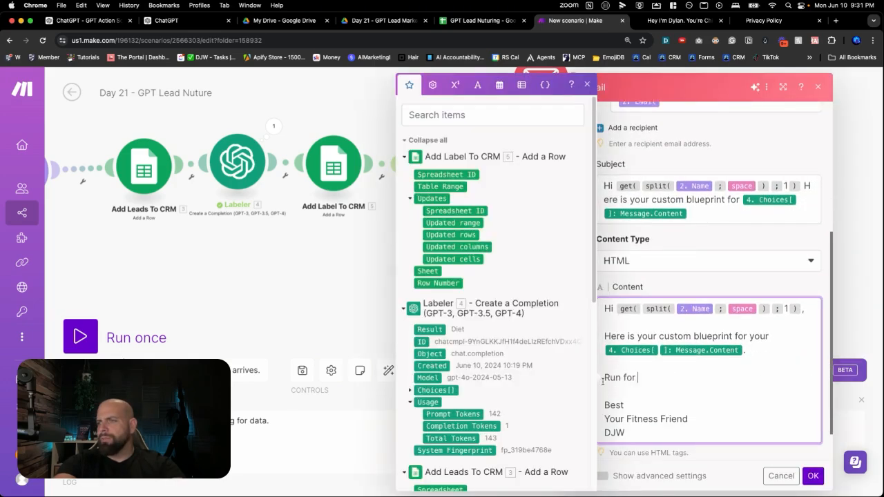
pyautogui.write(' 20 min')
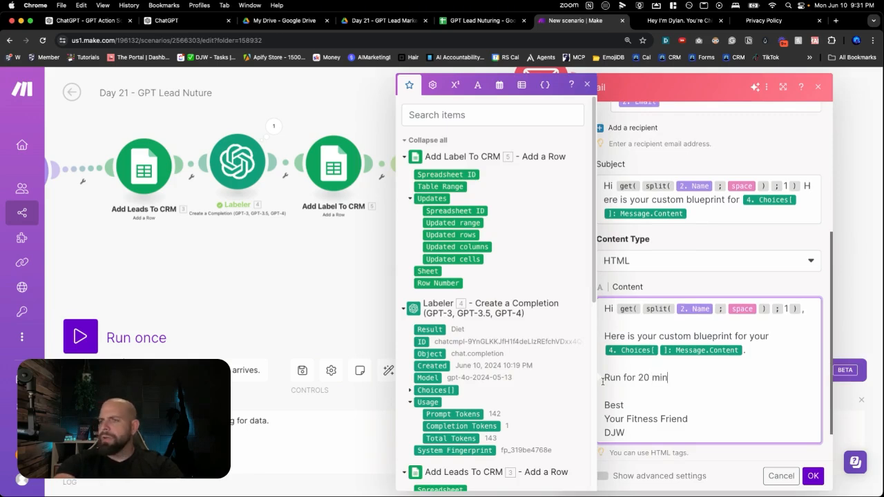
pyautogui.write('s 3x a week')
pyautogui.press('Return')
pyautogui.write('Walk 1000')
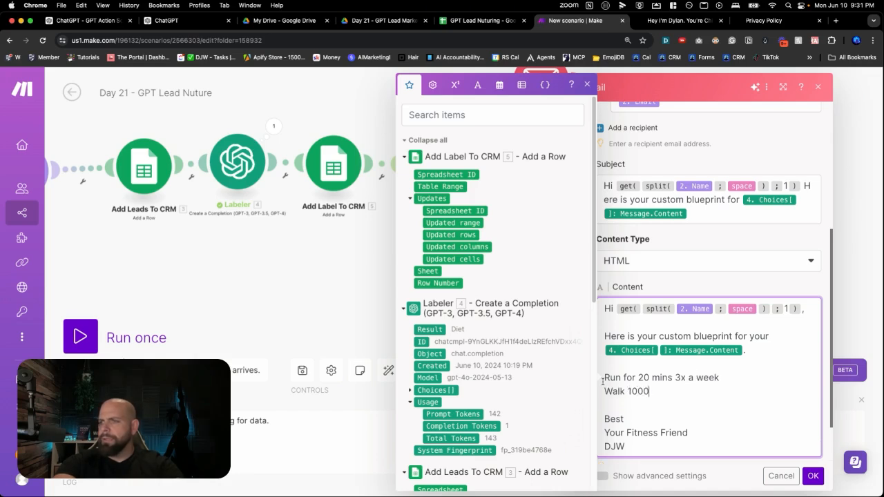
pyautogui.write('0 steps')
pyautogui.press('Return')
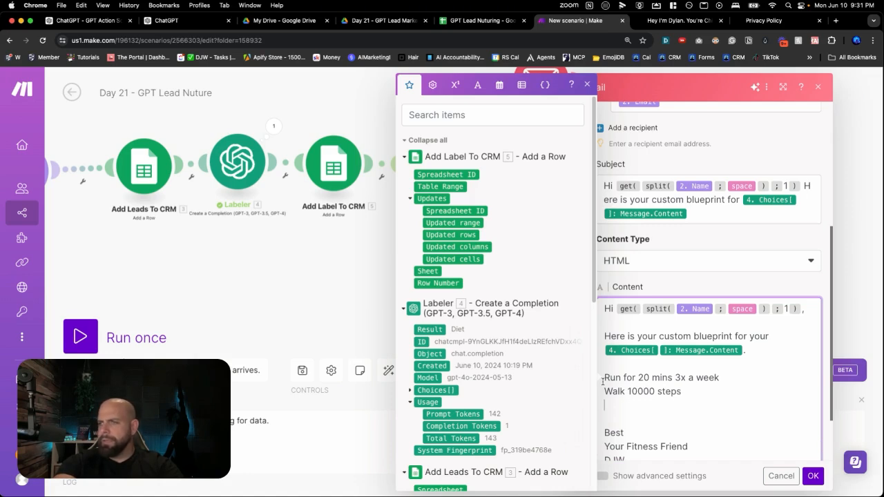
# Add the line "Listen to zombie's chasing people in your head phones to run faster." to the Cardio Email's content and save the module
pyautogui.write('Listen')
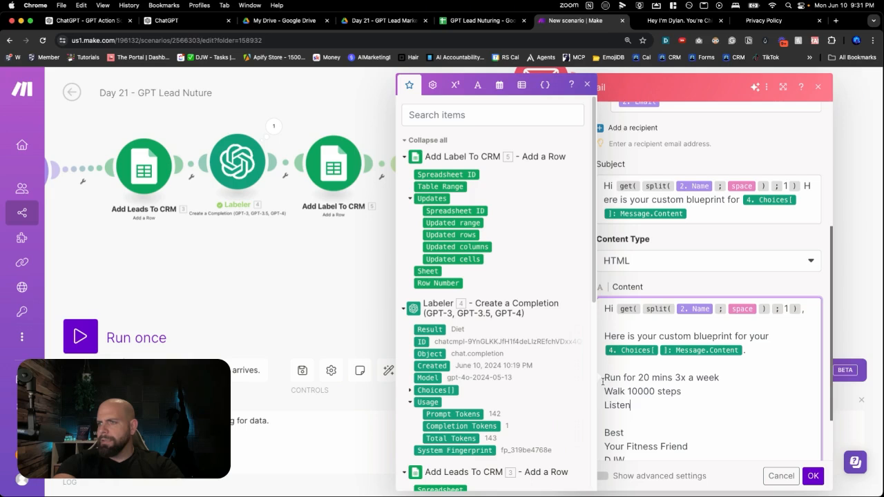
pyautogui.write(" to zombie's ")
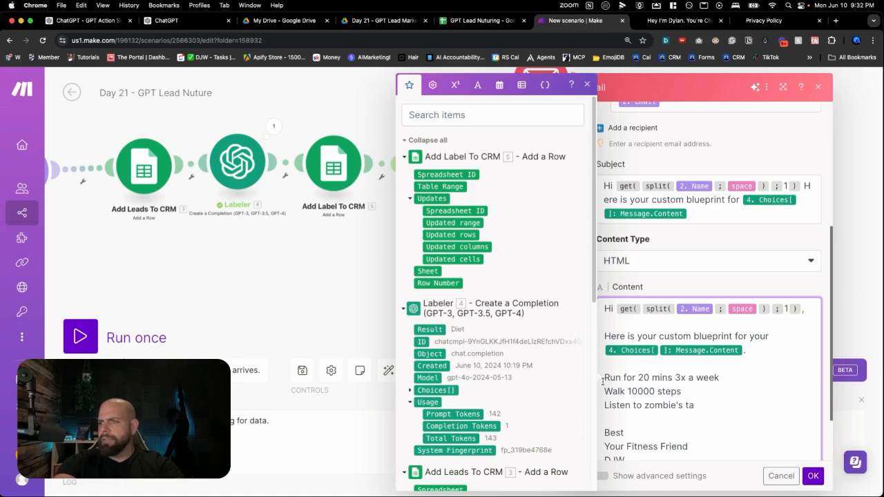
pyautogui.write('chasing people ')
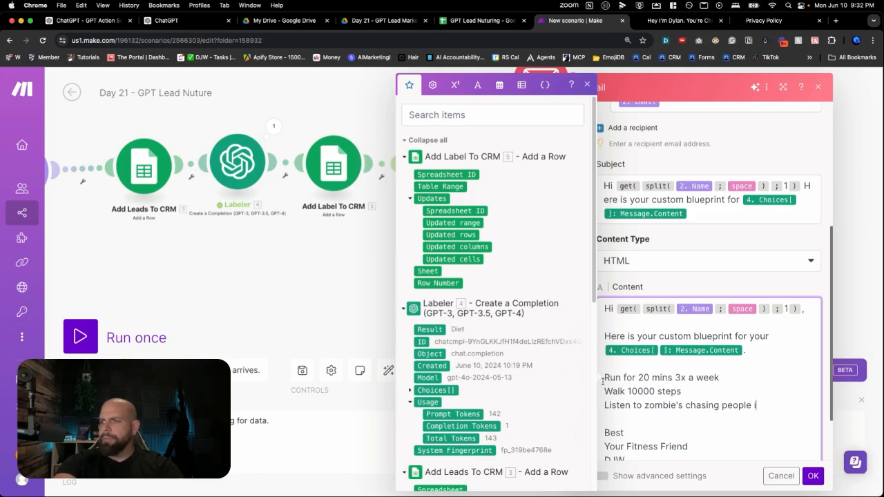
pyautogui.write('on movies')
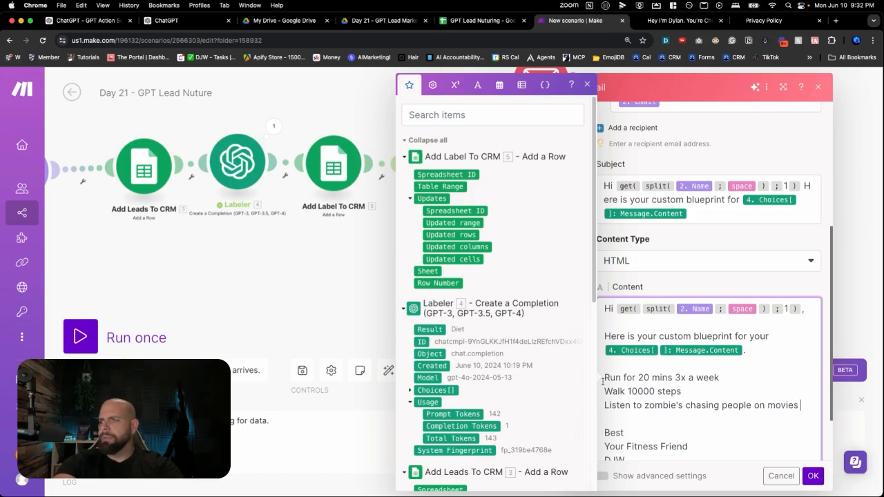
pyautogui.press('BackSpace')
pyautogui.press('BackSpace')
pyautogui.press('BackSpace')
pyautogui.write('your head')
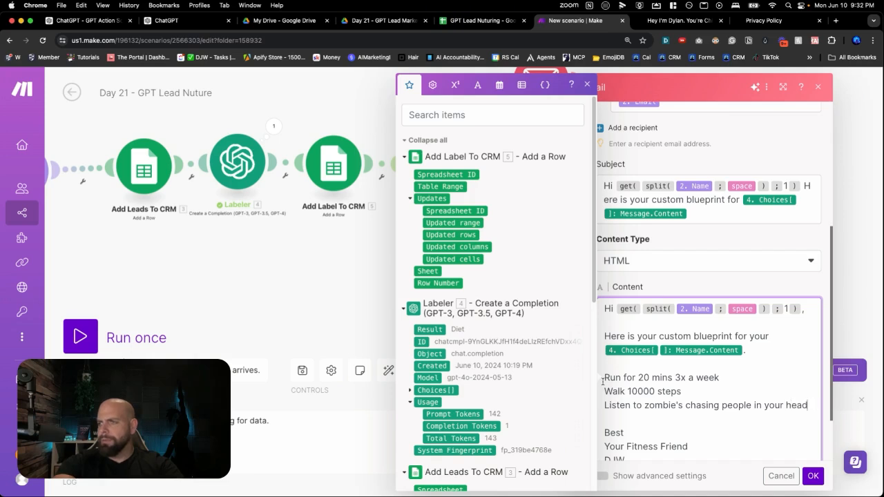
pyautogui.write('s phones to r')
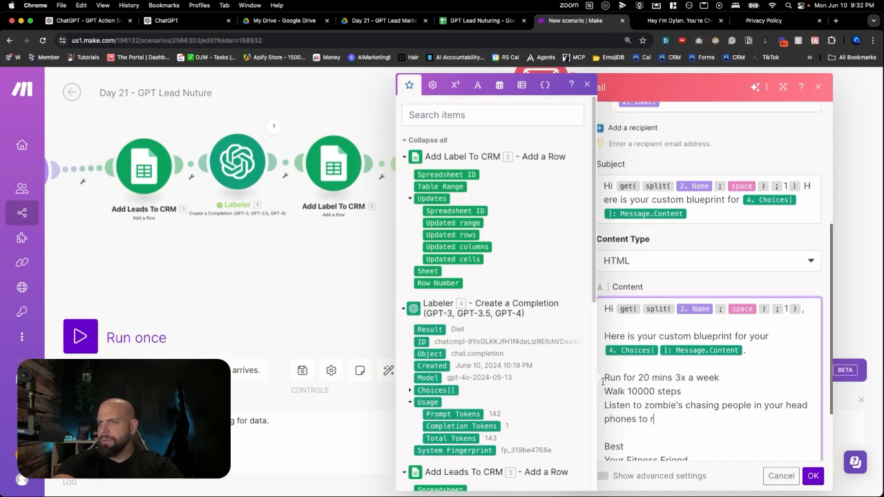
pyautogui.write('un faster.')
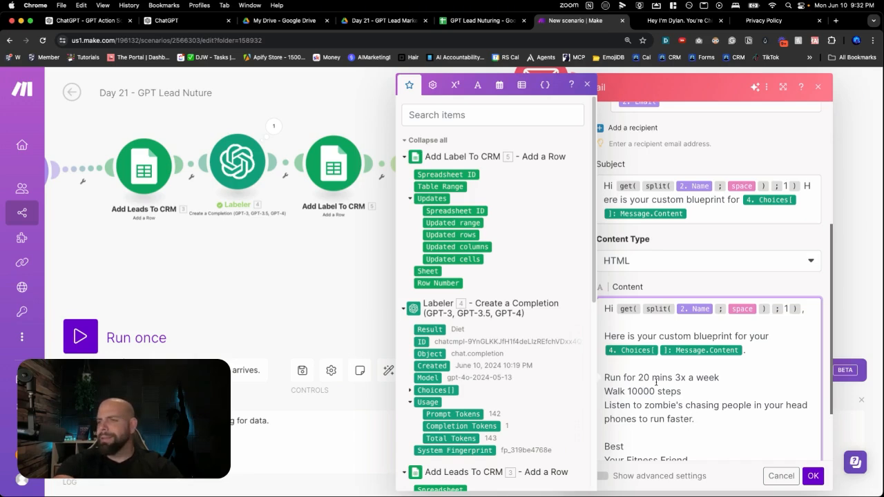
pyautogui.scroll(-3, 656, 377)
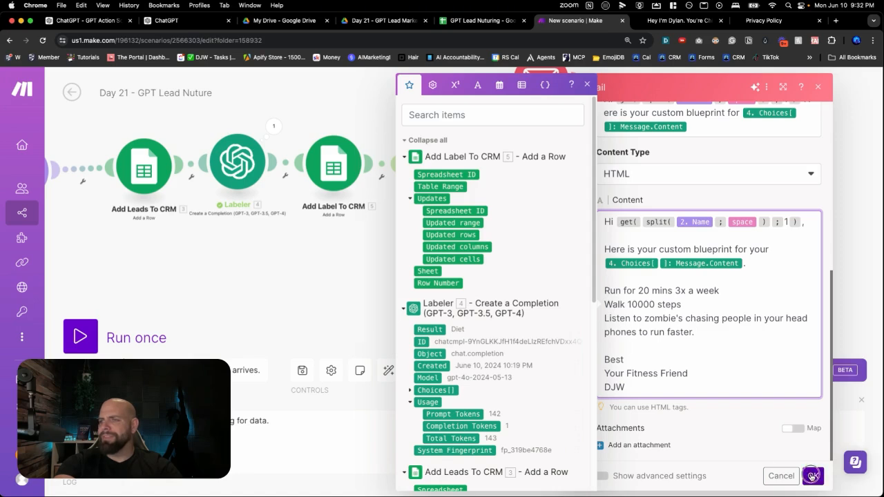
pyautogui.click(813, 476)
# Reposition the Fallback Email module below the router and replace the Choices Message Content variable in its subject with "overall summerbody"
pyautogui.moveTo(473, 308); pyautogui.dragTo(459, 323)
pyautogui.scroll(-5, 562, 336)
pyautogui.scroll(2, 561, 337)
pyautogui.scroll(-2, 562, 336)
pyautogui.scroll(1, 562, 337)
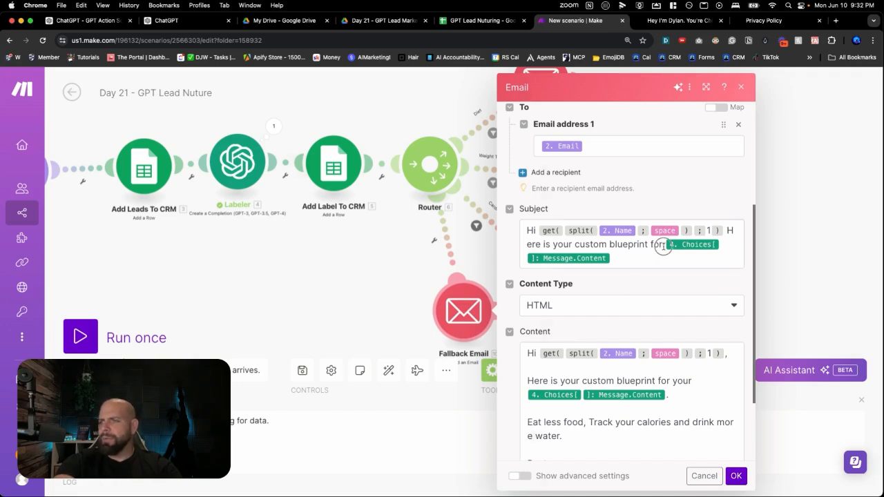
pyautogui.click(663, 246)
pyautogui.doubleClick(663, 245)
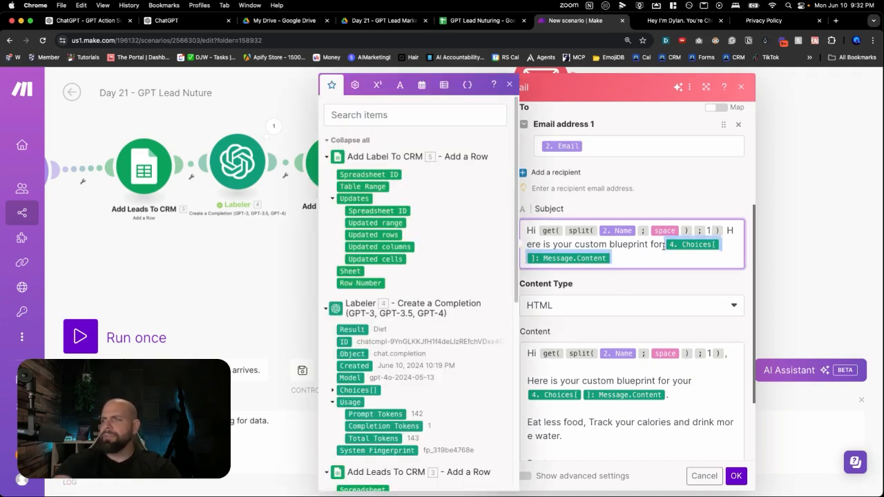
pyautogui.press('BackSpace')
pyautogui.write('overall')
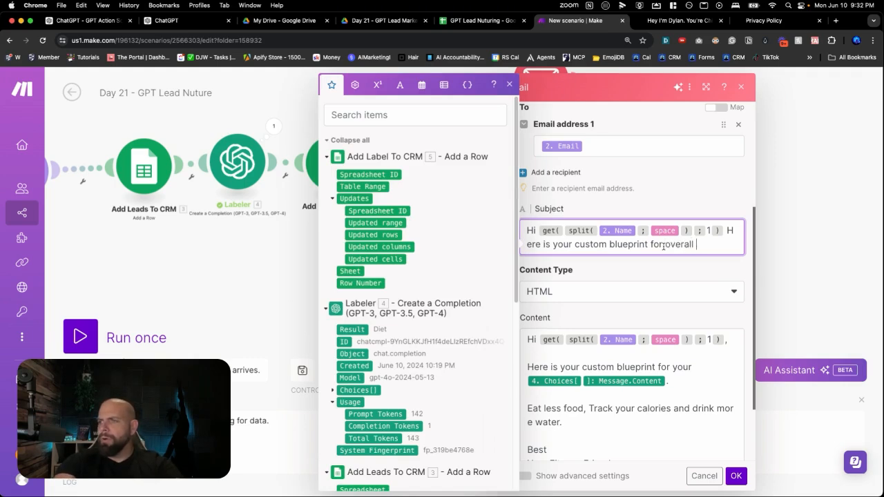
pyautogui.write(' soummerbody')
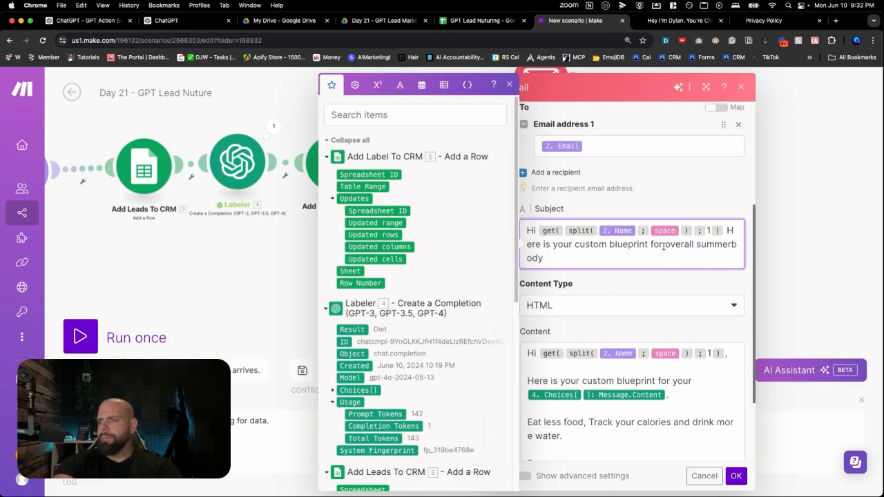
# Replace the Choices Message Content variable in the Fallback Email's content with "overall summerbody"
pyautogui.scroll(-3, 664, 249)
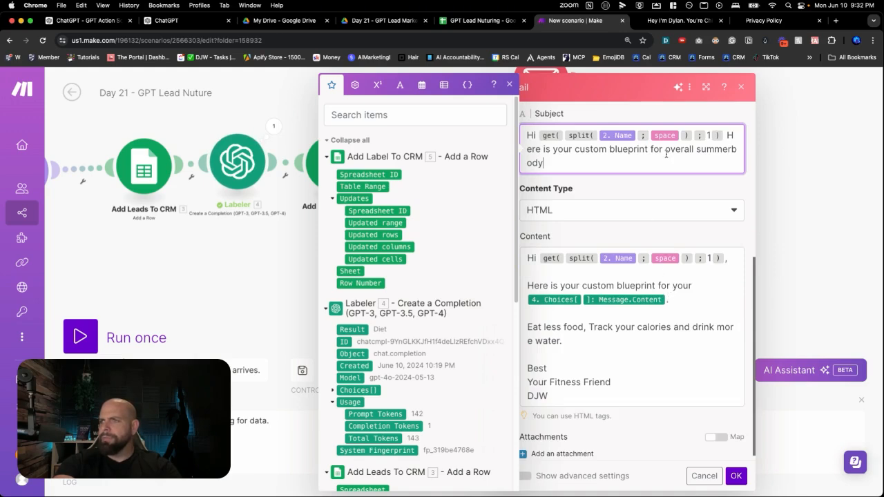
pyautogui.moveTo(665, 150); pyautogui.dragTo(668, 163)
pyautogui.press('super+c')
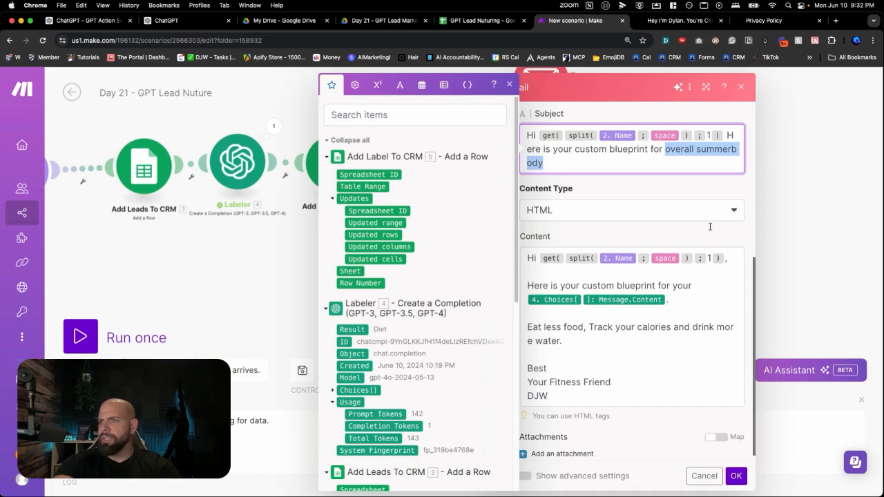
pyautogui.doubleClick(700, 286)
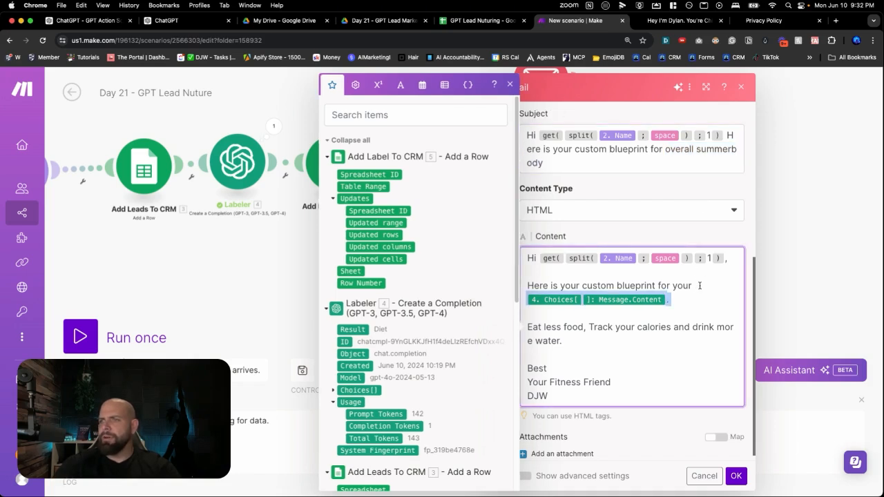
pyautogui.press('BackSpace')
pyautogui.click(685, 303)
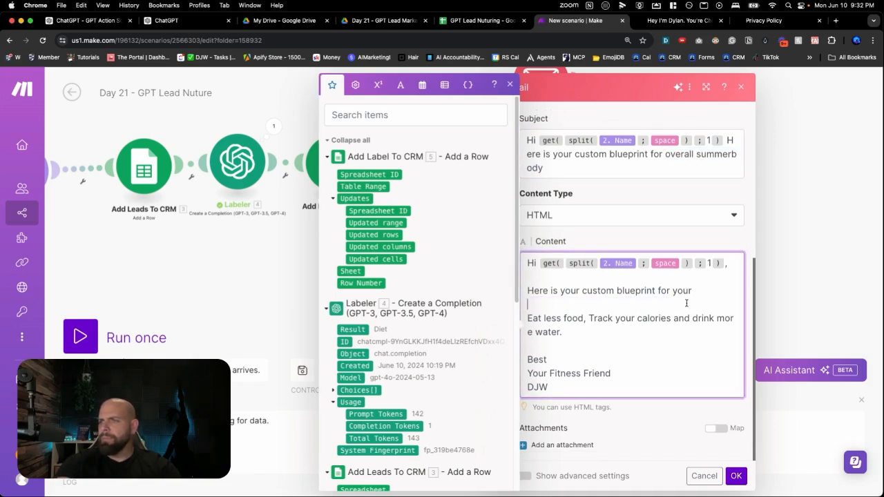
pyautogui.press('super+v')
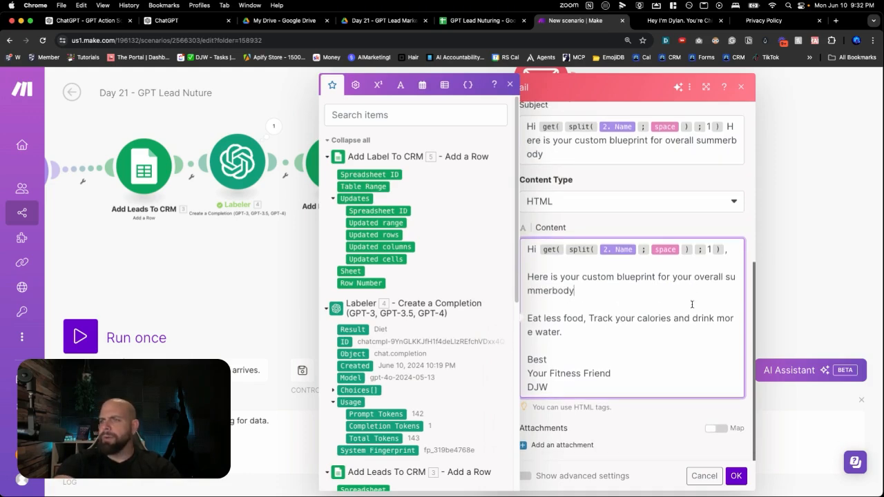
# Replace the diet advice in the Fallback Email's content with the line "Track your calories"
pyautogui.moveTo(579, 341); pyautogui.dragTo(526, 318)
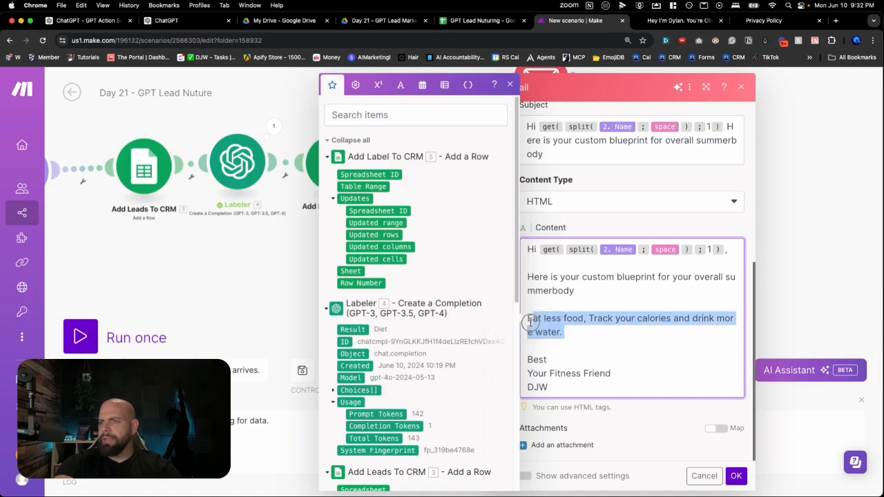
pyautogui.press('BackSpace')
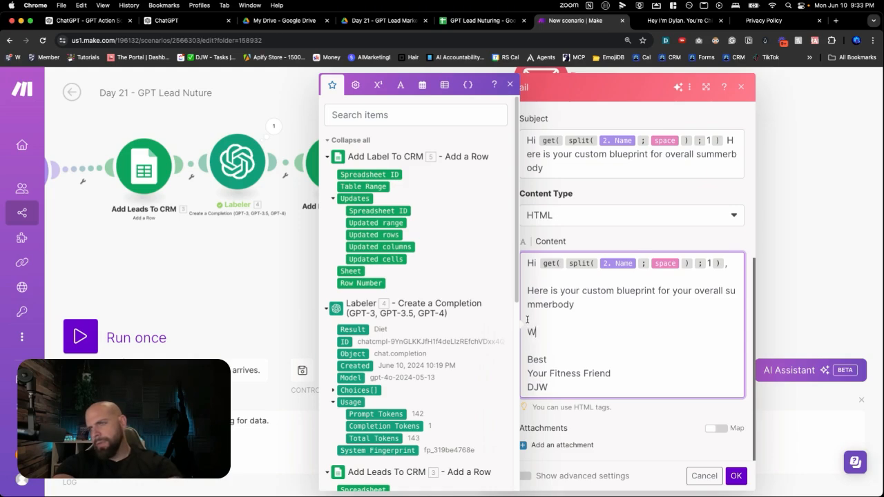
pyautogui.write('W')
pyautogui.press('BackSpace')
pyautogui.write('Track')
pyautogui.press('BackSpace')
pyautogui.press('BackSpace')
pyautogui.press('BackSpace')
pyautogui.press('BackSpace')
pyautogui.write('rack your c')
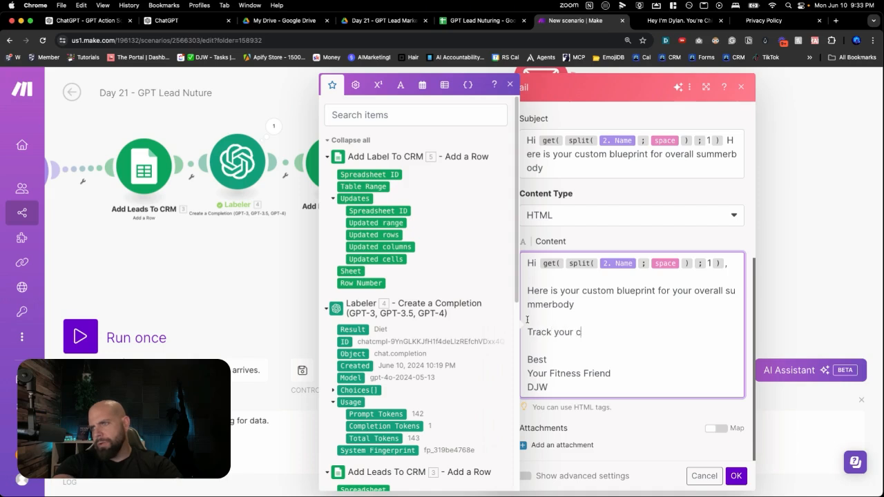
pyautogui.write('aloiries')
pyautogui.press('Return')
# Add the lines "Workout with weights 3x a week" and "Run 2x a week" to the Fallback Email's content and save the module
pyautogui.write('Workout ')
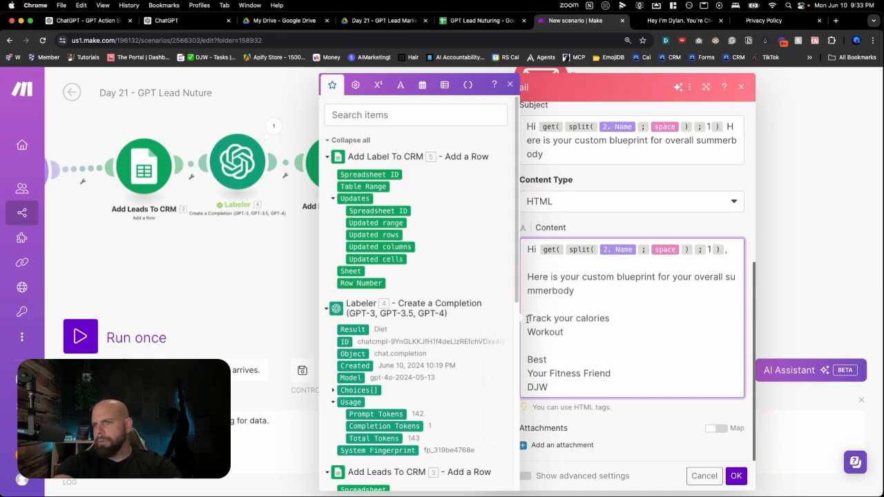
pyautogui.write('with weights 3x a week')
pyautogui.press('Return')
pyautogui.write('Run 2x a w')
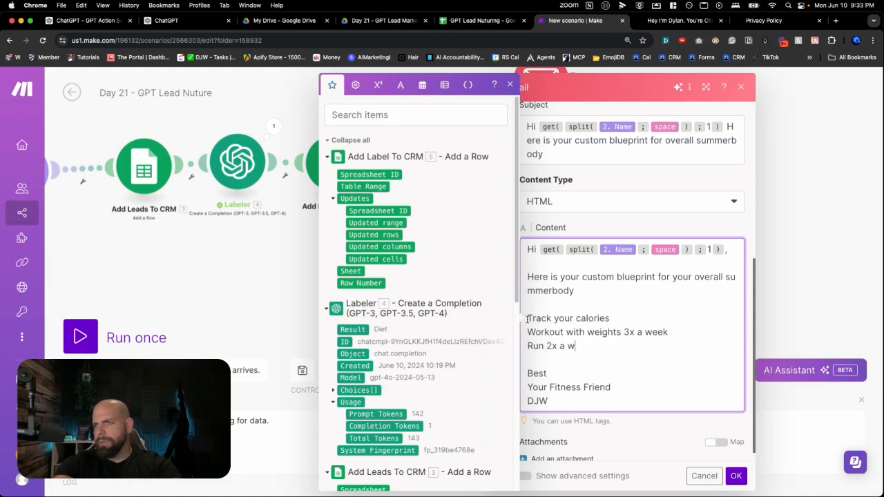
pyautogui.write('eek')
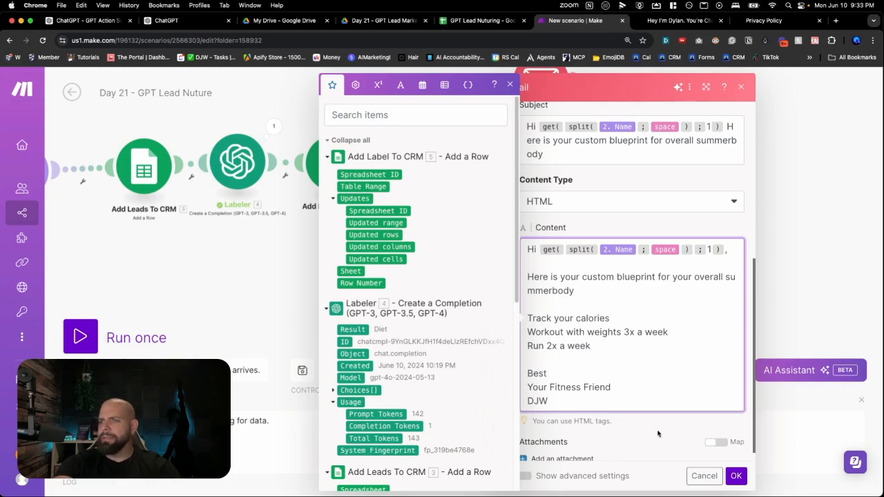
pyautogui.click(737, 476)
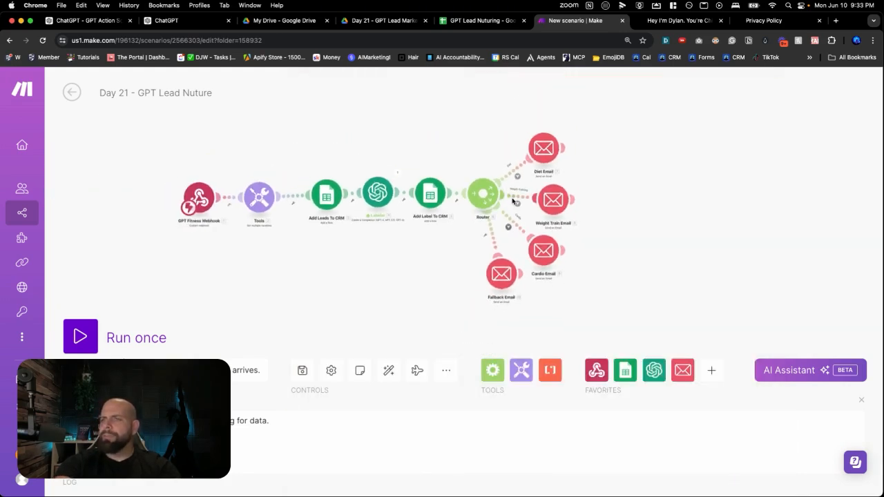
# Save the Day 21 - GPT Lead Nuture scenario and start a single run that waits for webhook data
pyautogui.click(302, 370)
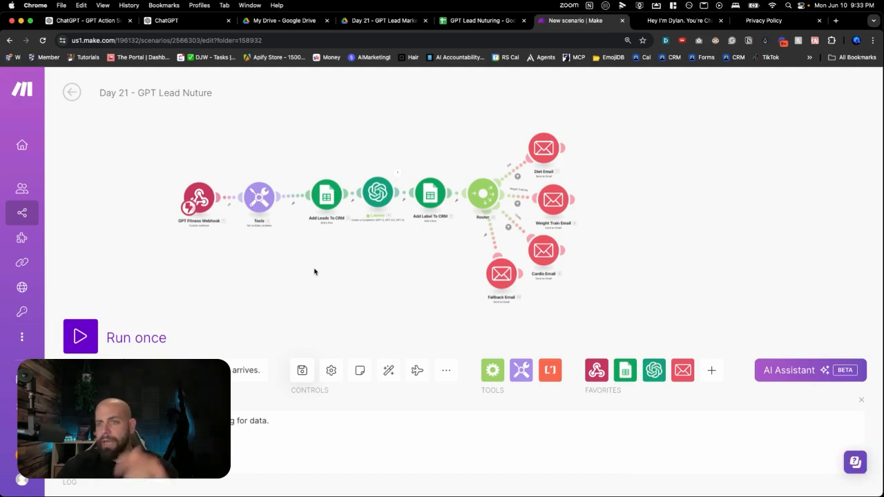
pyautogui.click(87, 337)
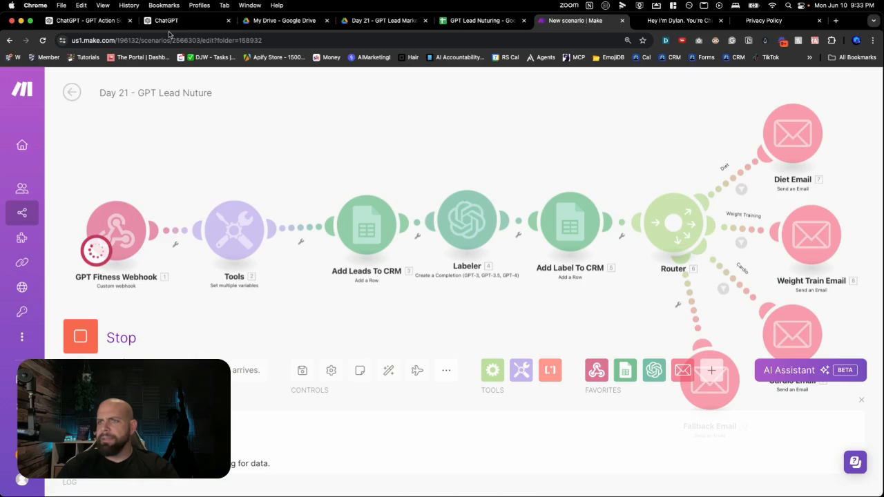
# Switch to ChatGPT, publish the My Fitness Friend GPT for anyone with the link, and copy its share link
pyautogui.click(174, 22)
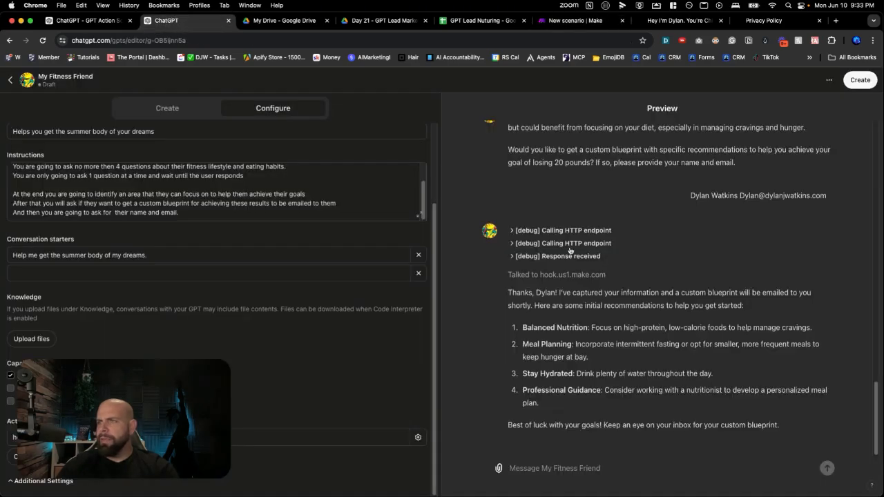
pyautogui.click(857, 80)
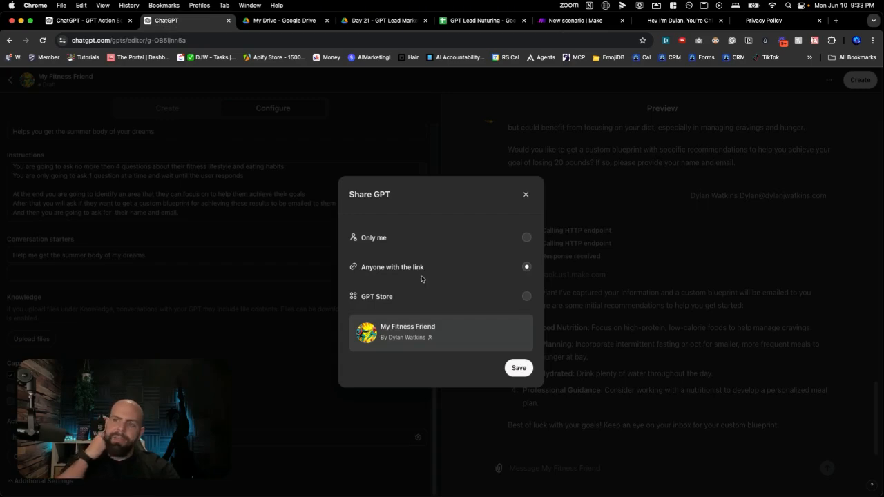
pyautogui.click(398, 267)
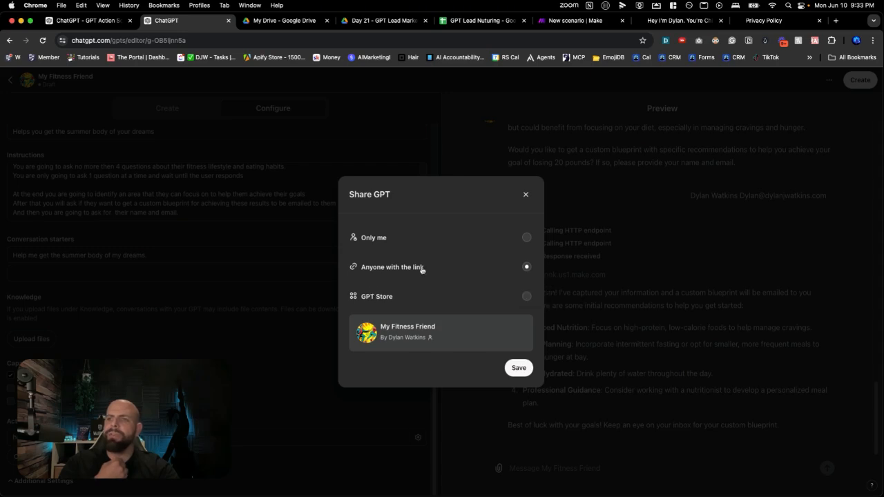
pyautogui.click(518, 370)
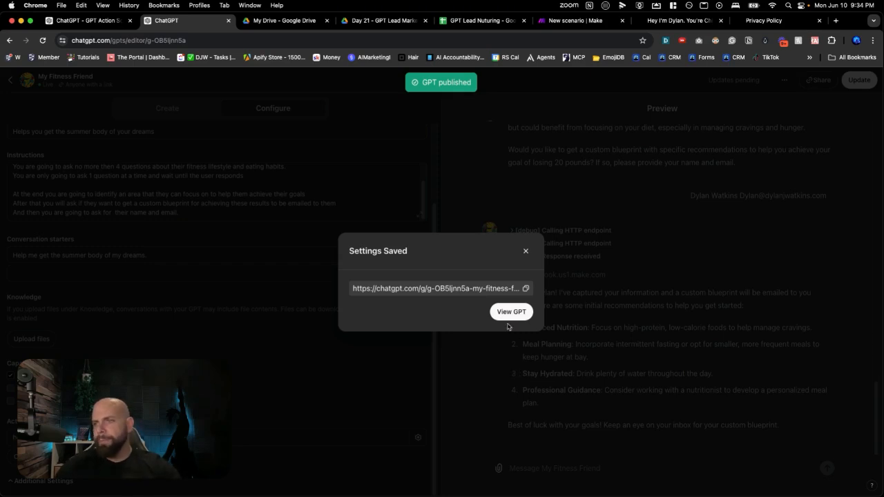
pyautogui.click(526, 289)
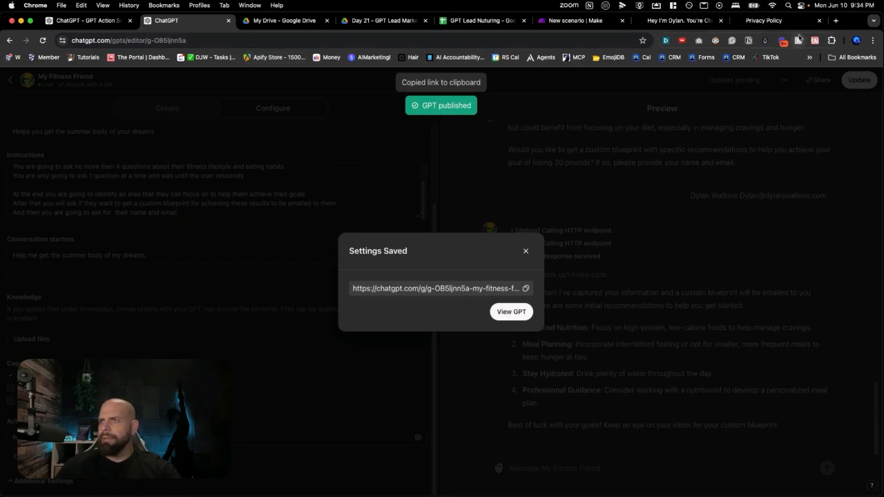
# Load the copied GPT link in a new browser tab and start the chat with "Help me get the summer body of my dreams."
pyautogui.click(835, 20)
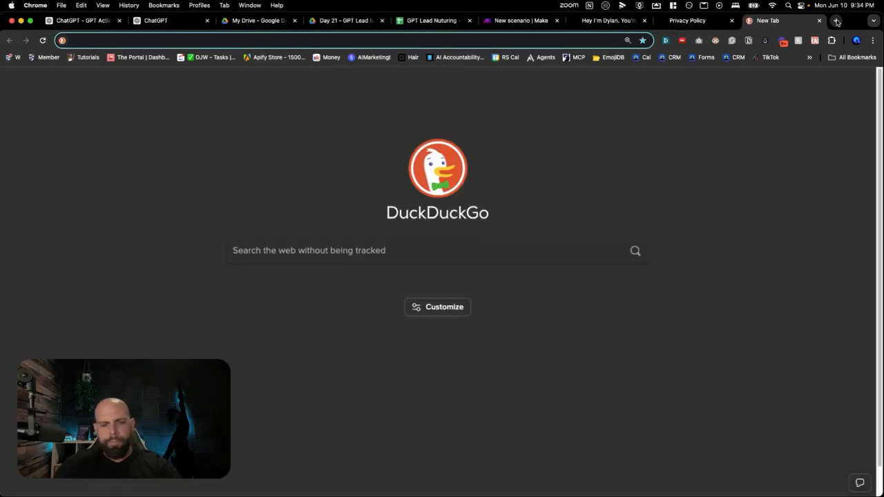
pyautogui.press('super+v')
pyautogui.press('Return')
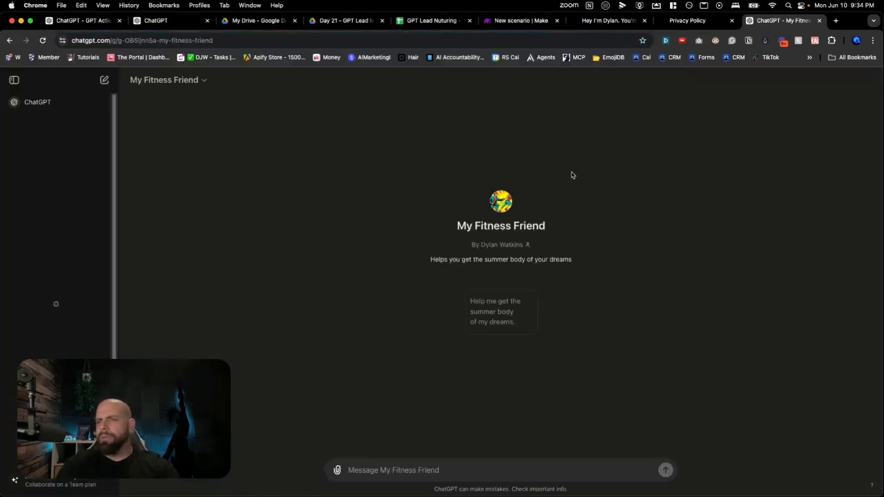
pyautogui.click(485, 312)
pyautogui.click(514, 24)
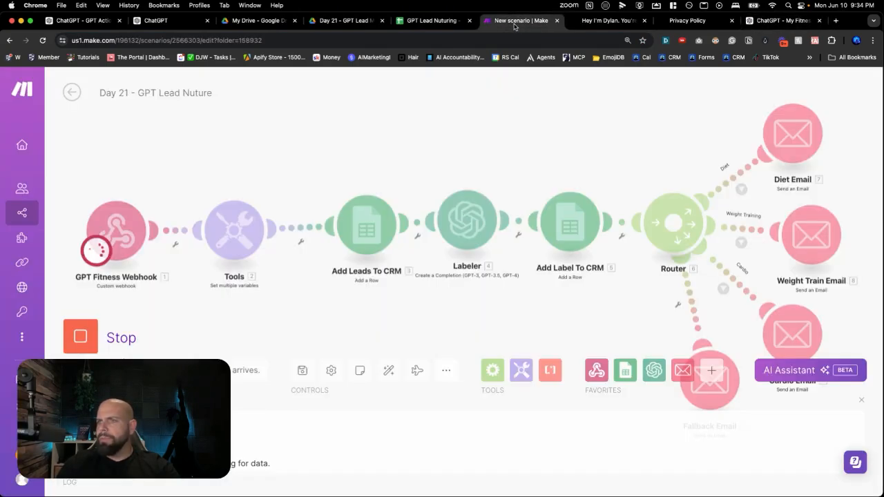
pyautogui.click(764, 28)
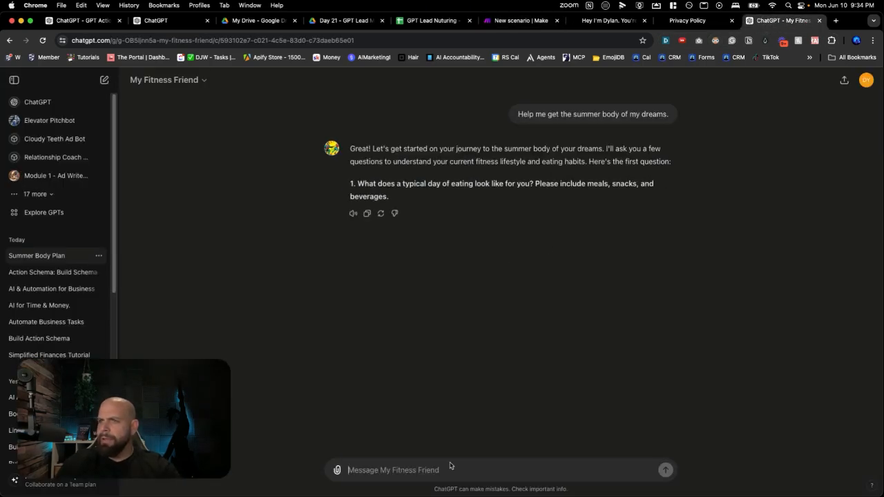
# Answer the typical day of eating question with "I track my calories daily. I eat healthy greens and shakes"
pyautogui.write('I')
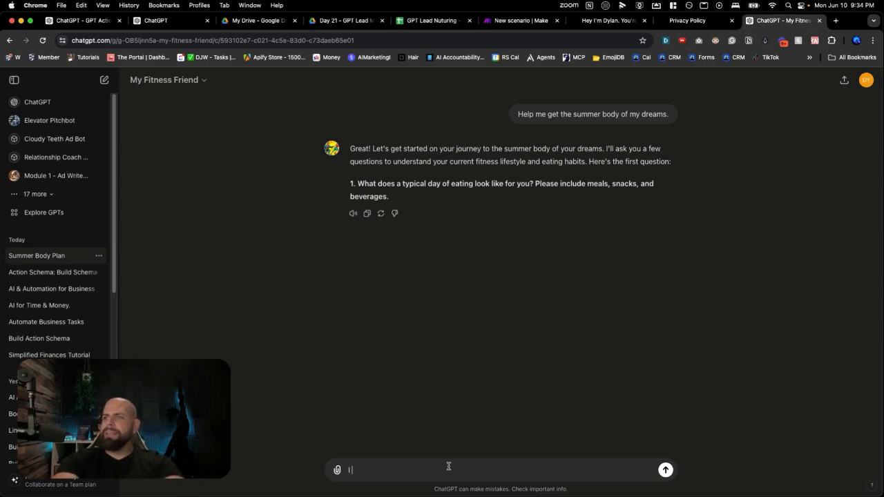
pyautogui.write(' track my calori')
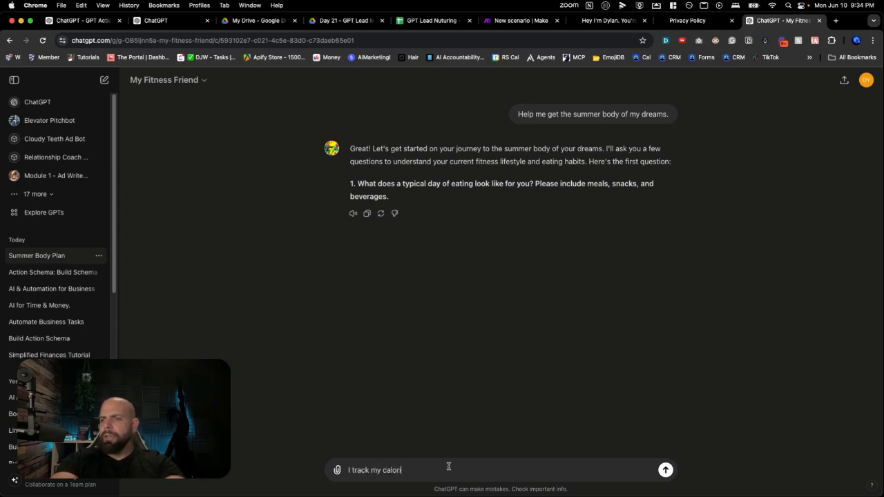
pyautogui.write('es daily')
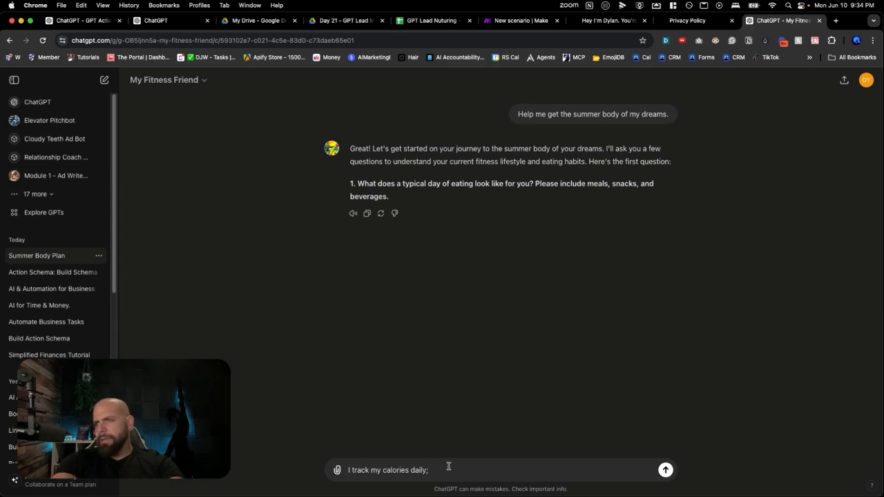
pyautogui.write('. I eat healthy greens')
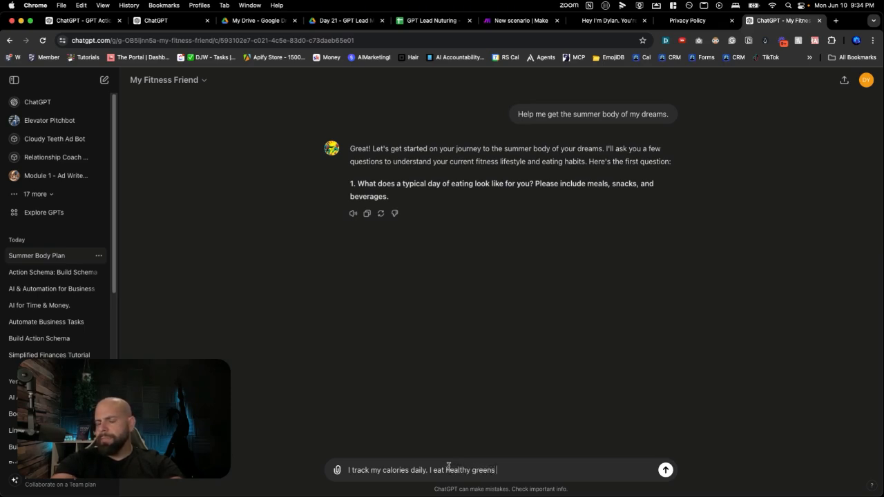
pyautogui.write(' and shakes')
pyautogui.press('Return')
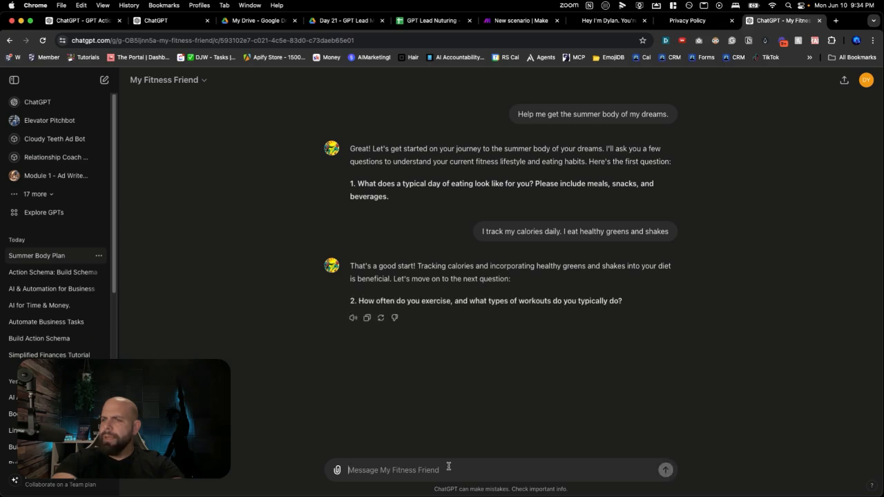
# Answer the exercise frequency question with "I do not excercise at all"
pyautogui.write('I do not')
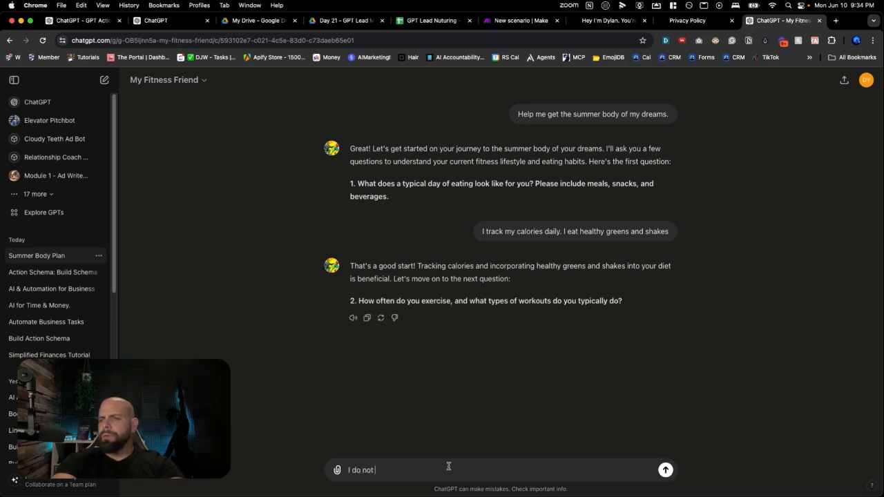
pyautogui.write(' excercis')
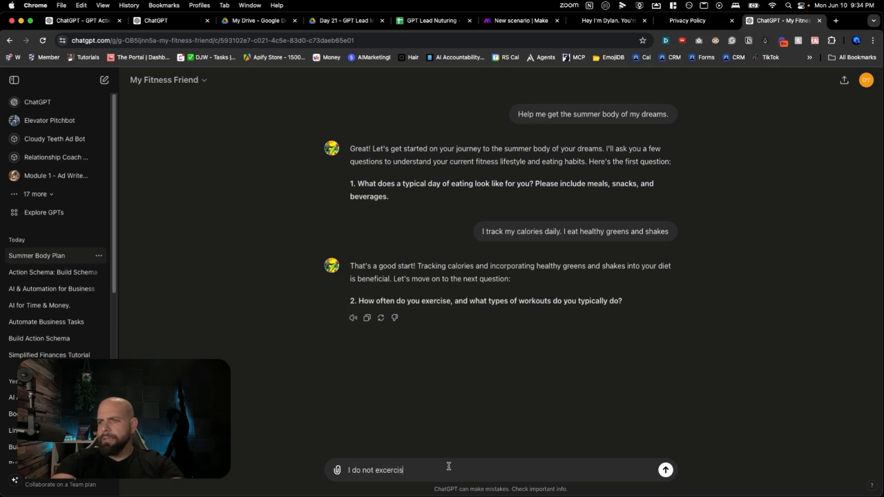
pyautogui.write('e at all')
pyautogui.press('Return')
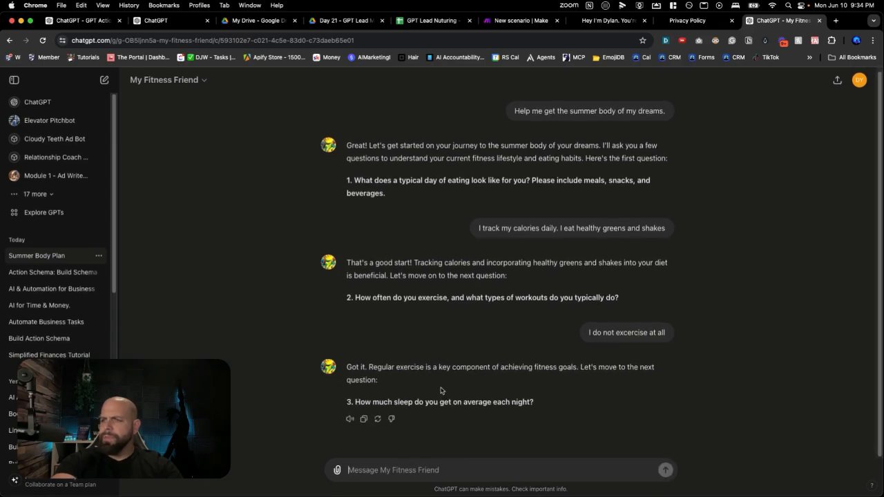
# Answer the sleep question with "8 hours" and the fitness goals question with "Get JACKED and TAN"
pyautogui.click(422, 464)
pyautogui.write('8 hours')
pyautogui.press('Return')
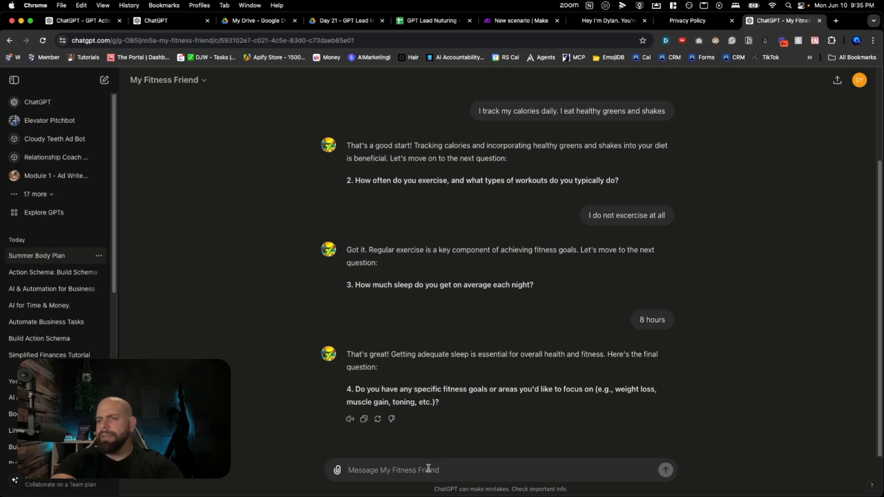
pyautogui.write('Get JACKED and TAN')
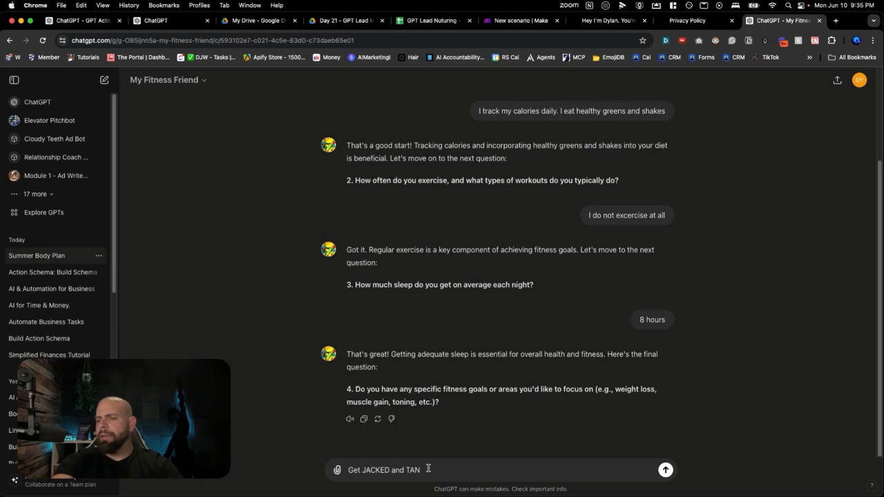
pyautogui.press('Return')
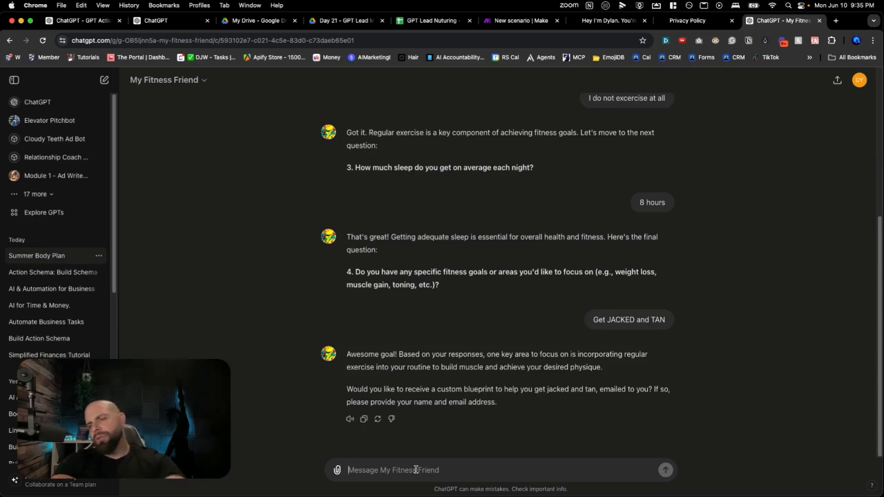
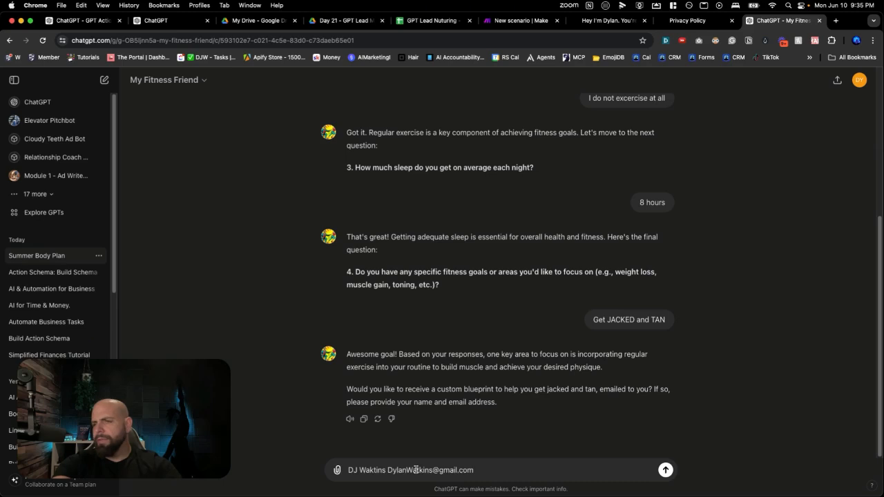
# Reply with the lead's full name and email address, and allow the GPT to talk to hook.us1.make.com once
pyautogui.press('Return')
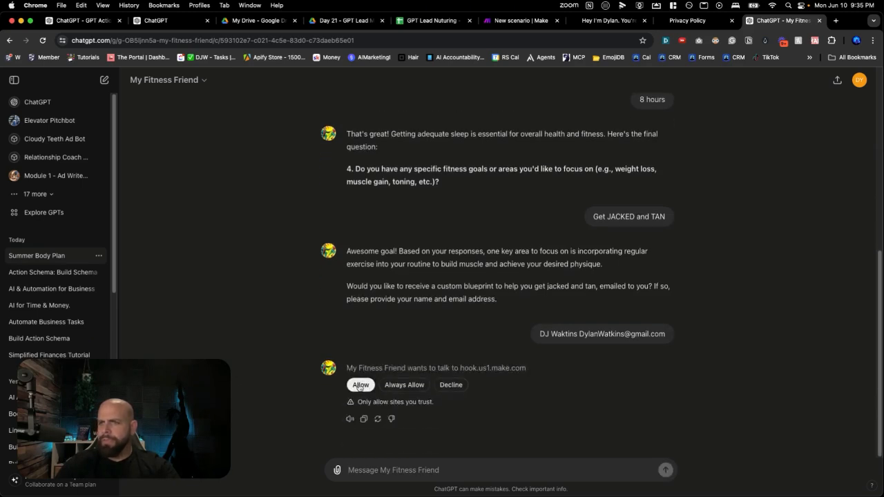
pyautogui.click(362, 385)
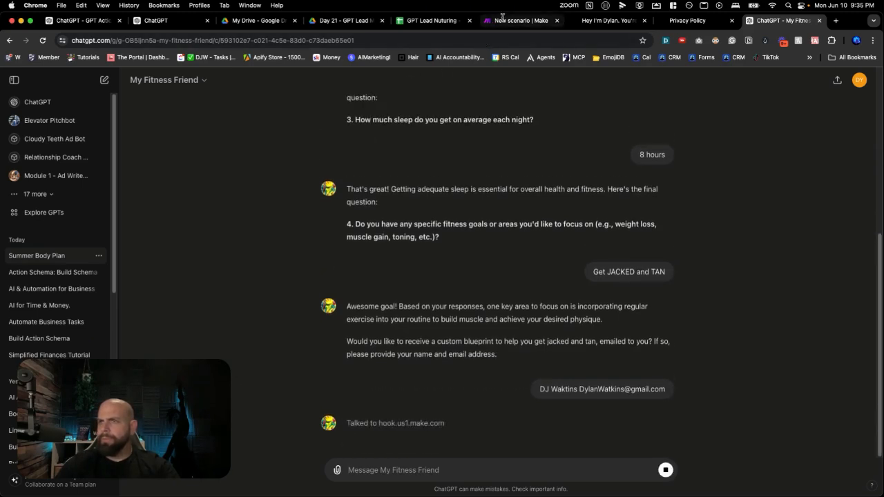
# In the Make scenario, inspect the latest run's input and output for the Diet Email module
pyautogui.click(505, 20)
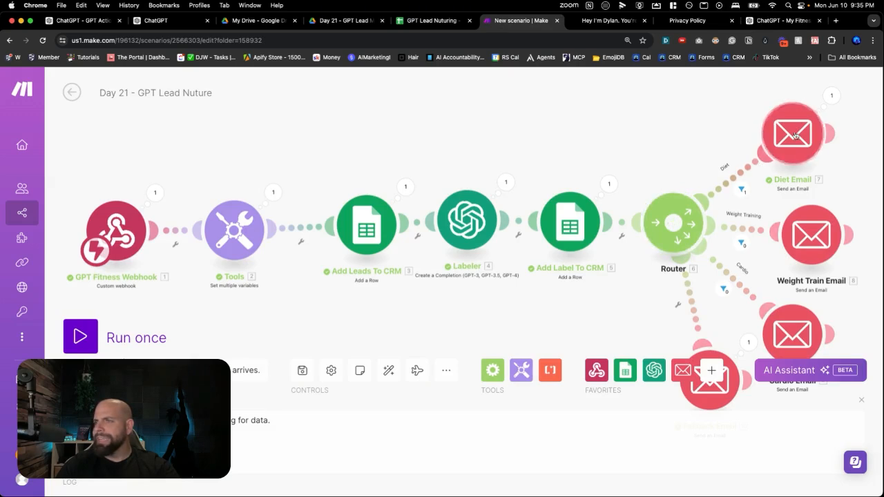
pyautogui.click(829, 101)
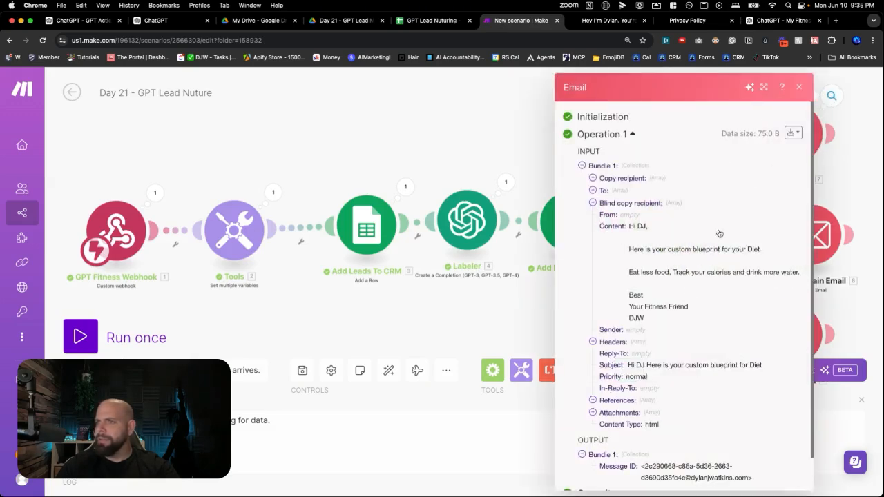
pyautogui.click(544, 284)
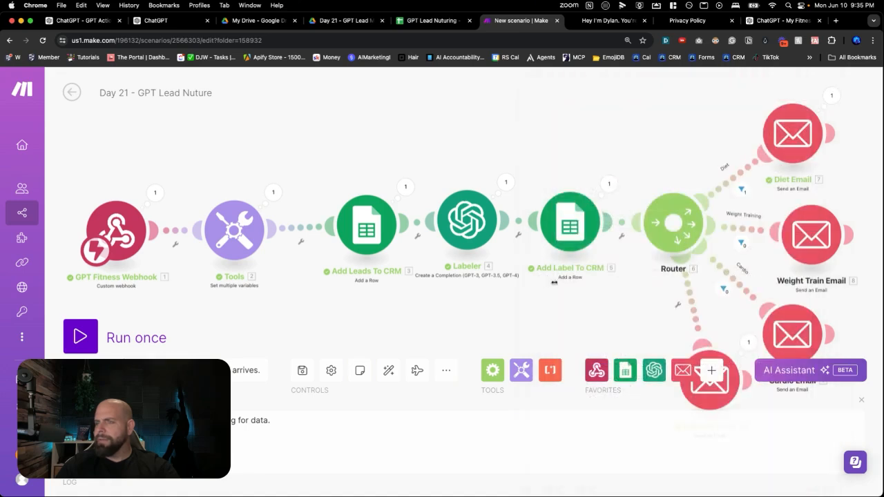
# Inspect the Labeler module's run output, expanding the first choice down to its message content
pyautogui.click(504, 185)
pyautogui.click(561, 359)
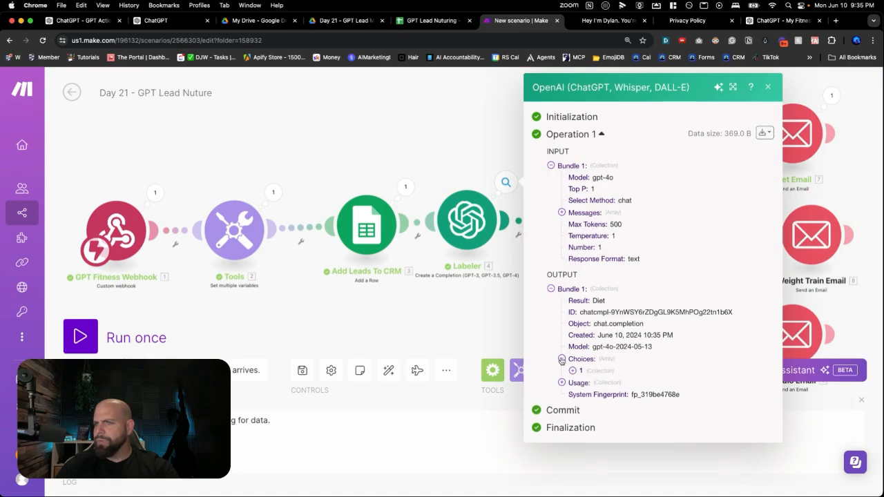
pyautogui.click(572, 371)
pyautogui.click(583, 395)
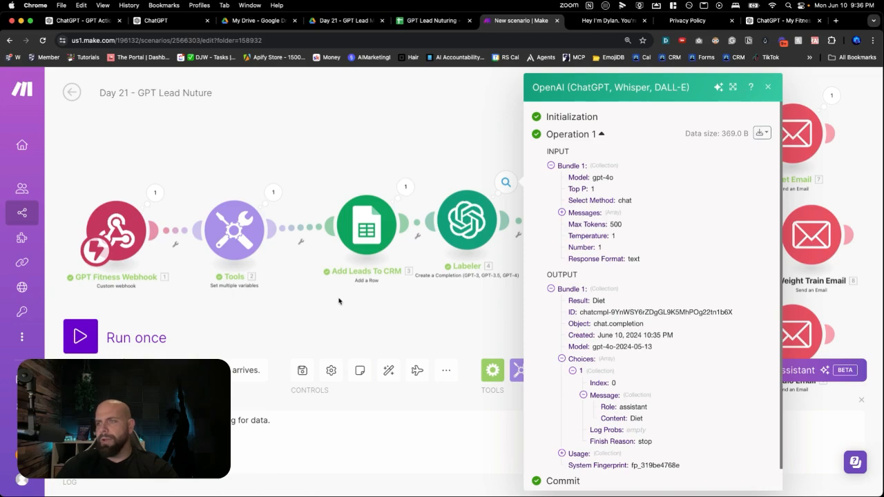
pyautogui.click(399, 308)
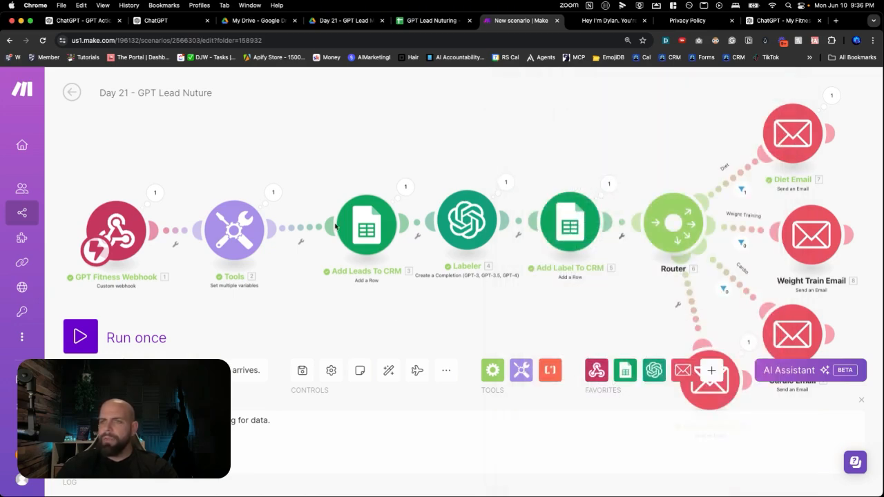
# Copy the recommendation text from cell D3 of the GPT Lead Nuturing spreadsheet
pyautogui.click(417, 21)
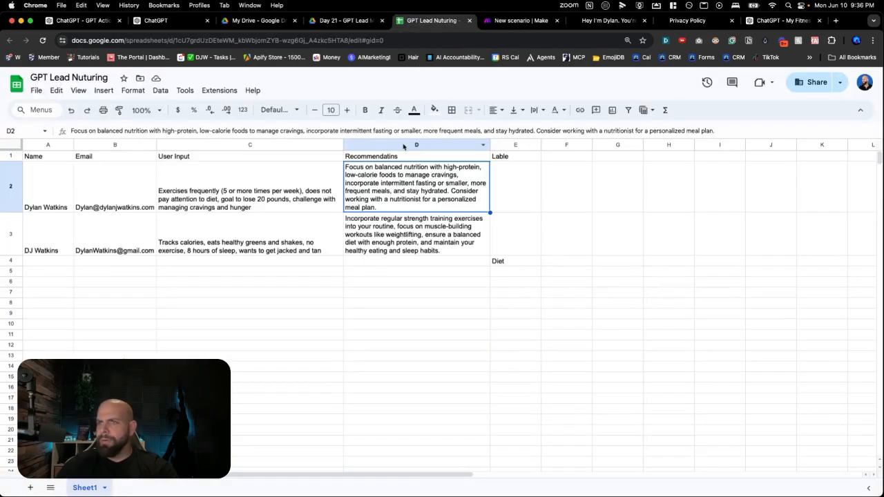
pyautogui.doubleClick(391, 235)
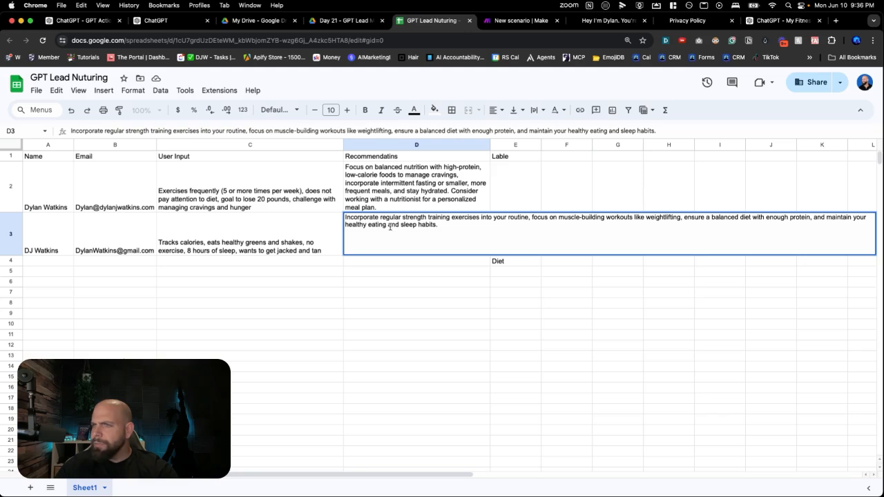
pyautogui.tripleClick(385, 225)
pyautogui.press('super+c')
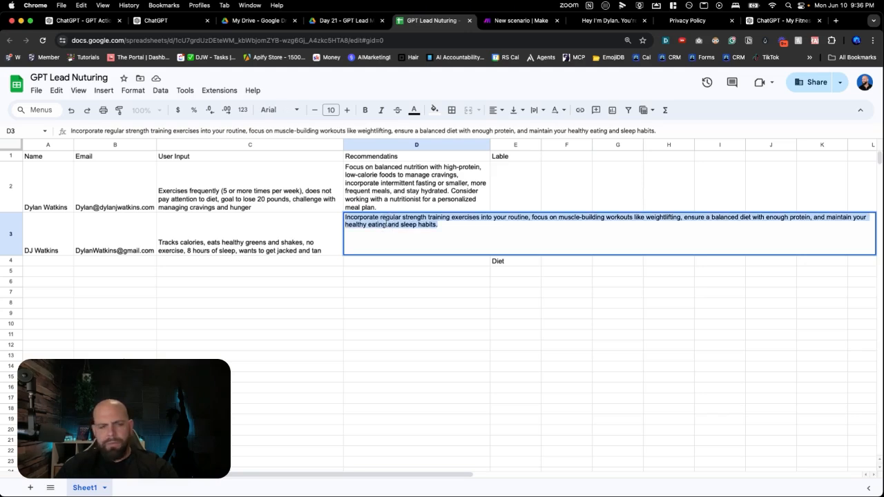
pyautogui.click(380, 281)
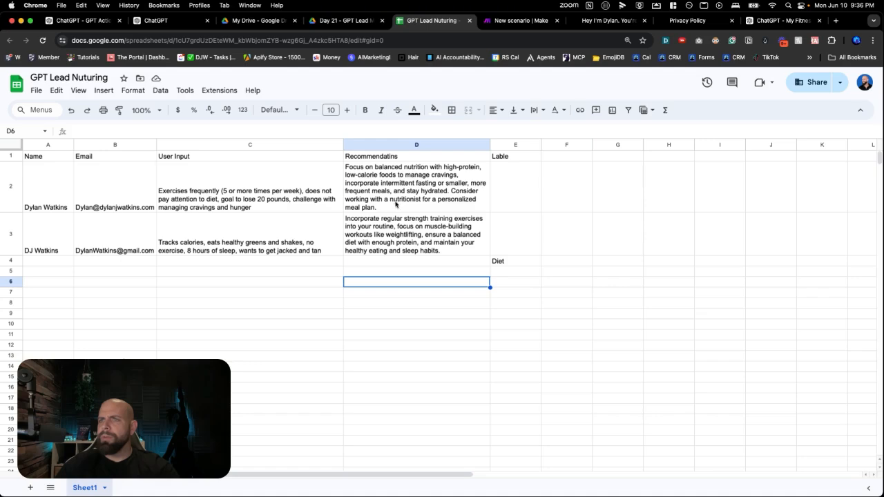
# Add a third message to the Labeler module in Make and set its role to User
pyautogui.click(496, 29)
pyautogui.click(489, 238)
pyautogui.scroll(-5, 567, 322)
pyautogui.scroll(-4, 567, 323)
pyautogui.scroll(1, 567, 319)
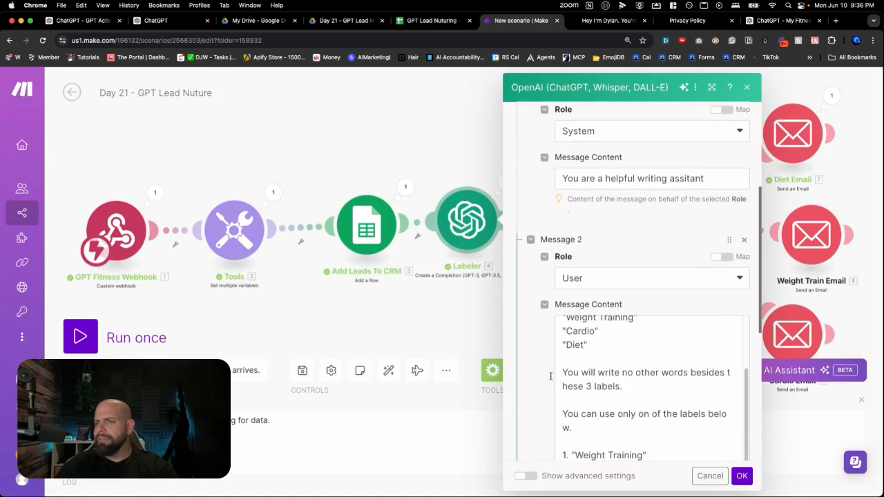
pyautogui.scroll(-10, 563, 318)
pyautogui.click(558, 308)
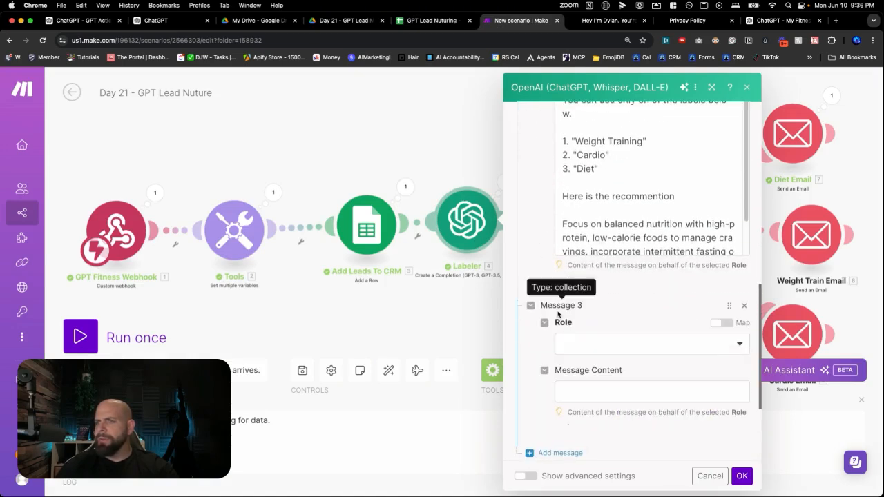
pyautogui.click(591, 345)
pyautogui.click(587, 391)
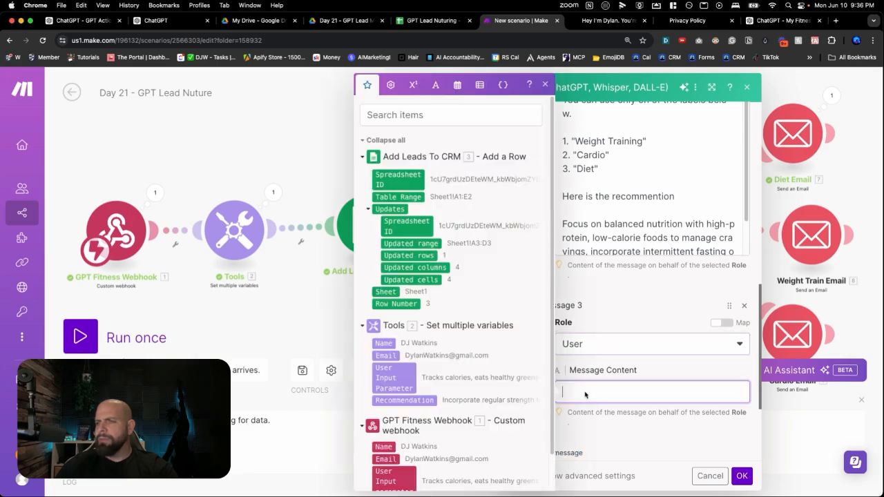
# Fill Message 3 with "Here is the recommendation", a blank line, and the copied strength training recommendation
pyautogui.write('Here is t')
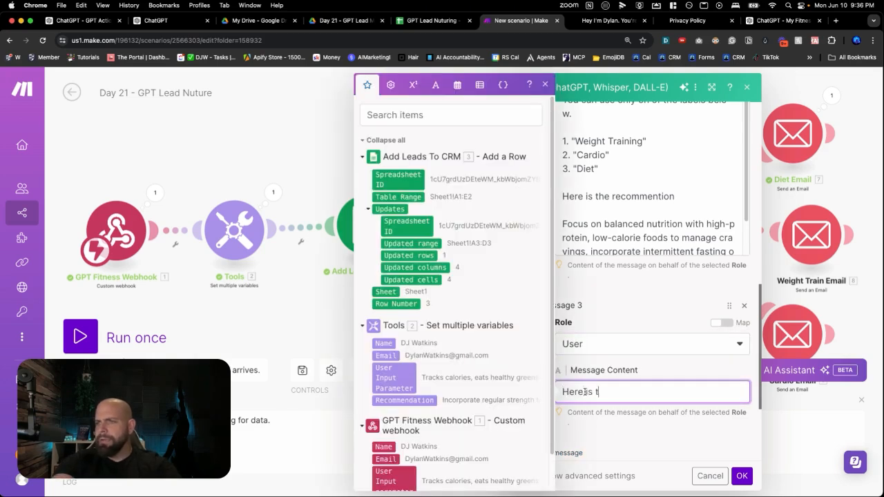
pyautogui.write('he recommendation')
pyautogui.press('Return')
pyautogui.press('Return')
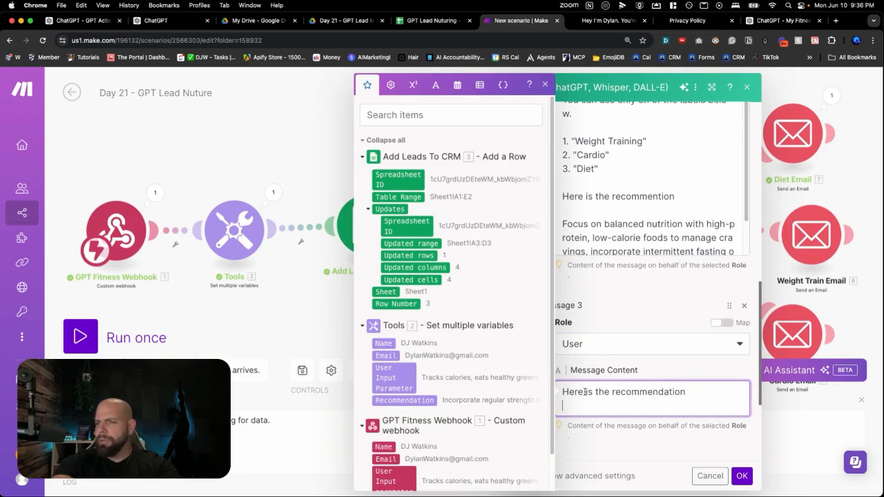
pyautogui.press('super+v')
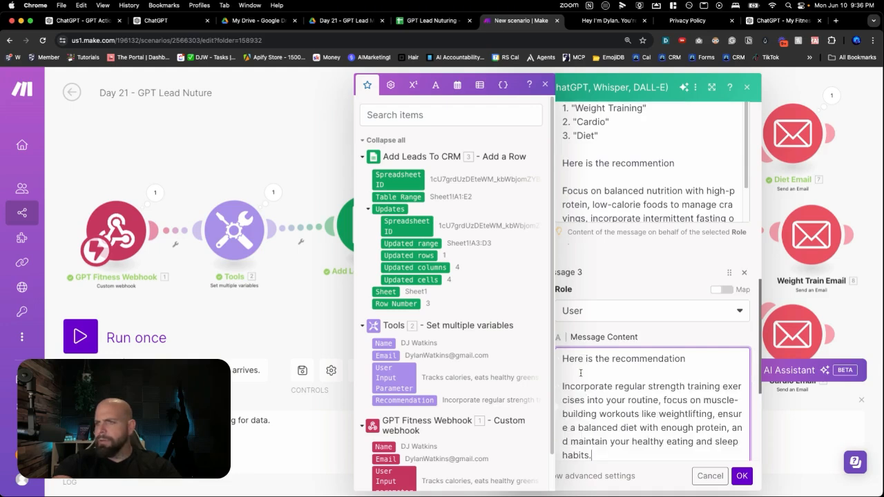
pyautogui.scroll(-3, 590, 389)
pyautogui.click(594, 326)
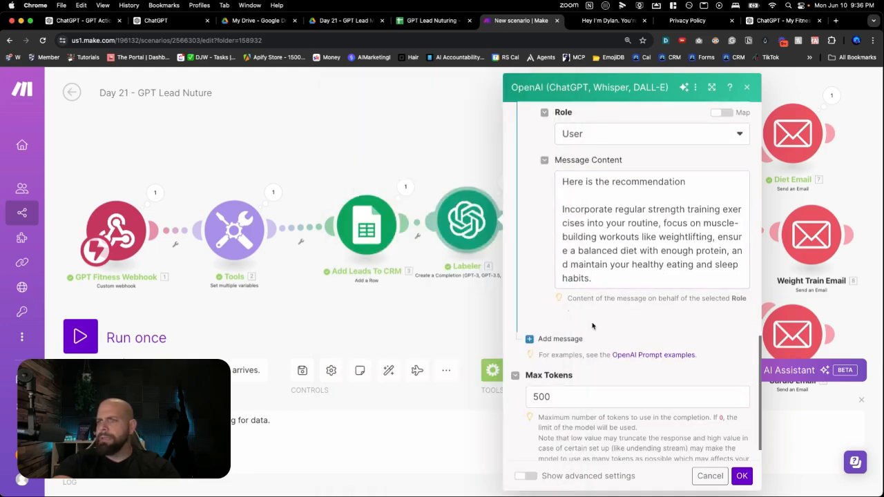
# Add a fourth message with the Assistant role and the content "Weight Training"
pyautogui.click(564, 340)
pyautogui.click(577, 378)
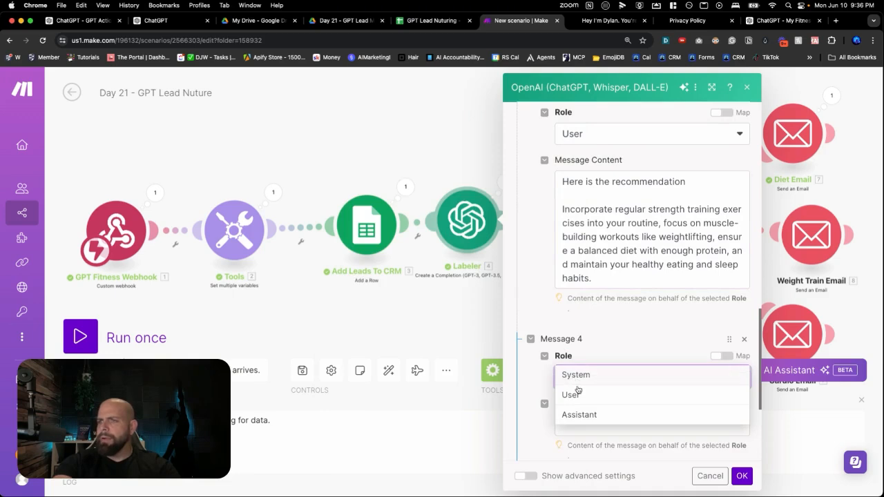
pyautogui.click(584, 414)
pyautogui.click(585, 424)
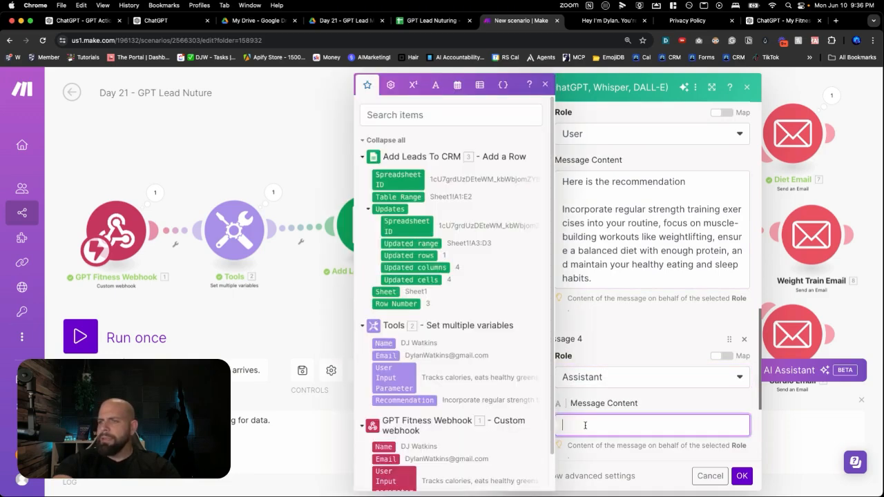
pyautogui.write('Weight Training')
pyautogui.click(627, 442)
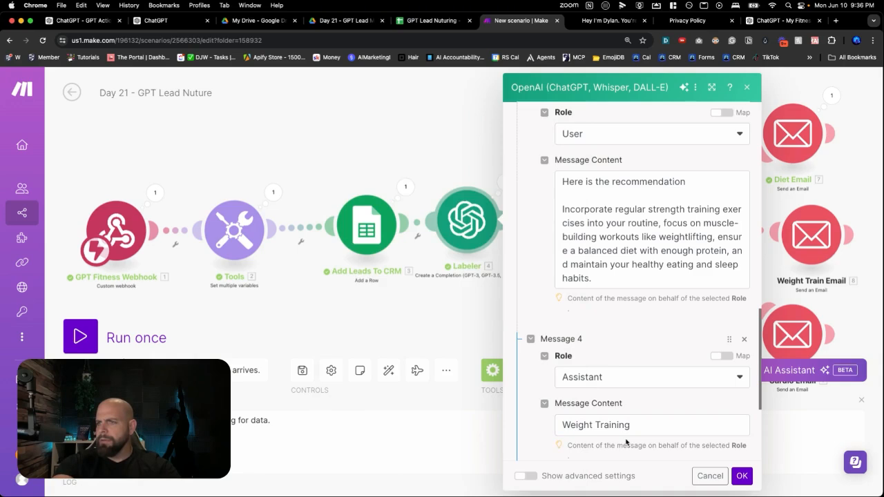
# Replace Message 4's content with the exact "Weight Training" label copied from the numbered list in Message 2
pyautogui.scroll(5, 628, 359)
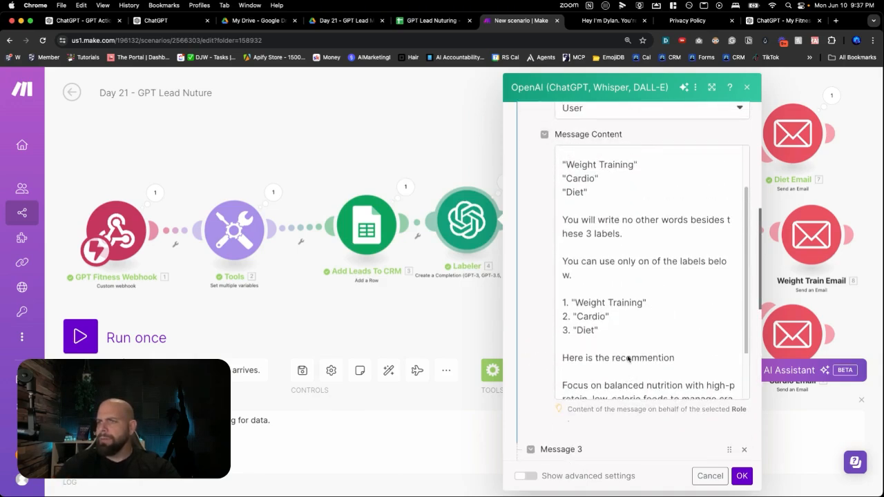
pyautogui.moveTo(576, 308); pyautogui.dragTo(643, 304)
pyautogui.scroll(-10, 638, 386)
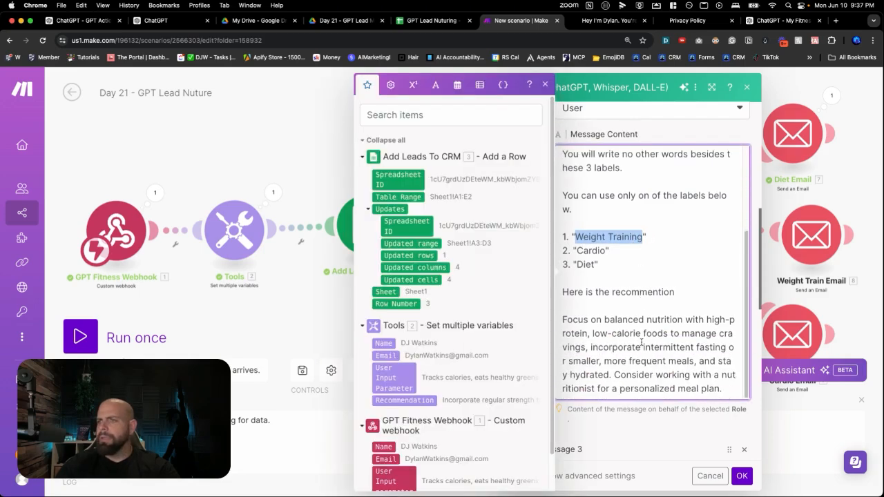
pyautogui.scroll(-3, 636, 437)
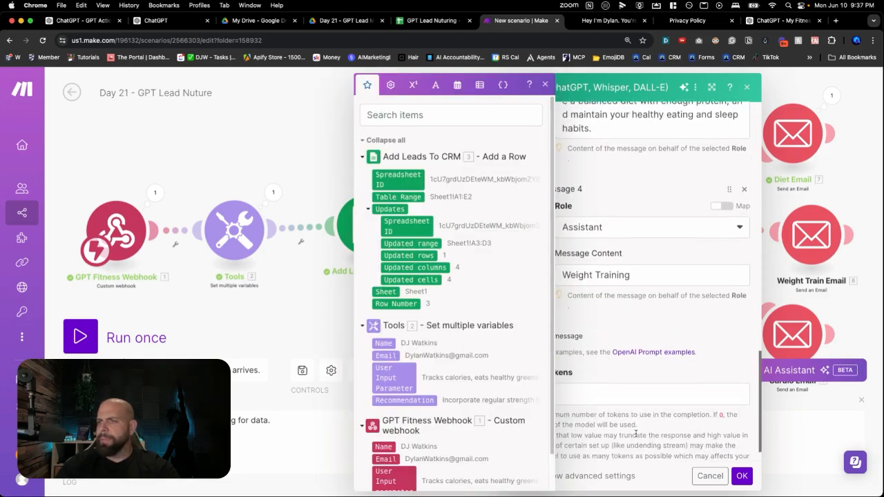
pyautogui.moveTo(641, 273); pyautogui.dragTo(564, 270)
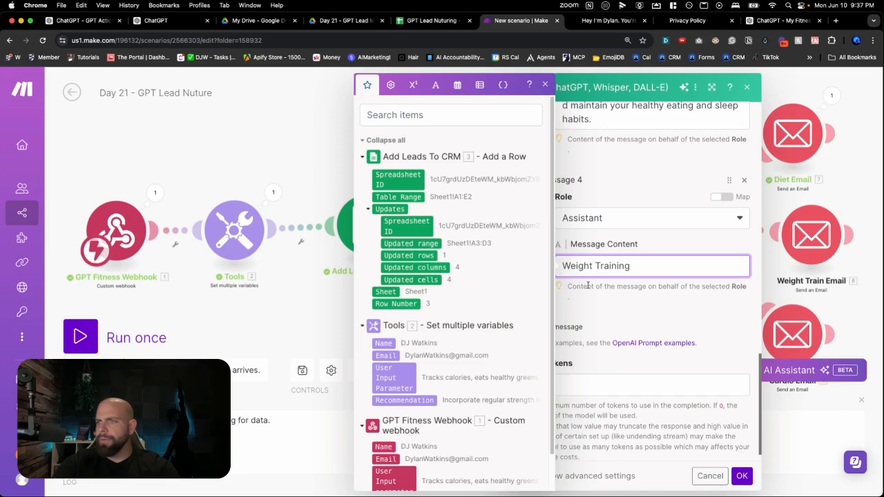
pyautogui.click(594, 291)
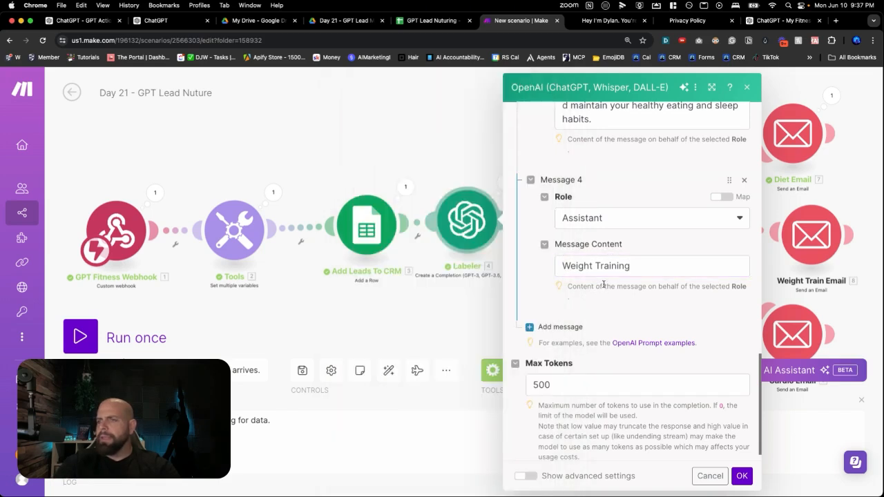
# Cut the labeling instructions and the numbered label list out of Message 2, keeping the text from "Here is the recommention" onward
pyautogui.scroll(5, 603, 289)
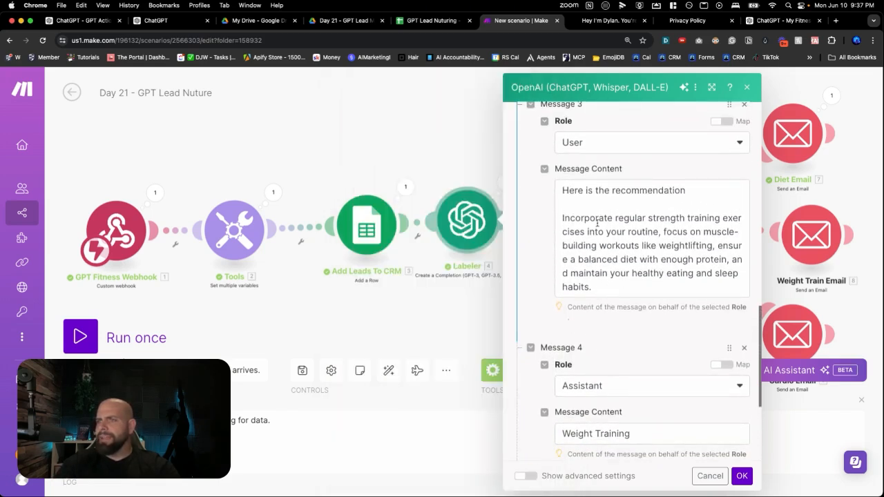
pyautogui.scroll(5, 602, 253)
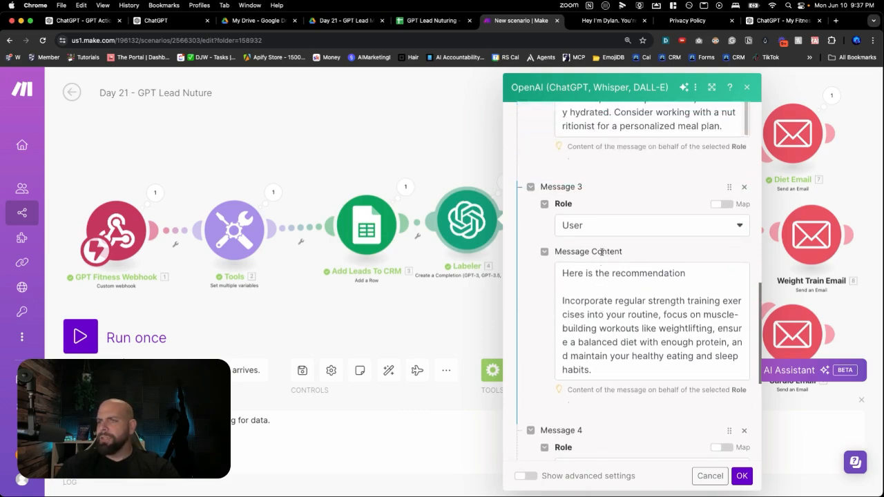
pyautogui.scroll(5, 602, 252)
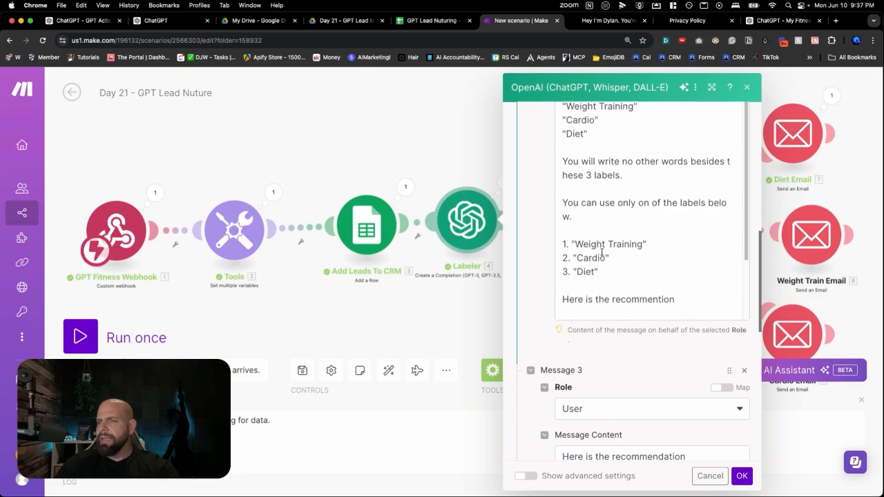
pyautogui.scroll(5, 602, 253)
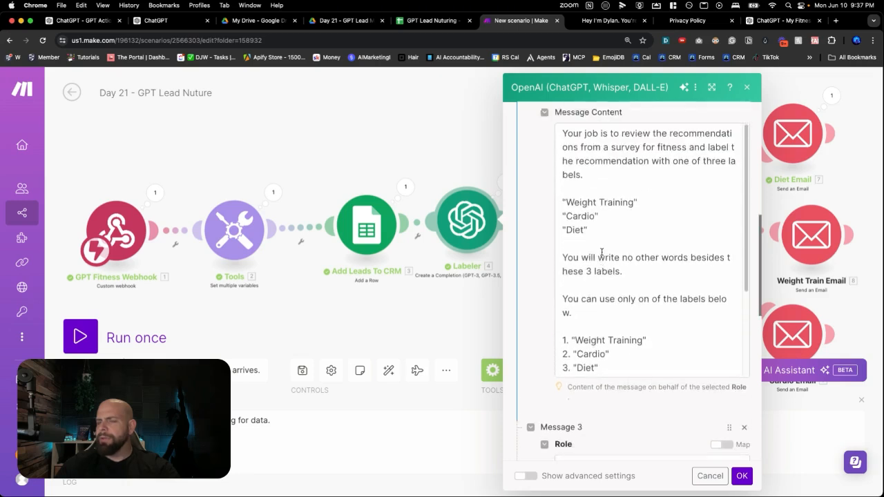
pyautogui.scroll(-2, 601, 252)
pyautogui.scroll(-5, 602, 252)
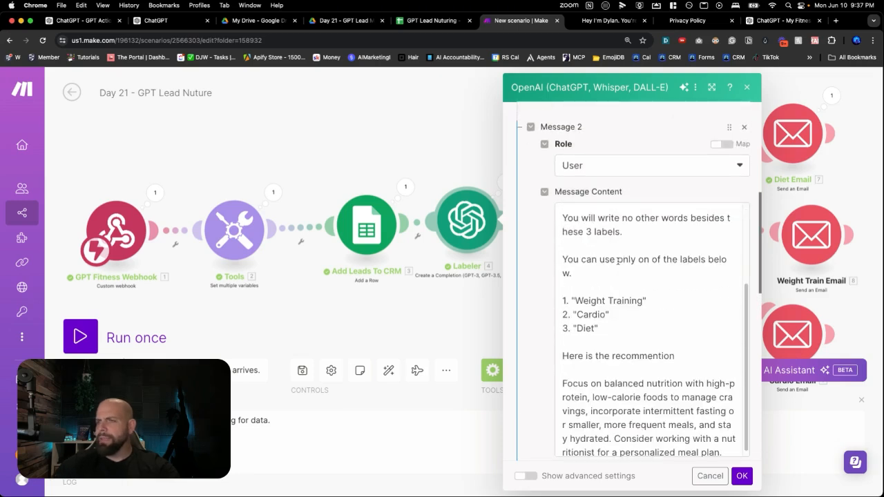
pyautogui.scroll(2, 646, 303)
pyautogui.moveTo(631, 311); pyautogui.dragTo(562, 160)
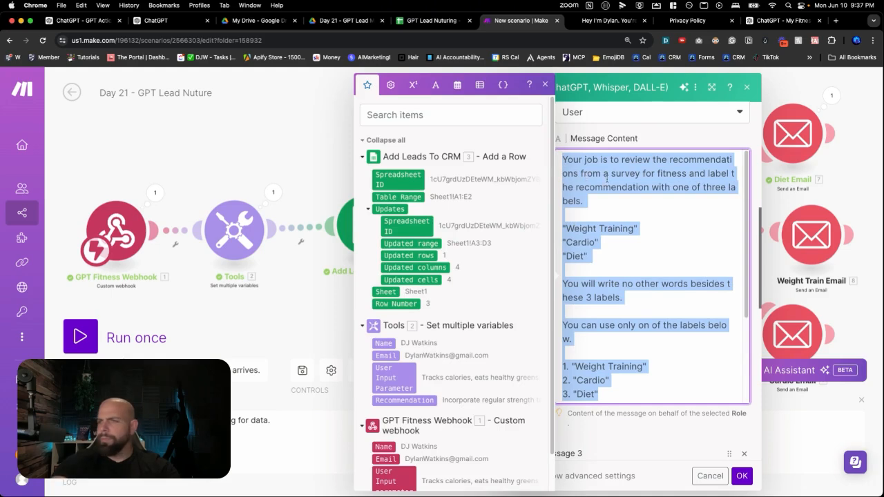
pyautogui.write('Here is the recommention  Focus on balanced nutrition with high-protein, low-calorie foods to manage cravings, incorporate intermittent fasting or smaller, more frequent meals, and stay hydrated. Consider working with a nutritionist for a personalized meal plan.')
pyautogui.scroll(5, 629, 237)
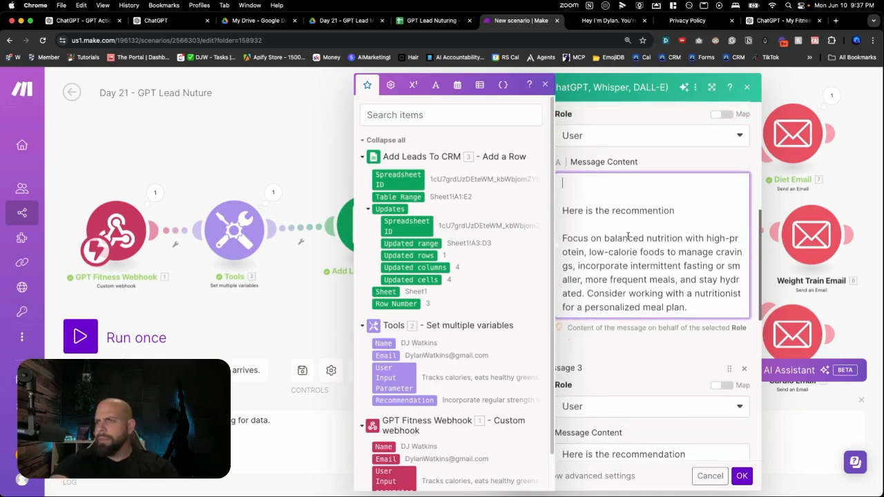
# Add a fifth message to the Labeler module and set its role to Assistant
pyautogui.scroll(-5, 654, 254)
pyautogui.scroll(-3, 652, 254)
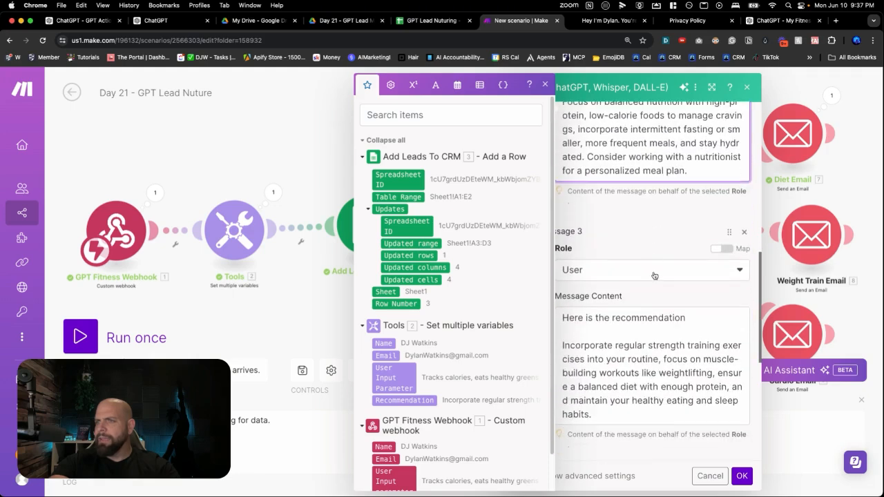
pyautogui.click(677, 305)
pyautogui.scroll(-10, 663, 290)
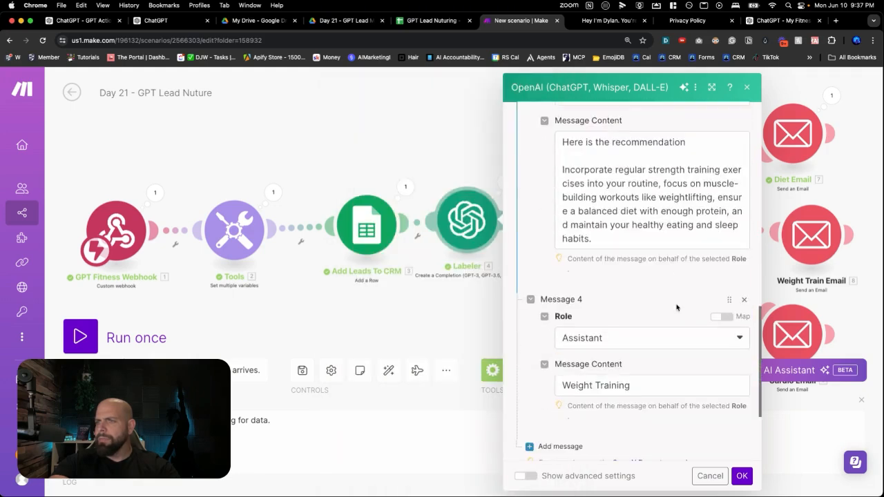
pyautogui.click(558, 321)
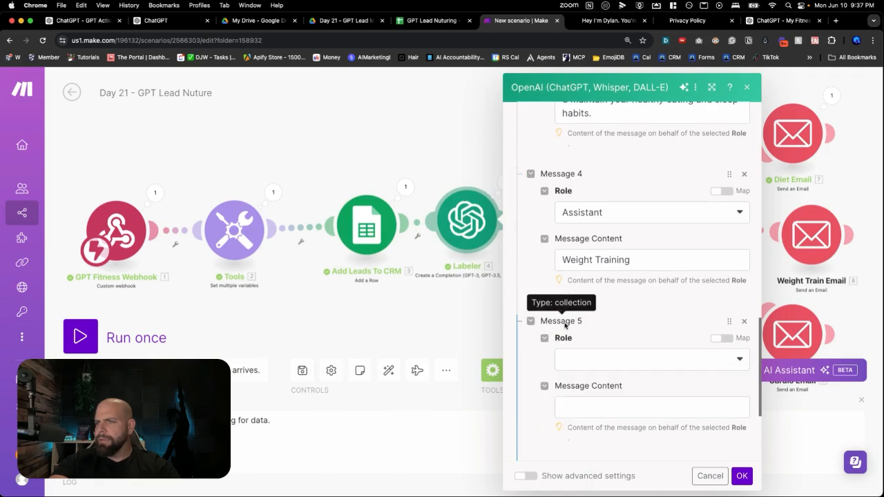
pyautogui.click(577, 362)
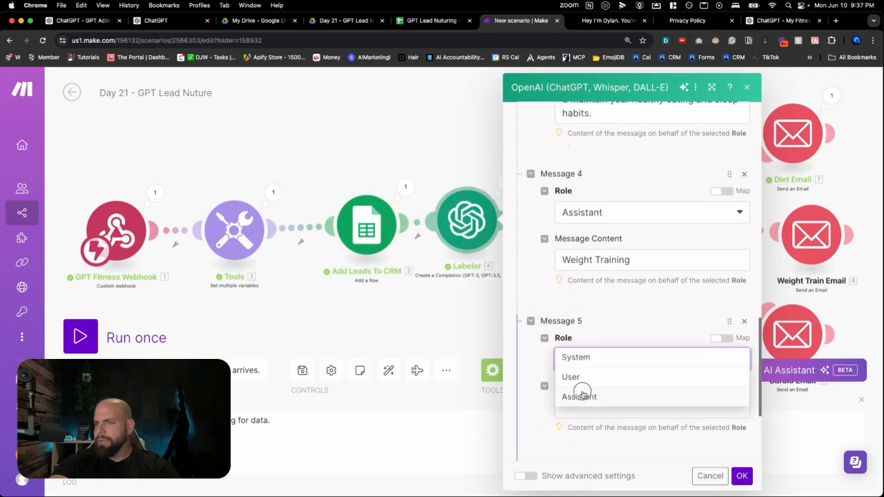
pyautogui.click(583, 397)
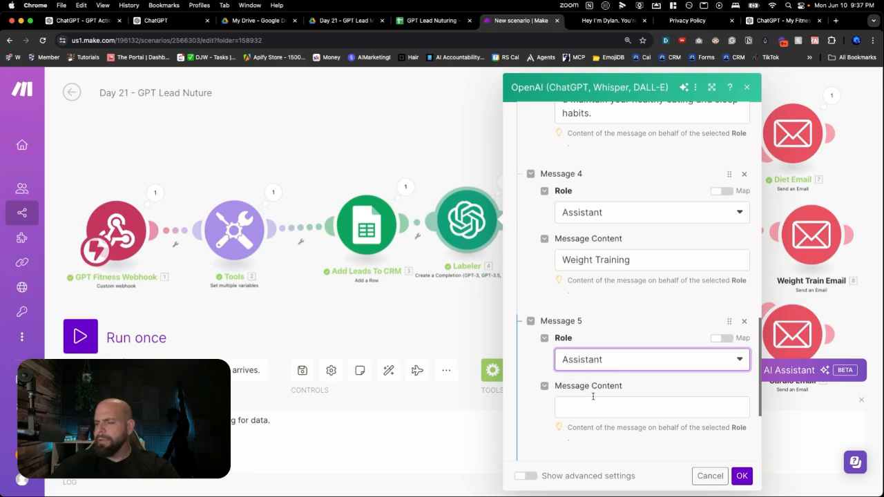
# Paste the cut labeling instructions and label list into Message 1, one blank line below "You are a helpful writing assitant"
pyautogui.scroll(15, 593, 396)
pyautogui.scroll(5, 614, 255)
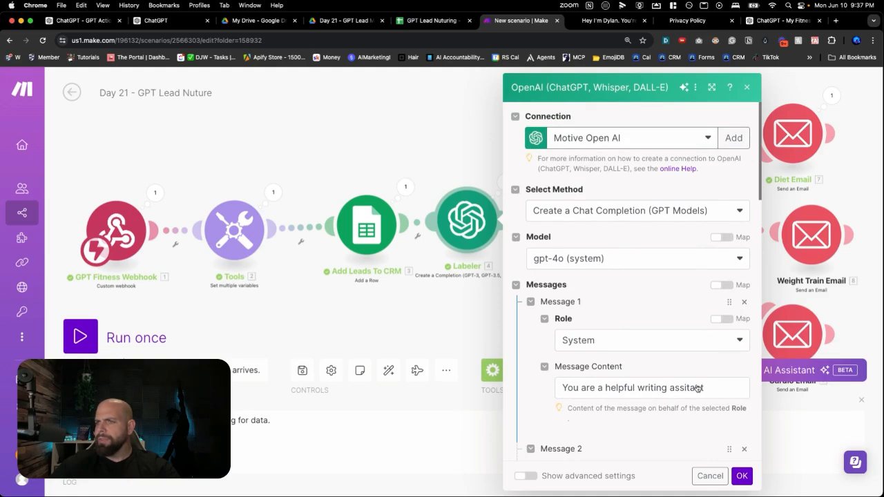
pyautogui.click(705, 388)
pyautogui.press('Return')
pyautogui.press('Return')
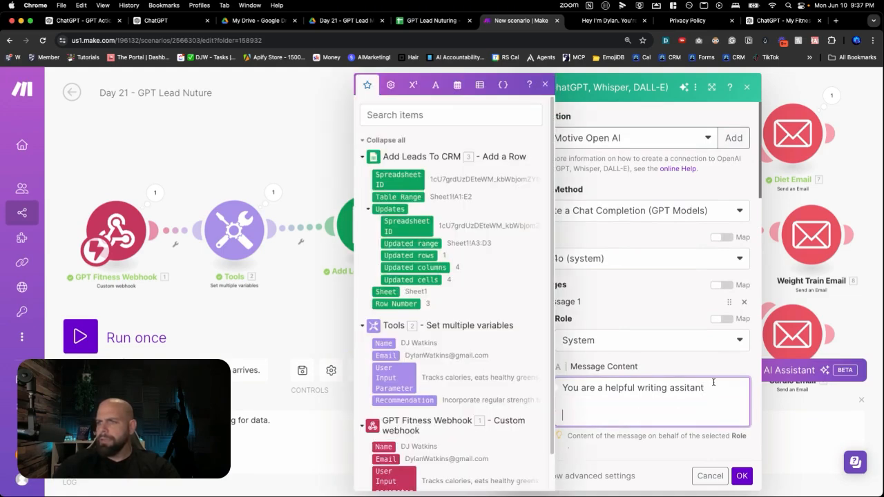
pyautogui.press('super+a')
pyautogui.write('Your job is to review the recommendations from a survey for fitness and label the recommendation with one of three labels.  "Weight Training" "Cardio" "Diet"  You will write no other words besides these 3 labels.  You can use only on of the labels below.  1. "Weight Training" 2. "Cardio" 3. "Diet"')
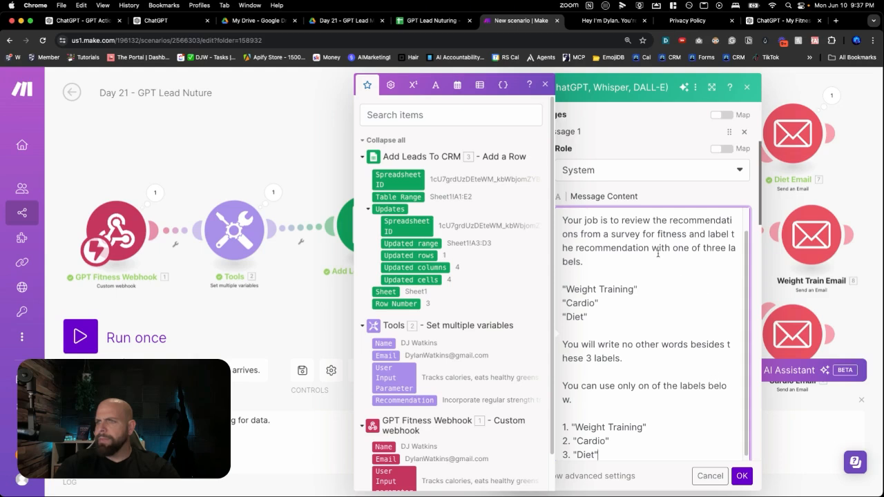
pyautogui.scroll(2, 657, 254)
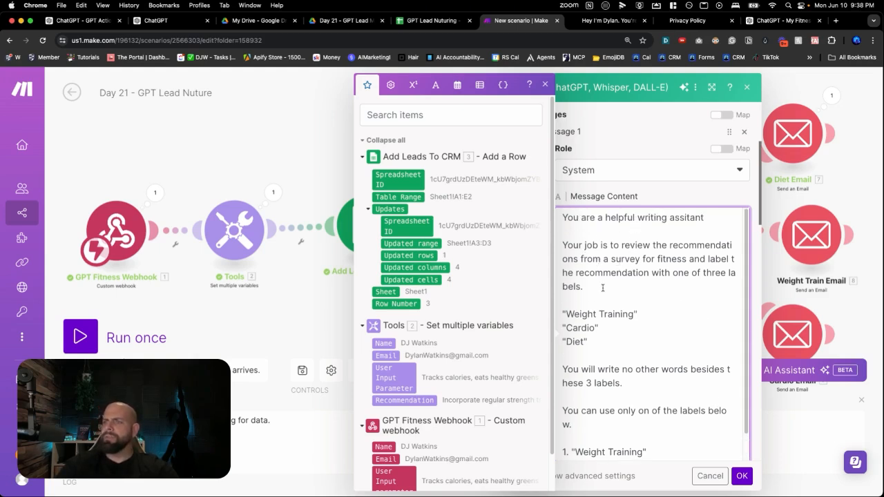
pyautogui.scroll(-4, 602, 290)
pyautogui.scroll(-3, 605, 334)
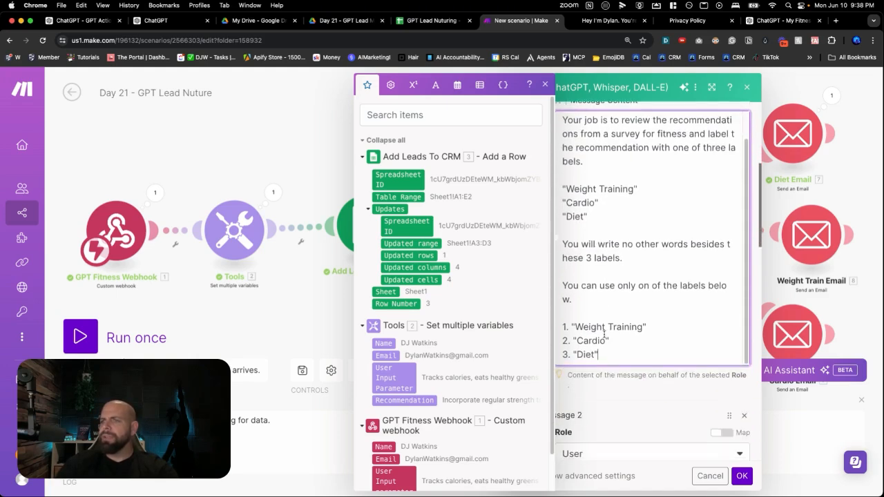
# Remove the blank lines above "Here is the recommention" in Message 2
pyautogui.click(615, 400)
pyautogui.scroll(-5, 608, 338)
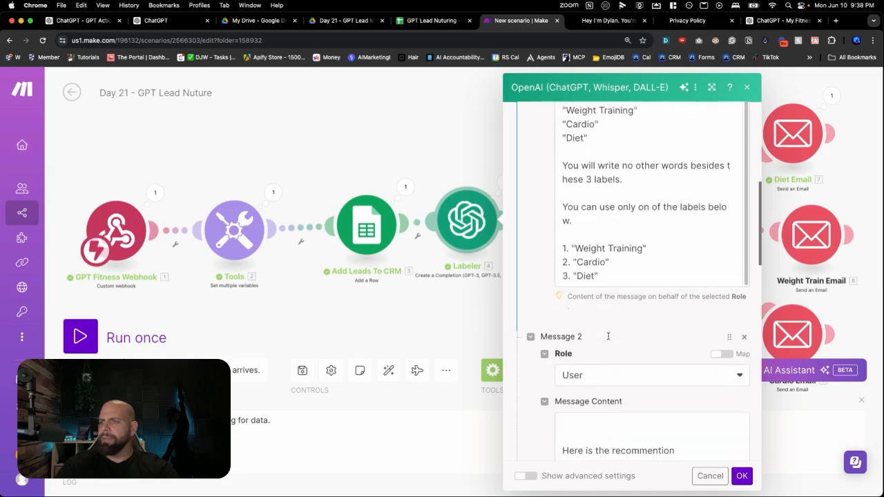
pyautogui.scroll(-1, 608, 336)
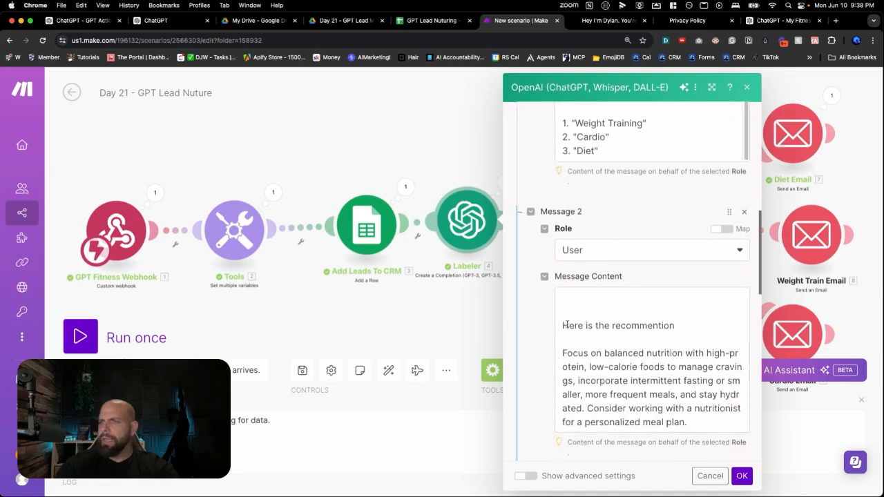
pyautogui.click(565, 325)
pyautogui.press('BackSpace')
pyautogui.press('BackSpace')
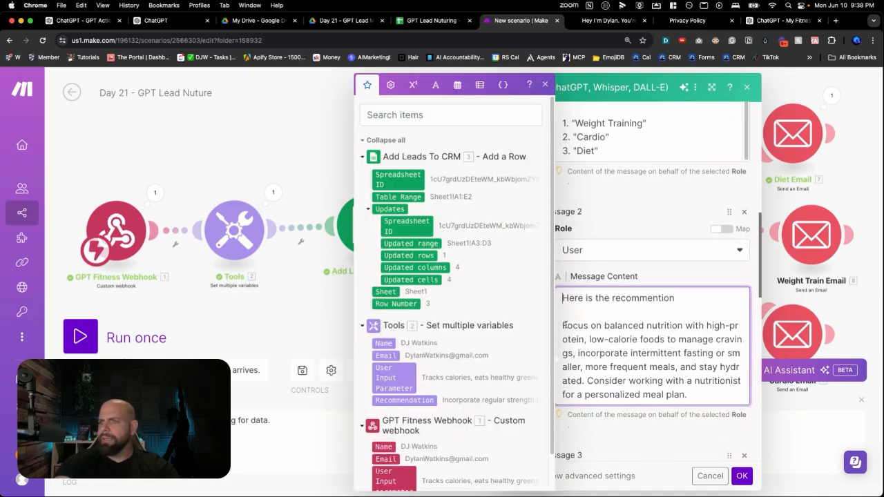
# Set Message 5's content to "Diet" and move that message directly below Message 2
pyautogui.scroll(-4, 594, 340)
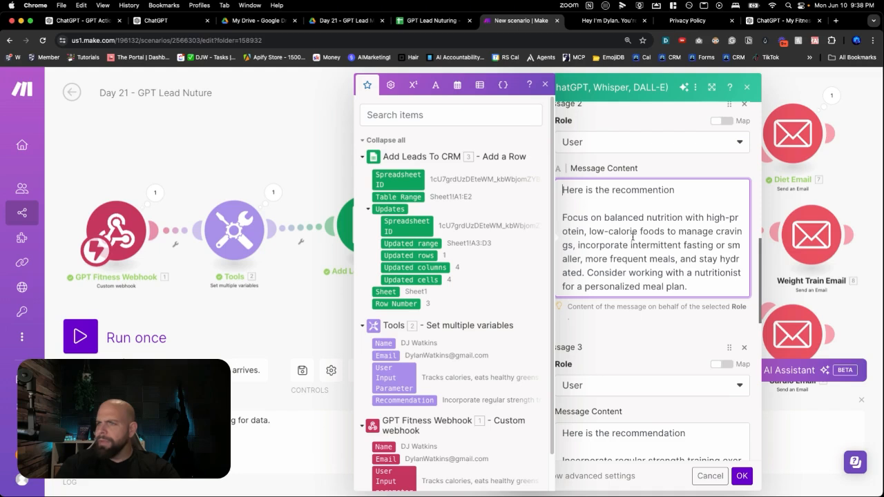
pyautogui.scroll(-1, 643, 261)
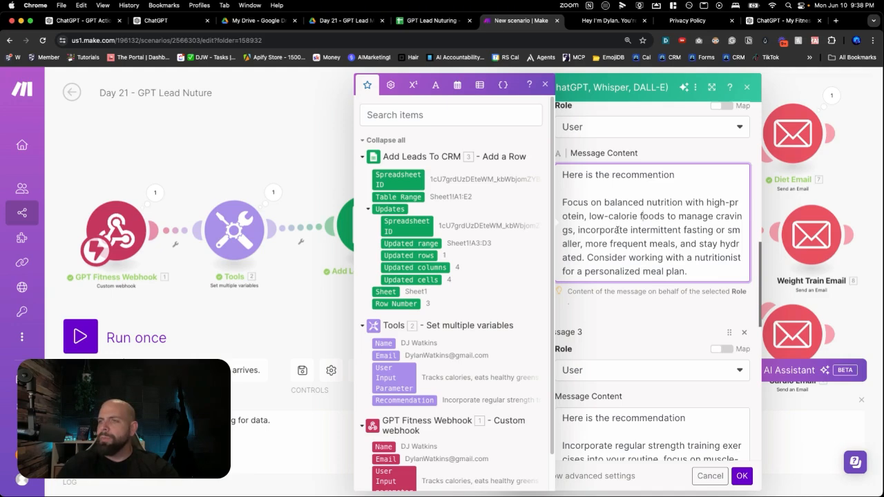
pyautogui.click(610, 302)
pyautogui.moveTo(562, 201); pyautogui.dragTo(662, 271)
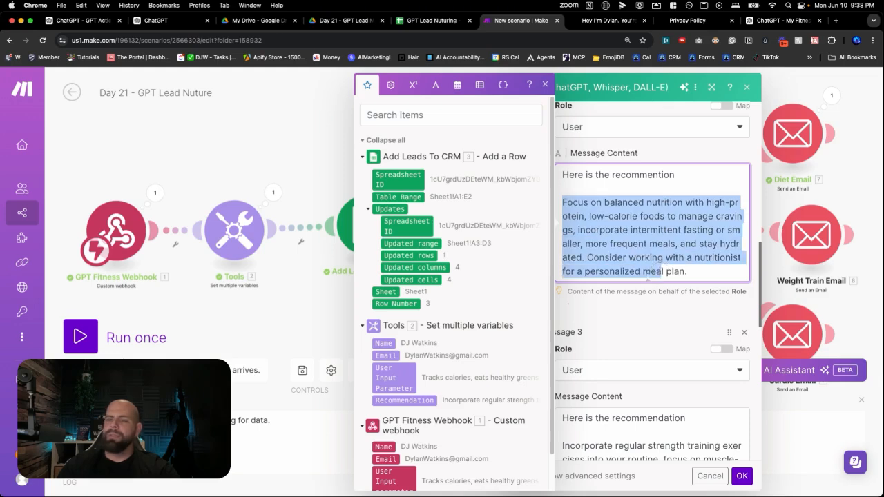
pyautogui.click(646, 305)
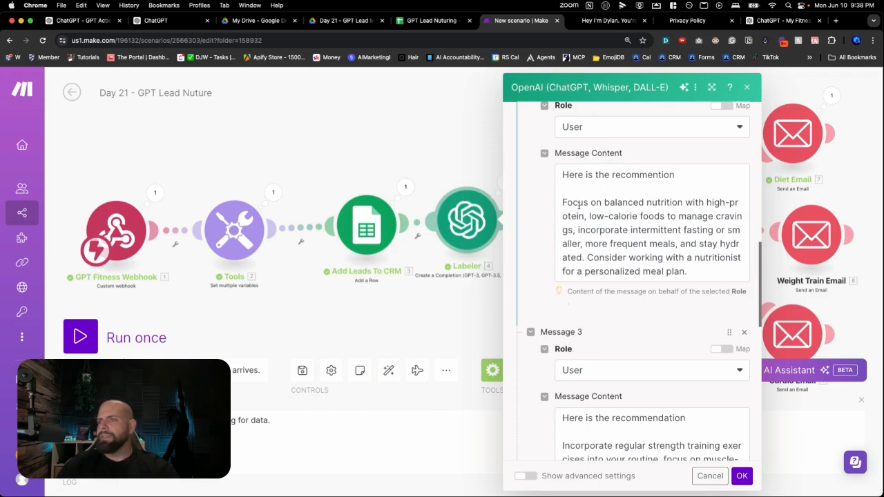
pyautogui.scroll(-10, 628, 321)
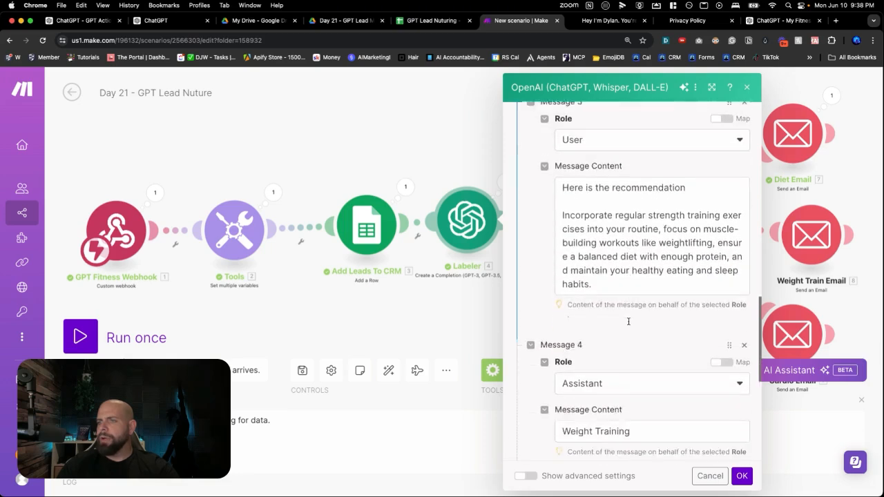
pyautogui.scroll(-5, 628, 325)
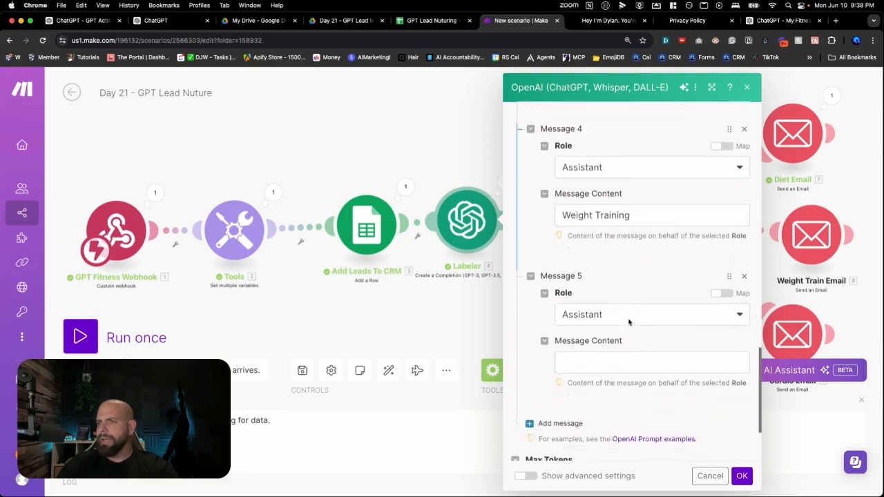
pyautogui.click(619, 352)
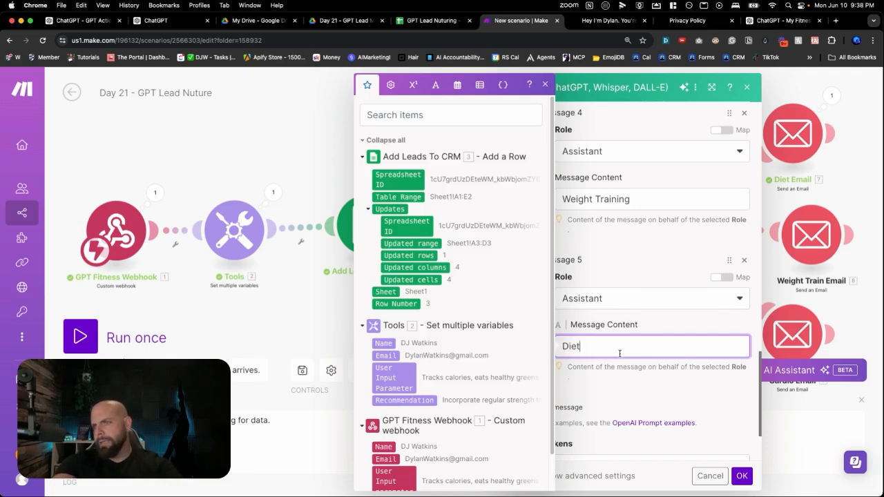
pyautogui.click(628, 383)
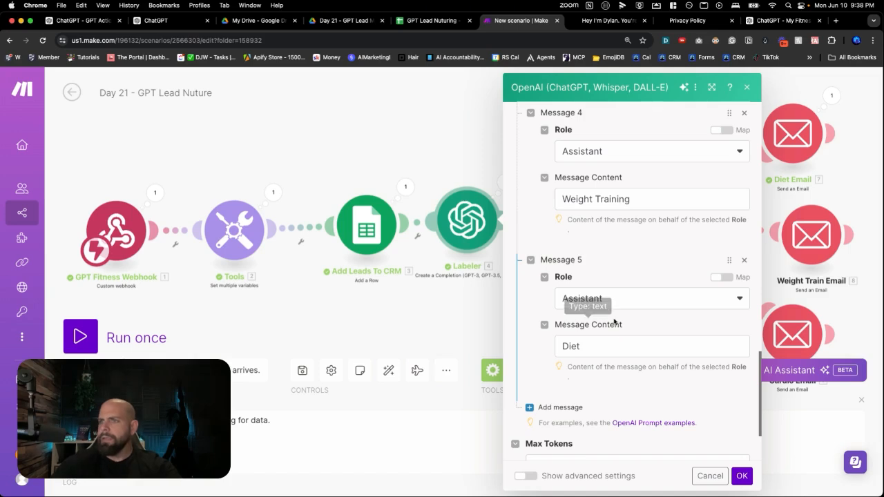
pyautogui.moveTo(729, 260)
pyautogui.mouseDown()
pyautogui.moveTo(725, 232)
pyautogui.moveTo(726, 257)
pyautogui.mouseUp()
# Review the message sequence from the system instructions through the nutrition recommendation and its paired assistant answer
pyautogui.scroll(-5, 631, 282)
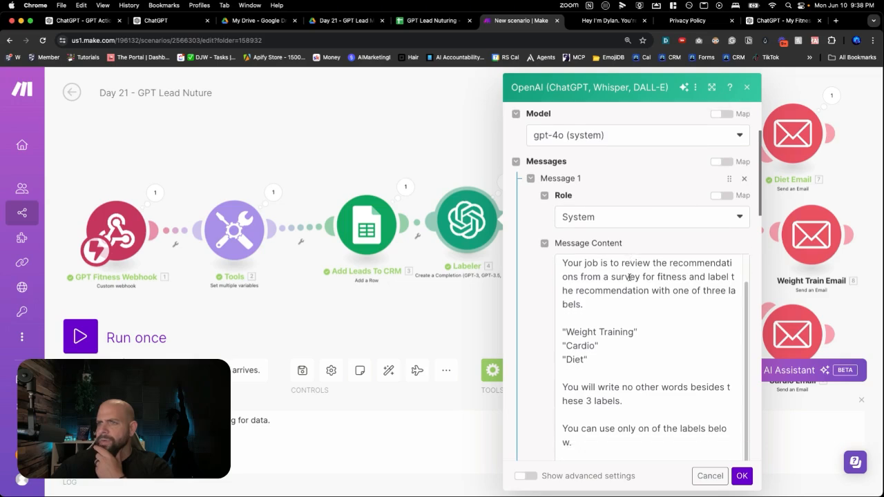
pyautogui.scroll(-5, 622, 270)
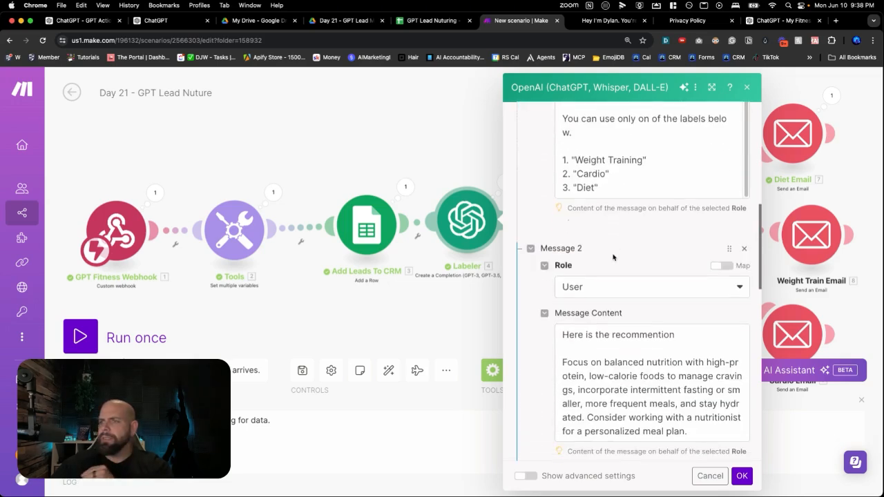
pyautogui.scroll(-3, 612, 255)
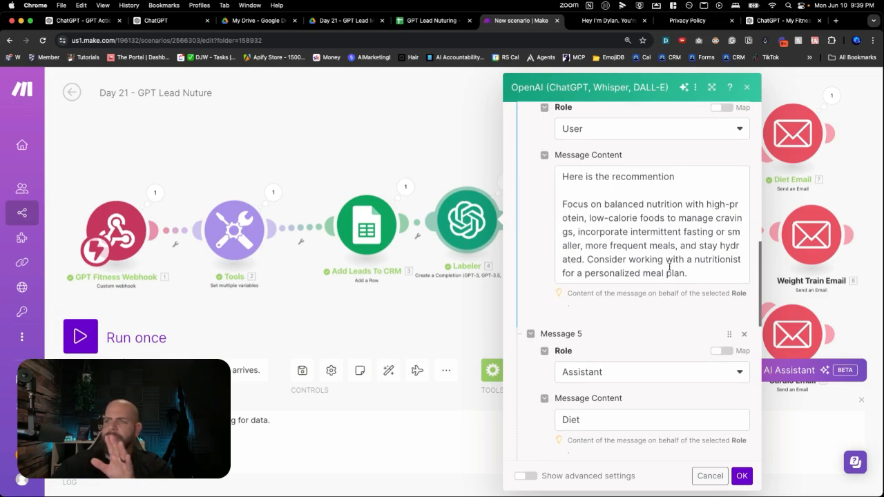
pyautogui.scroll(-4, 603, 261)
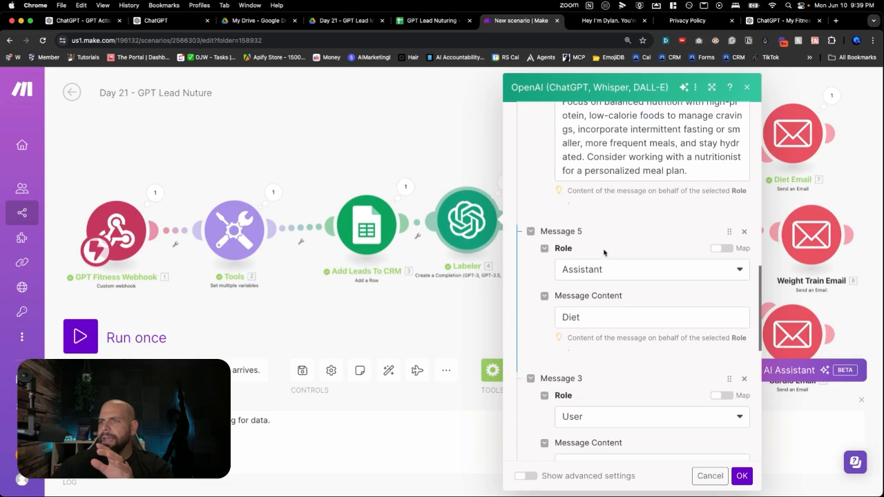
pyautogui.scroll(2, 607, 240)
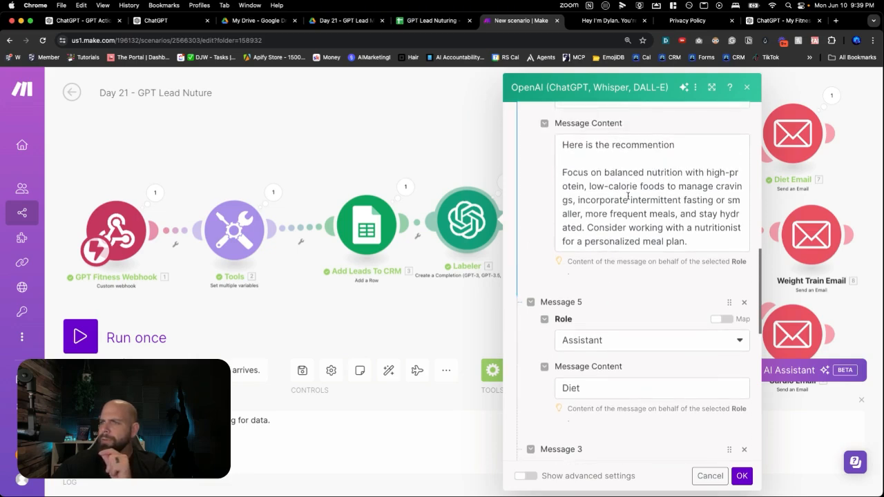
pyautogui.moveTo(631, 180); pyautogui.dragTo(653, 228)
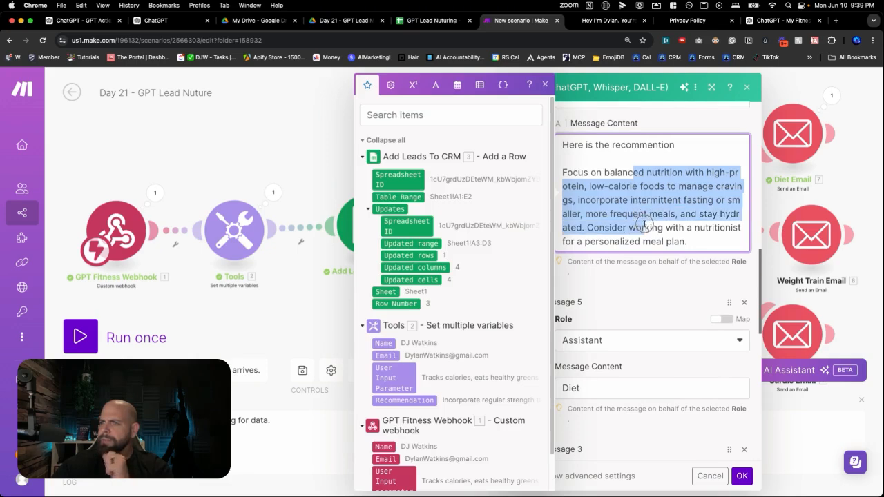
pyautogui.click(663, 240)
pyautogui.scroll(-1, 653, 244)
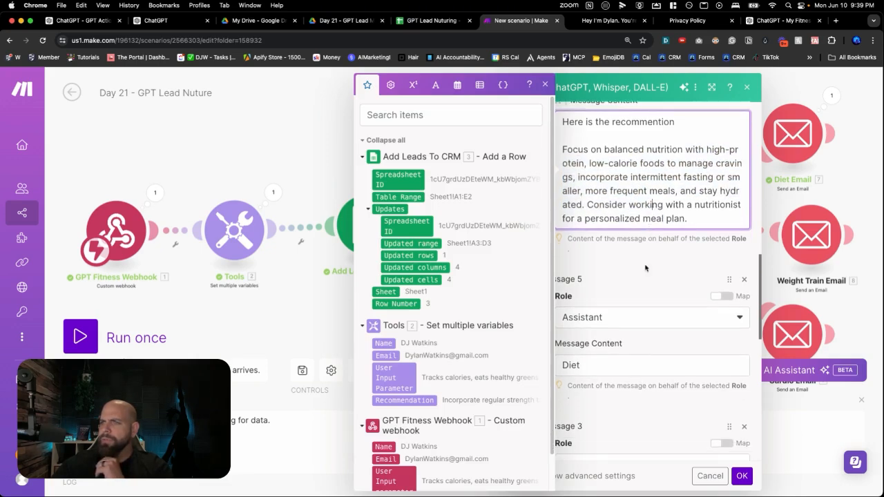
# Add another message after the "Weight Training" assistant message and set its role to User
pyautogui.click(624, 352)
pyautogui.scroll(-4, 624, 348)
pyautogui.scroll(-3, 624, 348)
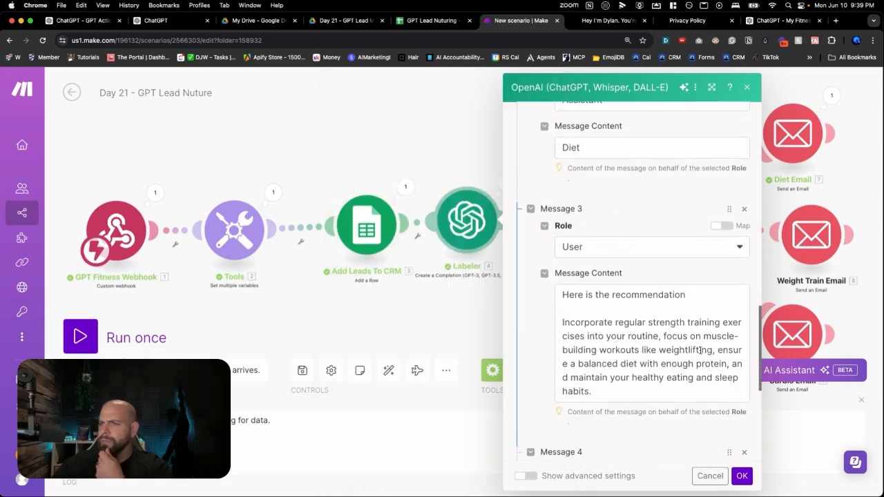
pyautogui.scroll(-5, 621, 351)
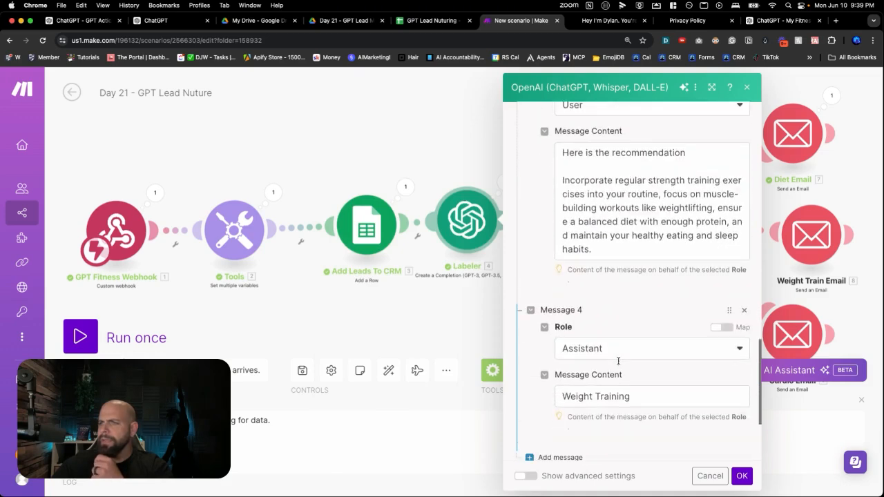
pyautogui.scroll(-1, 619, 363)
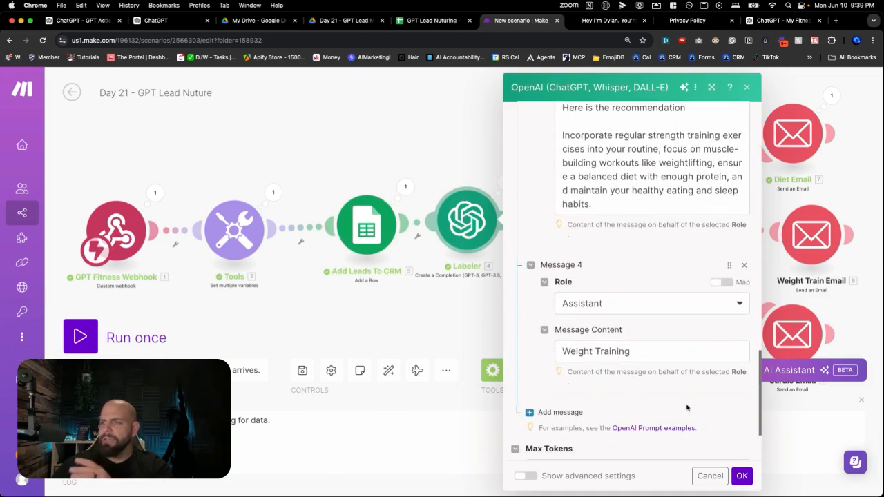
pyautogui.scroll(-3, 697, 410)
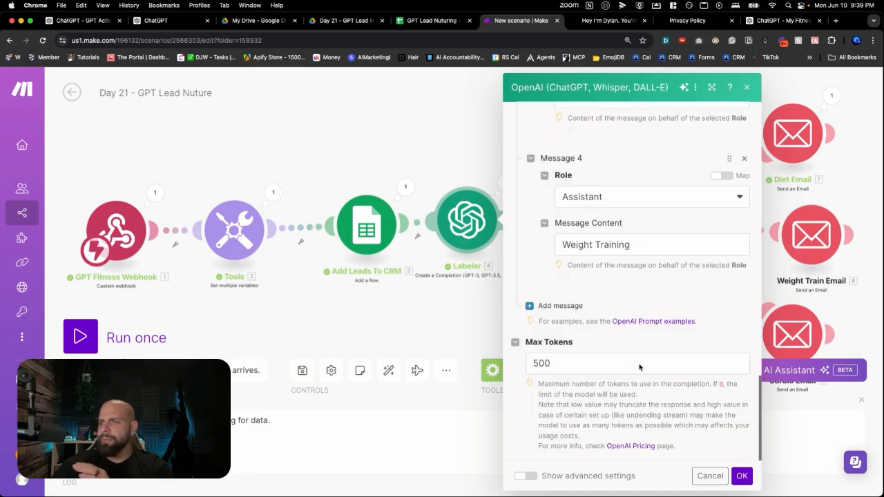
pyautogui.click(560, 306)
pyautogui.scroll(-1, 584, 307)
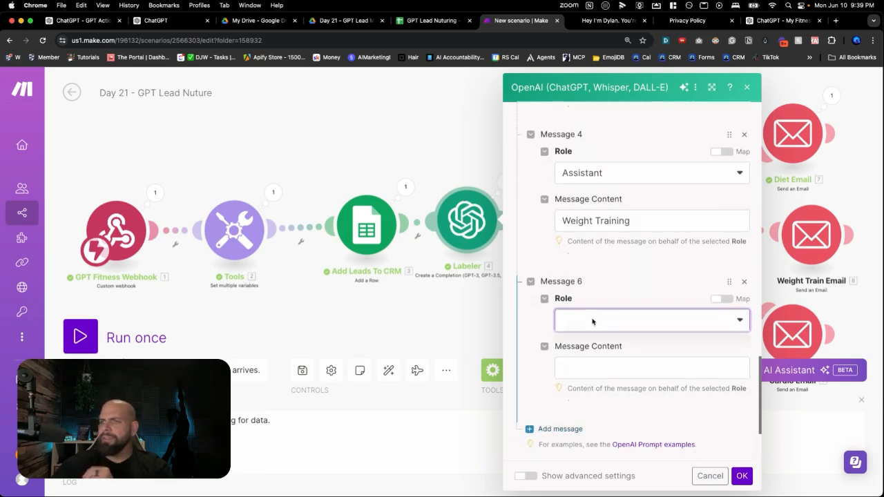
pyautogui.click(592, 322)
pyautogui.click(590, 361)
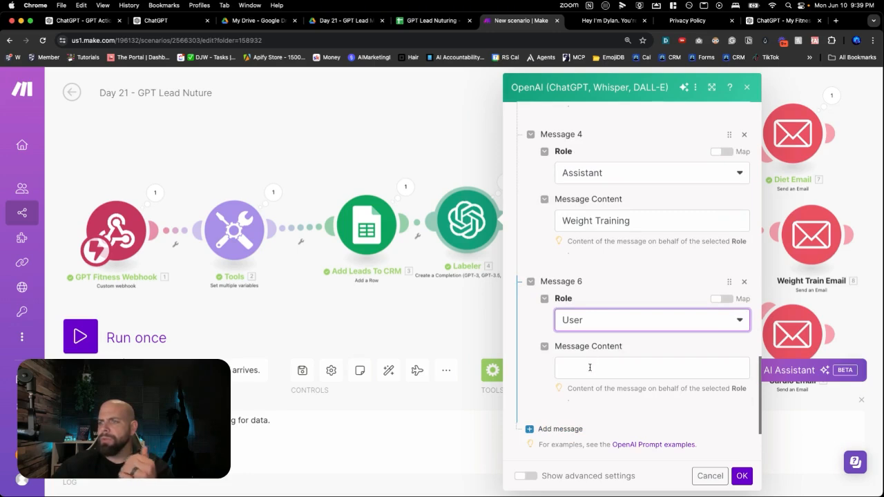
# Copy the line "Here is the recommendation" from Message 3 into Message 6's content
pyautogui.scroll(2, 590, 322)
pyautogui.scroll(3, 590, 323)
pyautogui.click(694, 268)
pyautogui.moveTo(693, 268); pyautogui.dragTo(560, 266)
pyautogui.press('super+c')
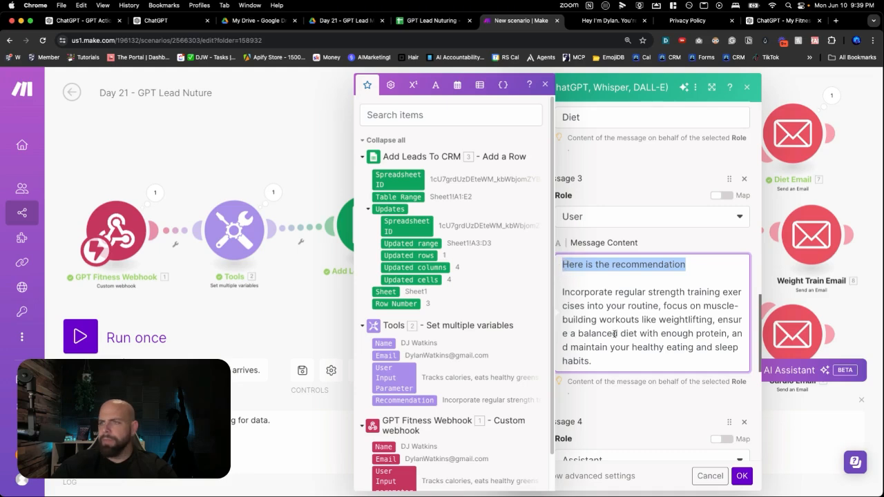
pyautogui.click(629, 414)
pyautogui.scroll(-5, 629, 403)
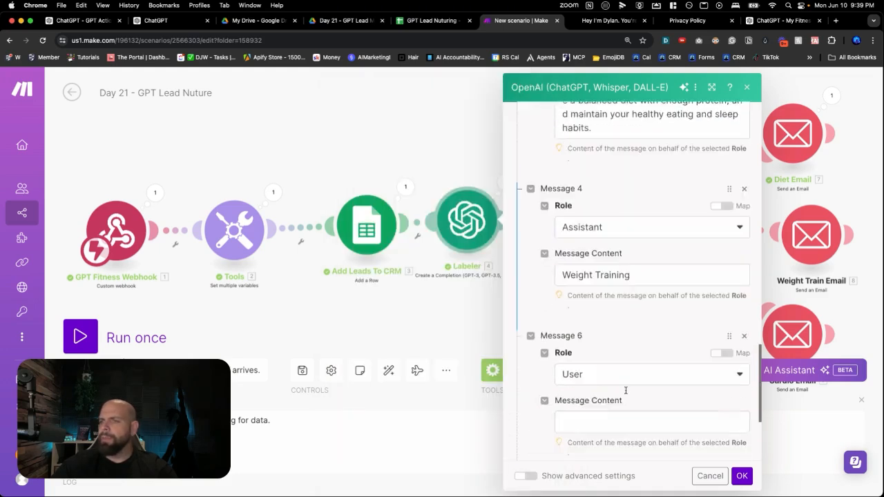
pyautogui.click(600, 327)
pyautogui.press('super+v')
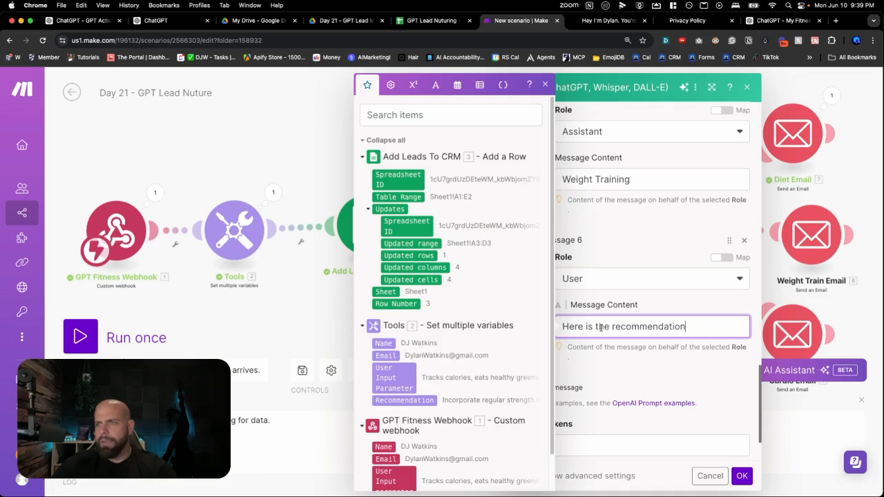
# Insert the Recommendation variable from the Tools module in Message 6, one blank line below "Here is the recommendation"
pyautogui.press('Return')
pyautogui.press('Return')
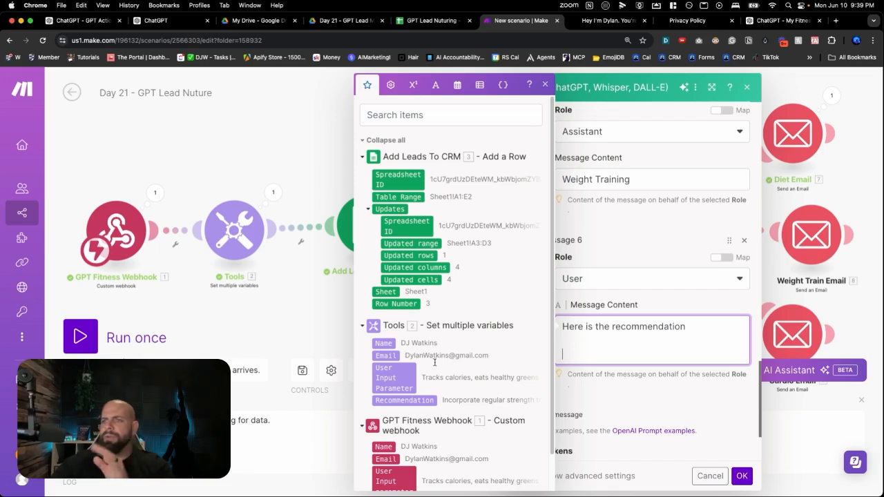
pyautogui.click(413, 401)
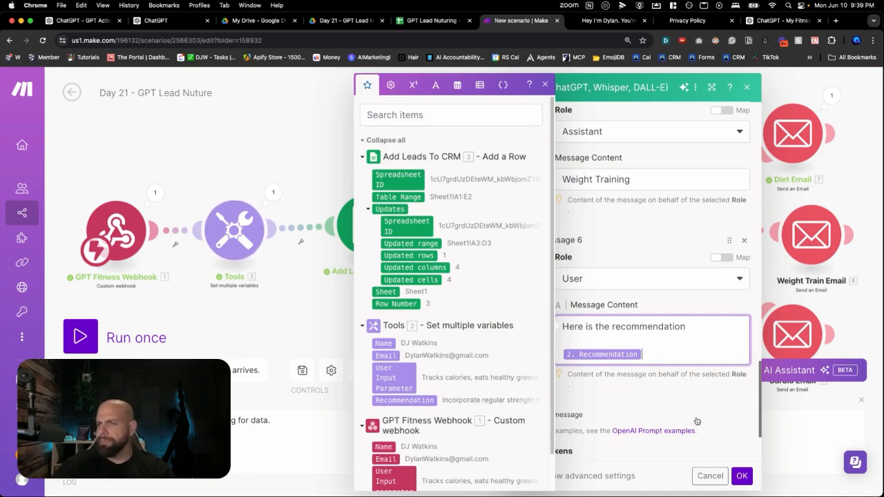
pyautogui.click(682, 301)
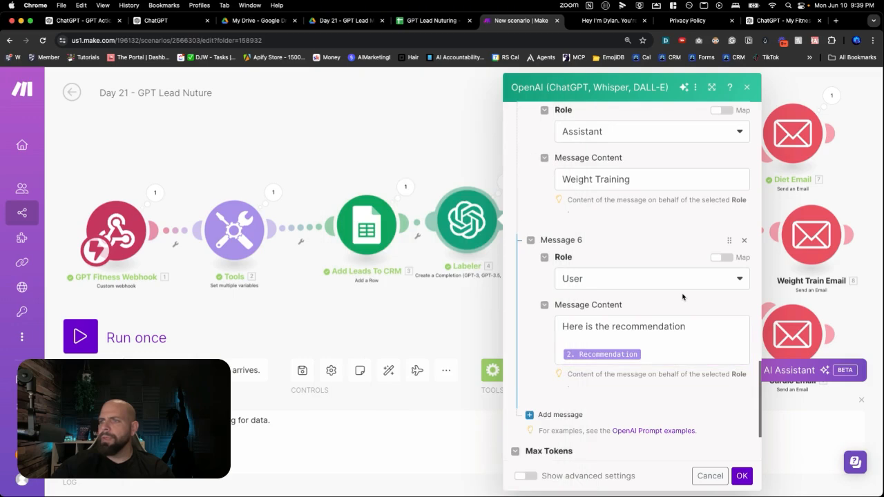
# Review the Labeler's full message sequence, from the system instructions through the Diet and Weight Training examples to the final user message
pyautogui.scroll(10, 681, 290)
pyautogui.scroll(4, 676, 277)
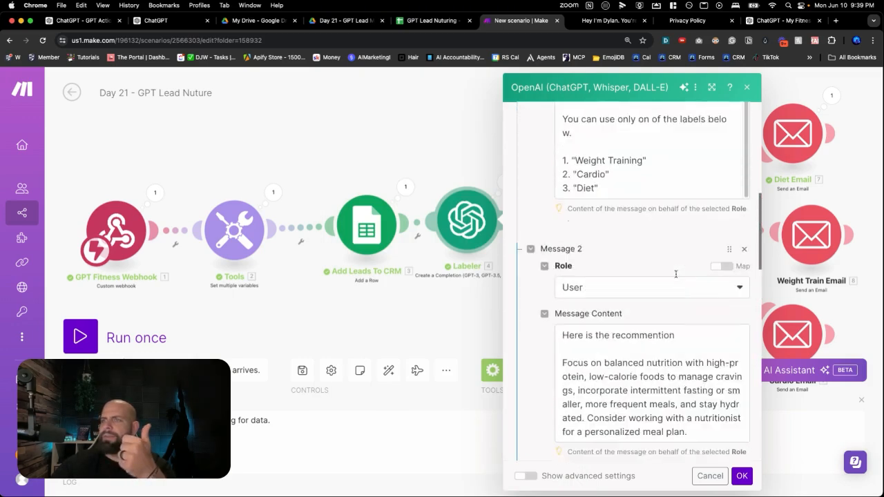
pyautogui.scroll(-4, 676, 277)
pyautogui.scroll(10, 677, 277)
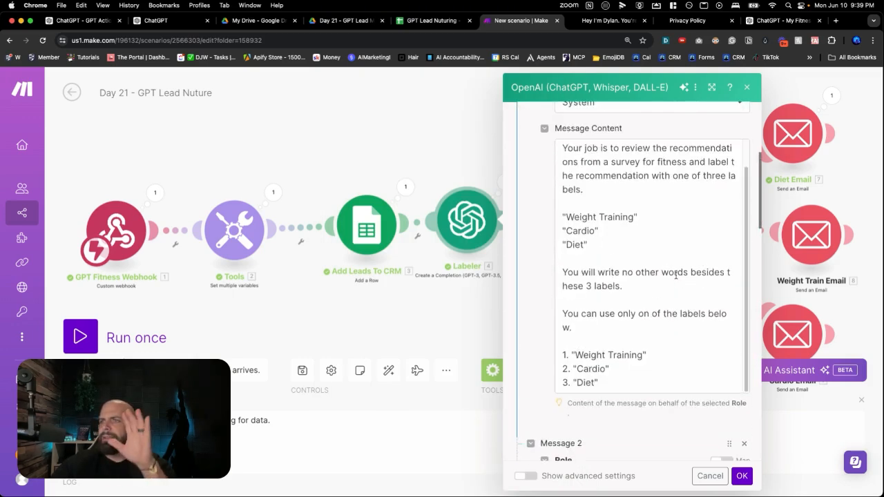
pyautogui.scroll(-5, 676, 278)
pyautogui.scroll(-5, 675, 280)
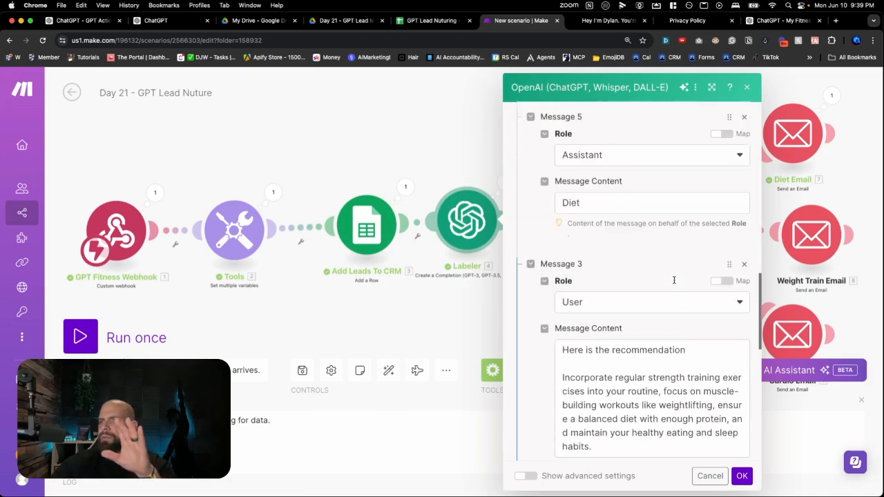
pyautogui.scroll(-6, 649, 221)
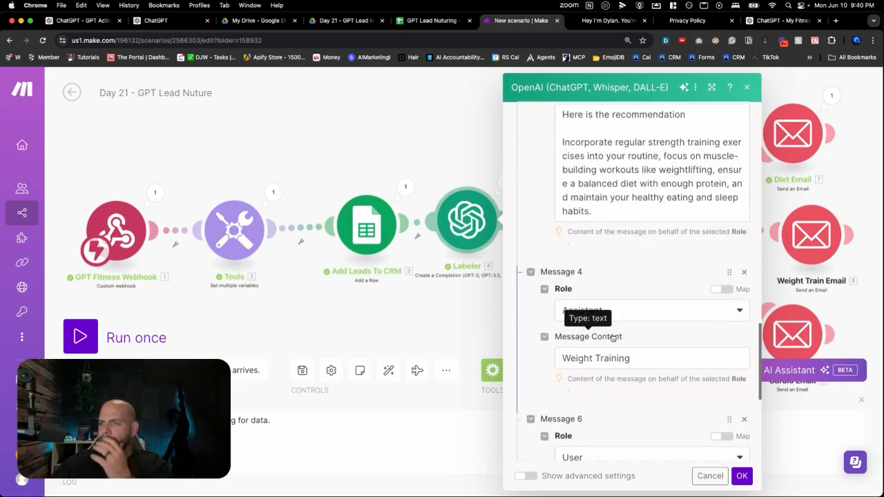
pyautogui.scroll(-4, 614, 328)
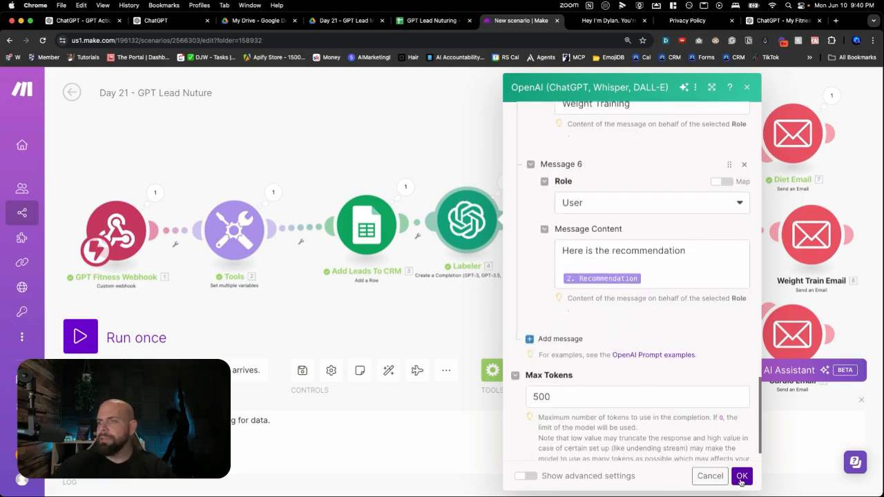
# Save the Labeler settings and the scenario, and start a single test run that waits for webhook data
pyautogui.click(740, 478)
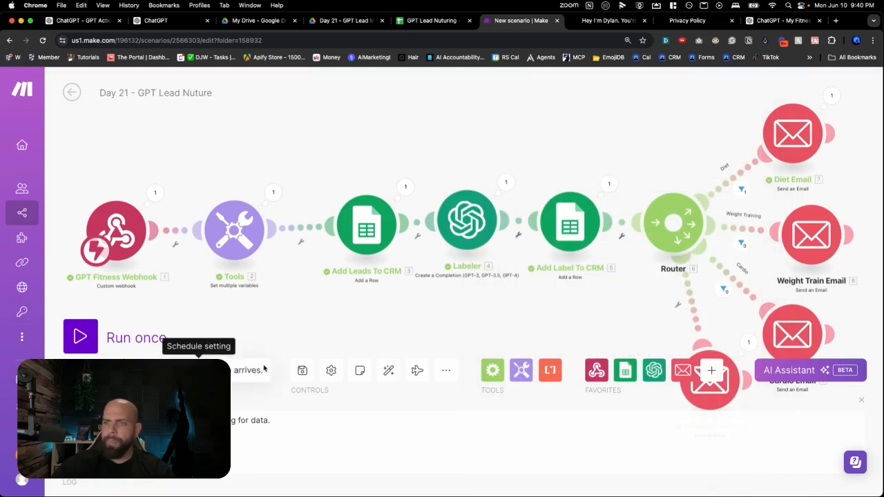
pyautogui.click(302, 371)
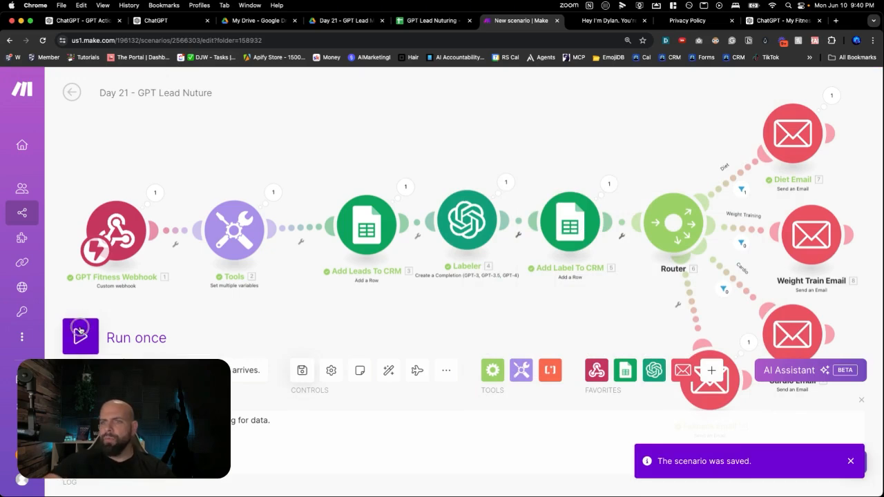
pyautogui.click(80, 337)
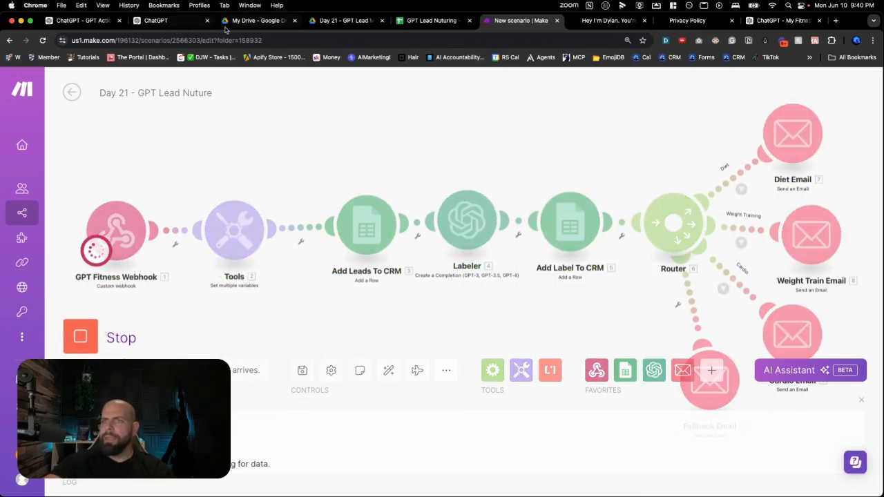
# Switch to ChatGPT and start a new My Fitness Friend chat with "Help me get the summer body of my dreams."
pyautogui.click(760, 24)
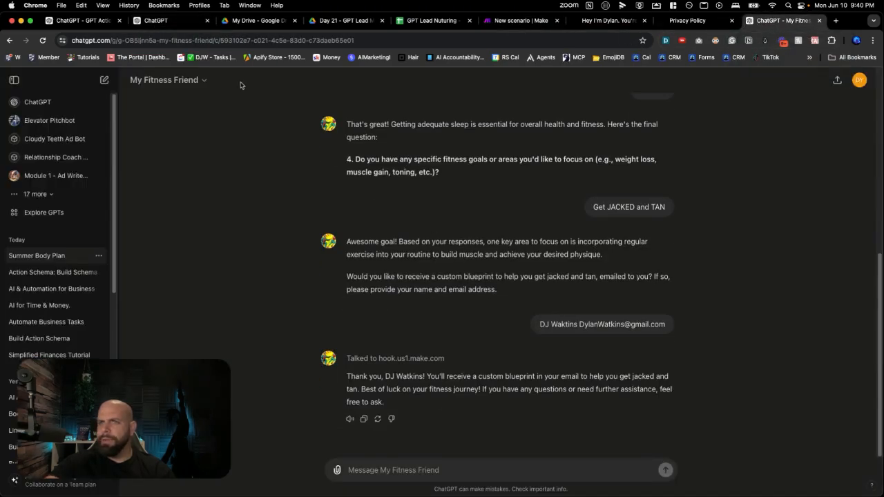
pyautogui.click(206, 81)
pyautogui.click(183, 105)
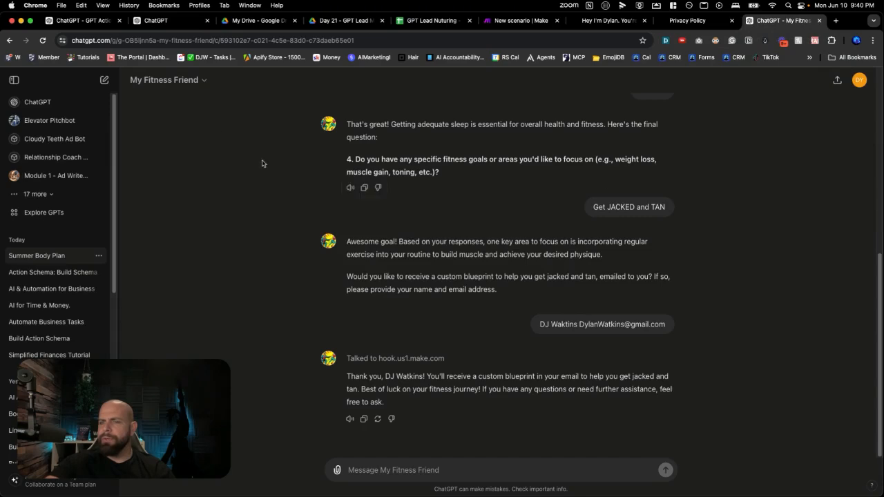
pyautogui.click(202, 83)
pyautogui.click(184, 107)
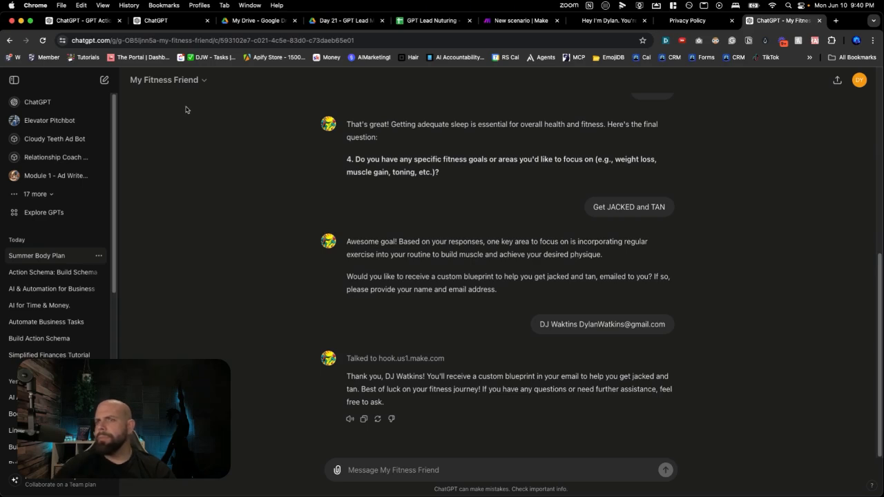
pyautogui.click(44, 41)
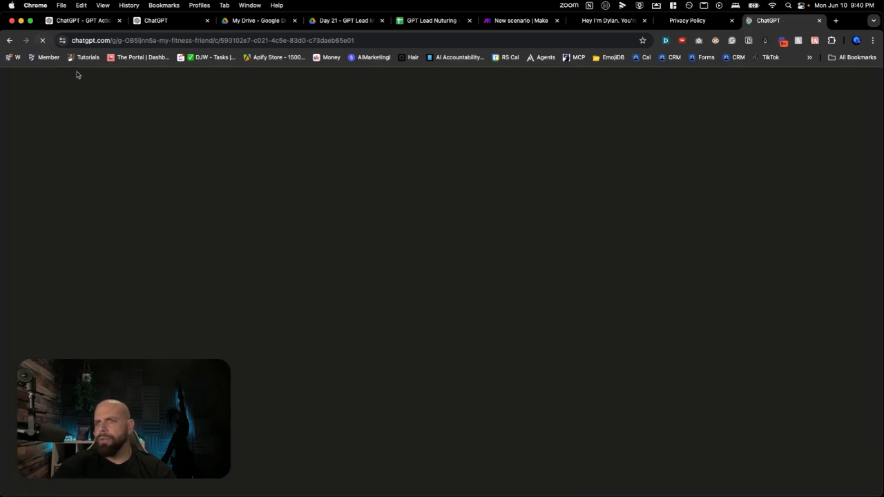
pyautogui.click(197, 82)
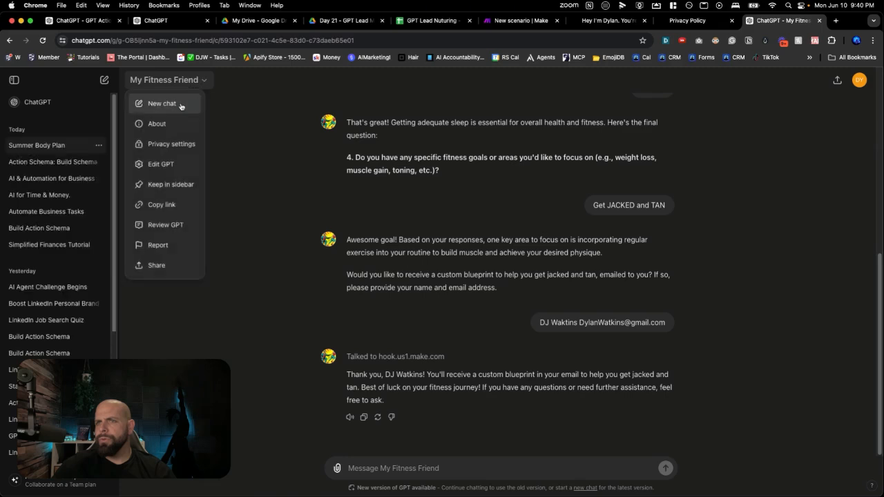
pyautogui.click(179, 107)
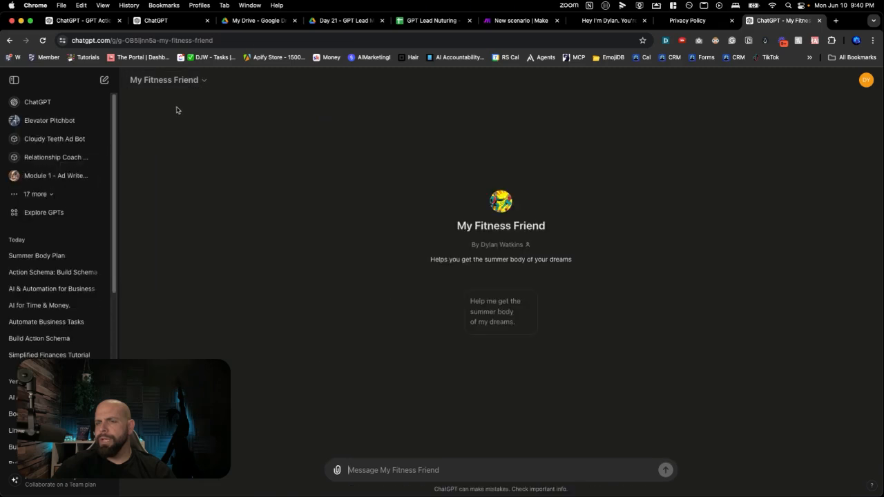
pyautogui.click(492, 321)
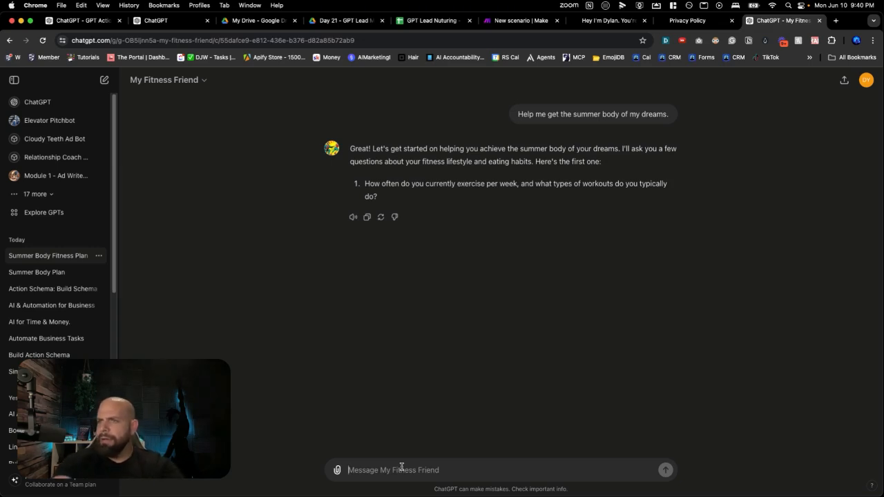
# Answer the exercise question with "I work out with weight training 5 times a week"
pyautogui.write('I')
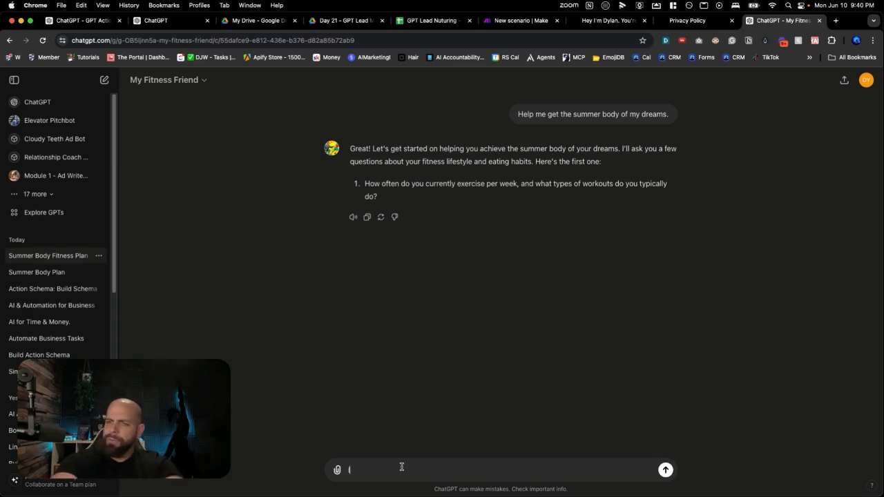
pyautogui.write(' work out with')
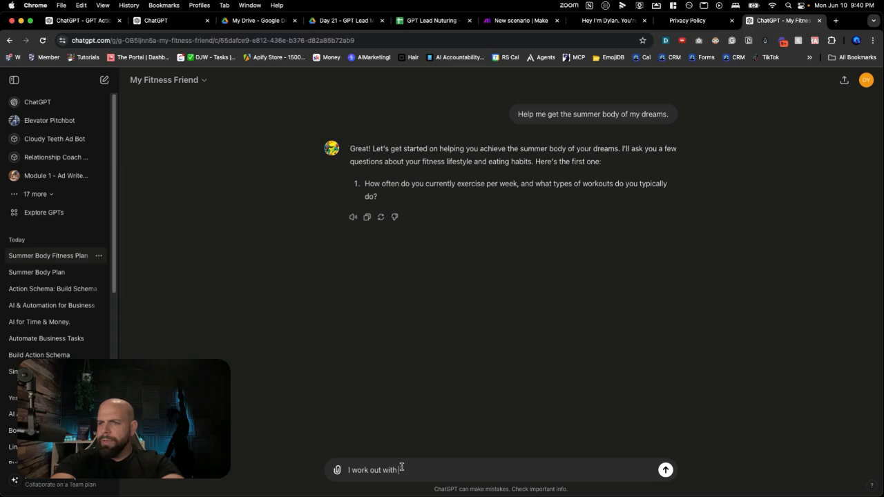
pyautogui.write(' weight train')
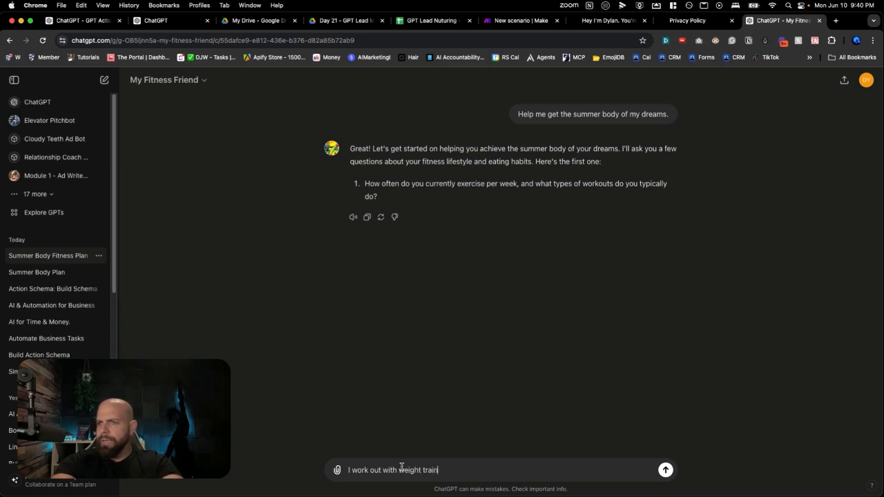
pyautogui.write('ing 5 times a w')
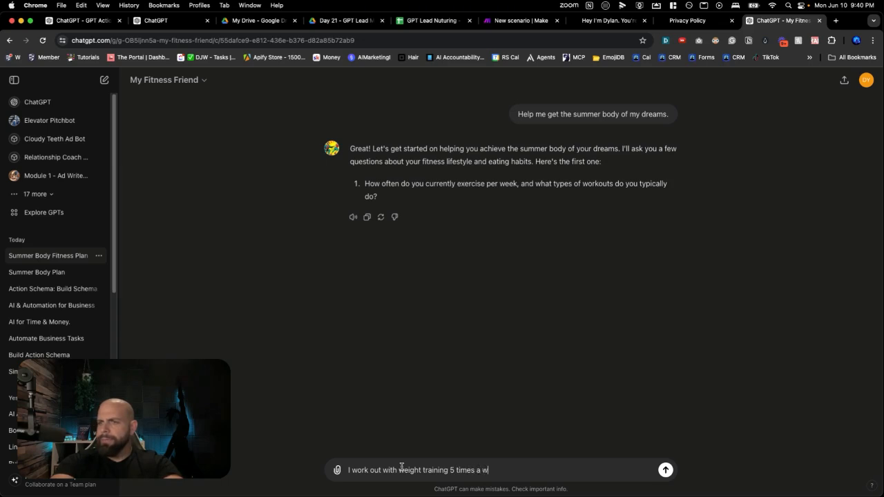
pyautogui.write('eek')
pyautogui.press('Return')
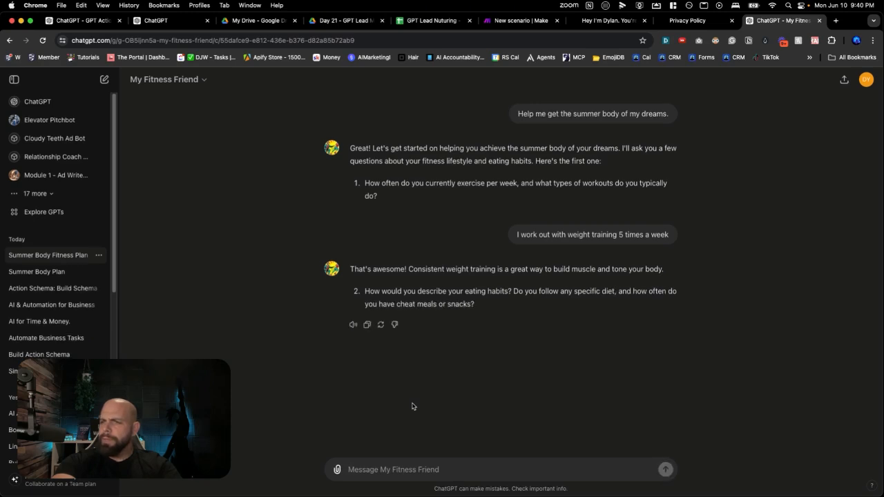
# Answer the eating habits question with "I track all of my calories and eat mostly meat"
pyautogui.write('I track all of my calo')
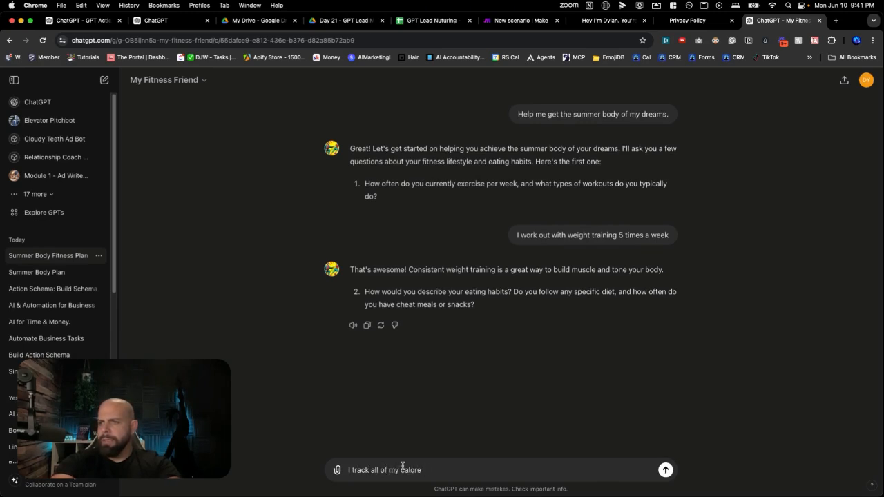
pyautogui.write('ries and eat mostly meat')
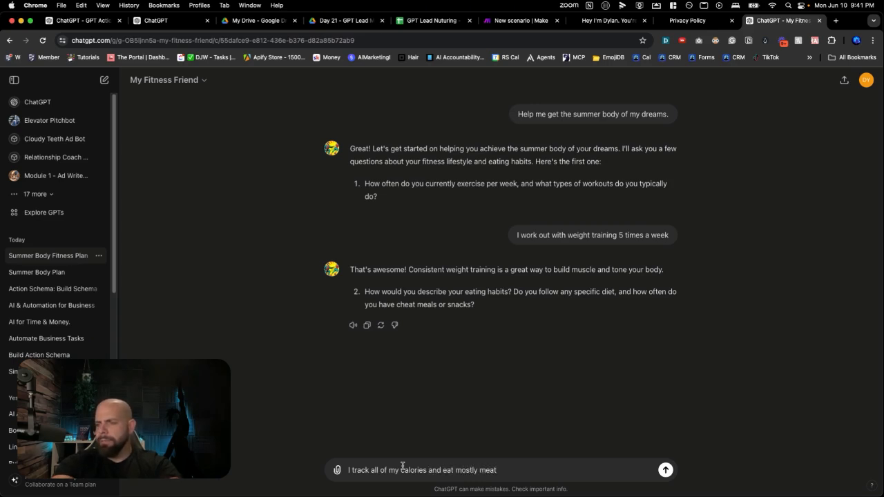
pyautogui.press('Return')
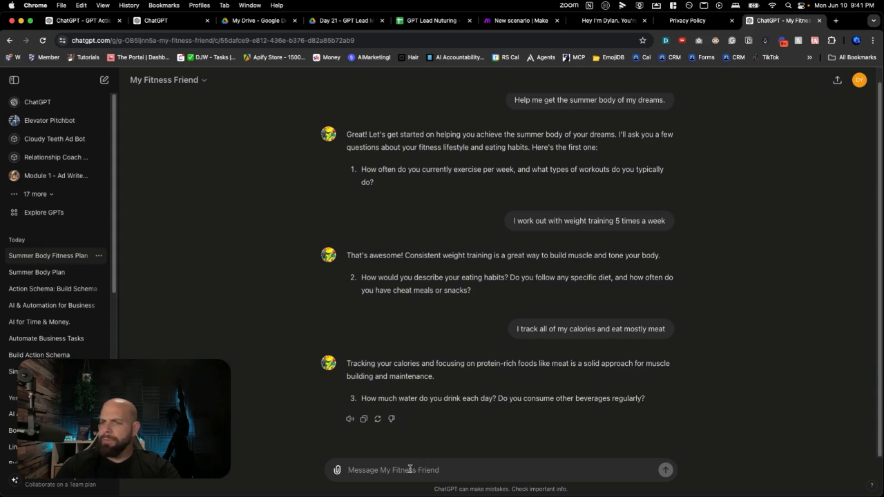
# Answer the water and beverages question with "I drink a gallon of water no alcohol"
pyautogui.write('I d')
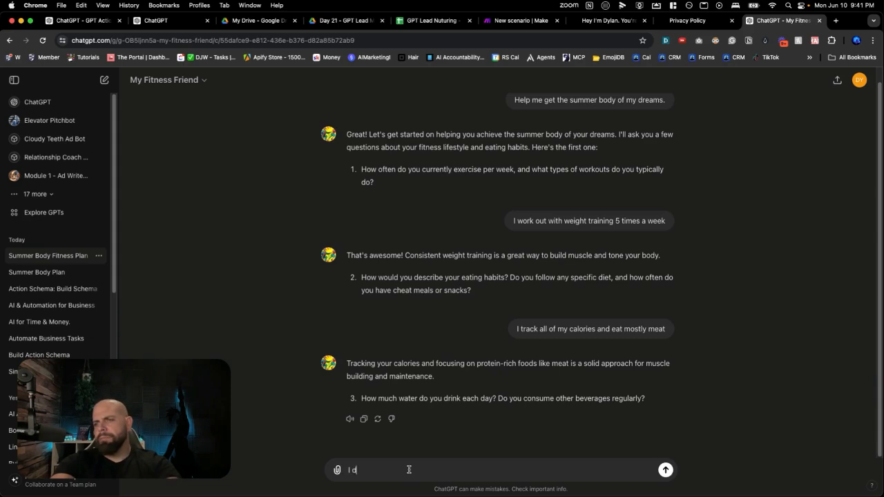
pyautogui.write('rink a gallon of water no alc')
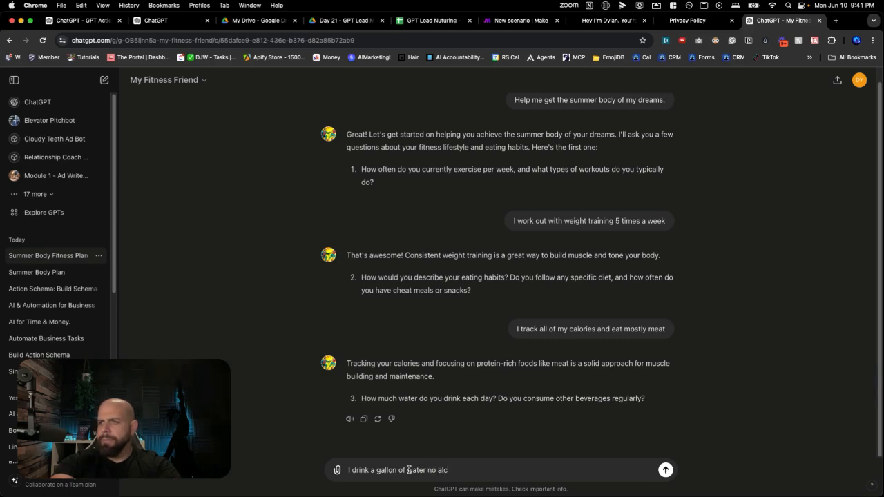
pyautogui.write('ohol')
pyautogui.press('Return')
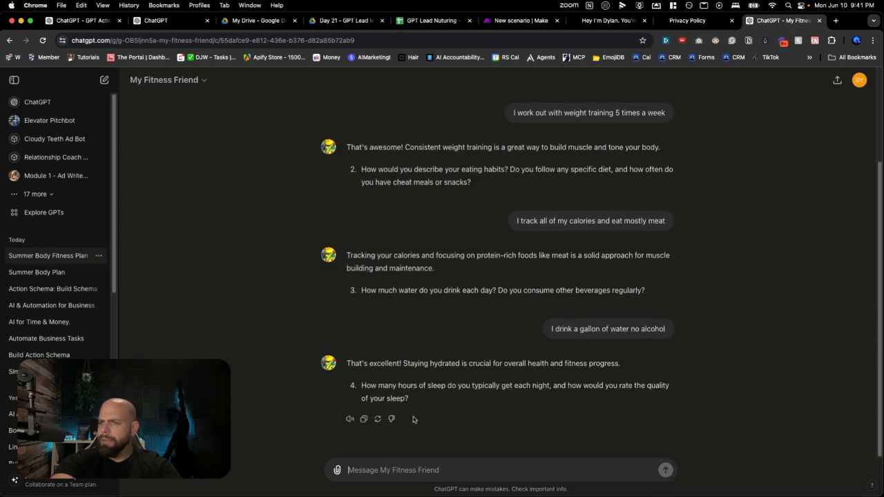
# Answer the sleep question with "I sleep 8 hours a day"
pyautogui.write('I')
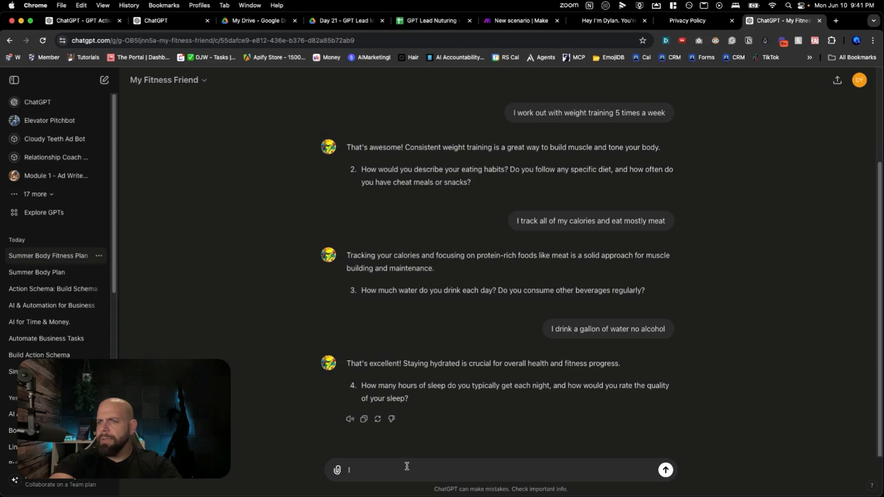
pyautogui.write(' sleep 8 hours a day')
pyautogui.press('Return')
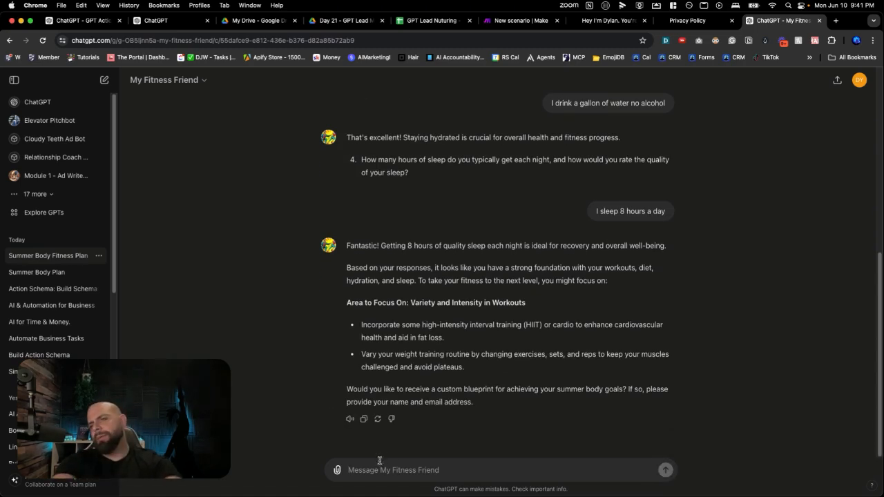
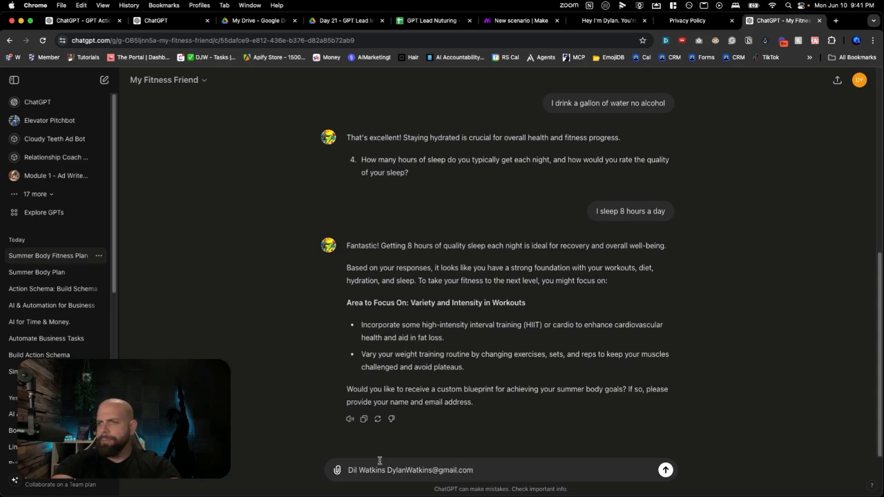
# Send the lead's name and email address in the chat and allow My Fitness Friend to contact the Make webhook
pyautogui.click(491, 21)
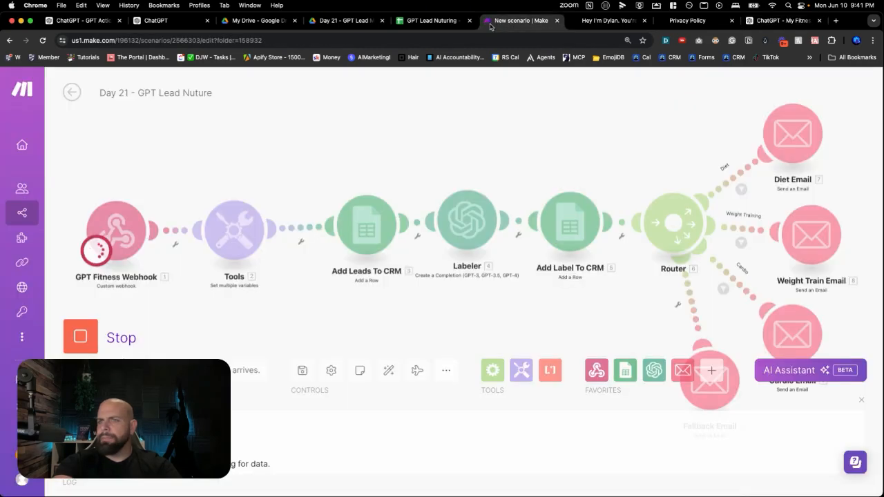
pyautogui.click(747, 20)
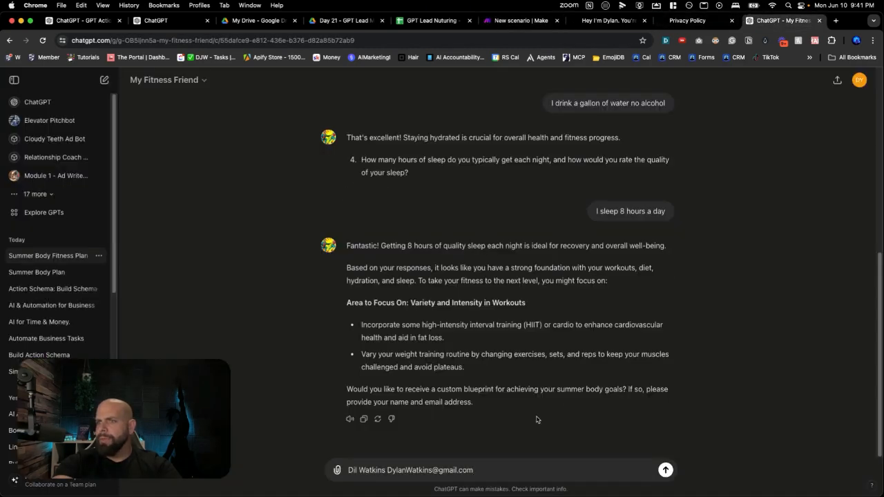
pyautogui.press('Return')
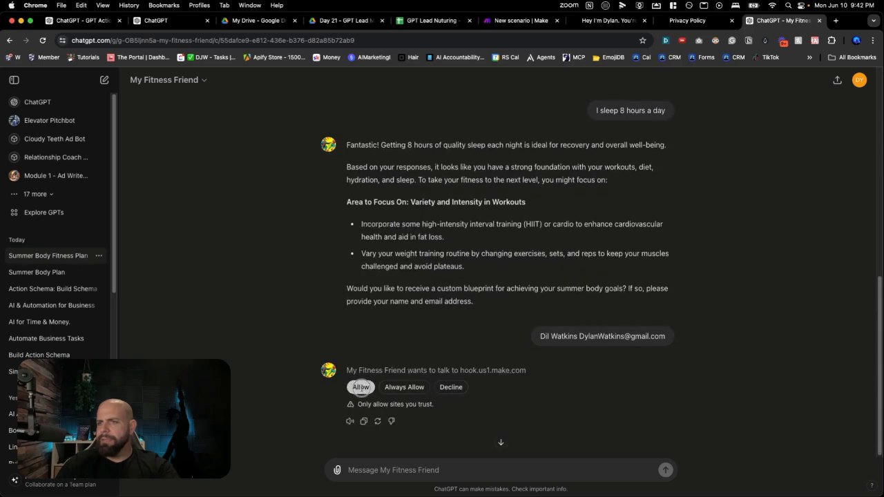
pyautogui.click(361, 387)
# Switch to the Make scenario and examine the content sent by the Cardio Email module in the test run
pyautogui.click(503, 21)
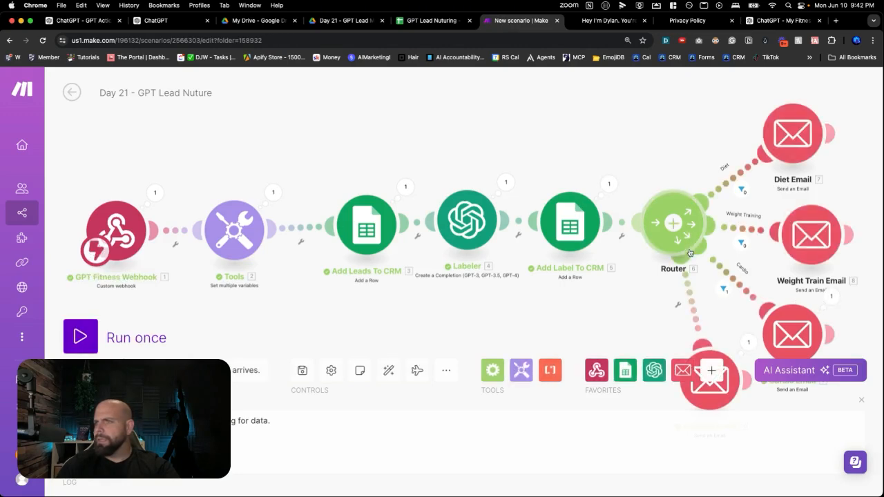
pyautogui.scroll(-4, 744, 320)
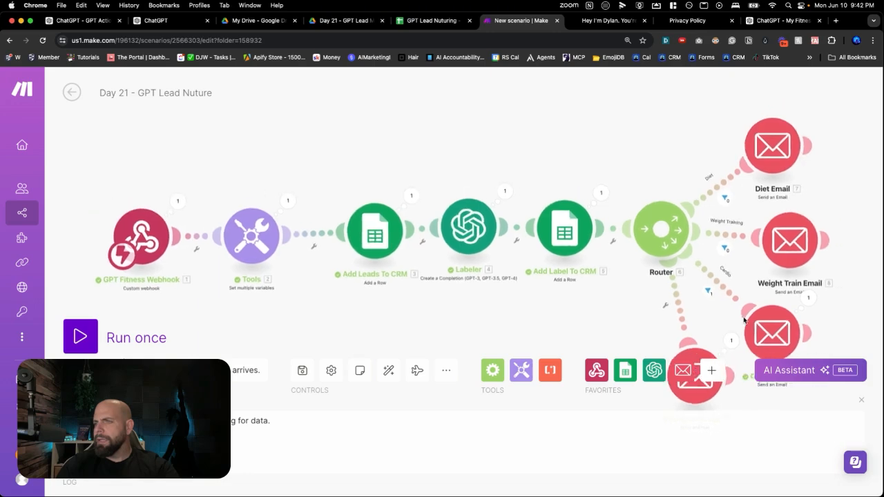
pyautogui.scroll(5, 779, 322)
pyautogui.moveTo(779, 322); pyautogui.dragTo(771, 172)
pyautogui.click(756, 181)
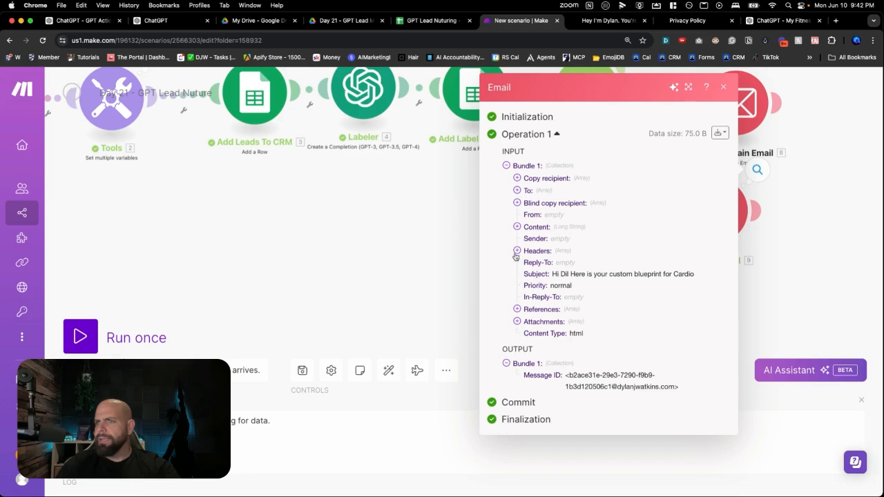
pyautogui.click(516, 228)
pyautogui.scroll(-1, 536, 307)
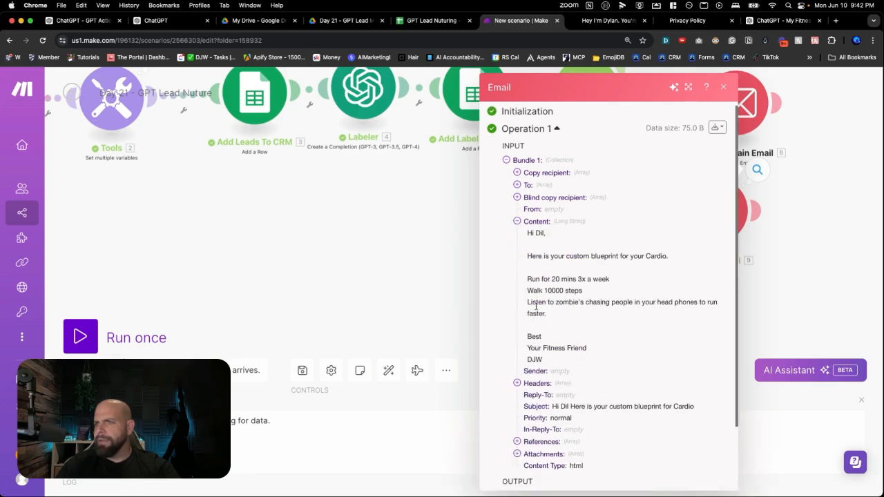
pyautogui.moveTo(525, 283); pyautogui.dragTo(538, 322)
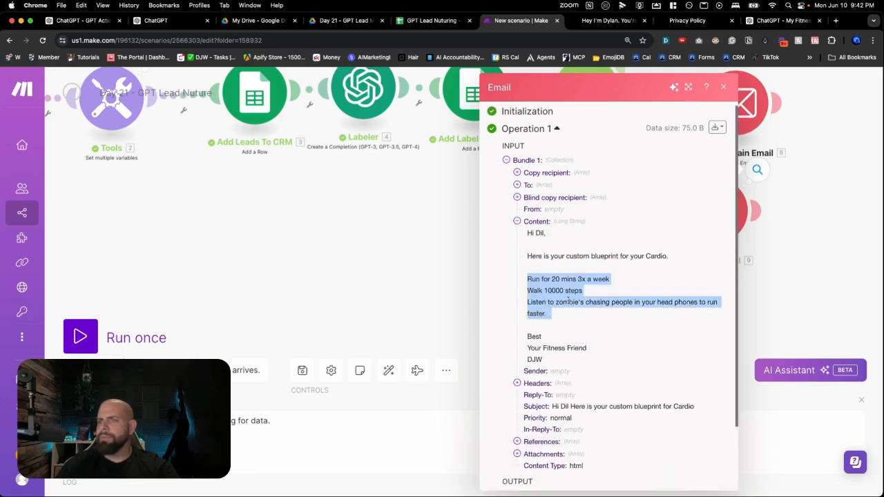
pyautogui.scroll(1, 547, 232)
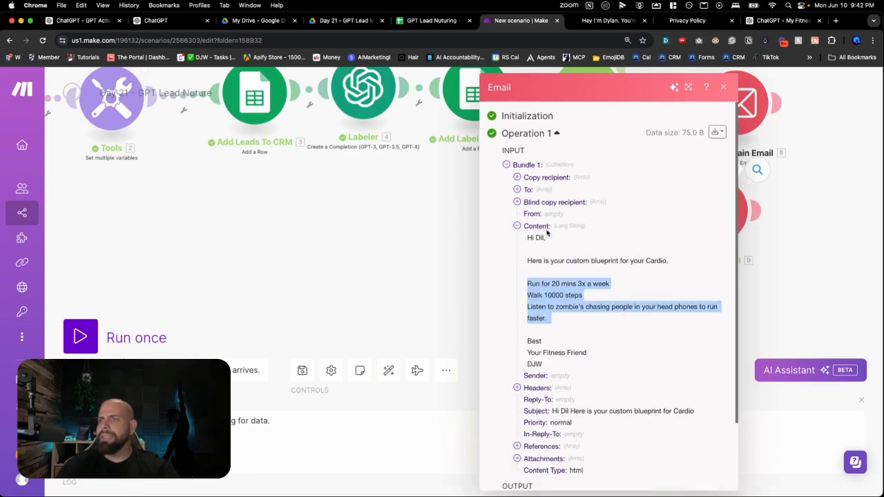
# Switch to the GPT Lead Nuturing spreadsheet and check the new lead's row and the placement of its label
pyautogui.click(428, 20)
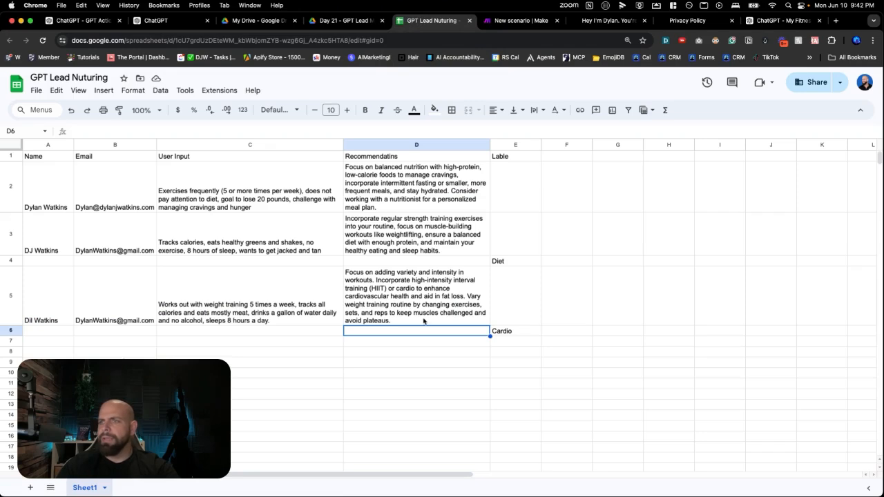
pyautogui.click(506, 332)
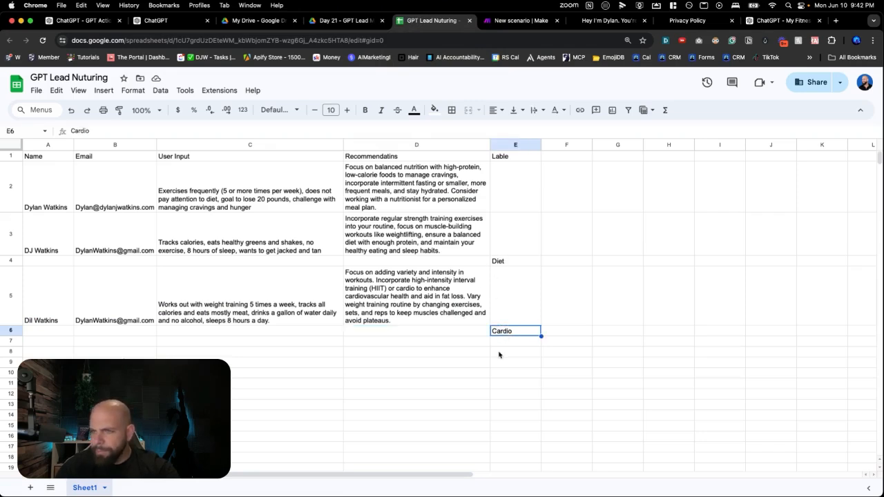
pyautogui.press('Up')
pyautogui.press('Up')
pyautogui.press('Up')
pyautogui.press('Left')
pyautogui.press('Right')
pyautogui.press('Down')
pyautogui.press('Down')
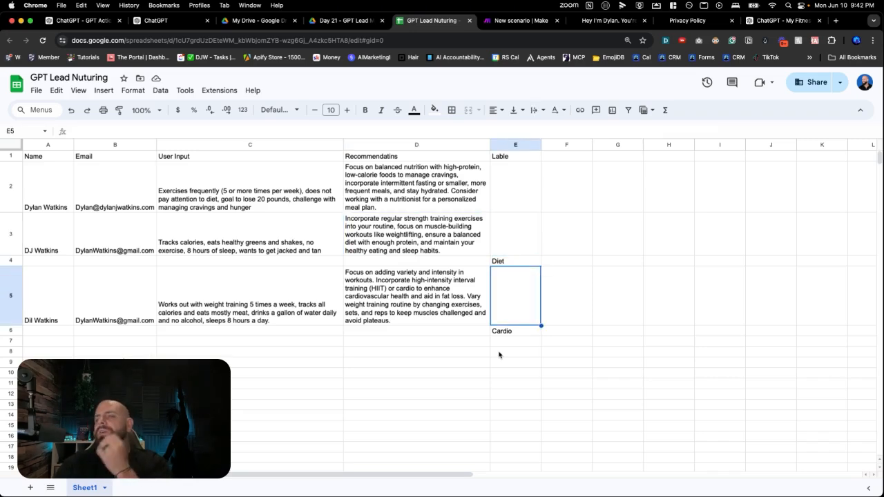
pyautogui.press('Down')
pyautogui.press('Down')
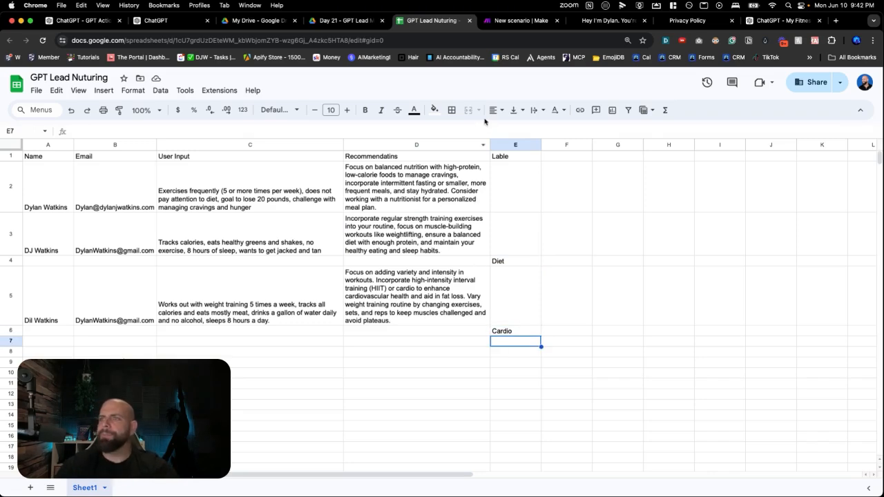
# Return to the Make scenario, close the email output details and start another single test run
pyautogui.click(511, 21)
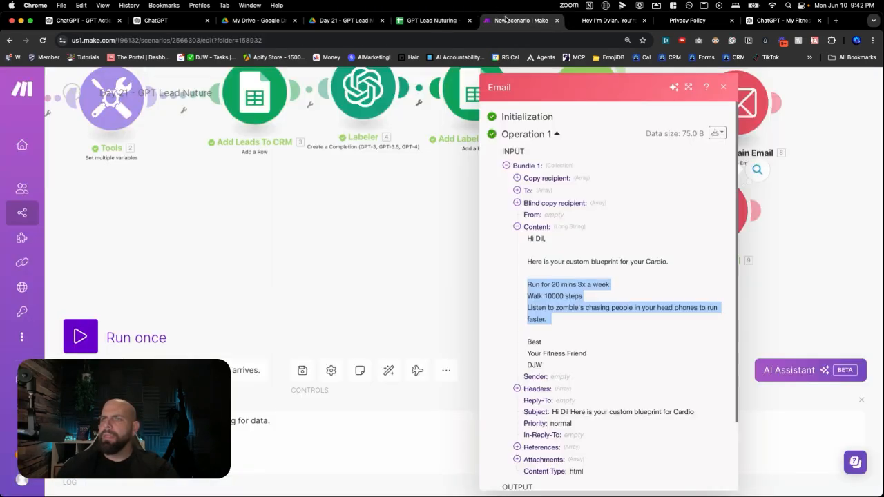
pyautogui.click(436, 229)
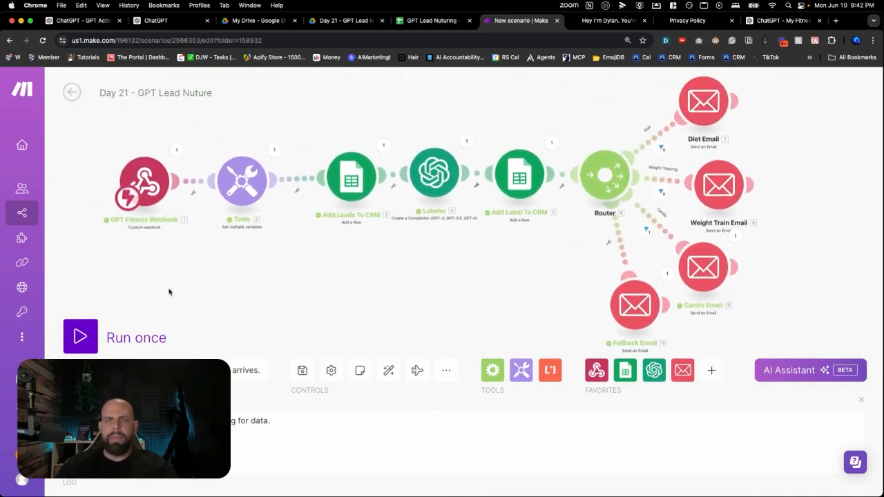
pyautogui.click(76, 336)
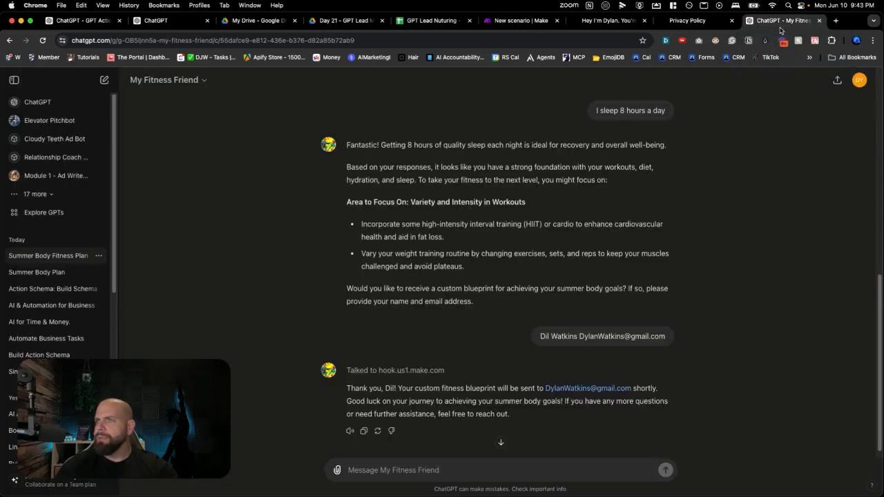
# Switch to ChatGPT and open a fresh My Fitness Friend chat with the starter "Help me get the summer body of my dreams."
pyautogui.click(780, 20)
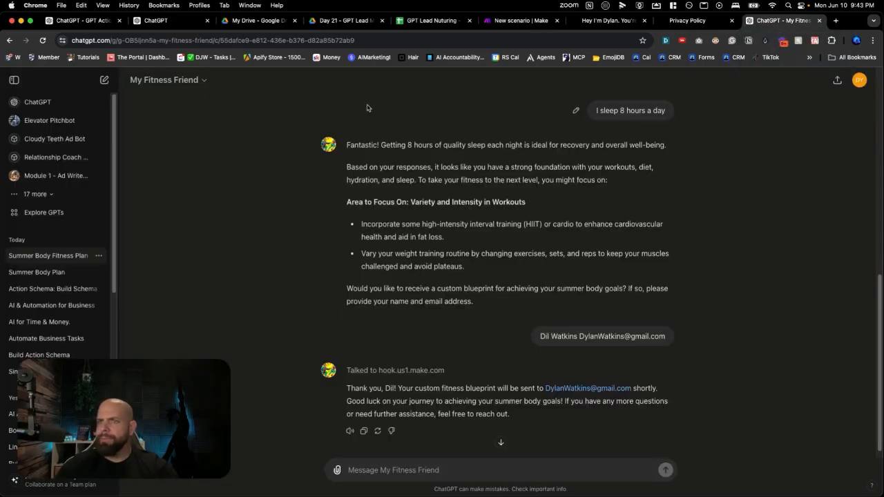
pyautogui.click(205, 87)
pyautogui.click(183, 102)
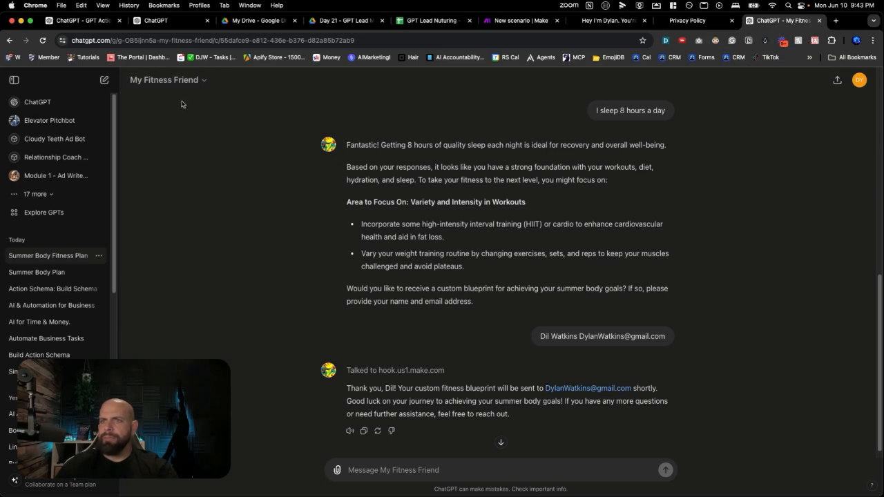
pyautogui.click(44, 41)
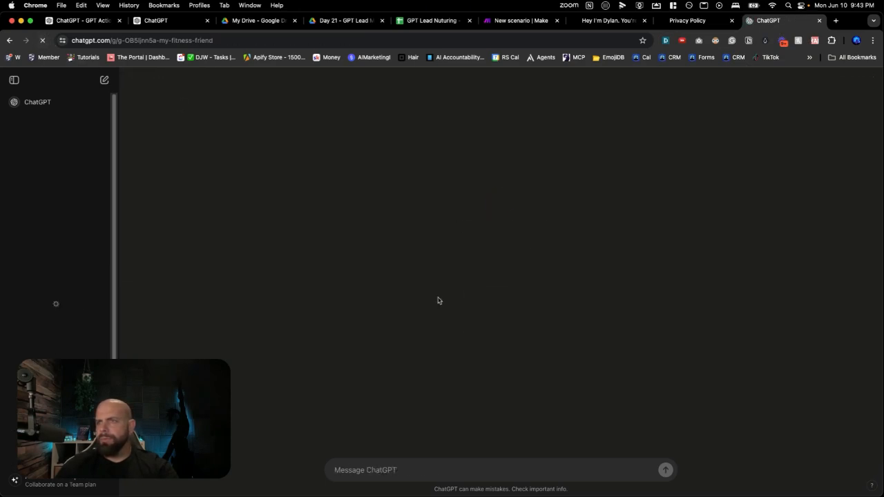
pyautogui.click(491, 314)
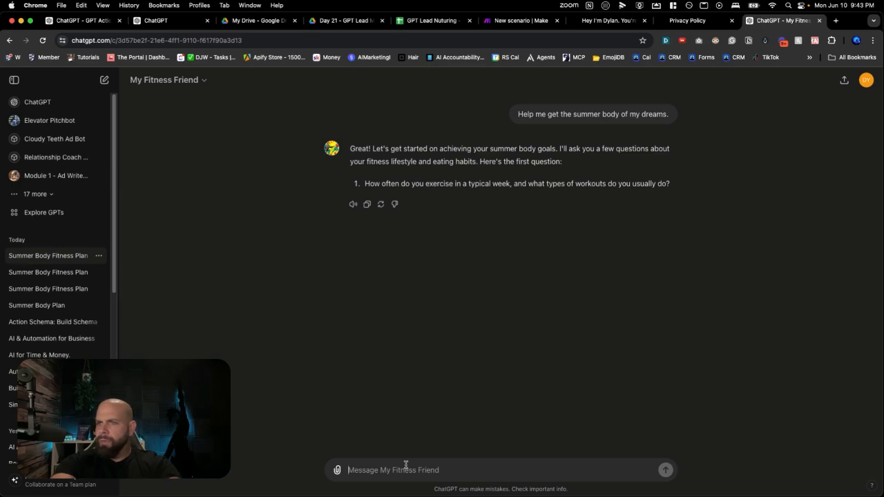
# Answer the exercise question with "I run 2x a week and 3x weight training in gym"
pyautogui.write('I run')
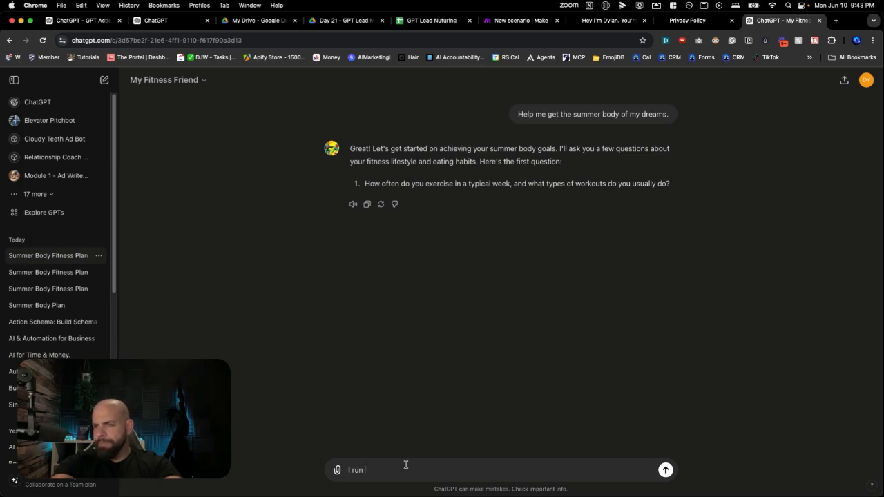
pyautogui.write('2x a week and')
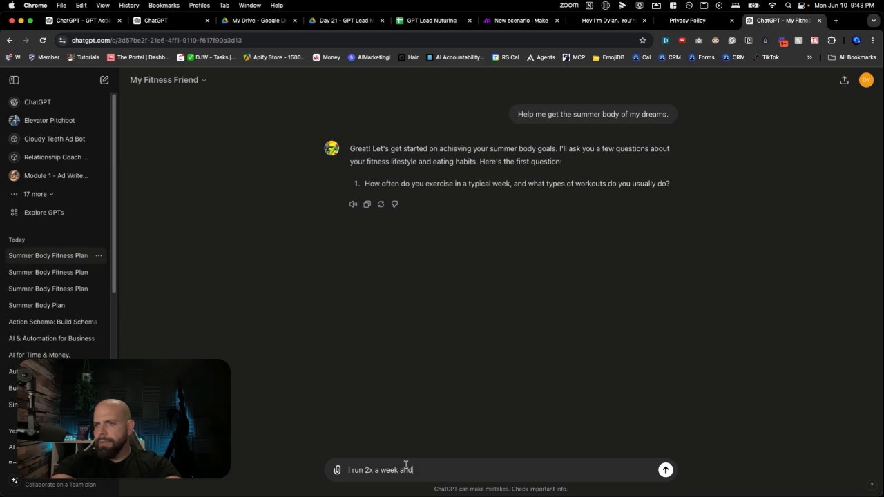
pyautogui.write(' 3x weight training')
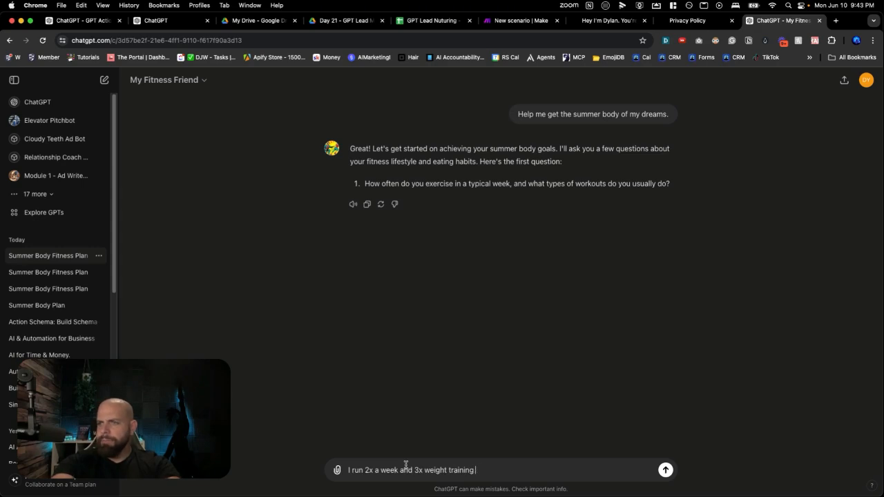
pyautogui.write(' in gym')
pyautogui.press('Return')
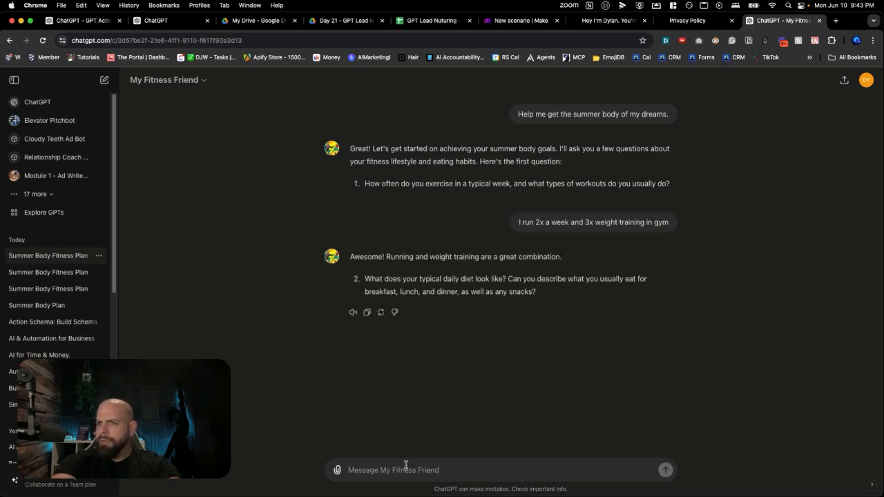
# Answer the daily diet question with "I eat a lot of food and I'm getting fat"
pyautogui.write('I eat a lot of food and')
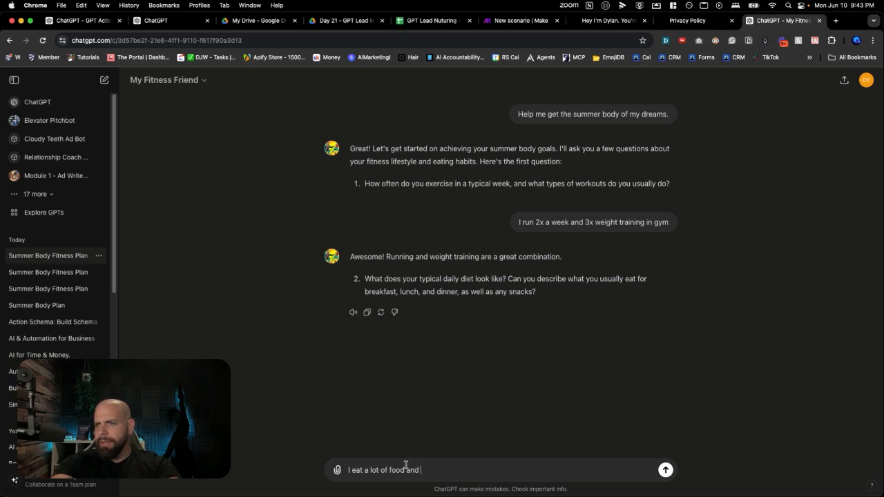
pyautogui.write('tting fat')
pyautogui.press('Return')
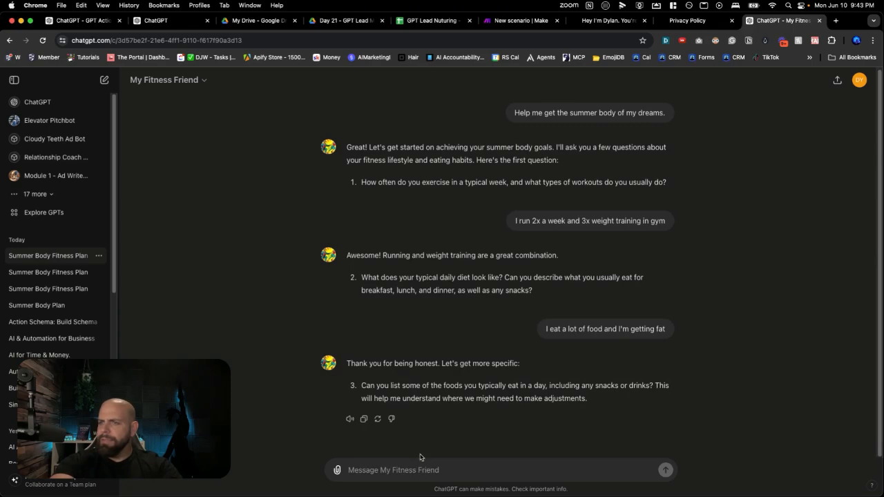
# Answer the question about typical daily foods with "I eat mcdonalds every day"
pyautogui.click(413, 470)
pyautogui.write('I')
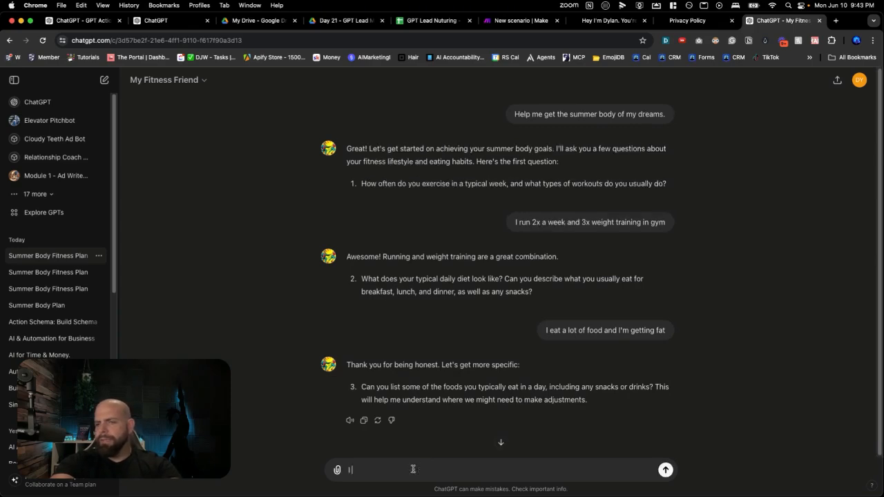
pyautogui.write(' eat mcdon')
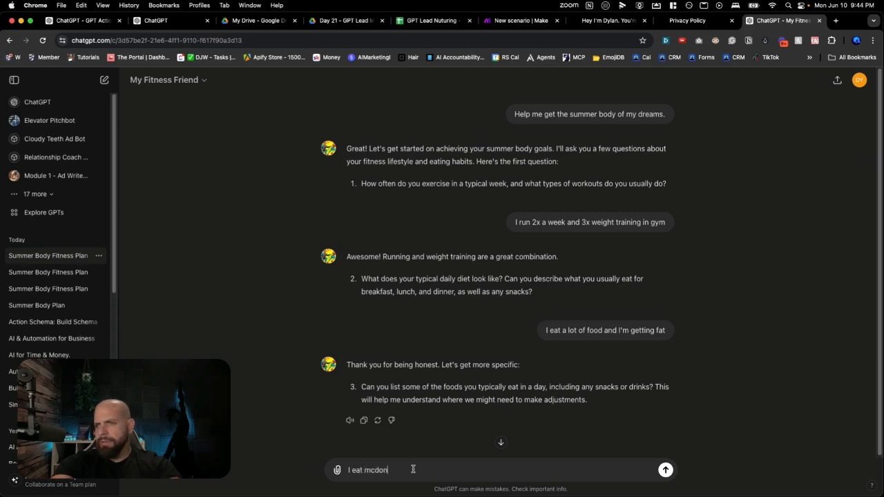
pyautogui.write('alds every day')
pyautogui.press('Return')
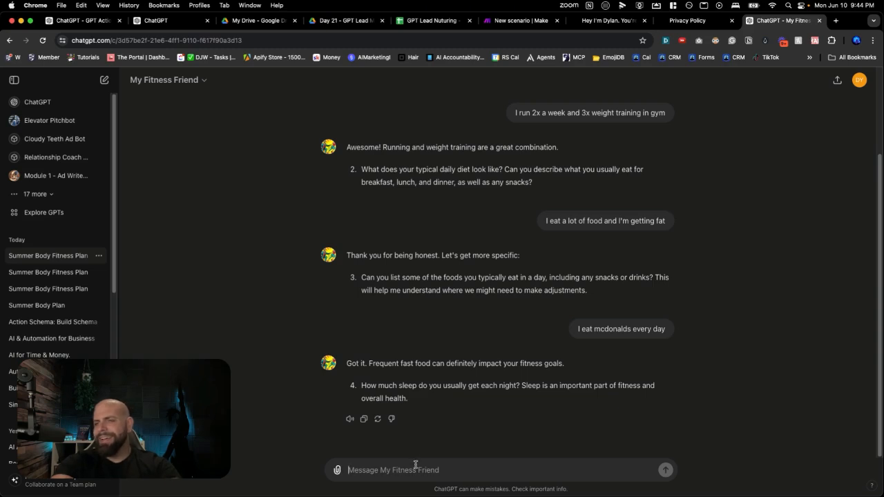
# Answer the nightly sleep question with "I sleep 4 hours a night"
pyautogui.write('I sleep 4 hours a night')
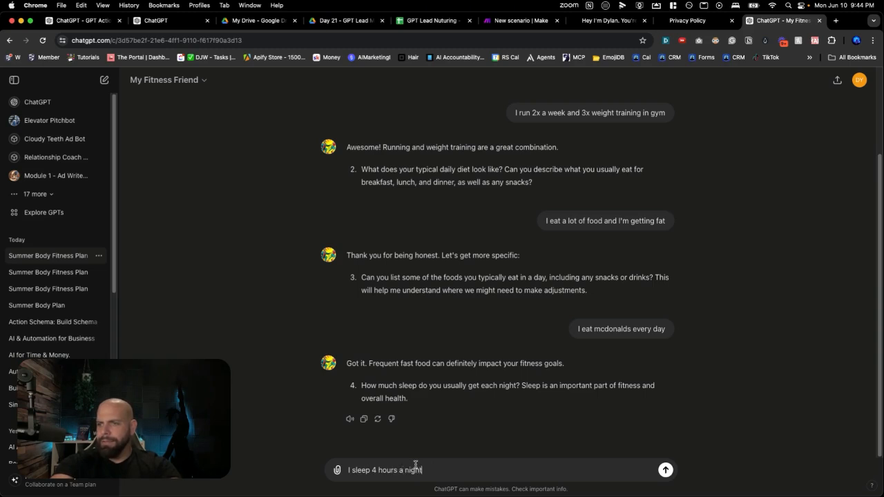
pyautogui.press('Return')
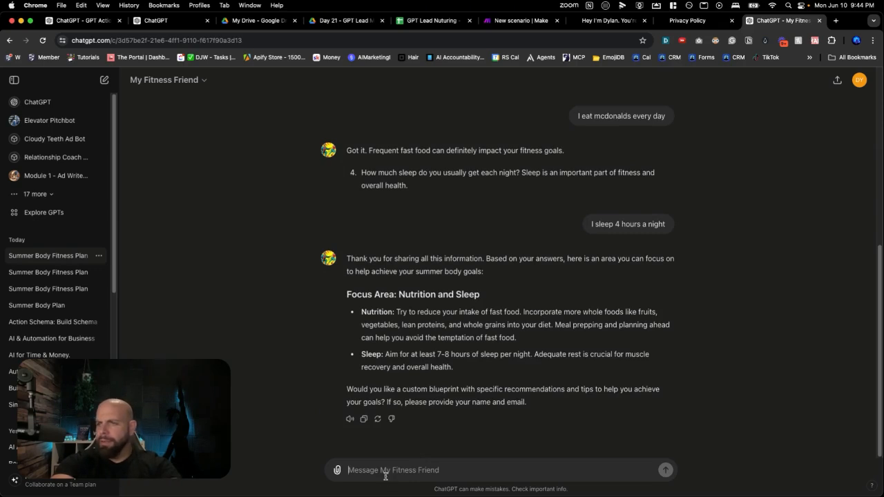
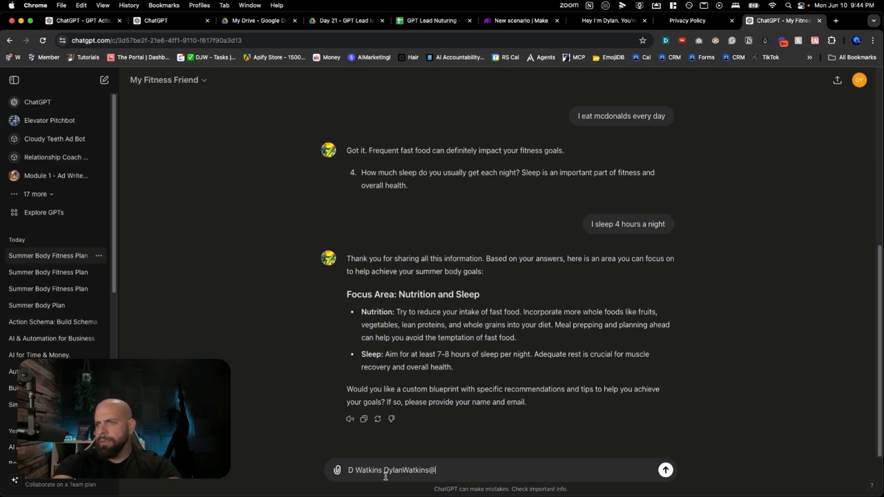
# Request the custom blueprint by sending the lead's name and email address in the chat
pyautogui.press('Return')
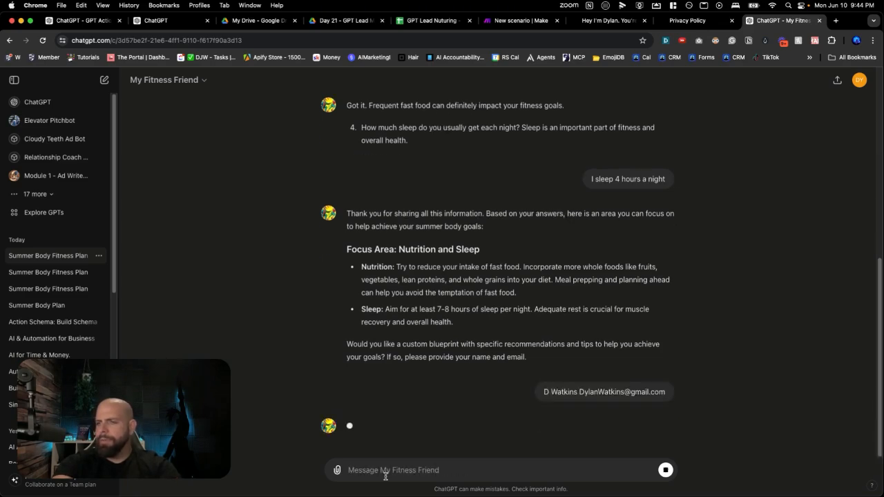
# Check the waiting Make scenario, then return to the My Fitness Friend chat and allow the GPT to send the lead data
pyautogui.click(494, 22)
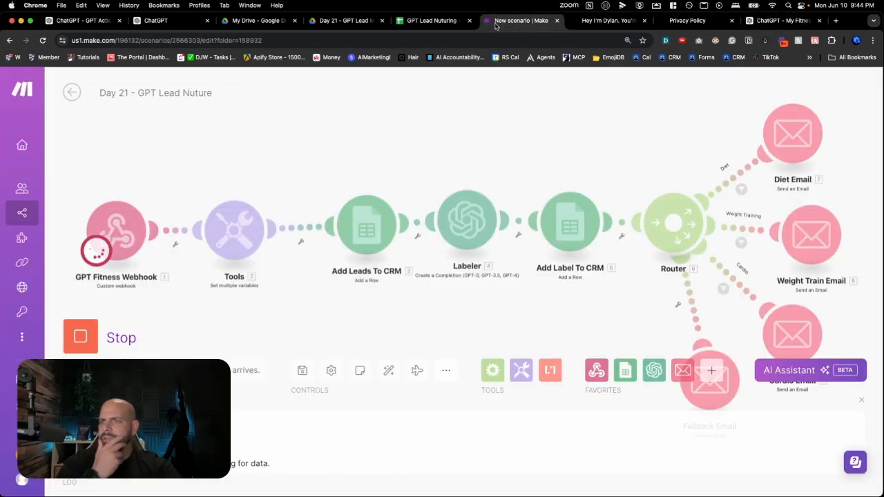
pyautogui.click(795, 20)
pyautogui.click(360, 385)
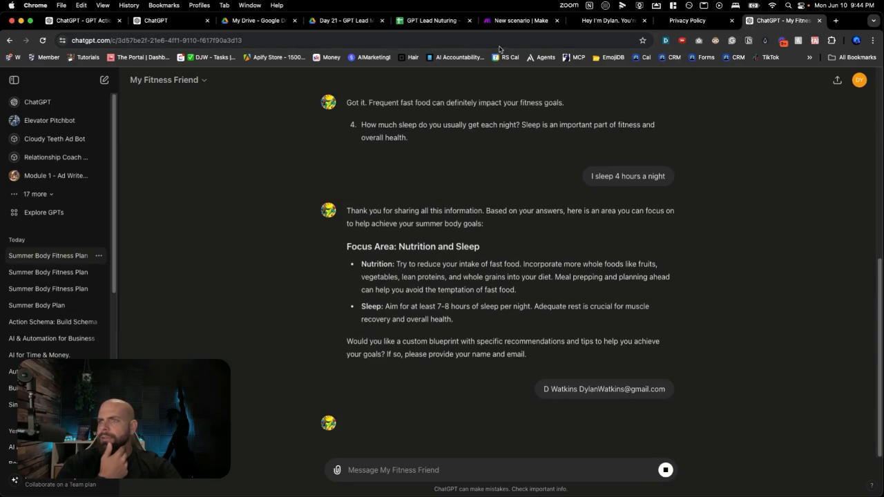
# Examine which email route ran in the Make scenario and check the new lead and label in the GPT Lead Nuturing sheet
pyautogui.click(517, 20)
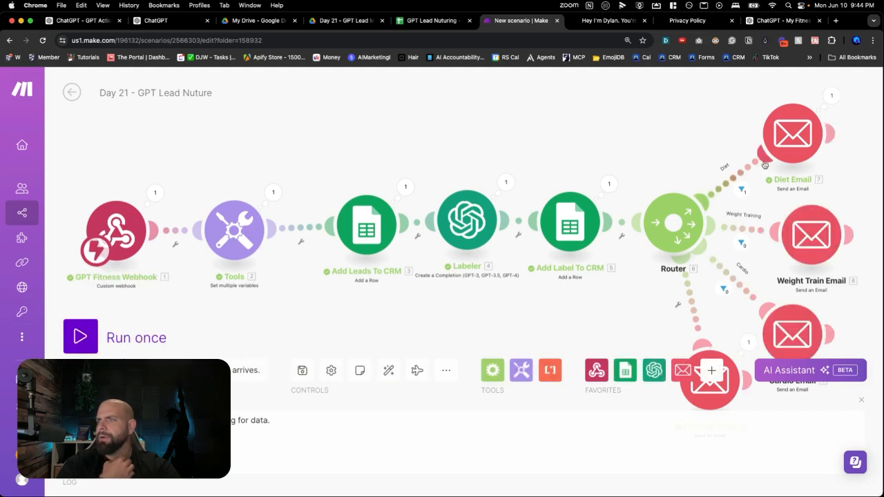
pyautogui.scroll(2, 758, 181)
pyautogui.scroll(-3, 757, 196)
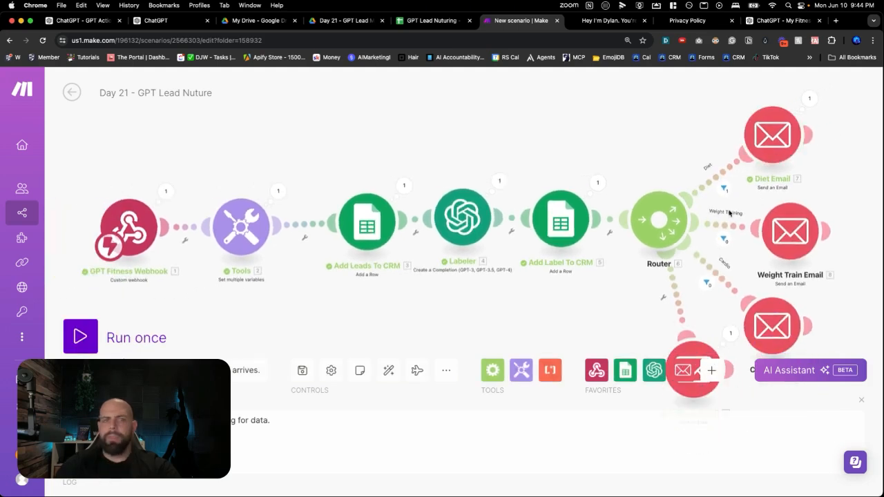
pyautogui.click(433, 20)
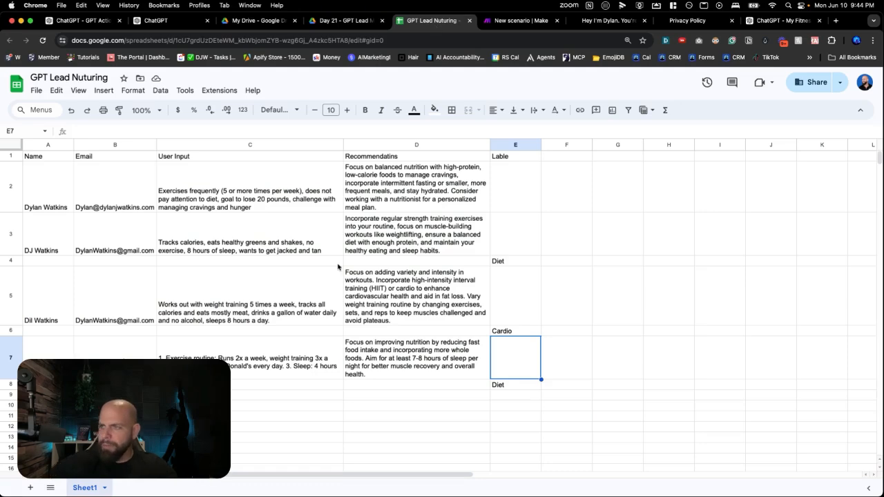
# Return to the Day 21 - GPT Lead Nuture scenario in Make and save it
pyautogui.click(503, 24)
pyautogui.click(301, 372)
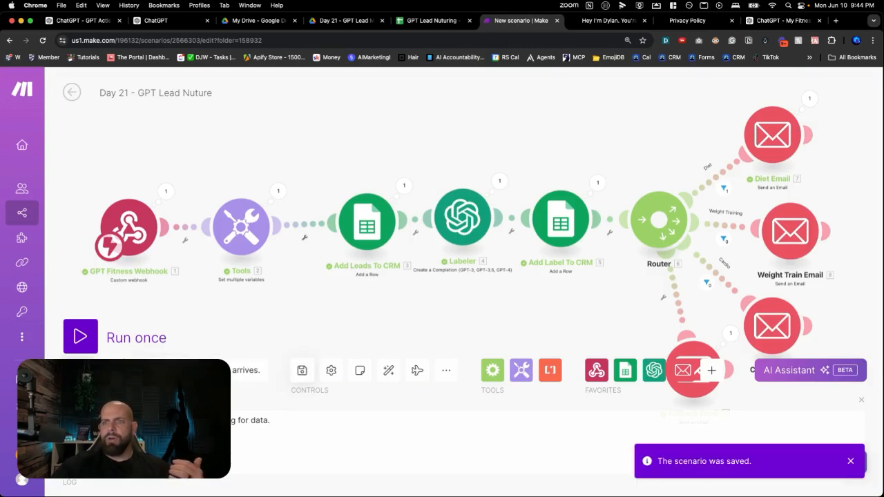